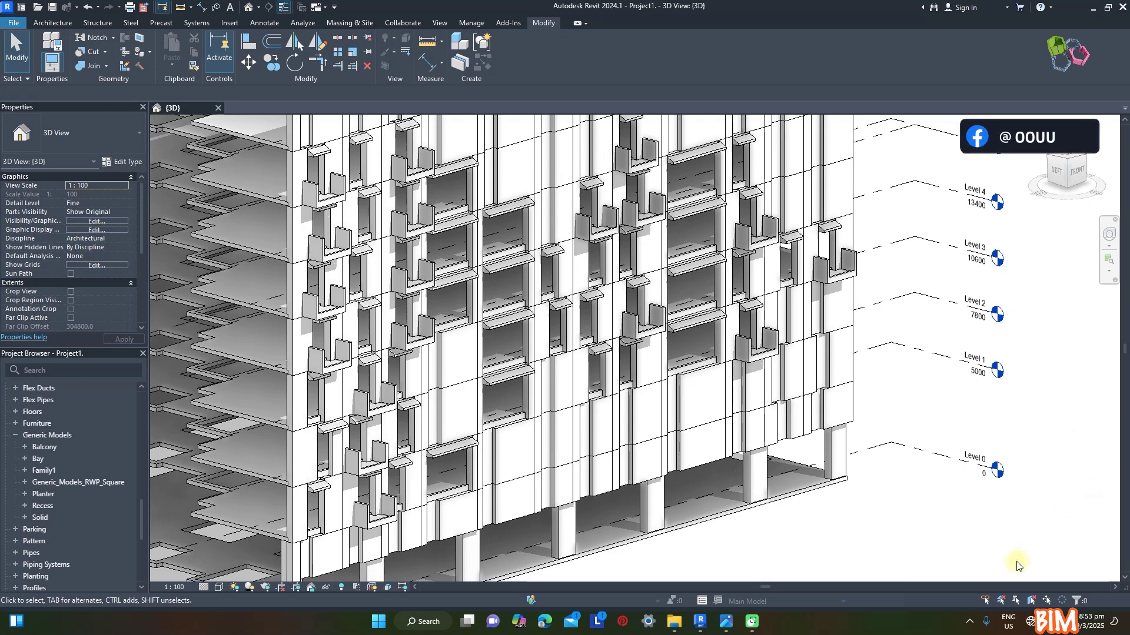
Place an instance of the Family1 generic model on the ground beside the building near Level 0
{"action": "left_click", "coordinate": [636, 317]}
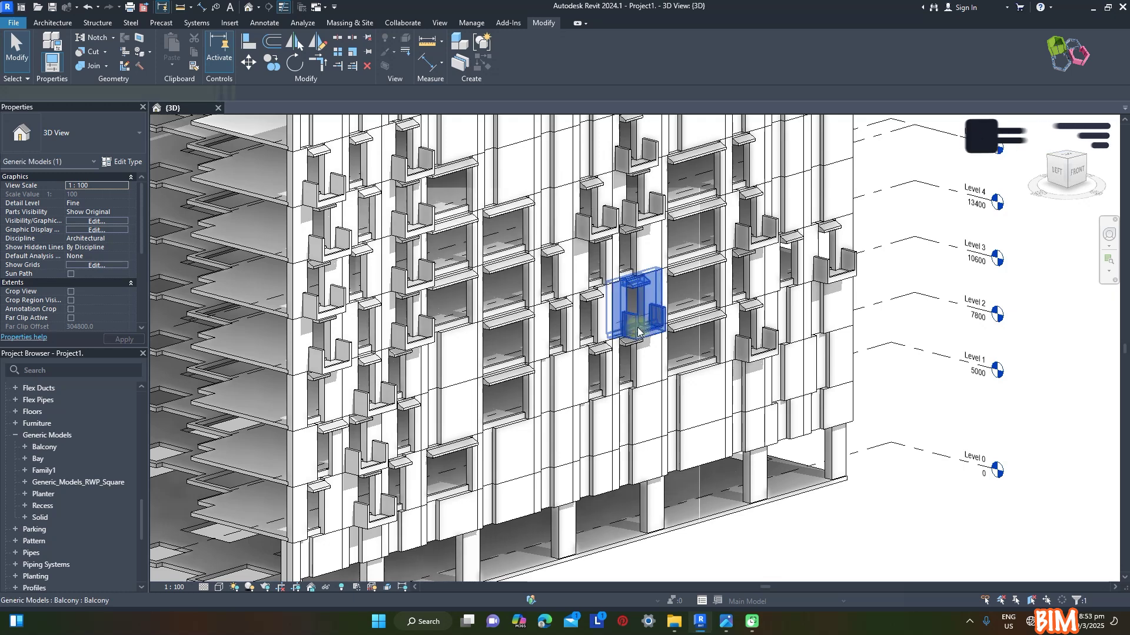
{"action": "key", "text": "Escape"}
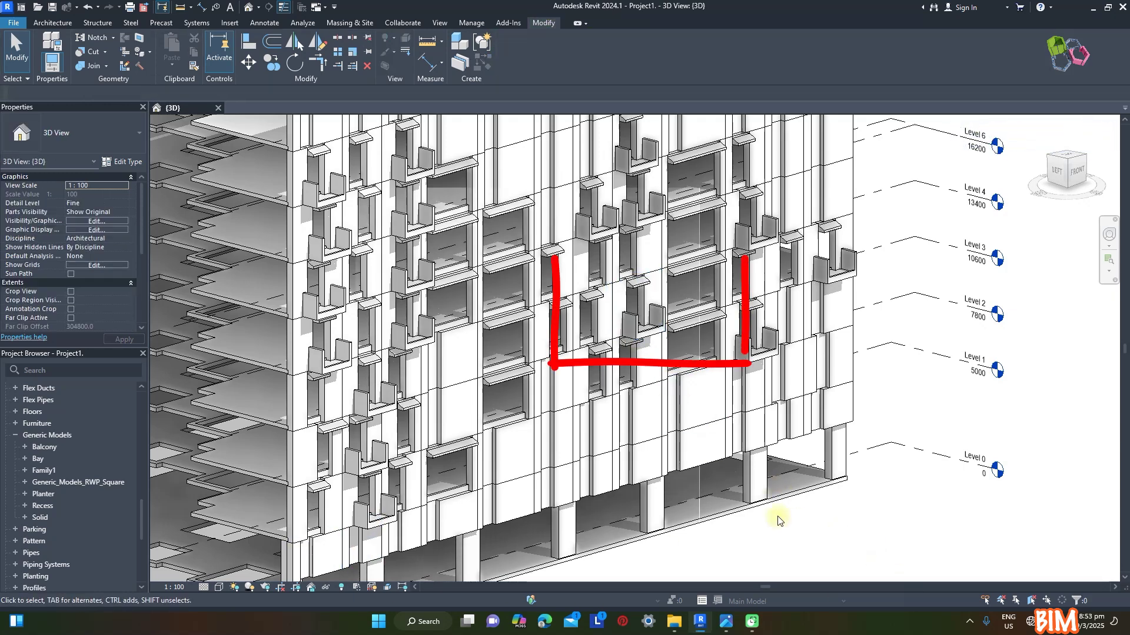
{"action": "left_click", "coordinate": [24, 470]}
{"action": "left_click", "coordinate": [51, 481]}
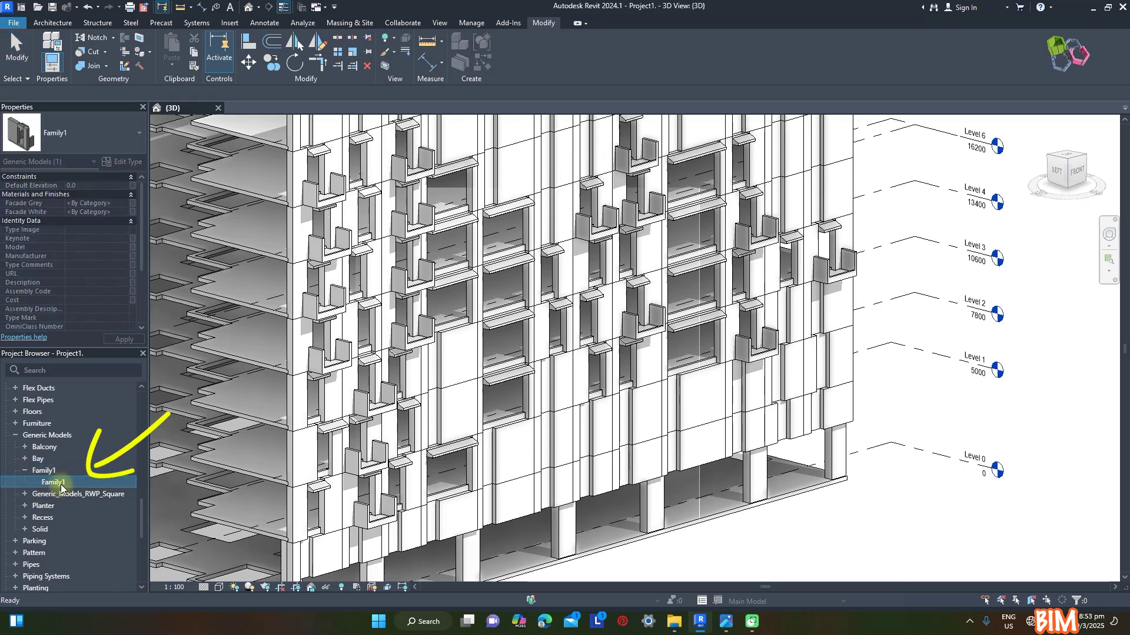
{"action": "left_click_drag", "start_coordinate": [717, 487], "coordinate": [900, 518]}
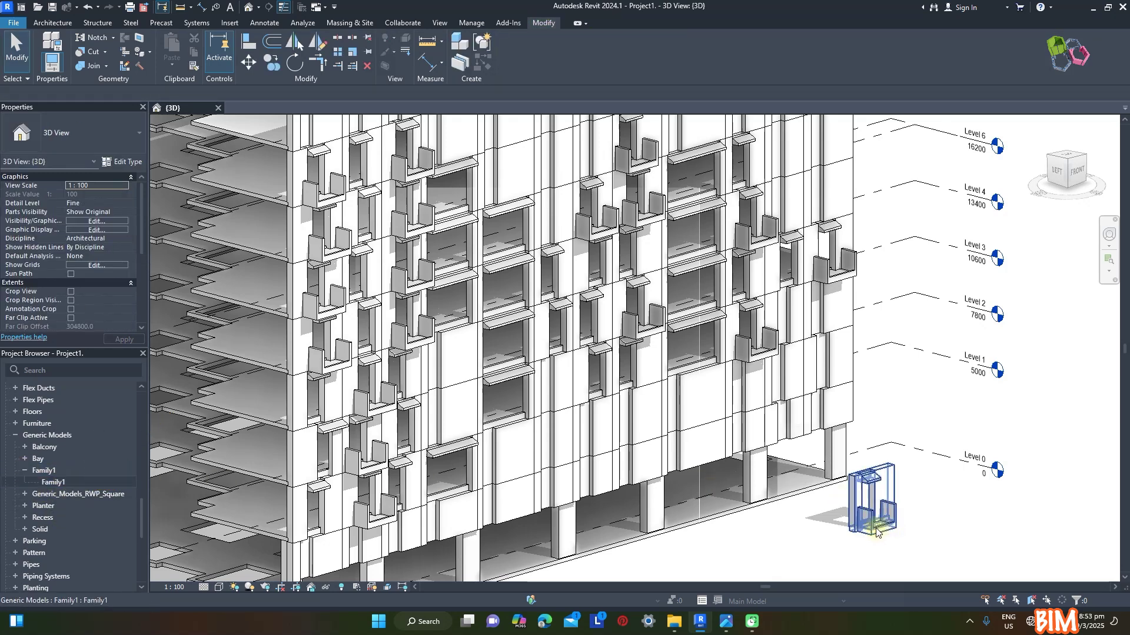
Open the placed Family1 for editing and show its Left elevation
{"action": "left_click", "coordinate": [510, 57]}
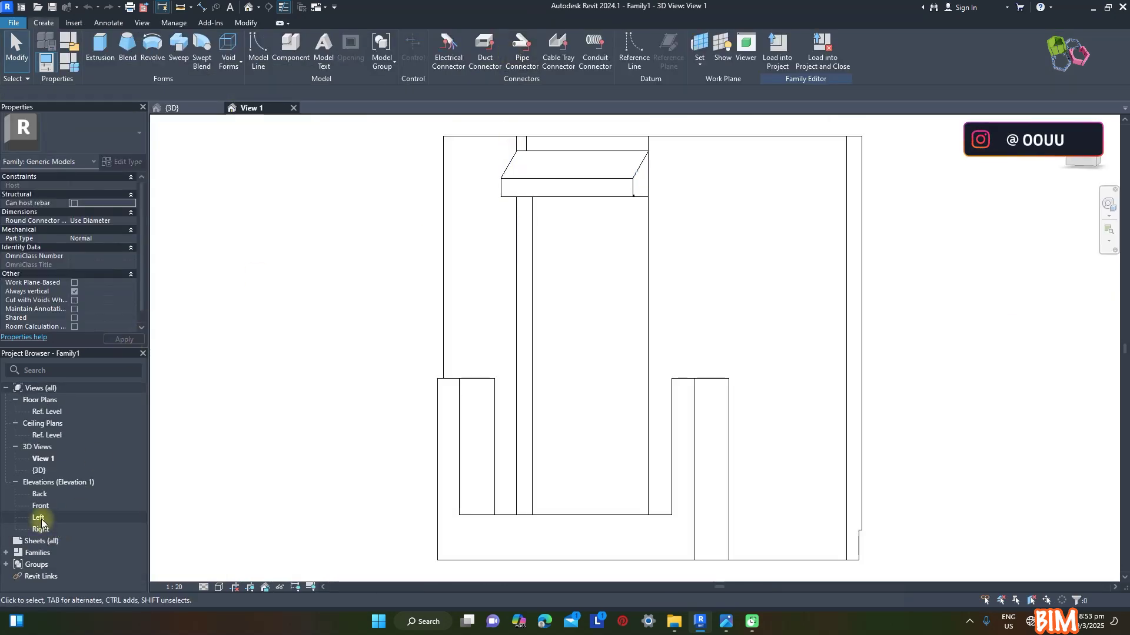
{"action": "double_click", "coordinate": [39, 517]}
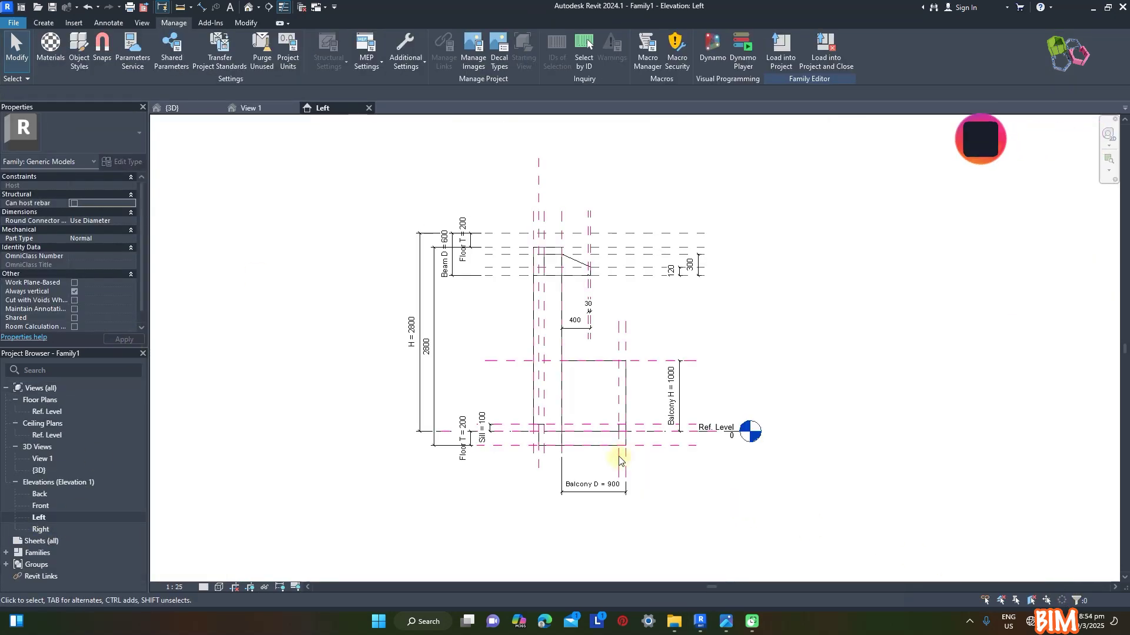
{"action": "scroll", "coordinate": [608, 391], "scroll_direction": "up", "scroll_amount": 2}
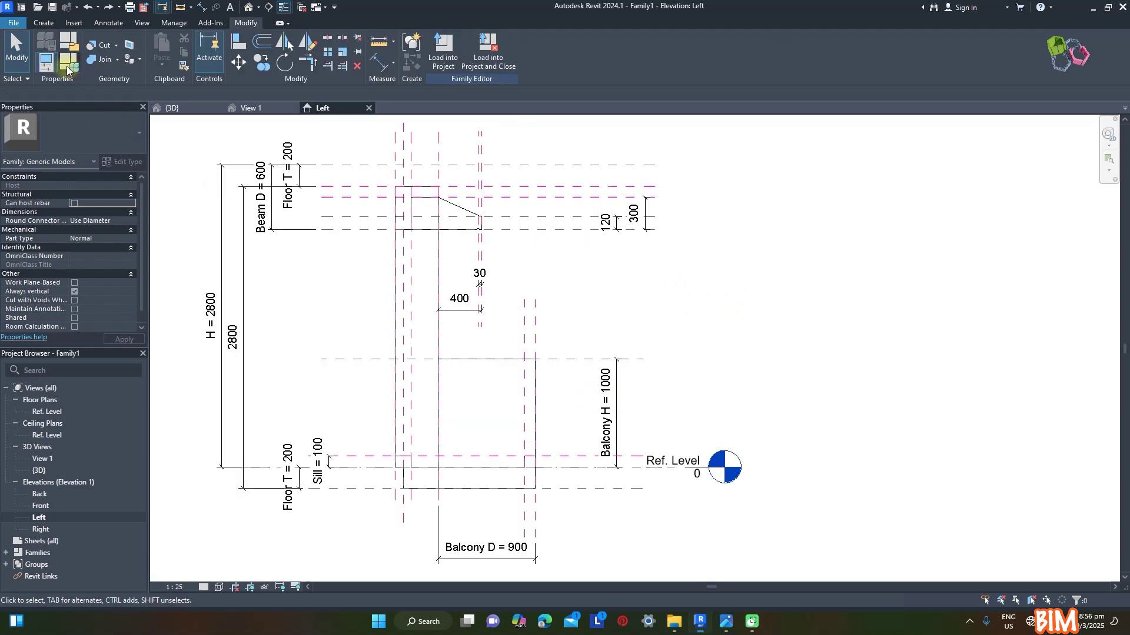
Delete the Balcony H parameter from the family's type parameters
{"action": "left_click", "coordinate": [67, 67]}
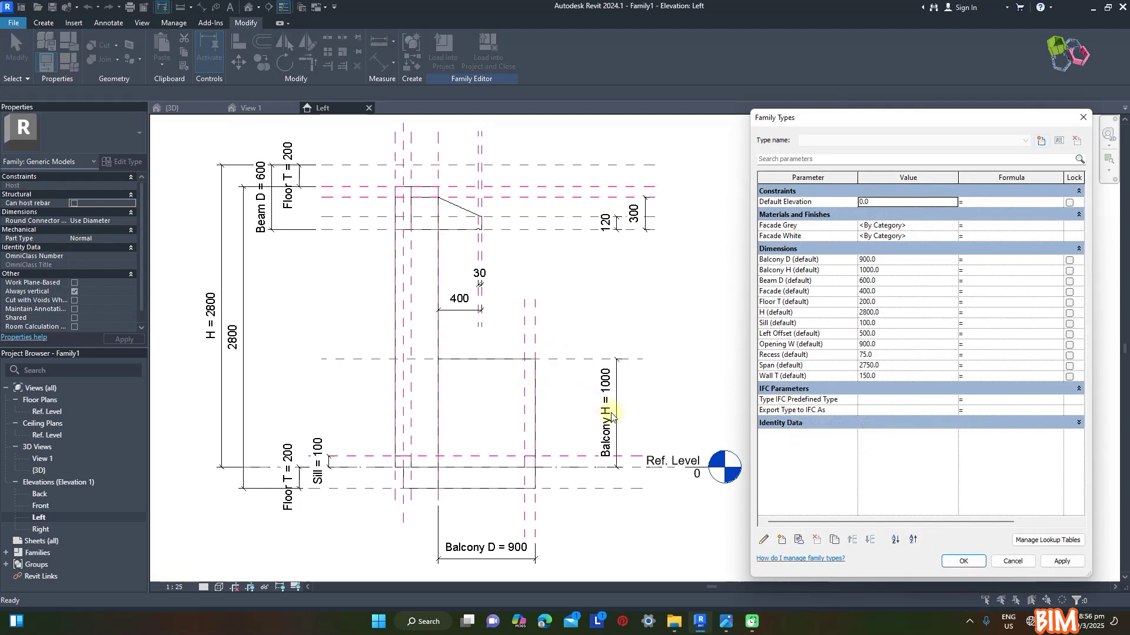
{"action": "left_click", "coordinate": [803, 271]}
{"action": "left_click", "coordinate": [818, 540]}
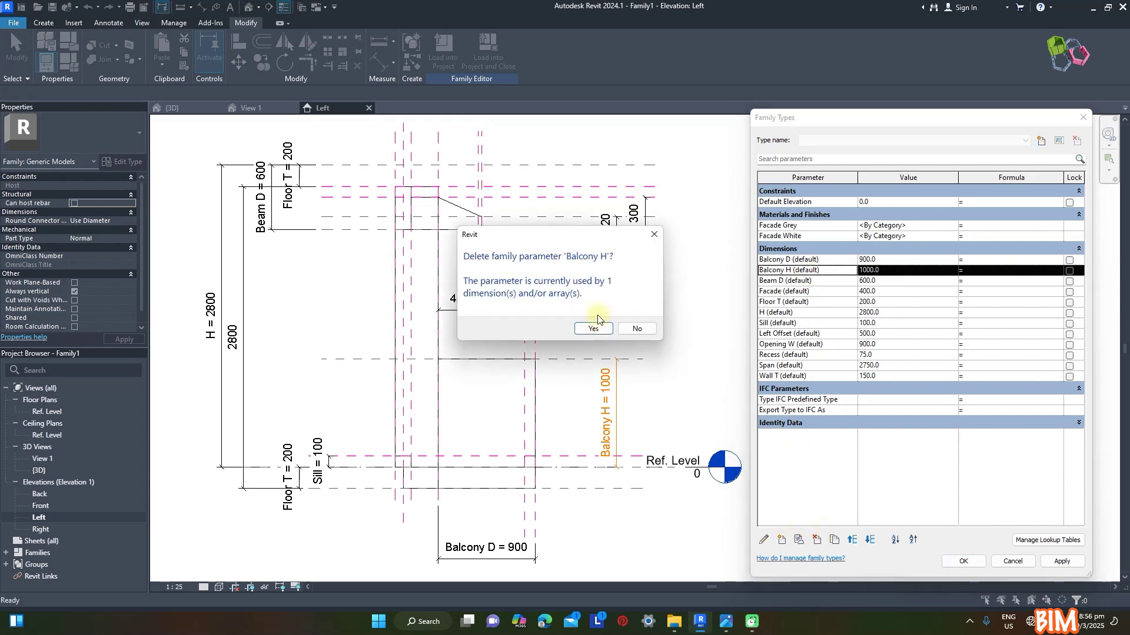
{"action": "left_click", "coordinate": [595, 323]}
Rename the Balcony D parameter to Planter D
{"action": "left_click", "coordinate": [787, 259]}
{"action": "left_click", "coordinate": [764, 539]}
{"action": "double_click", "coordinate": [464, 433]}
{"action": "type", "text": "Pl"}
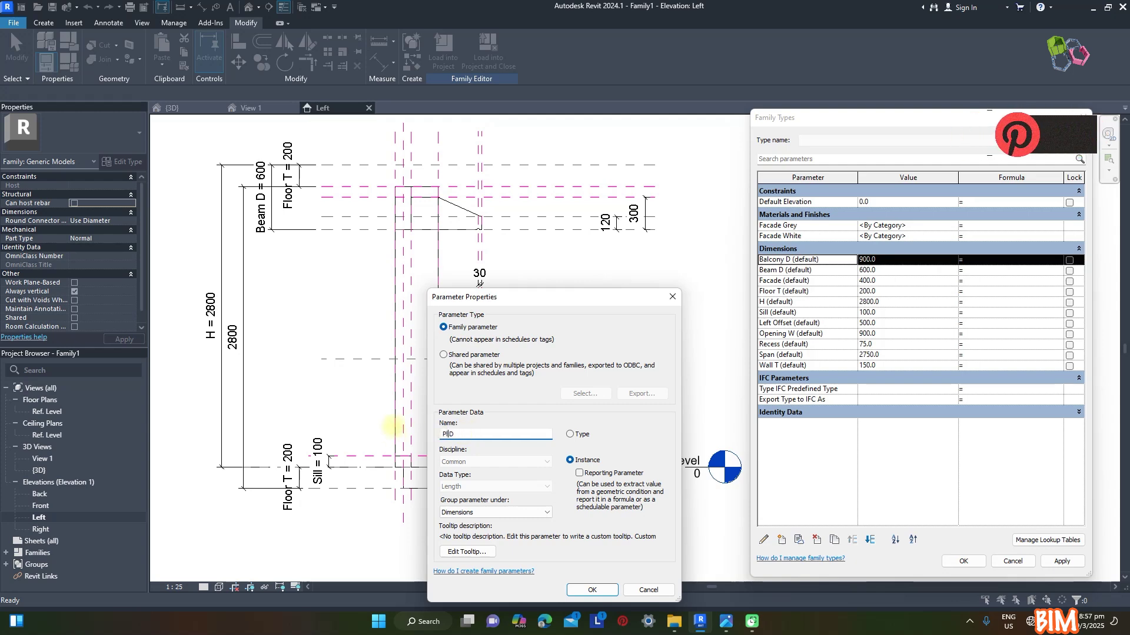
{"action": "type", "text": "anter"}
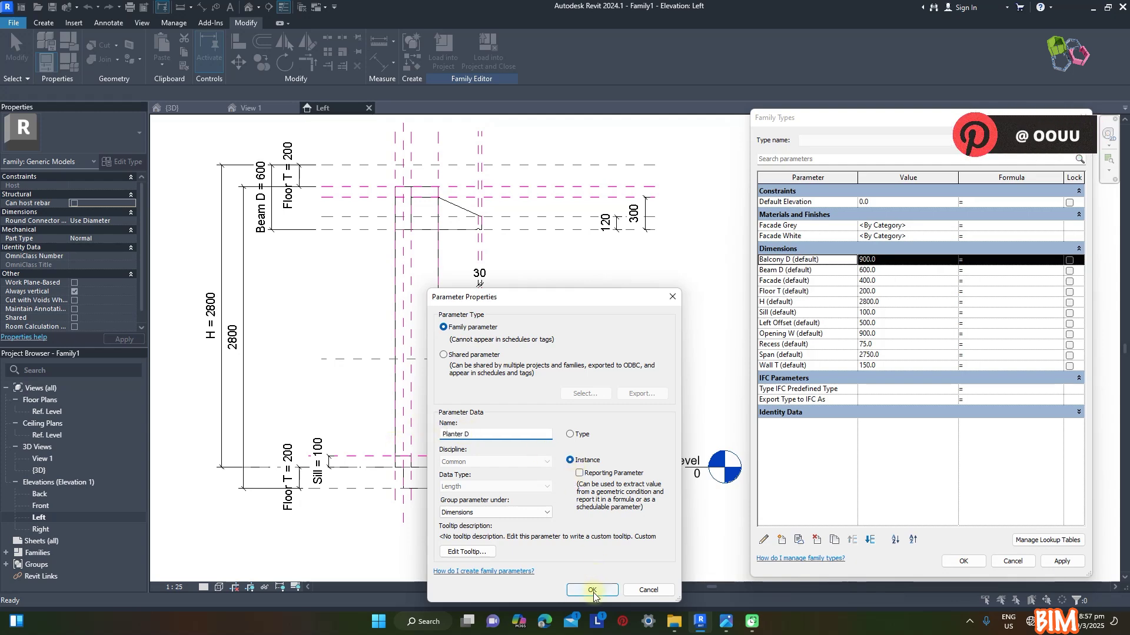
{"action": "left_click", "coordinate": [592, 590]}
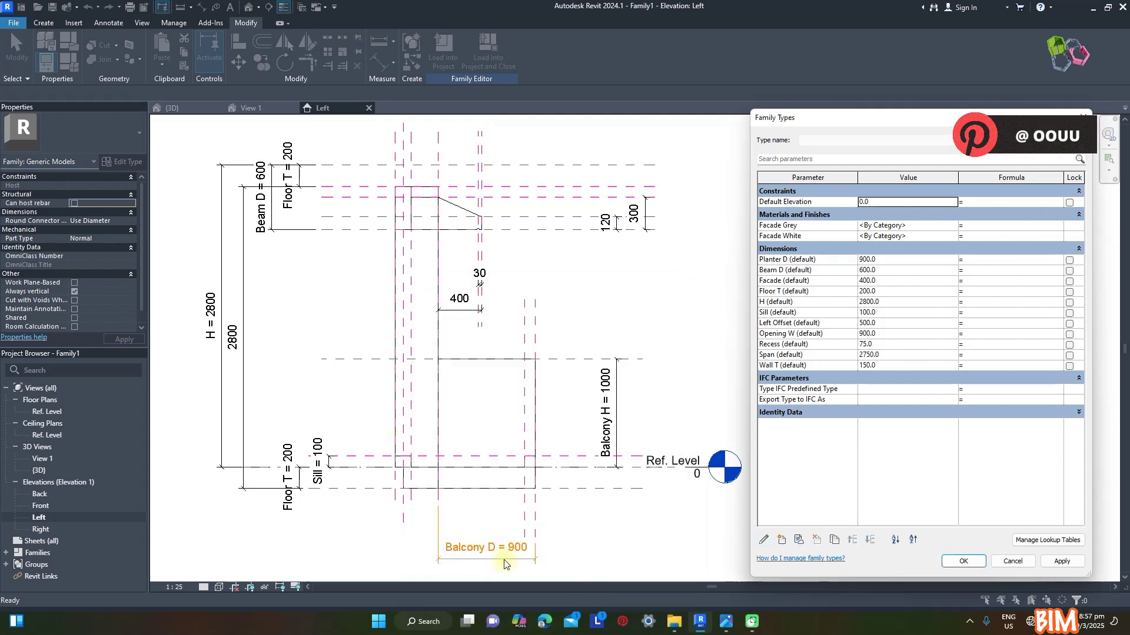
Set the Planter D parameter to 550 and delete the balcony height dimension from the Left elevation
{"action": "left_click", "coordinate": [889, 259]}
{"action": "left_click", "coordinate": [1062, 561]}
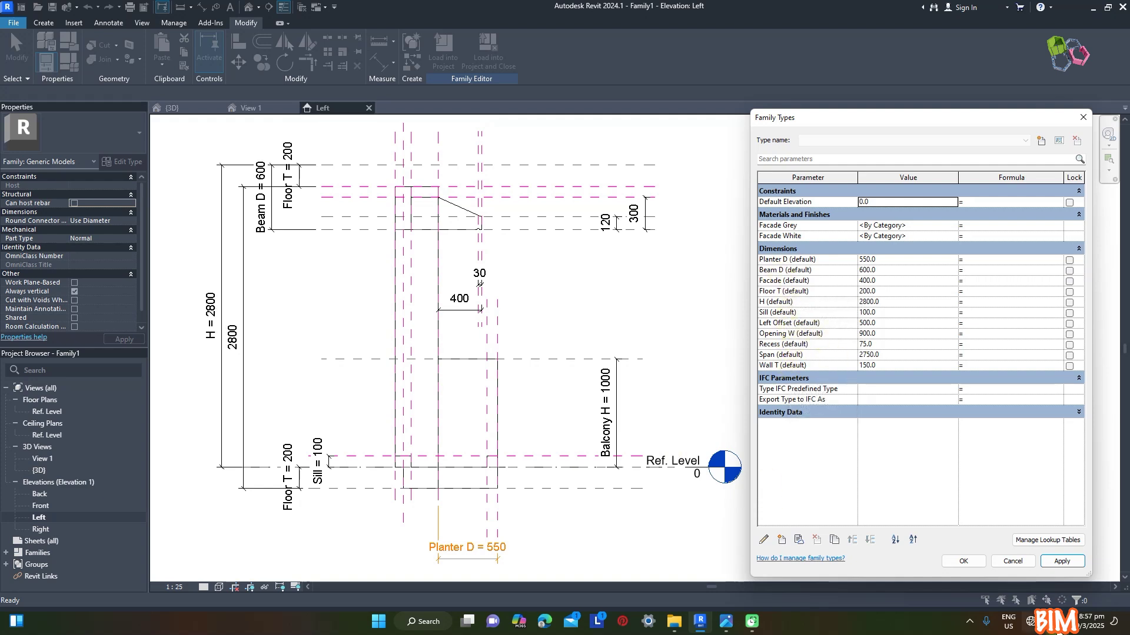
{"action": "left_click", "coordinate": [978, 565]}
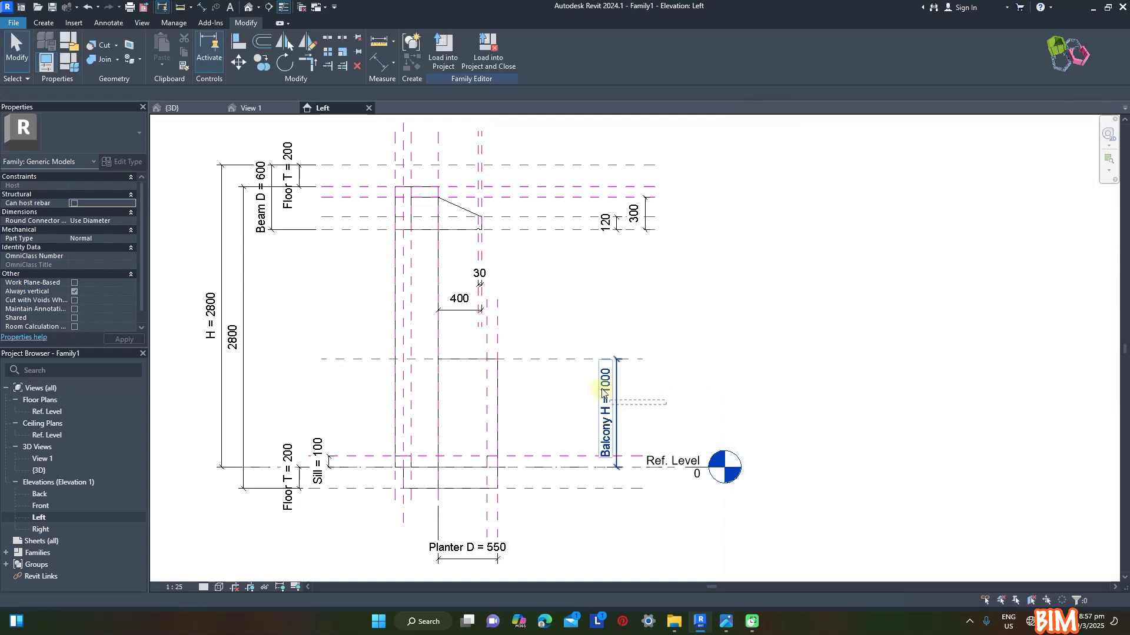
{"action": "left_click_drag", "start_coordinate": [610, 401], "coordinate": [590, 341]}
{"action": "key", "text": "Delete"}
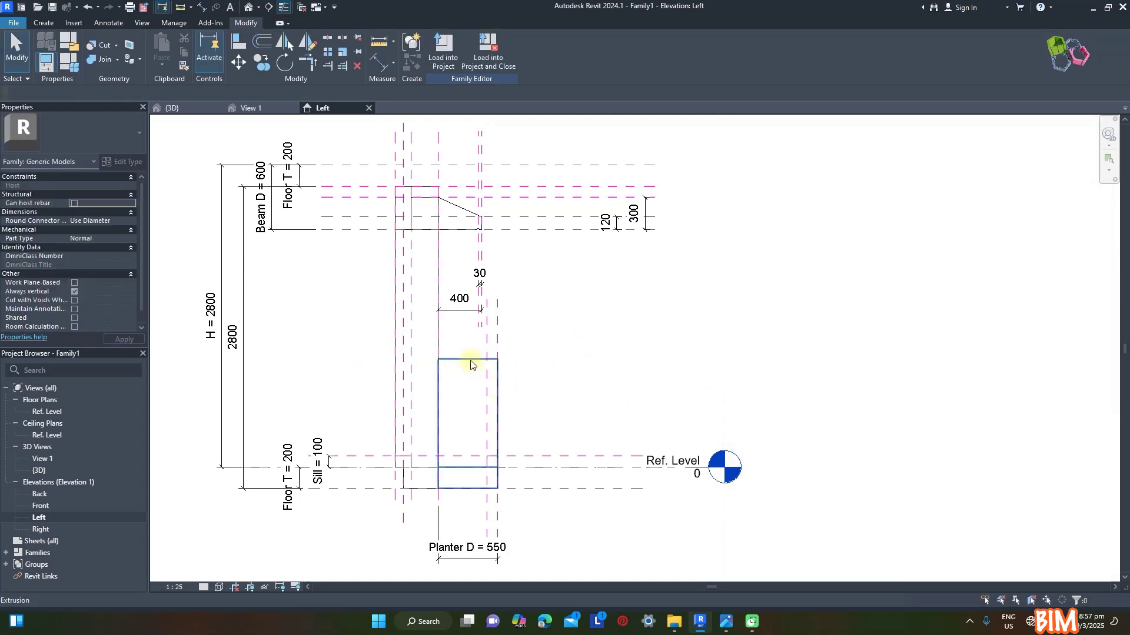
Lower the top of one side wall of the balcony extrusion to the sill reference plane and lock it there
{"action": "left_click", "coordinate": [250, 9]}
{"action": "left_click", "coordinate": [651, 395]}
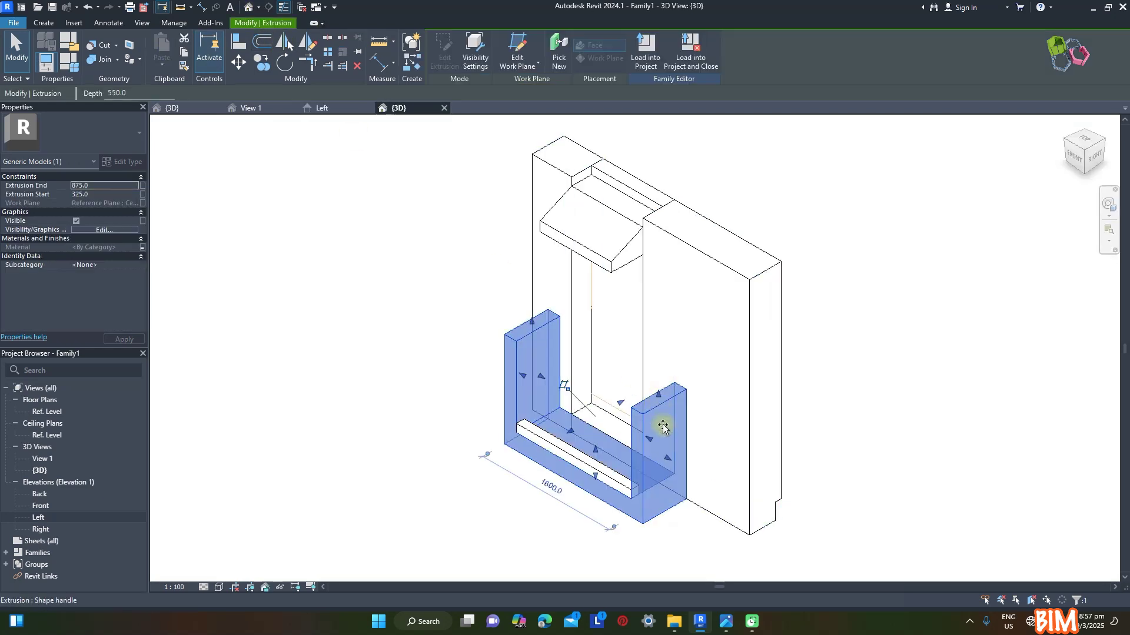
{"action": "left_click", "coordinate": [875, 393]}
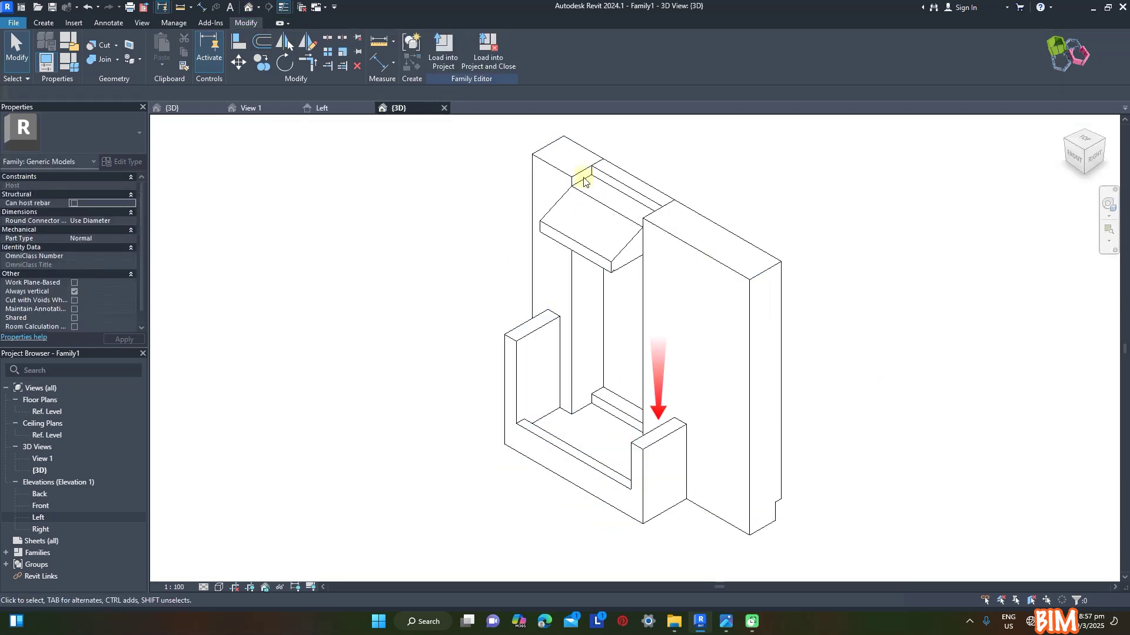
{"action": "left_click", "coordinate": [322, 108]}
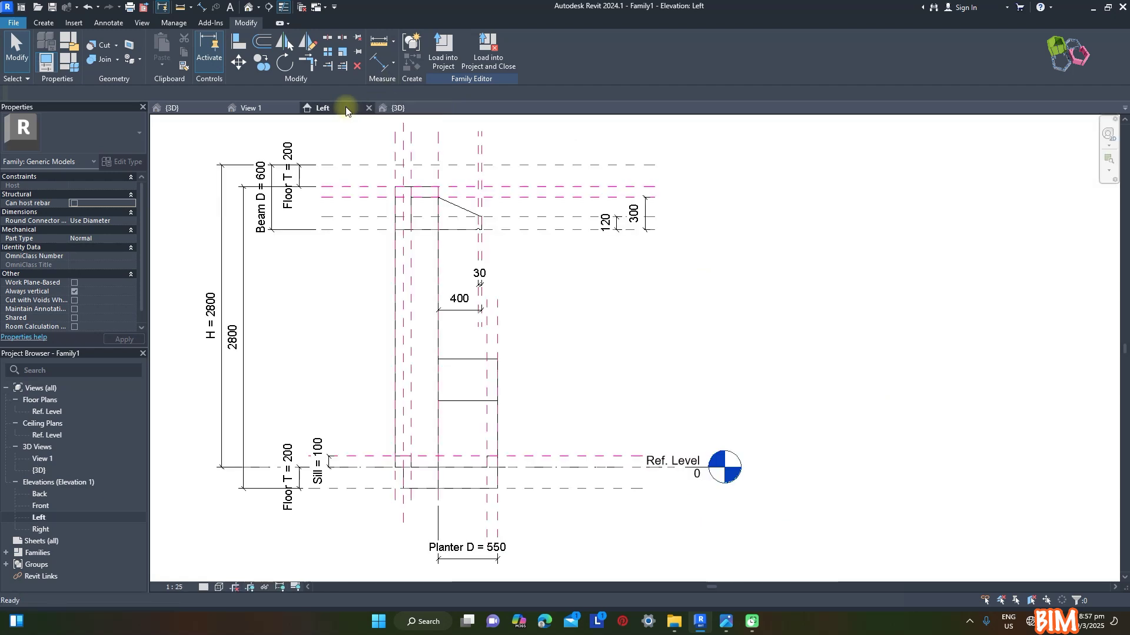
{"action": "left_click", "coordinate": [477, 412]}
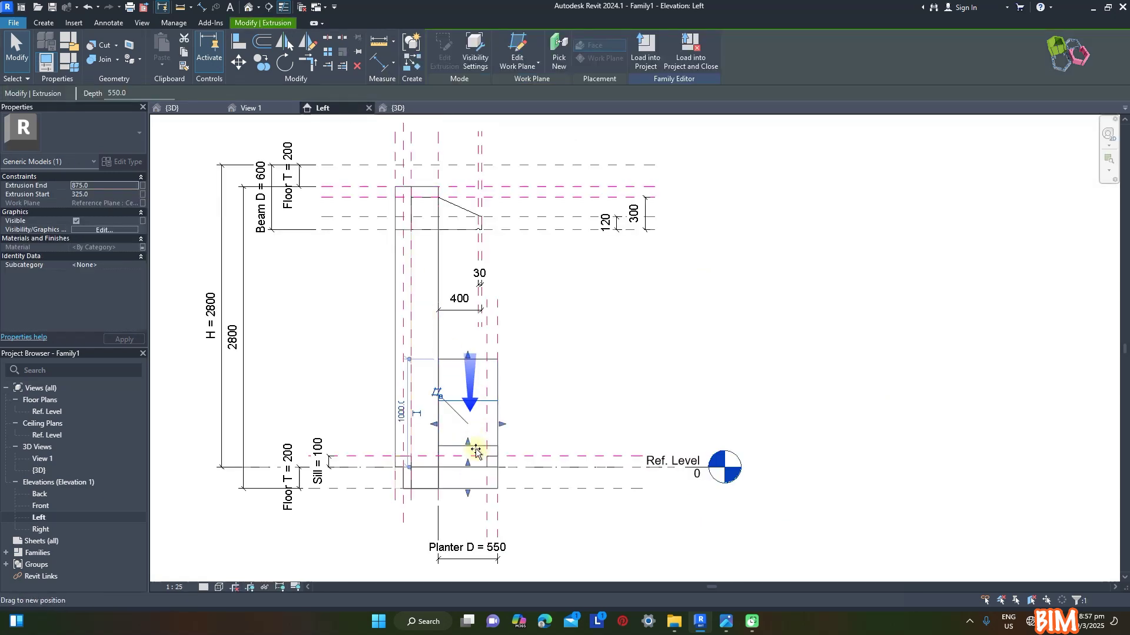
{"action": "left_click_drag", "start_coordinate": [474, 458], "coordinate": [475, 456]}
{"action": "left_click", "coordinate": [497, 440]}
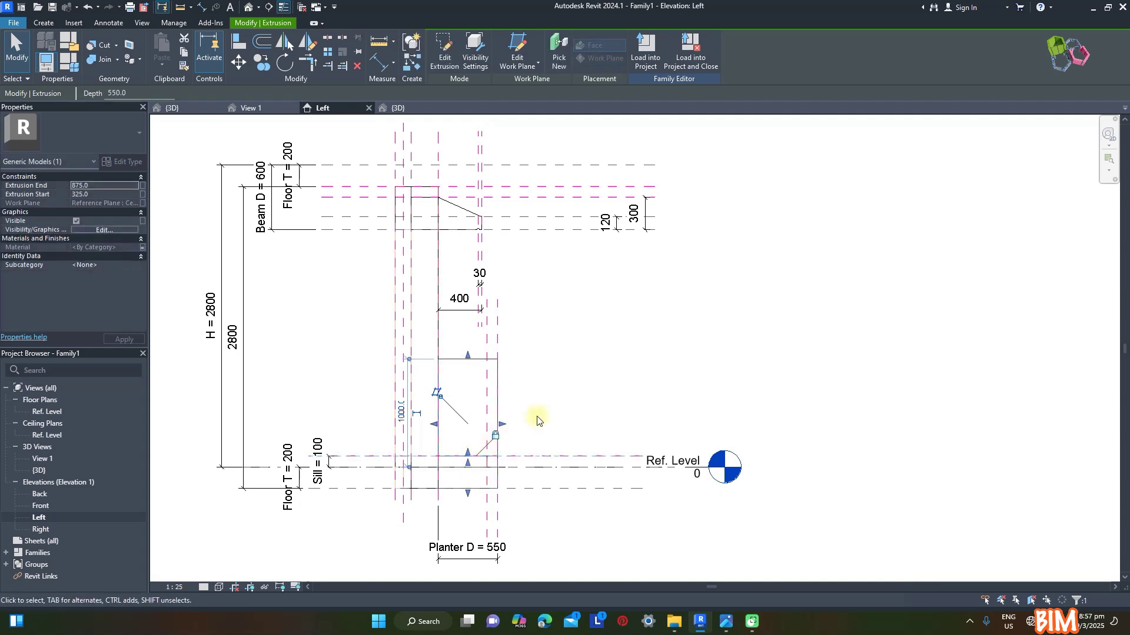
Lower the top of the other side wall to the sill reference plane, lock it, and check the planter in 3D
{"action": "left_click", "coordinate": [537, 420]}
{"action": "left_click", "coordinate": [467, 360]}
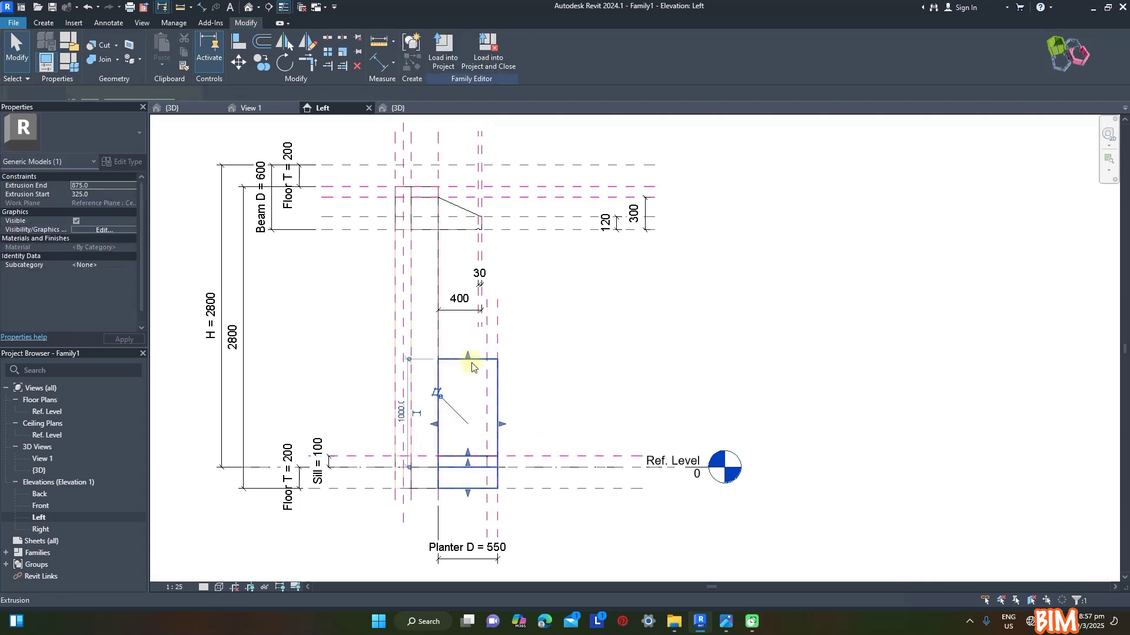
{"action": "left_click_drag", "start_coordinate": [470, 362], "coordinate": [513, 458]}
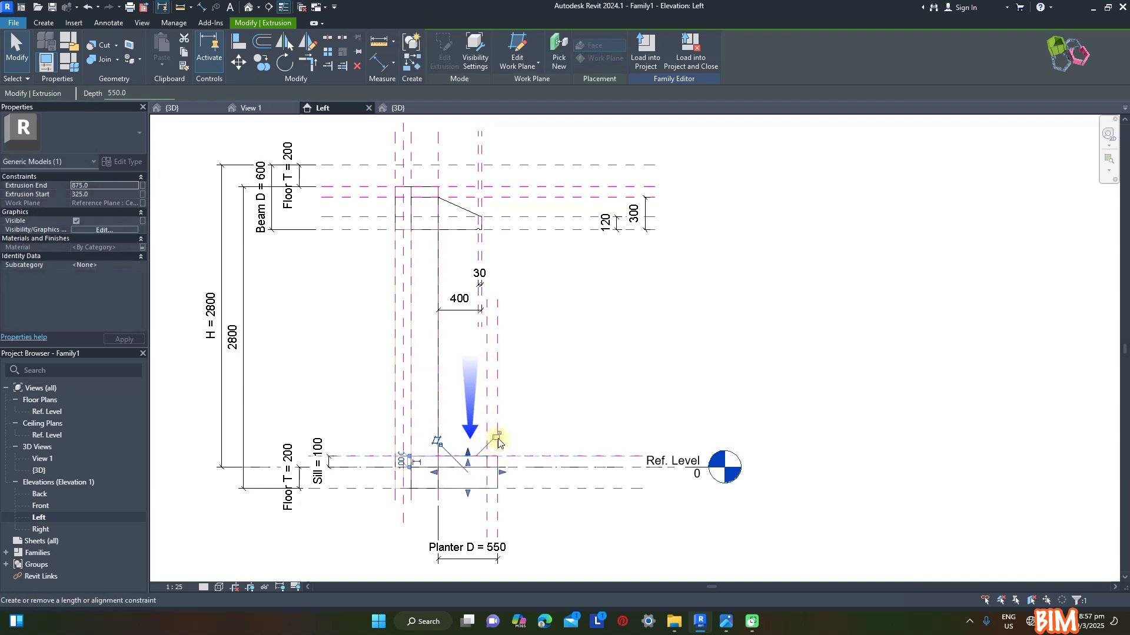
{"action": "left_click", "coordinate": [575, 396]}
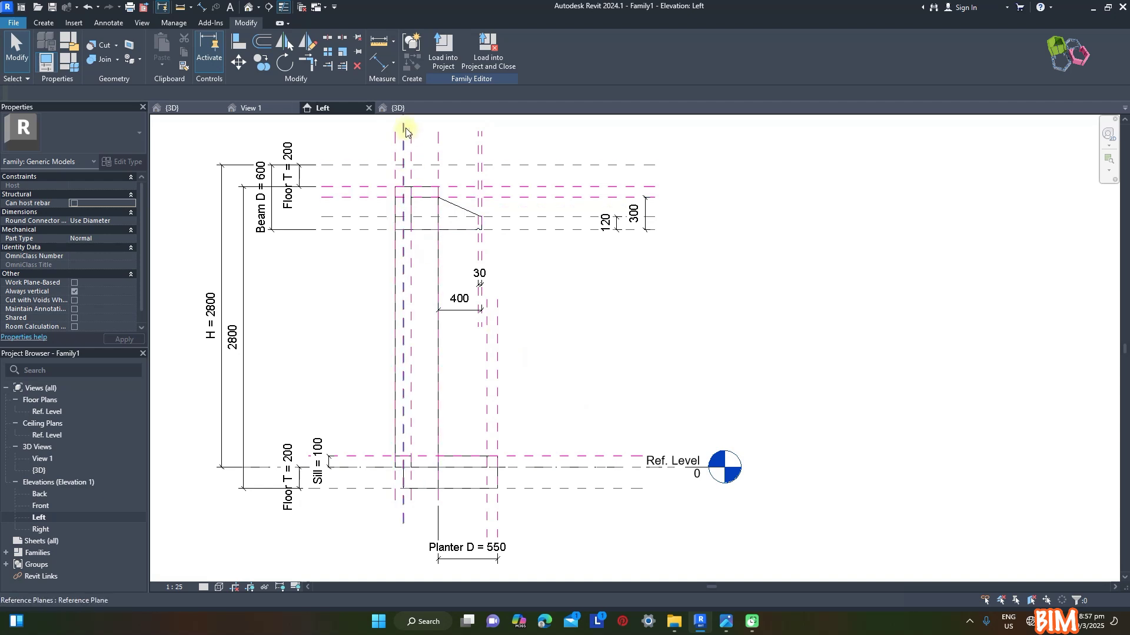
{"action": "left_click", "coordinate": [397, 107]}
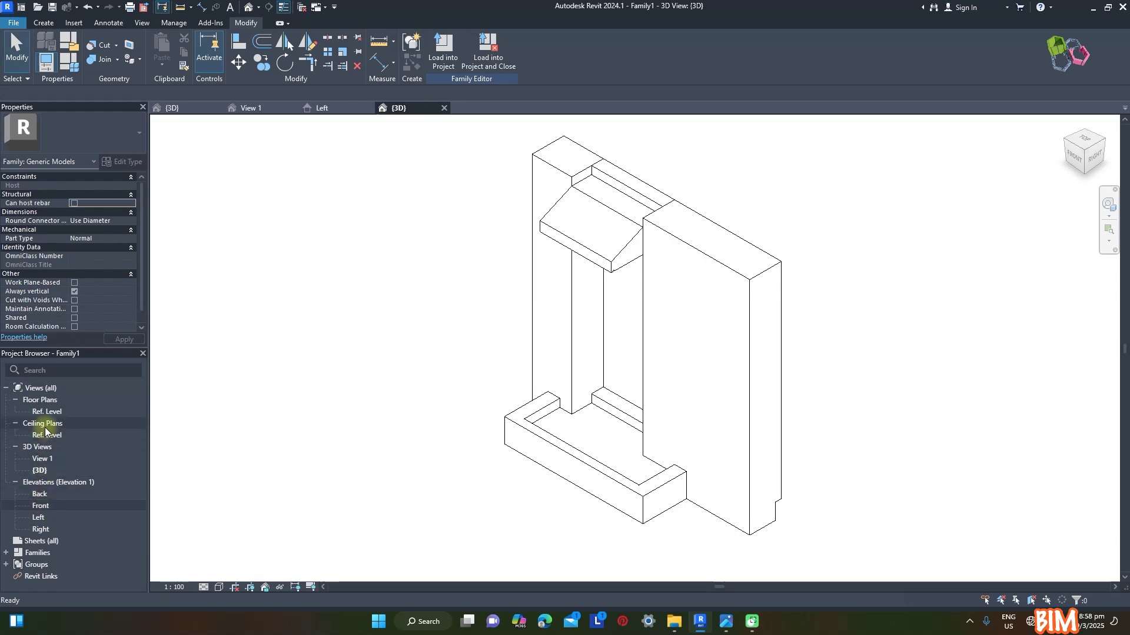
In the Ref. Level floor plan, delete the Facade dimension between the opening and the planter's side wall
{"action": "double_click", "coordinate": [46, 412]}
{"action": "scroll", "coordinate": [643, 407], "scroll_direction": "up", "scroll_amount": 2}
{"action": "left_click", "coordinate": [542, 378]}
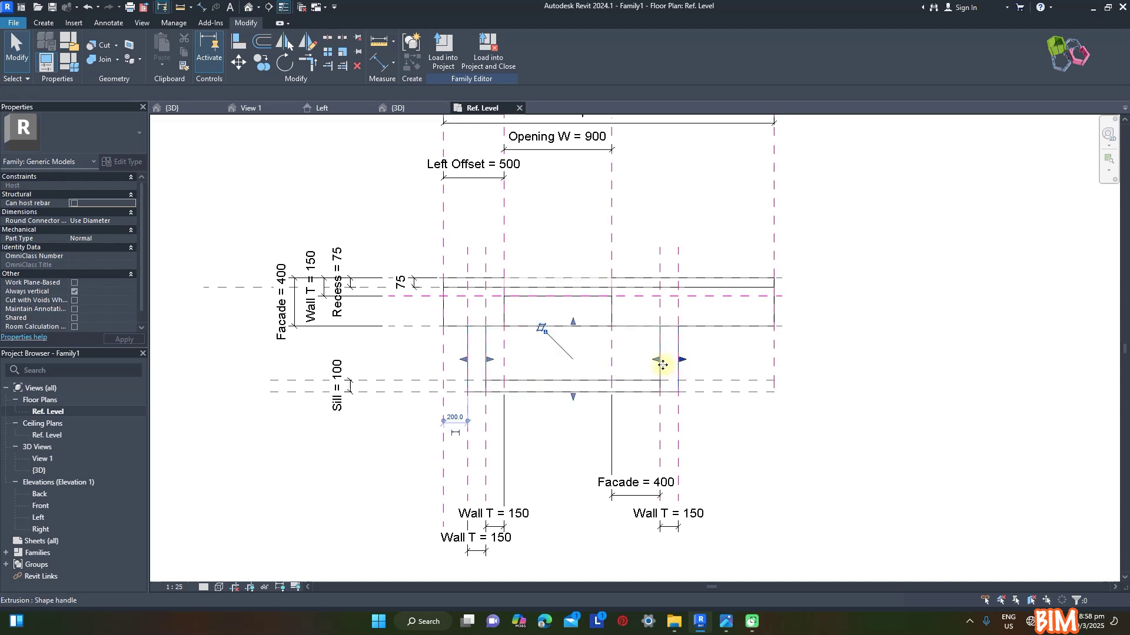
{"action": "left_click", "coordinate": [695, 428]}
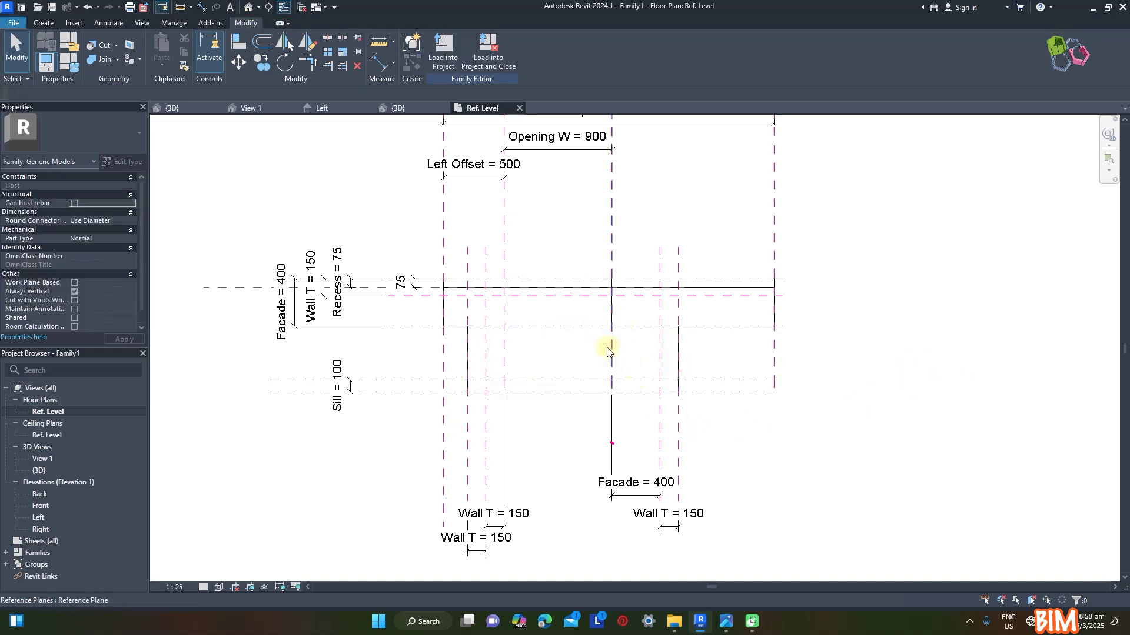
{"action": "left_click", "coordinate": [634, 487]}
{"action": "key", "text": "Delete"}
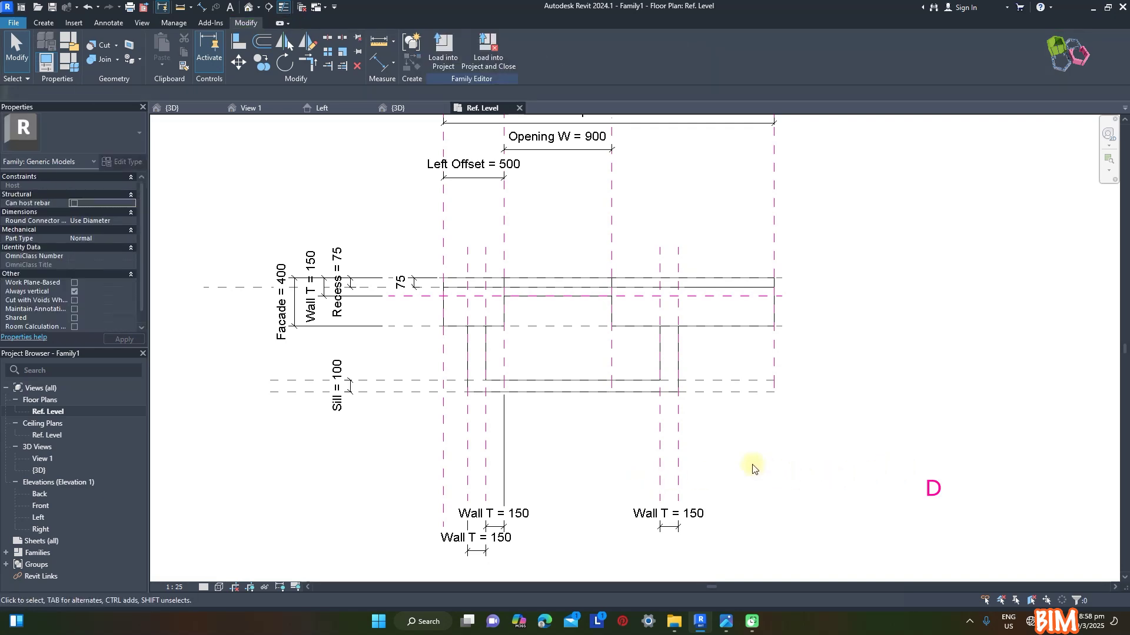
Dimension the planter's overall length between its two outer reference planes, placing the dimension below the wall thickness dimensions
{"action": "key", "text": "d"}
{"action": "key", "text": "i"}
{"action": "left_click", "coordinate": [467, 455]}
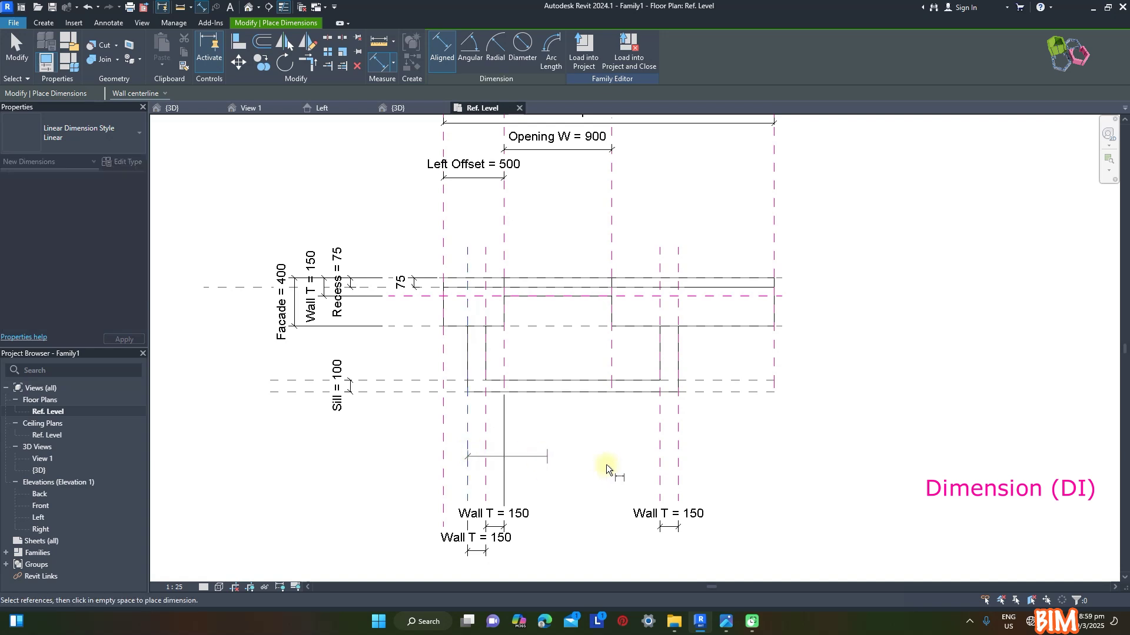
{"action": "left_click", "coordinate": [678, 459]}
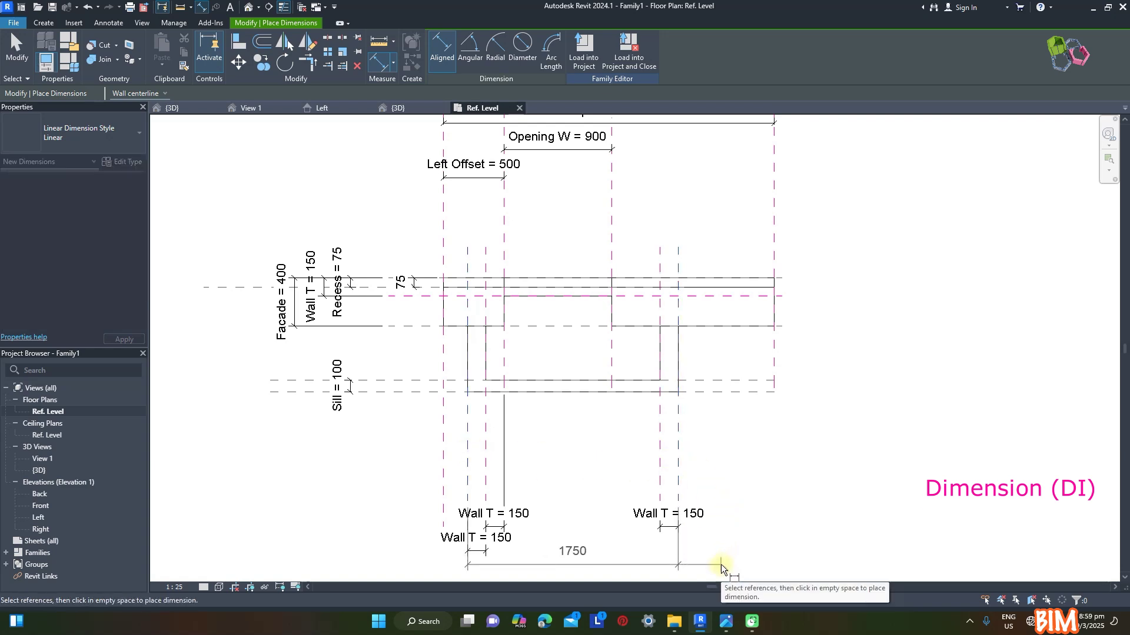
{"action": "left_click", "coordinate": [719, 571]}
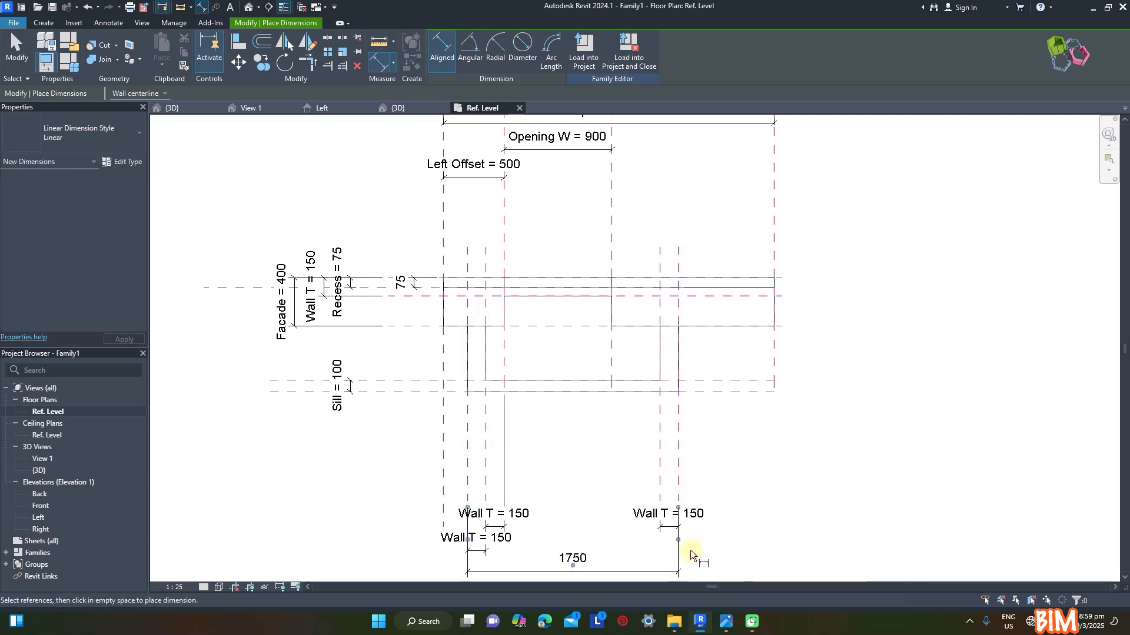
{"action": "key", "text": "Escape"}
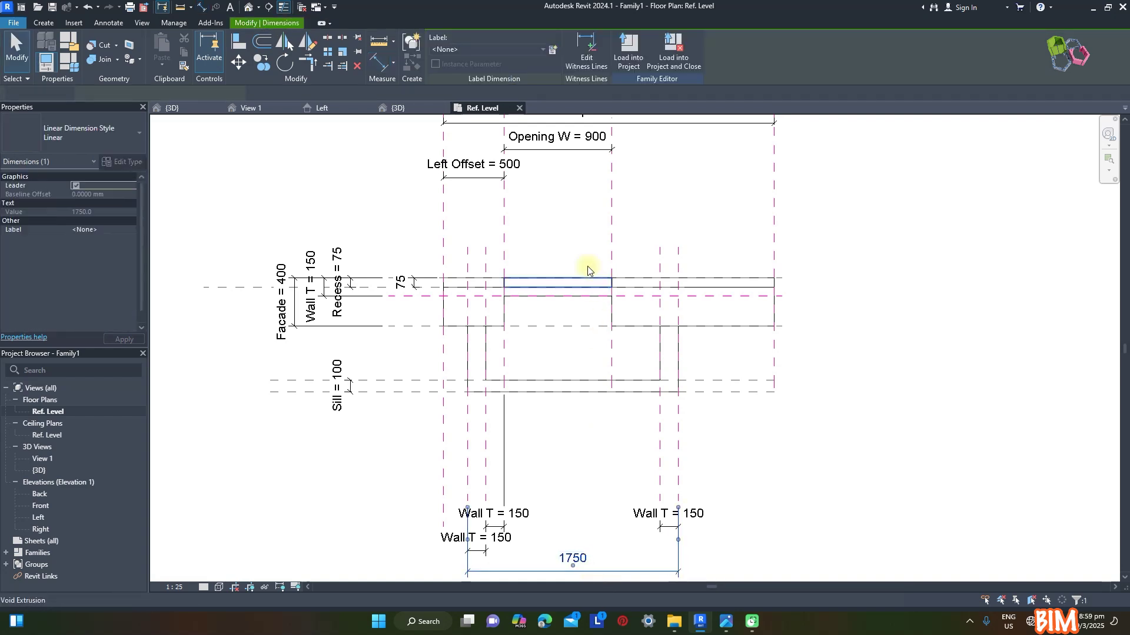
Label the overall planter dimension with a new instance parameter named Planter L, grouped under Dimensions
{"action": "left_click", "coordinate": [554, 51]}
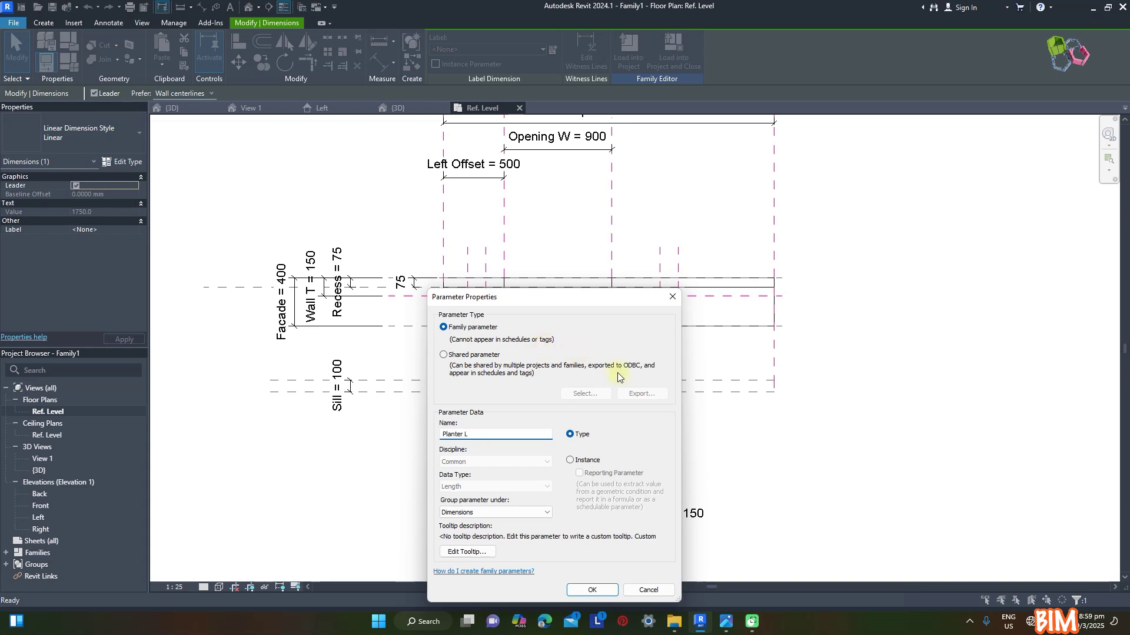
{"action": "left_click", "coordinate": [570, 461]}
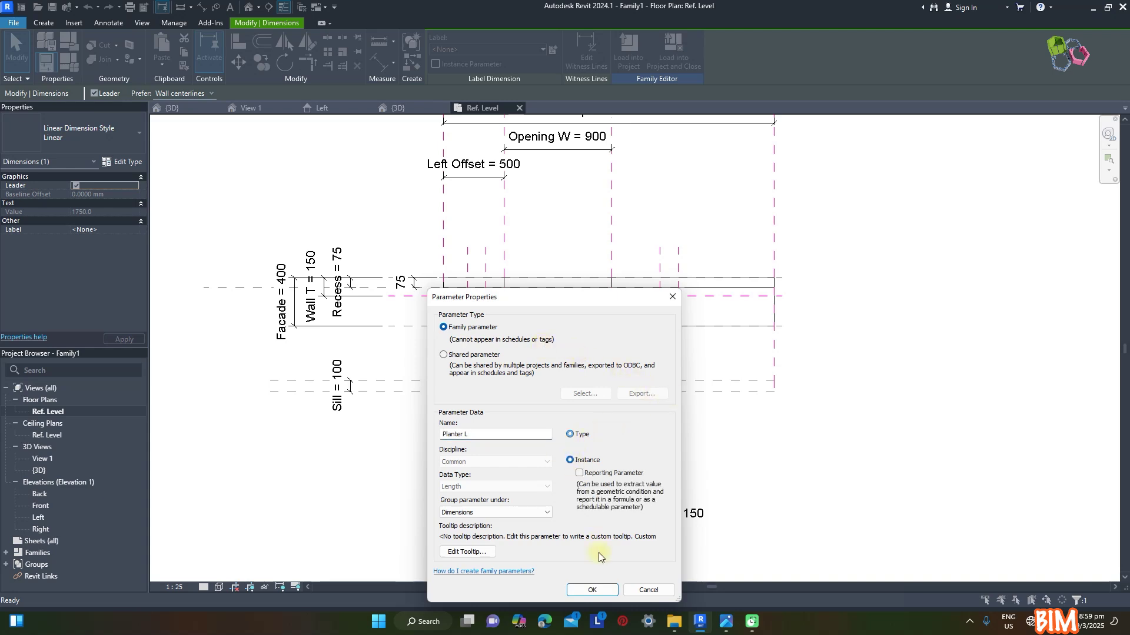
{"action": "left_click", "coordinate": [592, 590]}
{"action": "left_click", "coordinate": [764, 452]}
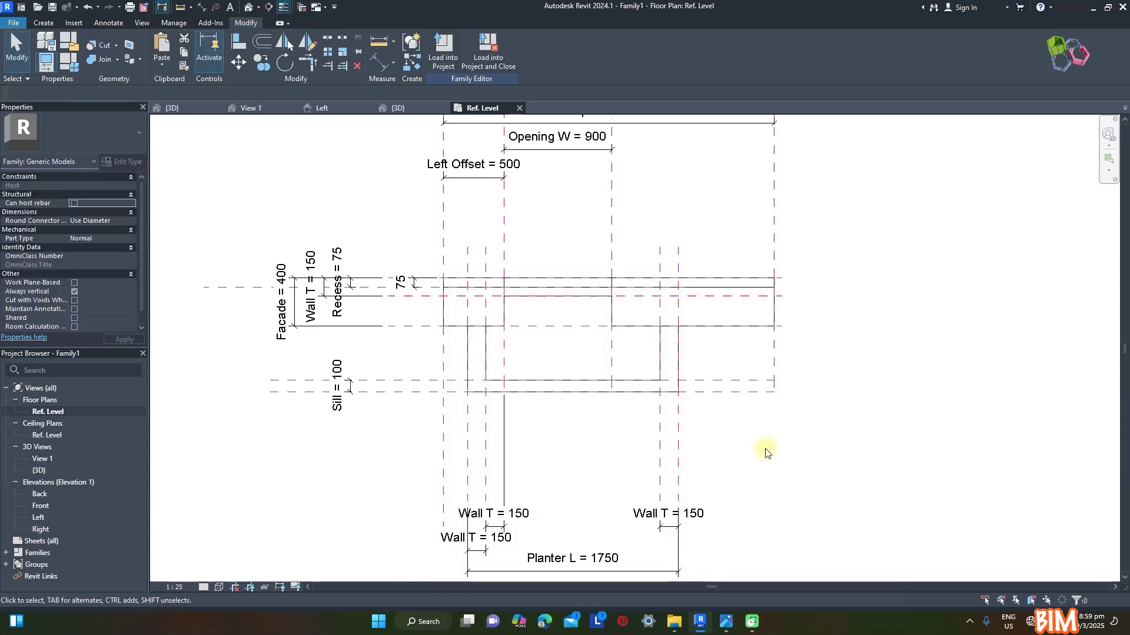
Try to lengthen the planter by moving its outer reference plane toward the far end of the panel
{"action": "left_click", "coordinate": [677, 436]}
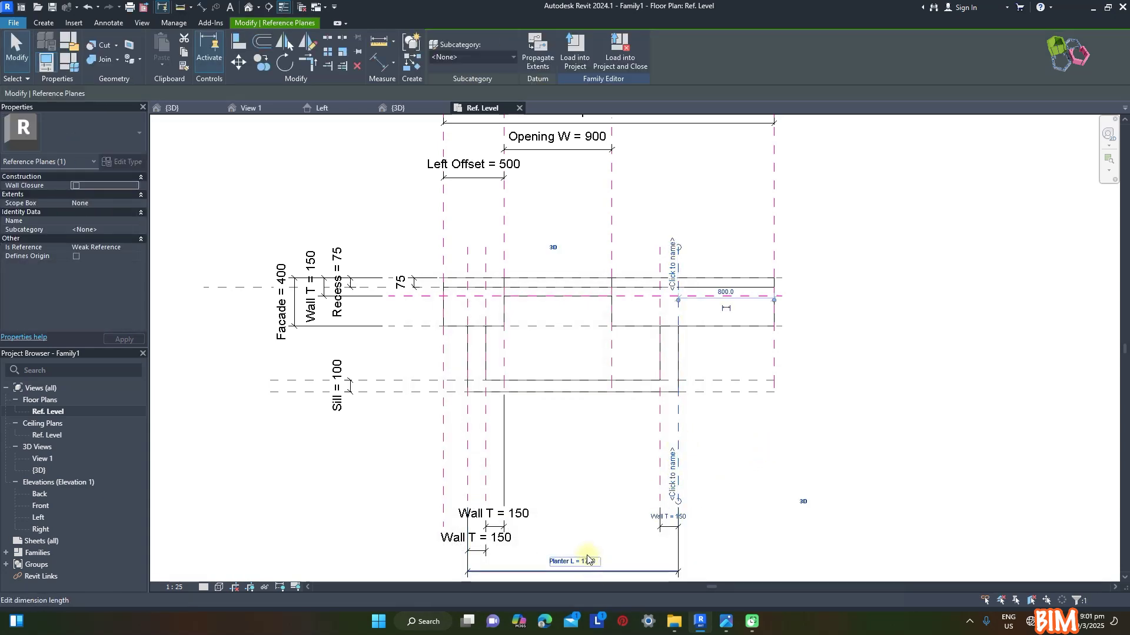
{"action": "left_click_drag", "start_coordinate": [678, 443], "coordinate": [738, 441]}
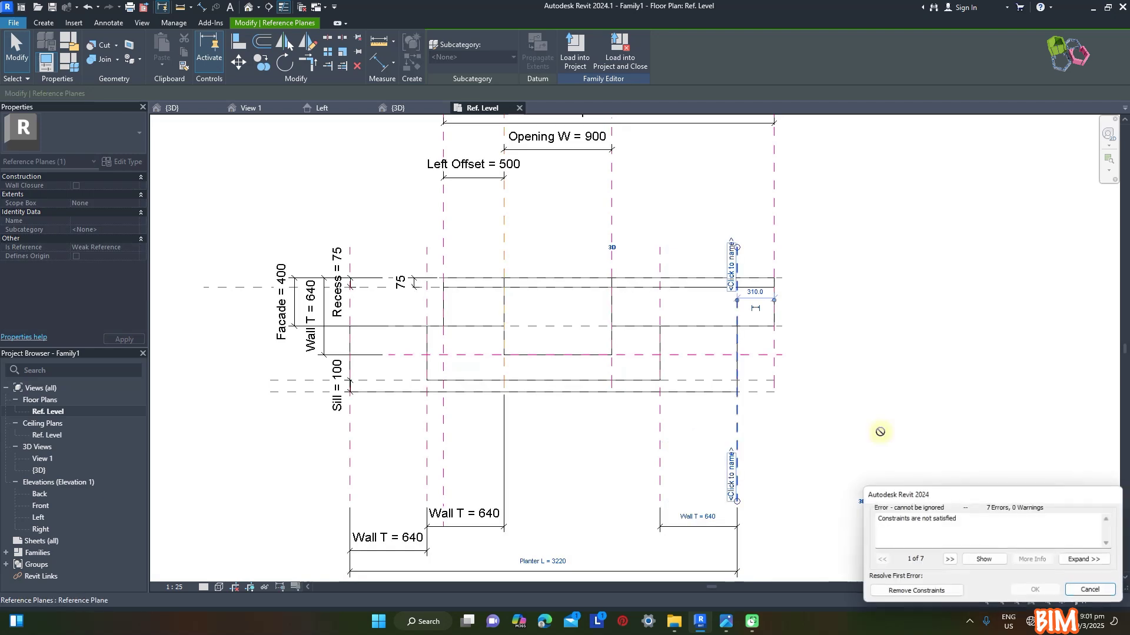
{"action": "key", "text": "Escape"}
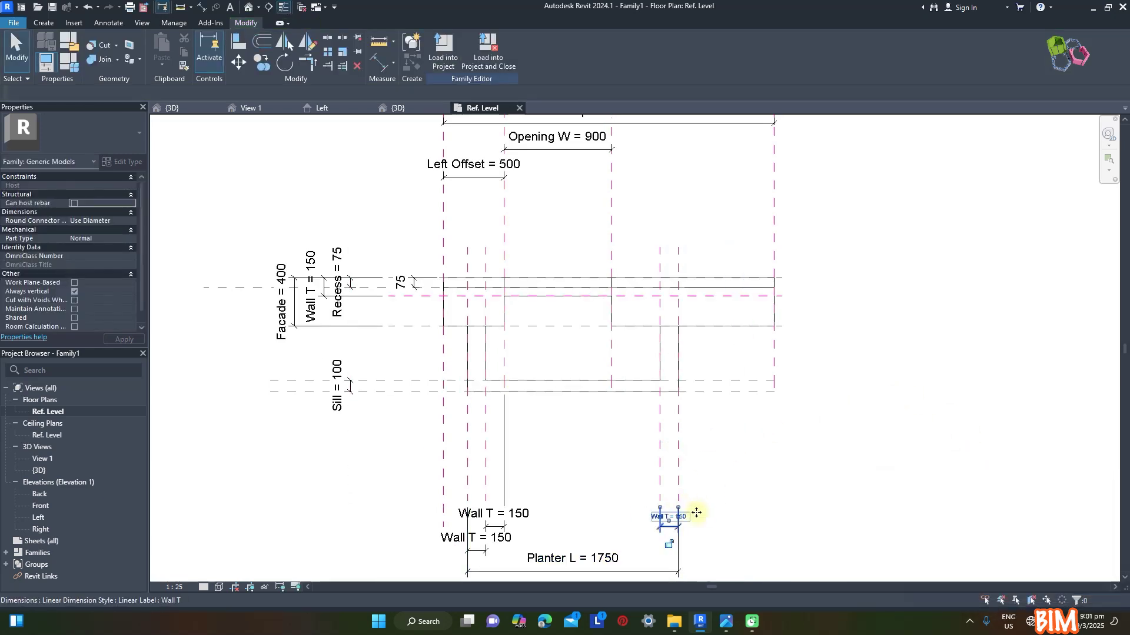
Lock the Wall T dimension, and flex the planter's length by moving its outer reference plane and reverting the move
{"action": "left_click", "coordinate": [669, 527]}
{"action": "left_click", "coordinate": [521, 519]}
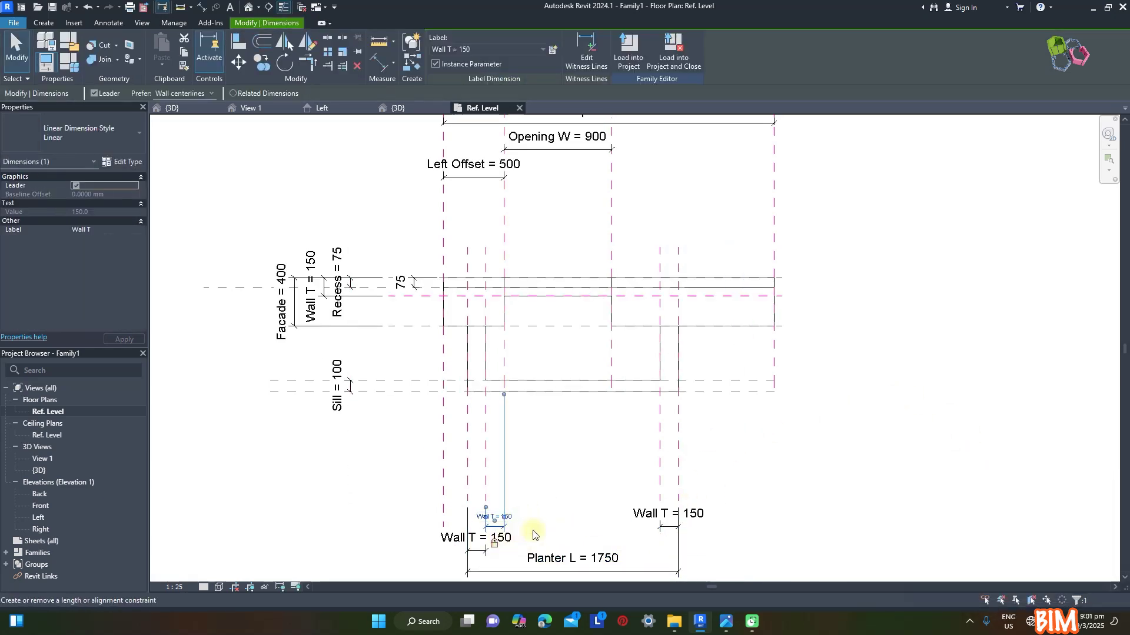
{"action": "left_click", "coordinate": [556, 513]}
{"action": "left_click", "coordinate": [678, 430]}
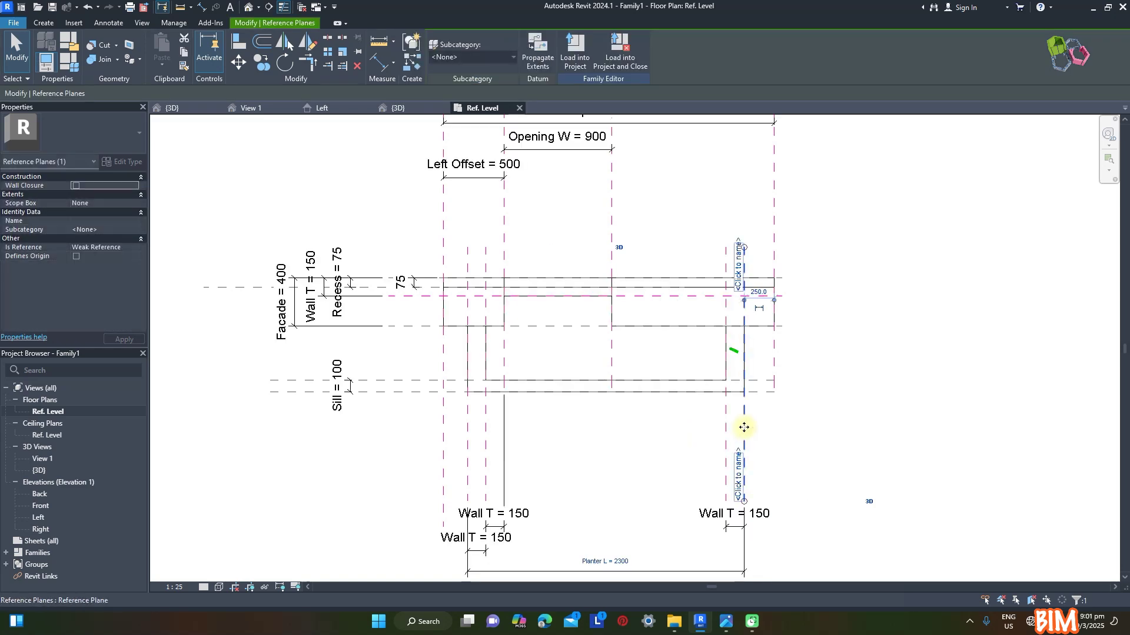
{"action": "key", "text": "Escape"}
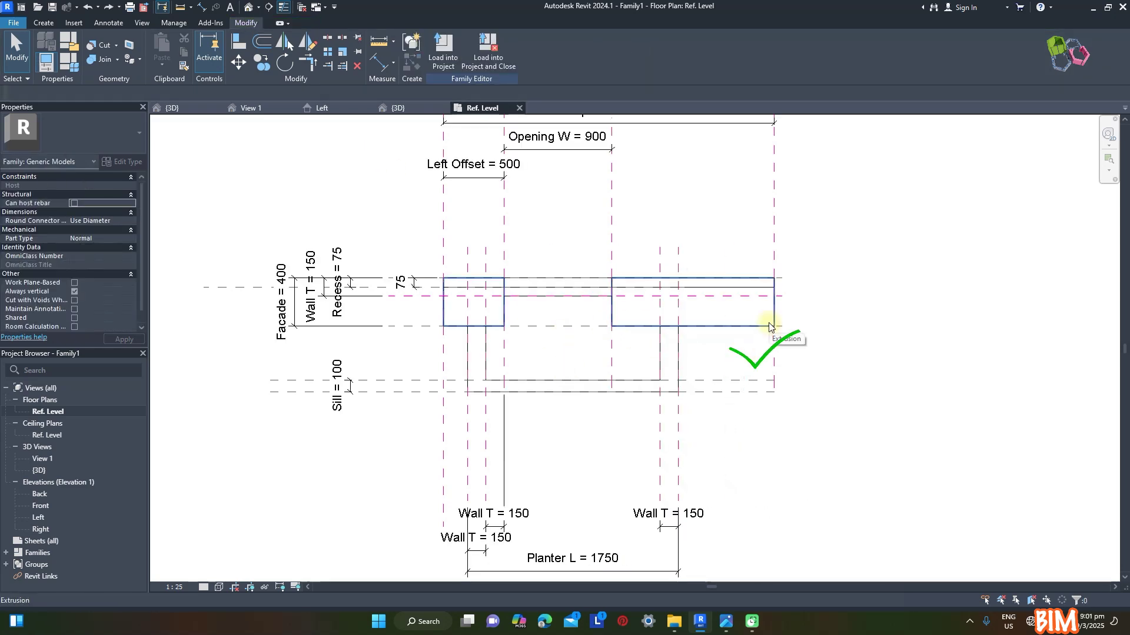
In the 3D view, link the visibility of both planter extrusions to a new instance parameter named With Planter, grouped under Visibility
{"action": "left_click", "coordinate": [398, 109]}
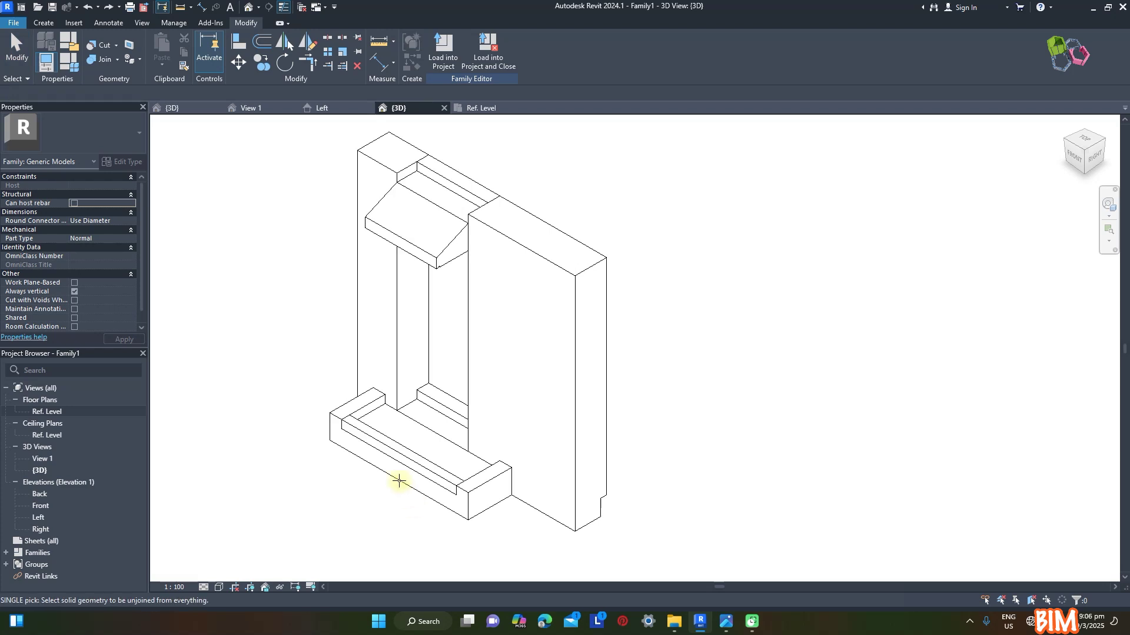
{"action": "left_click_drag", "start_coordinate": [407, 511], "coordinate": [374, 454]}
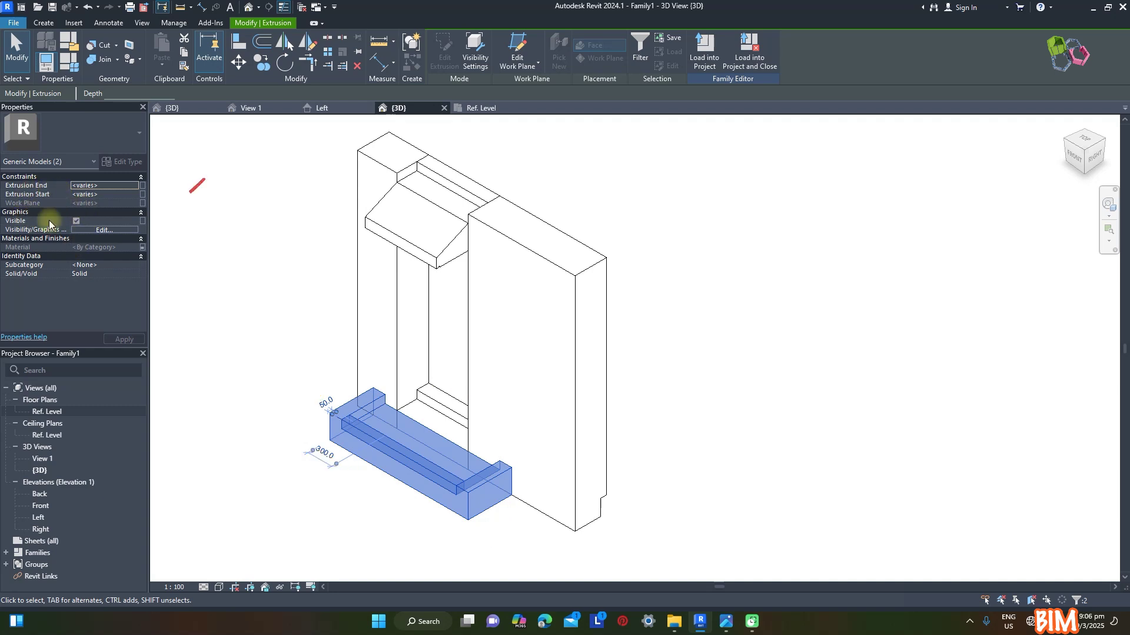
{"action": "left_click", "coordinate": [143, 223]}
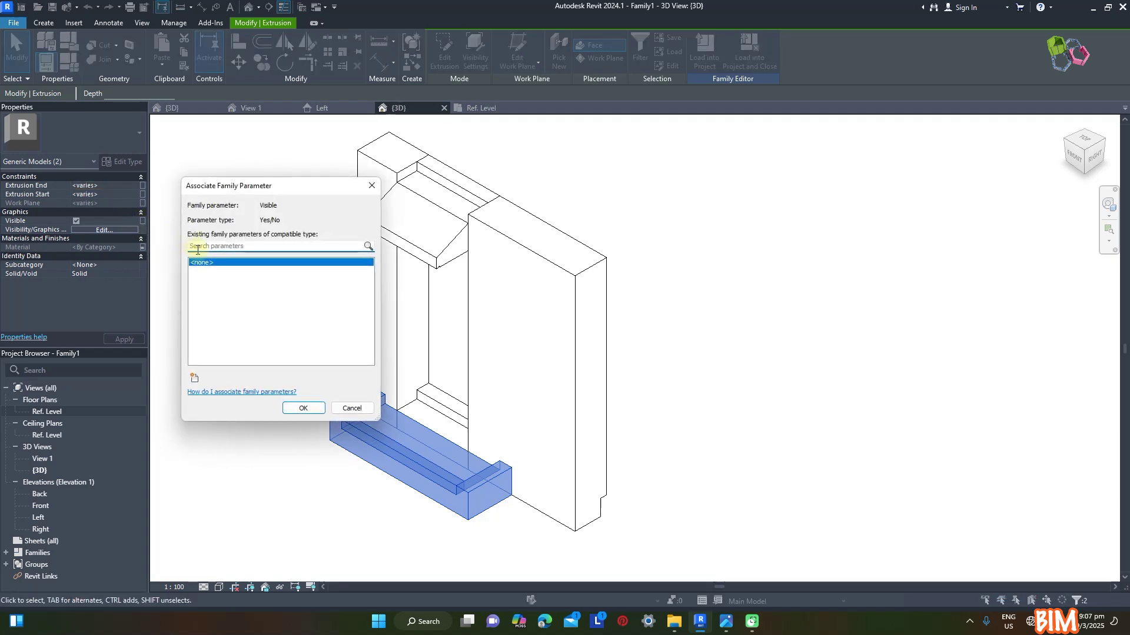
{"action": "left_click", "coordinate": [194, 378]}
{"action": "type", "text": "With Planter"}
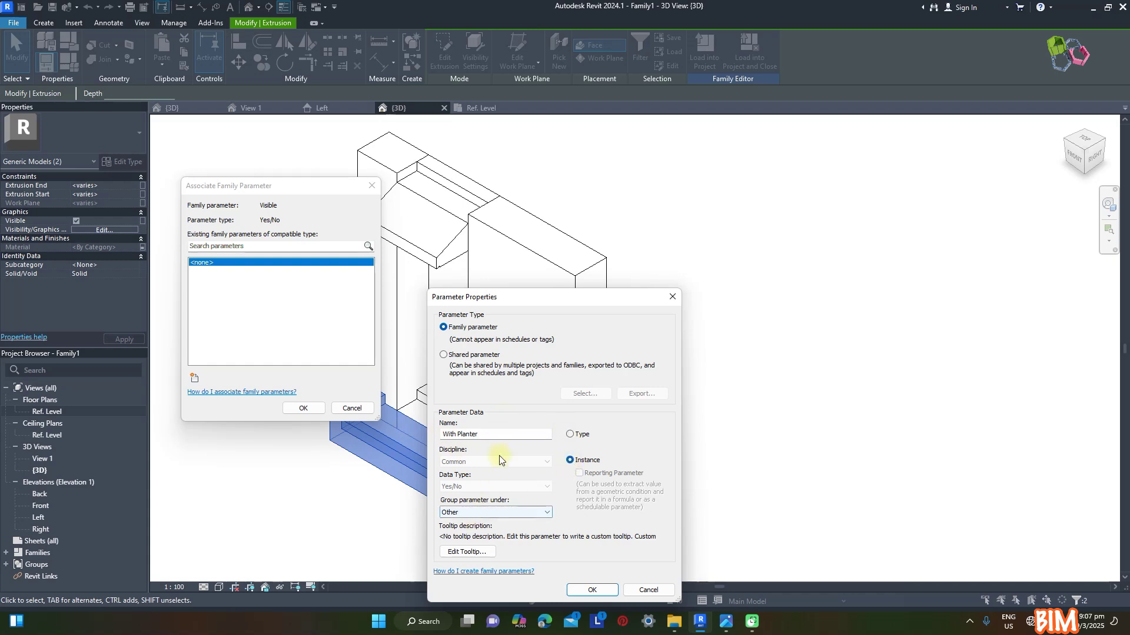
{"action": "left_click", "coordinate": [465, 512]}
{"action": "left_click", "coordinate": [458, 506]}
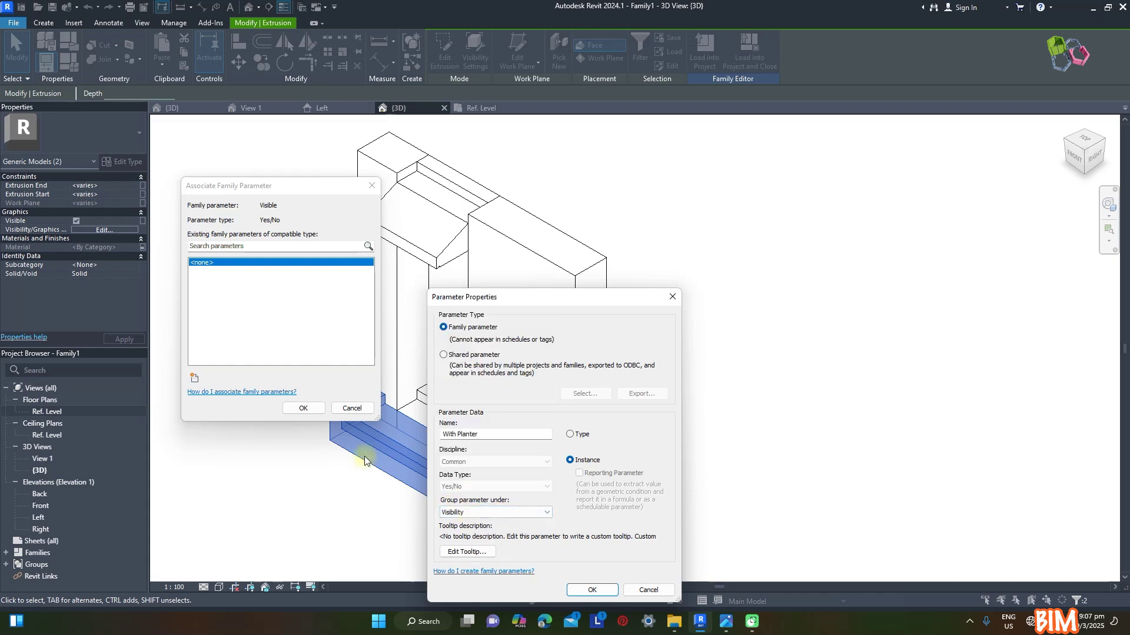
{"action": "left_click", "coordinate": [596, 592]}
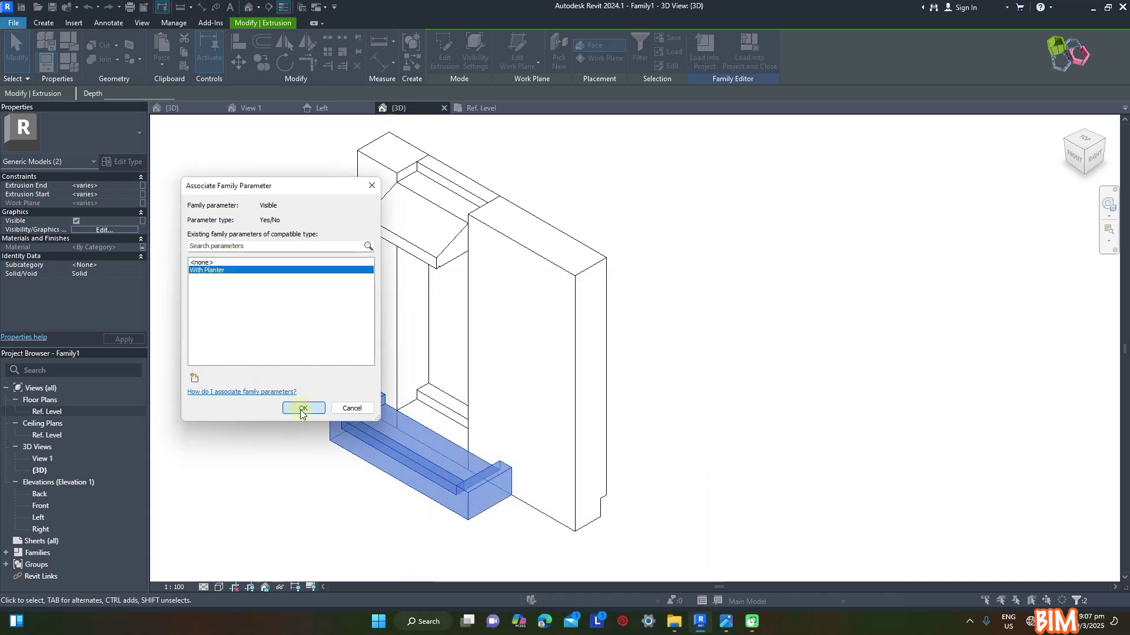
{"action": "left_click", "coordinate": [302, 409]}
{"action": "left_click", "coordinate": [718, 416]}
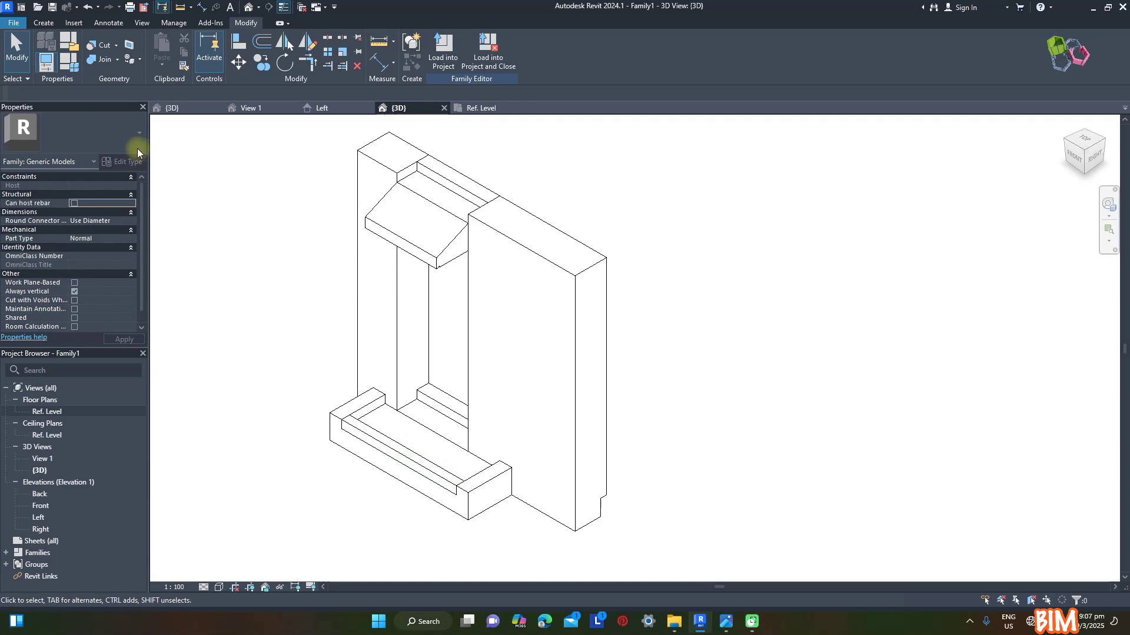
Create a family type named With Planter, keeping the With Planter visibility parameter on, and apply it
{"action": "left_click", "coordinate": [69, 66]}
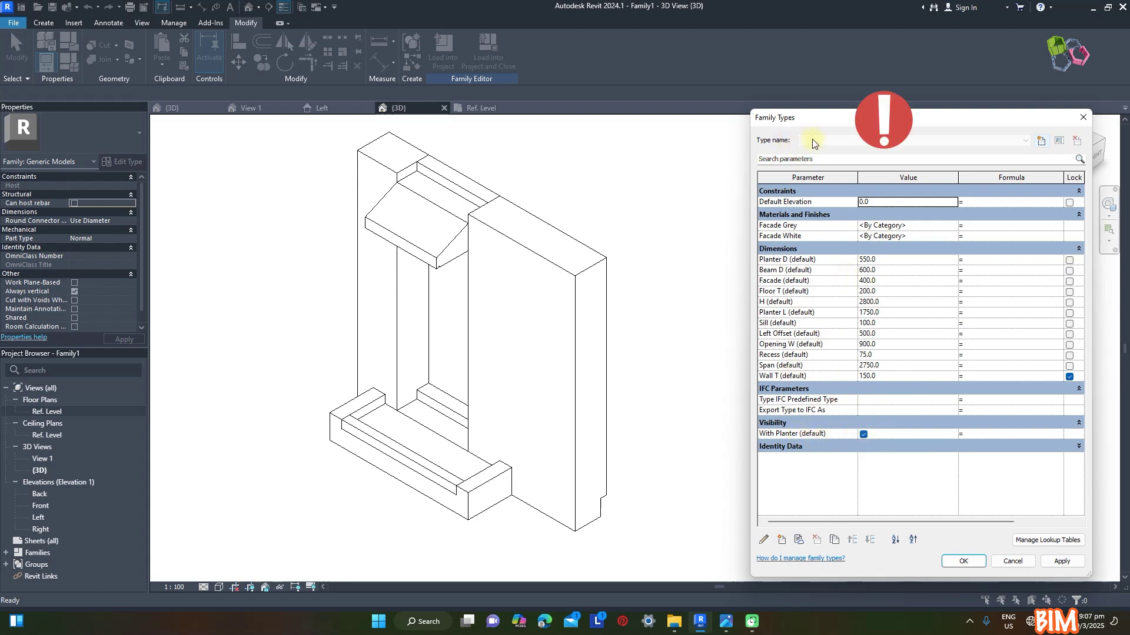
{"action": "left_click", "coordinate": [1041, 142]}
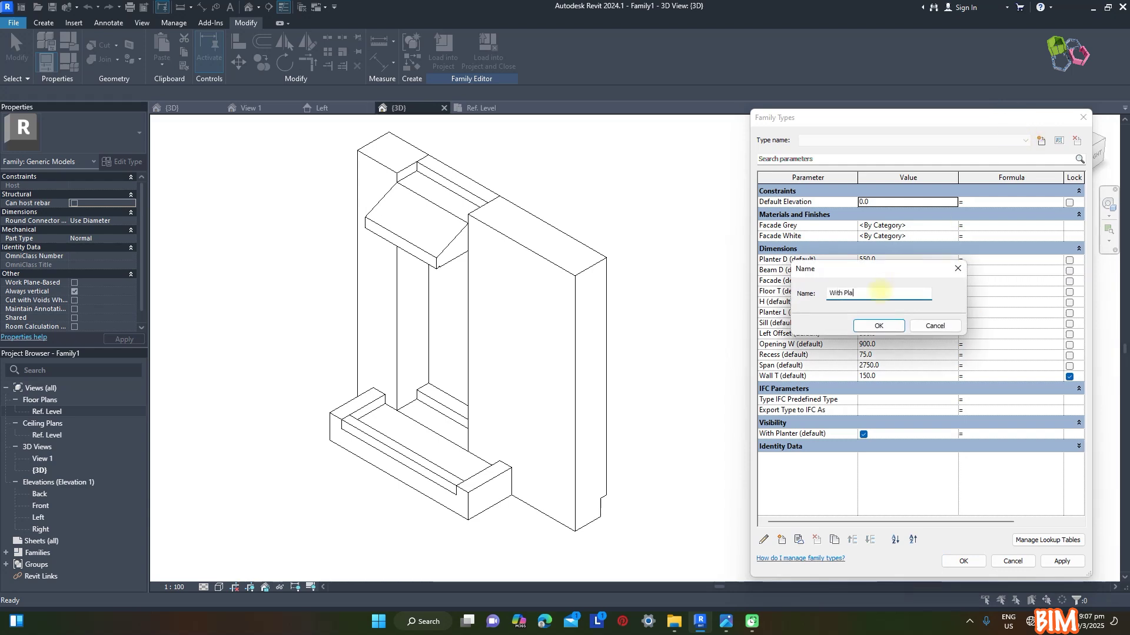
{"action": "left_click", "coordinate": [876, 326]}
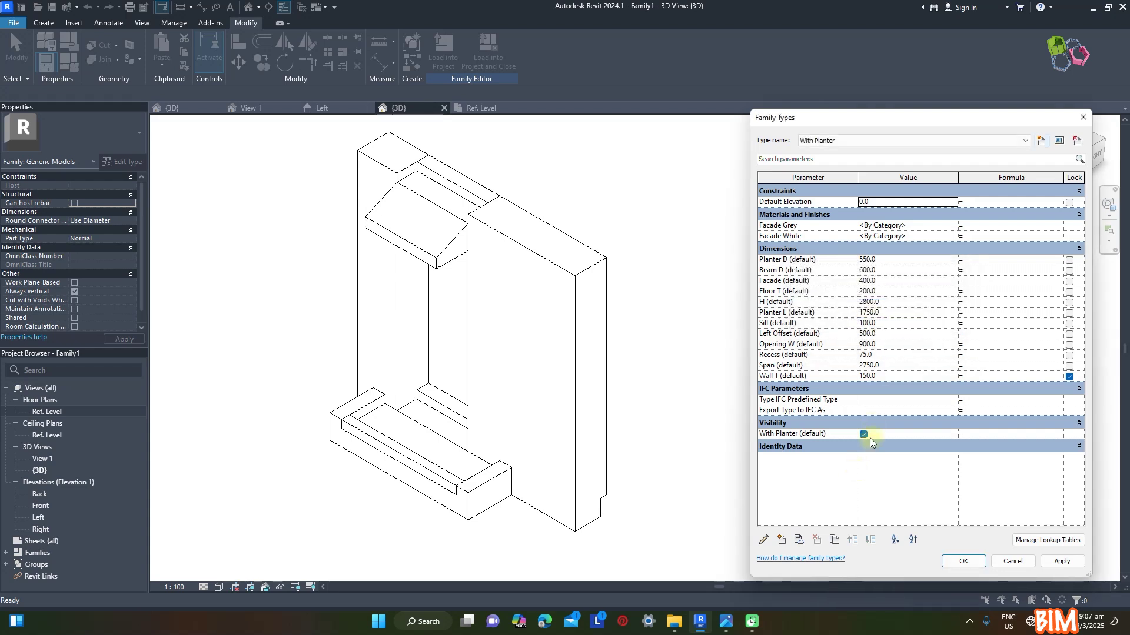
{"action": "left_click", "coordinate": [1065, 566]}
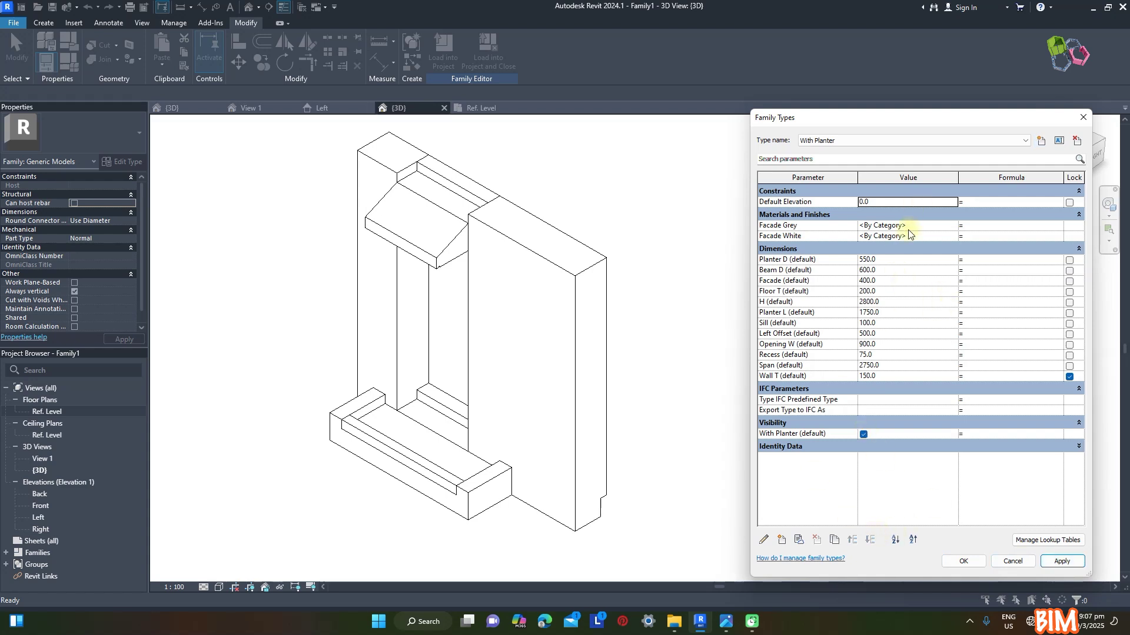
Create a second family type named Without Planter, switch its With Planter visibility parameter off, and apply it
{"action": "left_click", "coordinate": [1041, 142]}
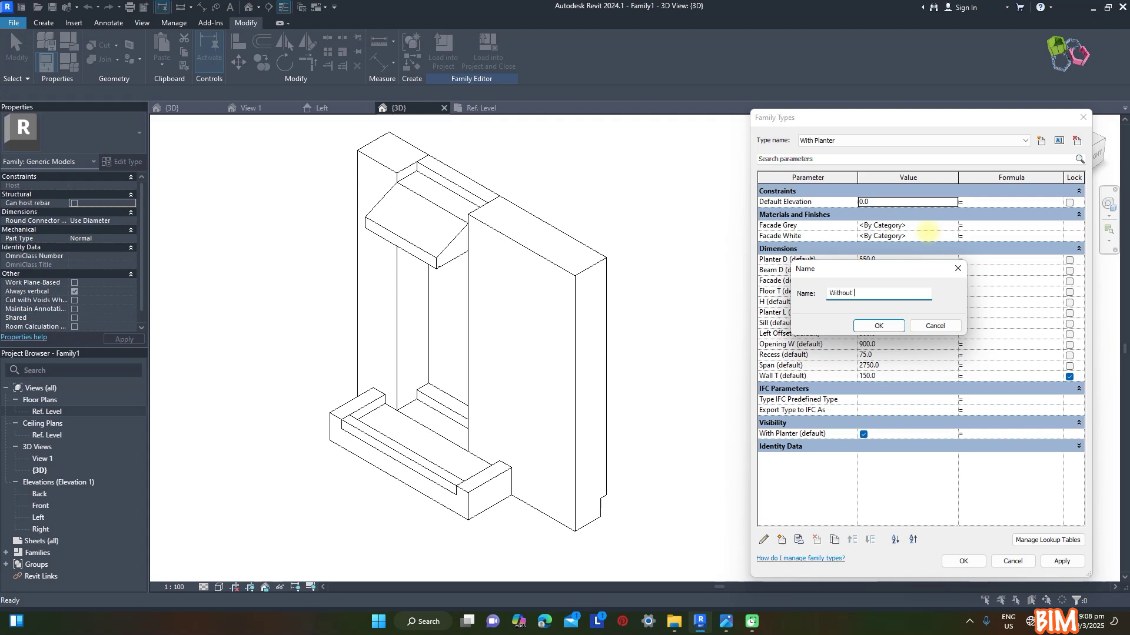
{"action": "left_click", "coordinate": [894, 324]}
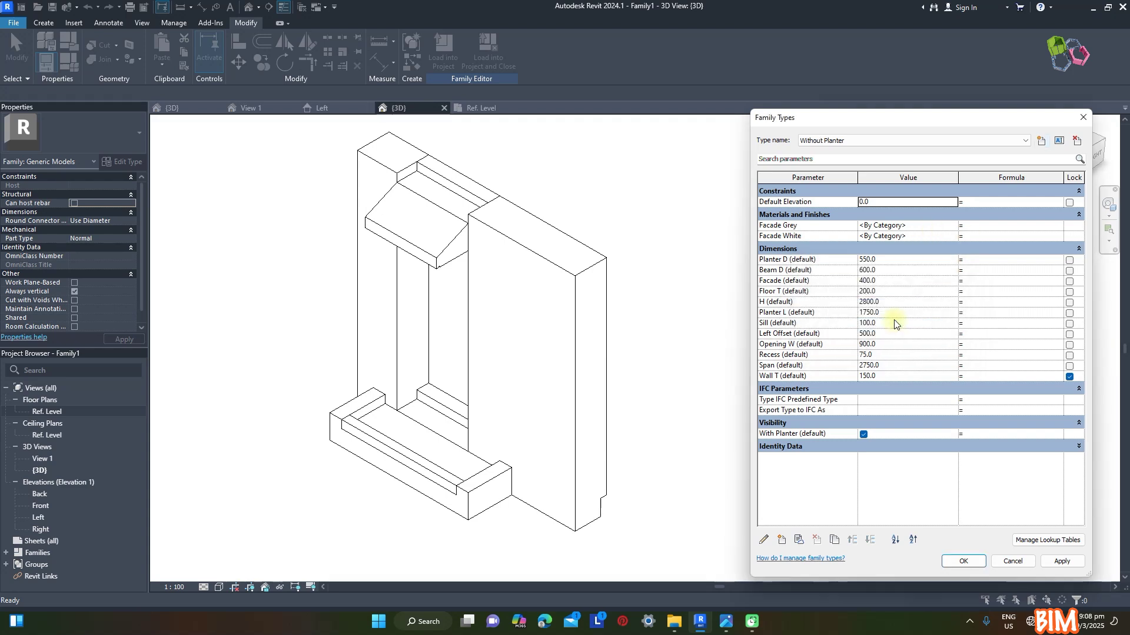
{"action": "left_click", "coordinate": [863, 433]}
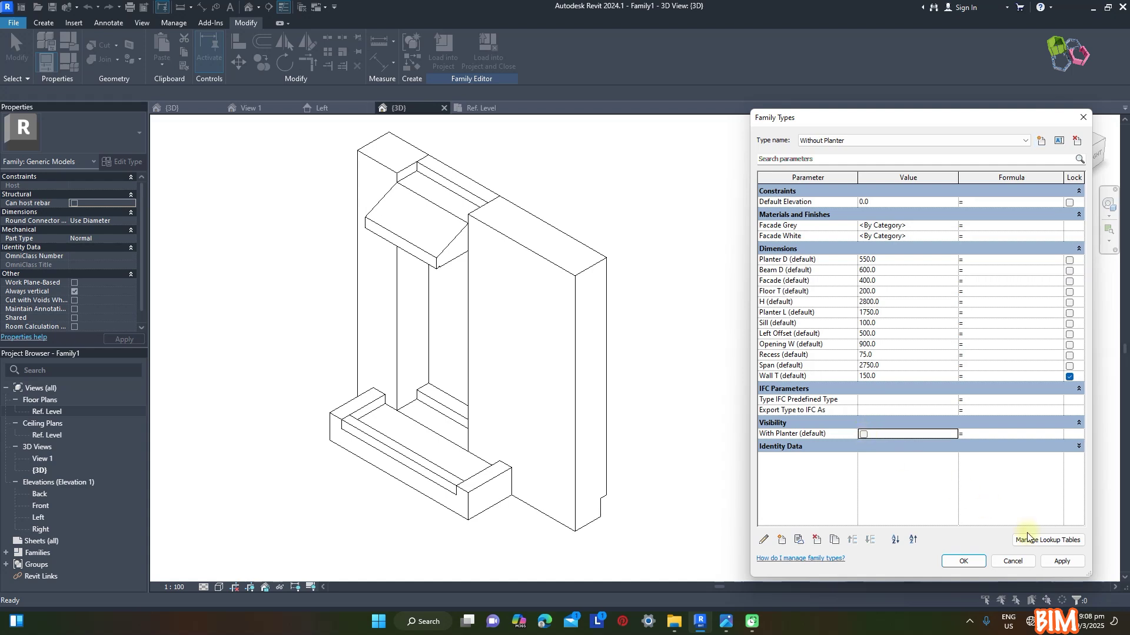
{"action": "left_click", "coordinate": [1061, 562]}
Switch the family between the With Planter and Without Planter types to compare them, finishing on Without Planter
{"action": "left_click", "coordinate": [1025, 141]}
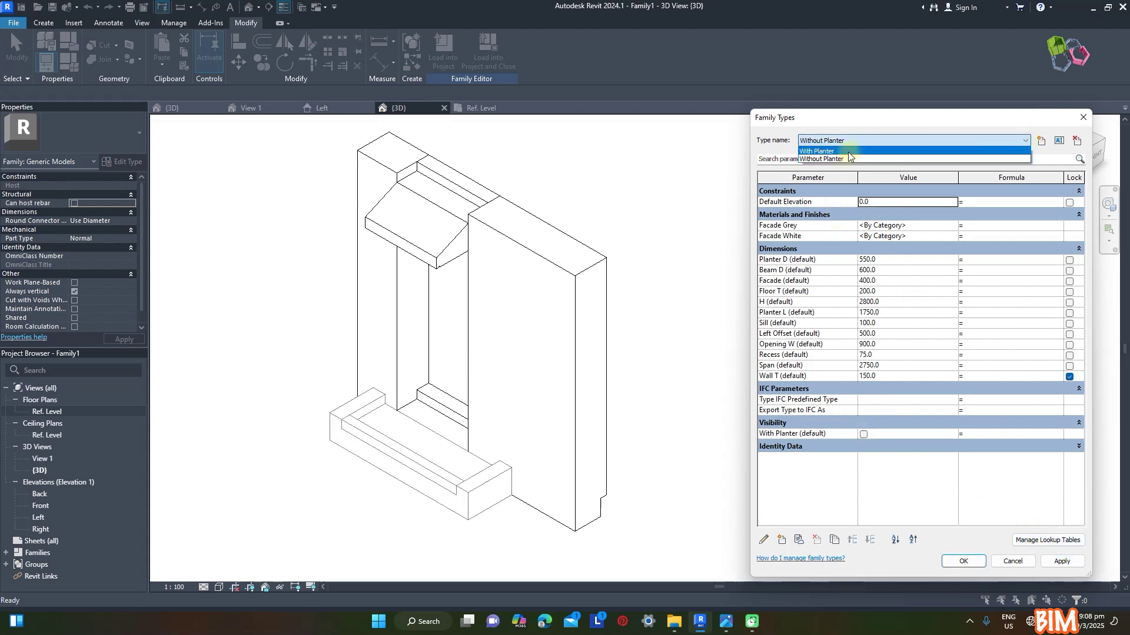
{"action": "left_click", "coordinate": [829, 151]}
{"action": "left_click", "coordinate": [850, 141]}
{"action": "left_click", "coordinate": [835, 161]}
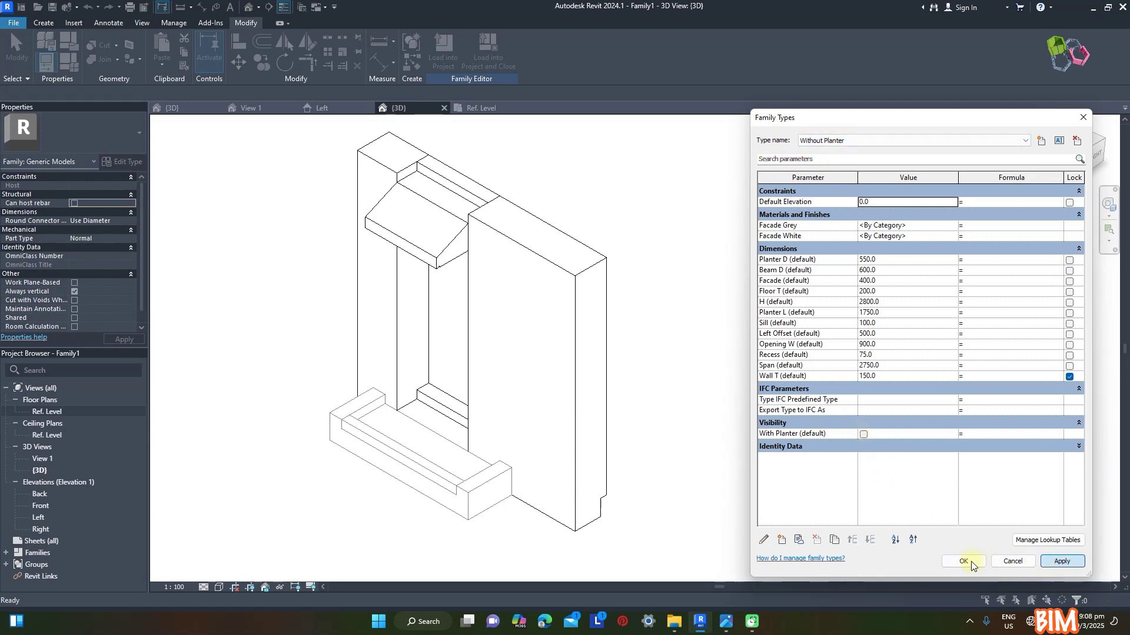
{"action": "left_click", "coordinate": [964, 561]}
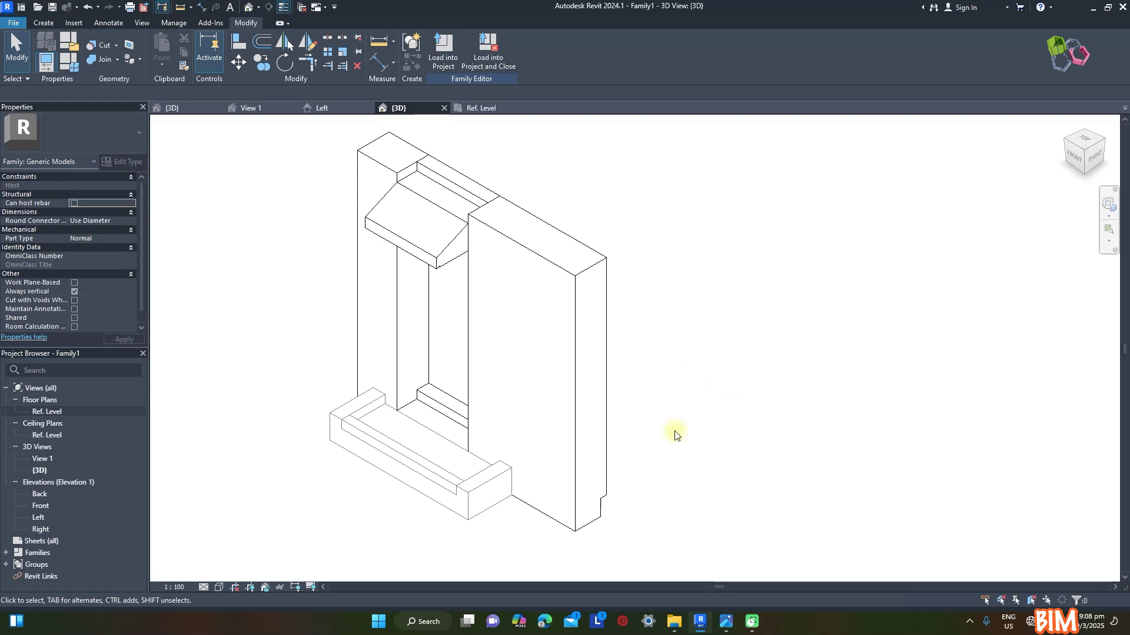
Turn on preview visibility and apply the With Planter and Without Planter types in turn to check the planter's visibility
{"action": "left_click", "coordinate": [309, 590]}
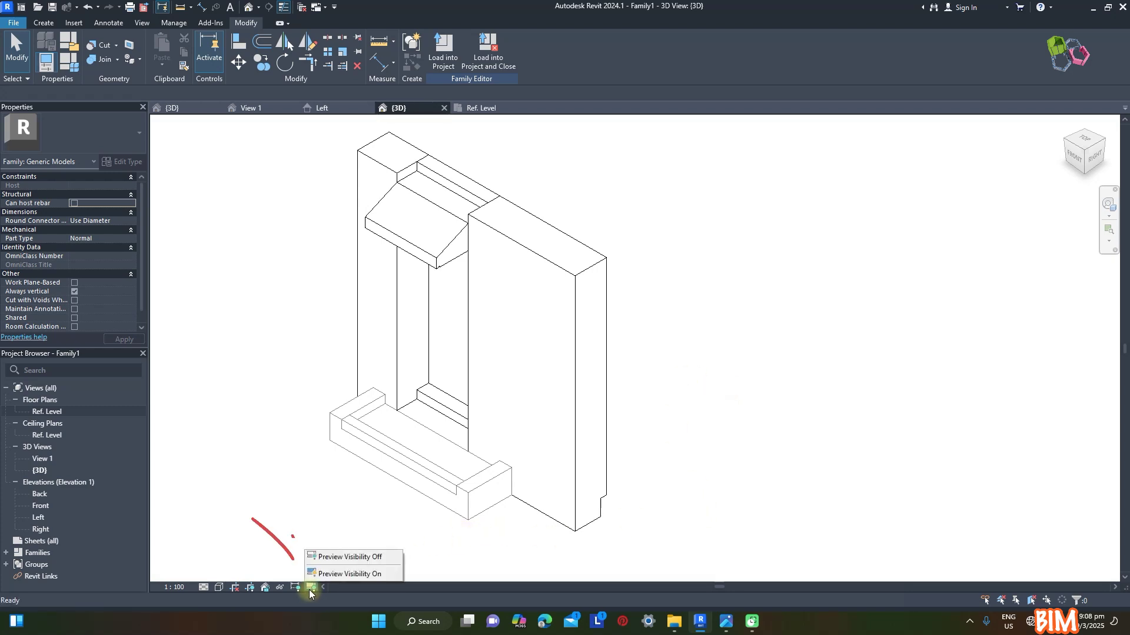
{"action": "left_click", "coordinate": [332, 575]}
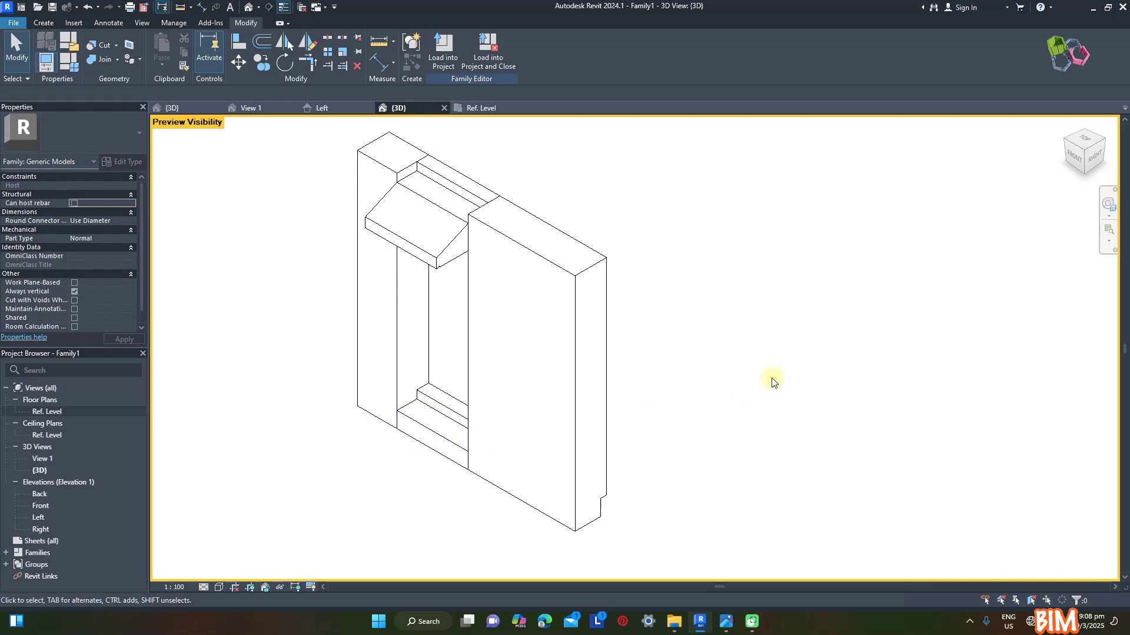
{"action": "left_click", "coordinate": [69, 65]}
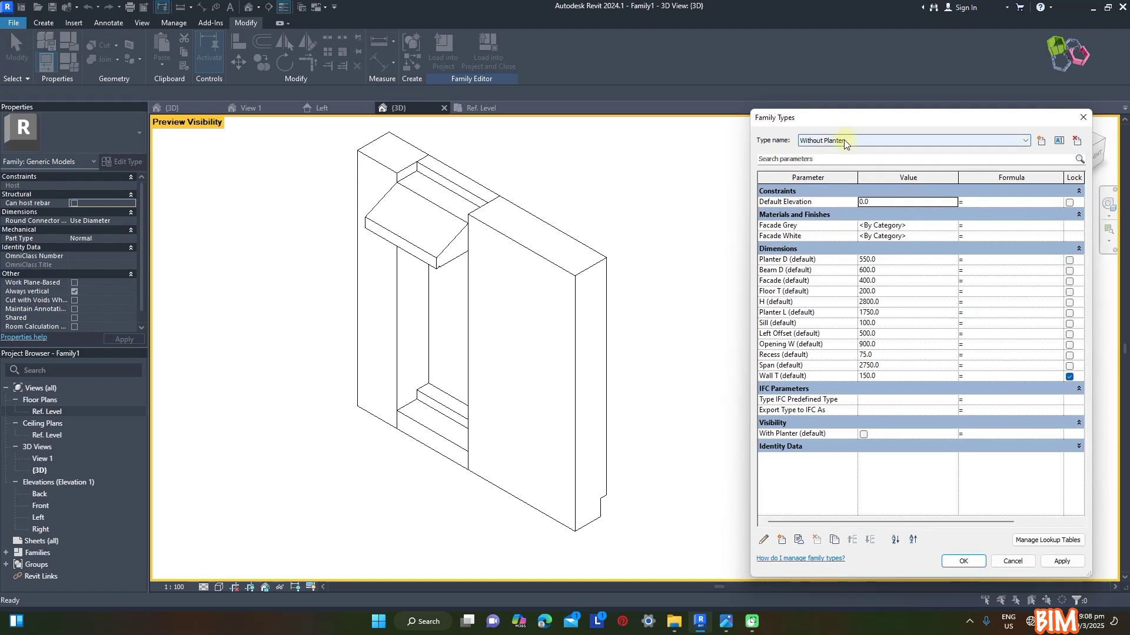
{"action": "left_click", "coordinate": [844, 141]}
{"action": "left_click", "coordinate": [831, 150]}
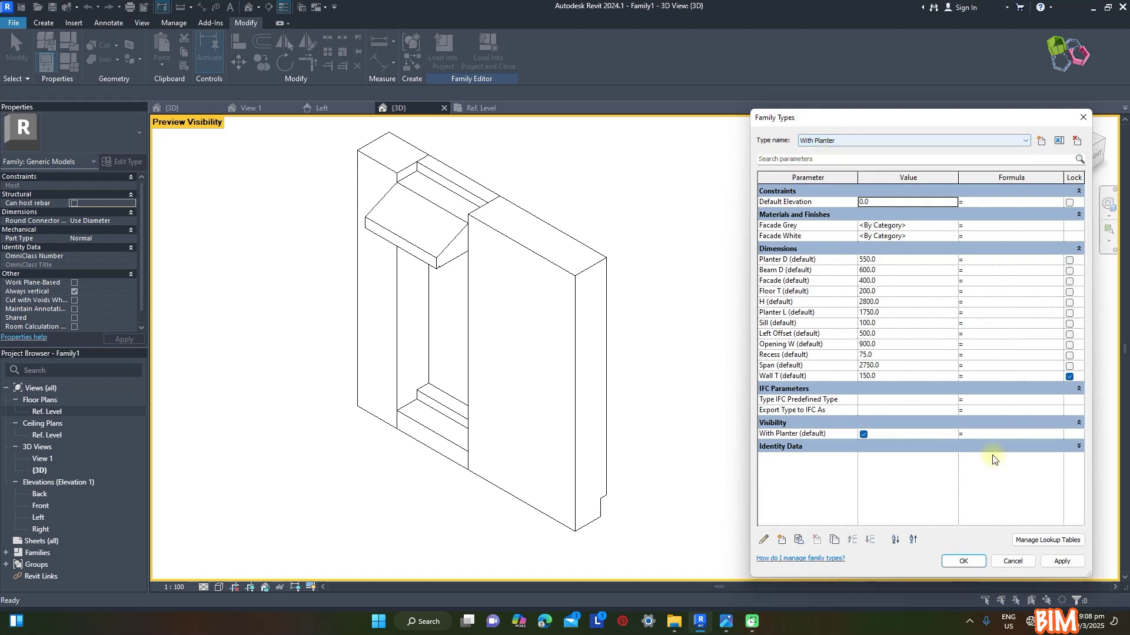
{"action": "left_click", "coordinate": [1064, 562]}
{"action": "left_click", "coordinate": [843, 142]}
{"action": "left_click", "coordinate": [830, 160]}
{"action": "left_click", "coordinate": [1064, 562]}
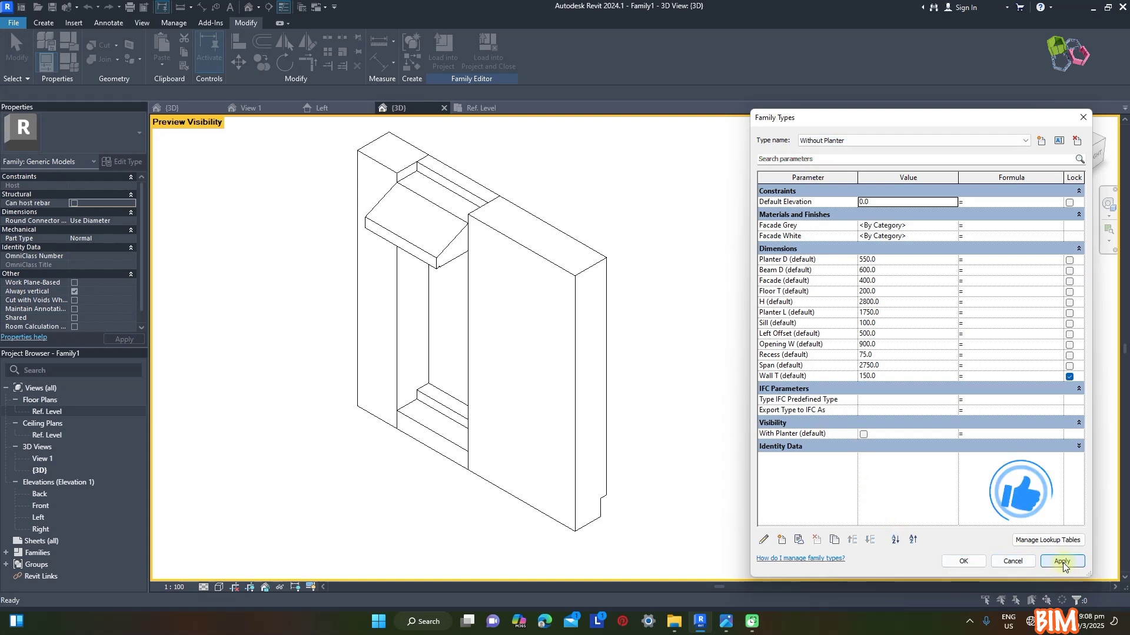
{"action": "left_click", "coordinate": [963, 560]}
Undo the last family type change and turn preview visibility off
{"action": "left_click", "coordinate": [88, 7]}
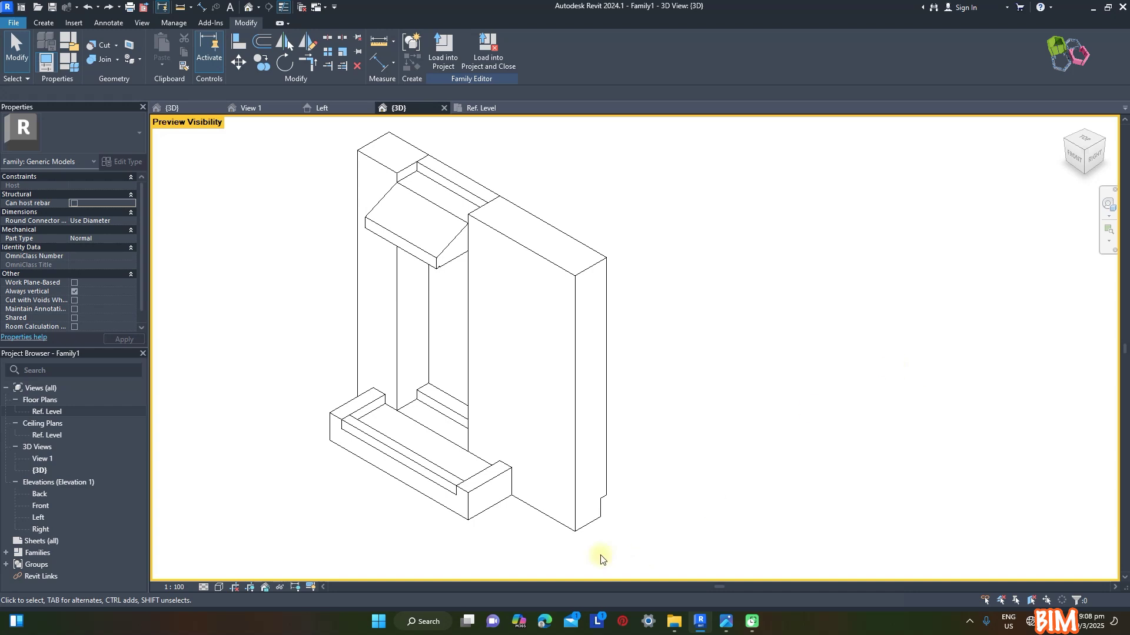
{"action": "left_click", "coordinate": [310, 587]}
{"action": "left_click", "coordinate": [341, 553]}
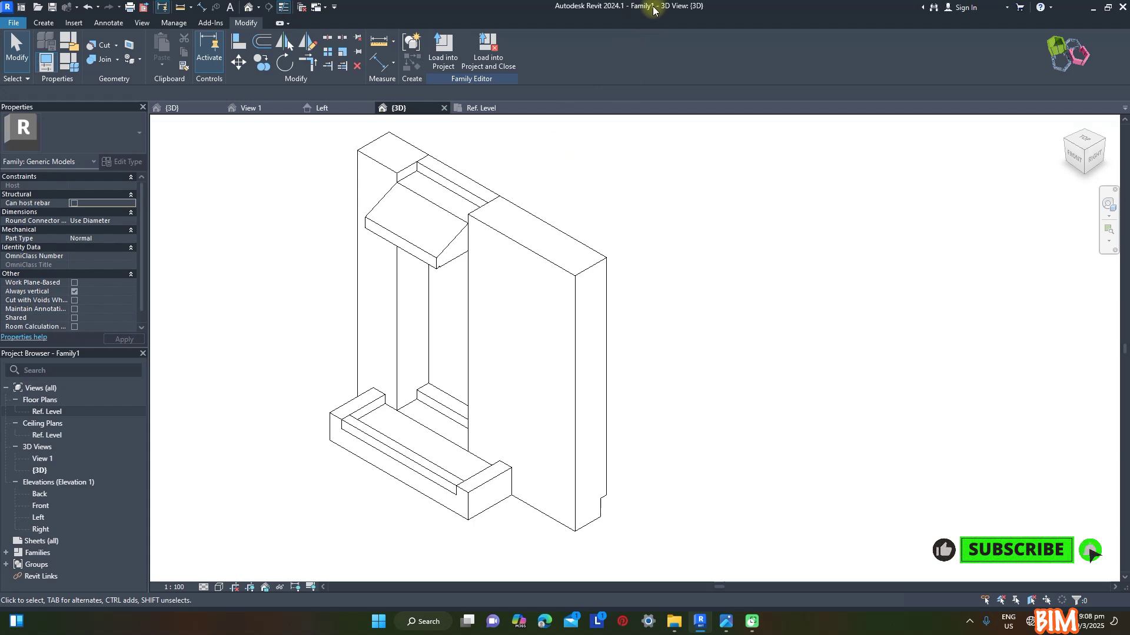
Load the Family1 family into Project1, overwriting only the existing version and not its parameter values
{"action": "left_click", "coordinate": [445, 61]}
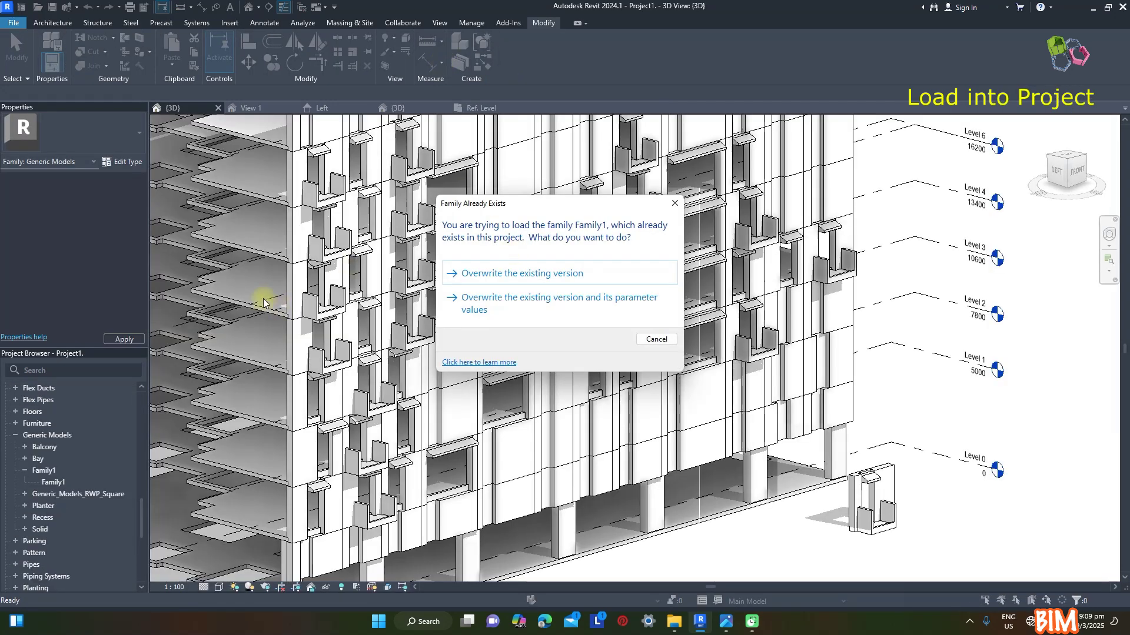
{"action": "left_click", "coordinate": [498, 275]}
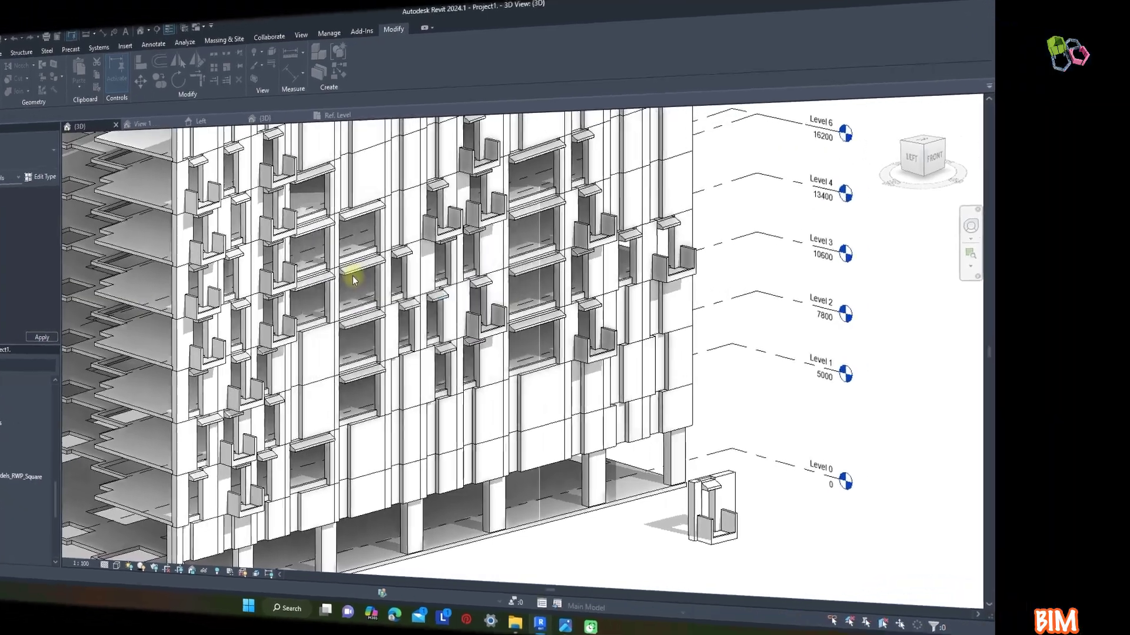
Place a Family1 component on Level 0 beside the existing panel next to the building
{"action": "left_click", "coordinate": [779, 42]}
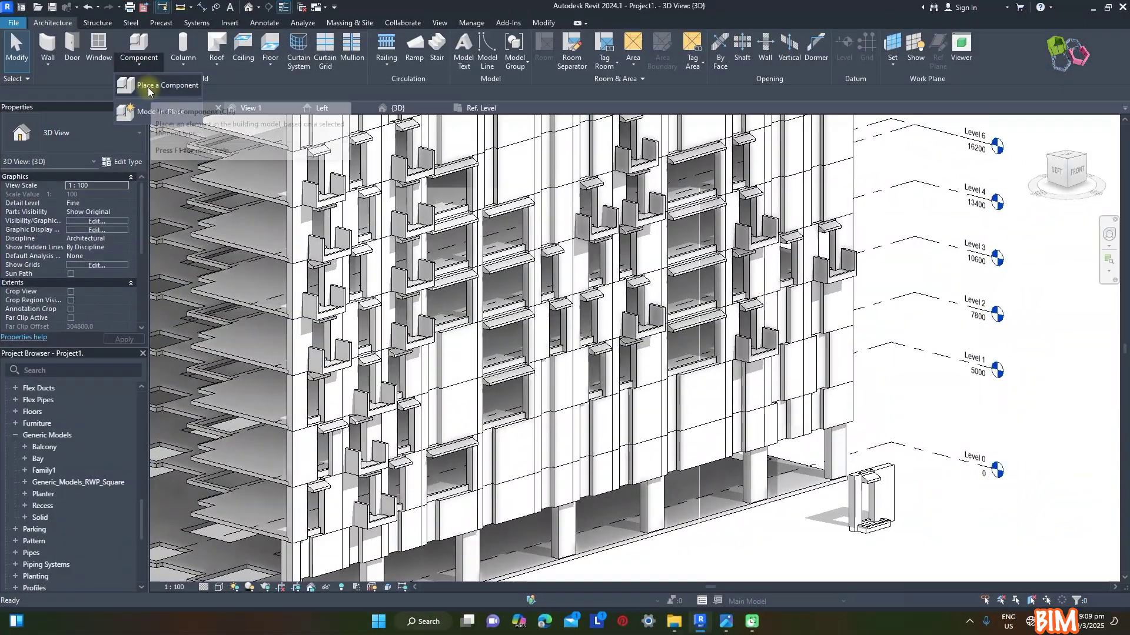
{"action": "left_click", "coordinate": [149, 88]}
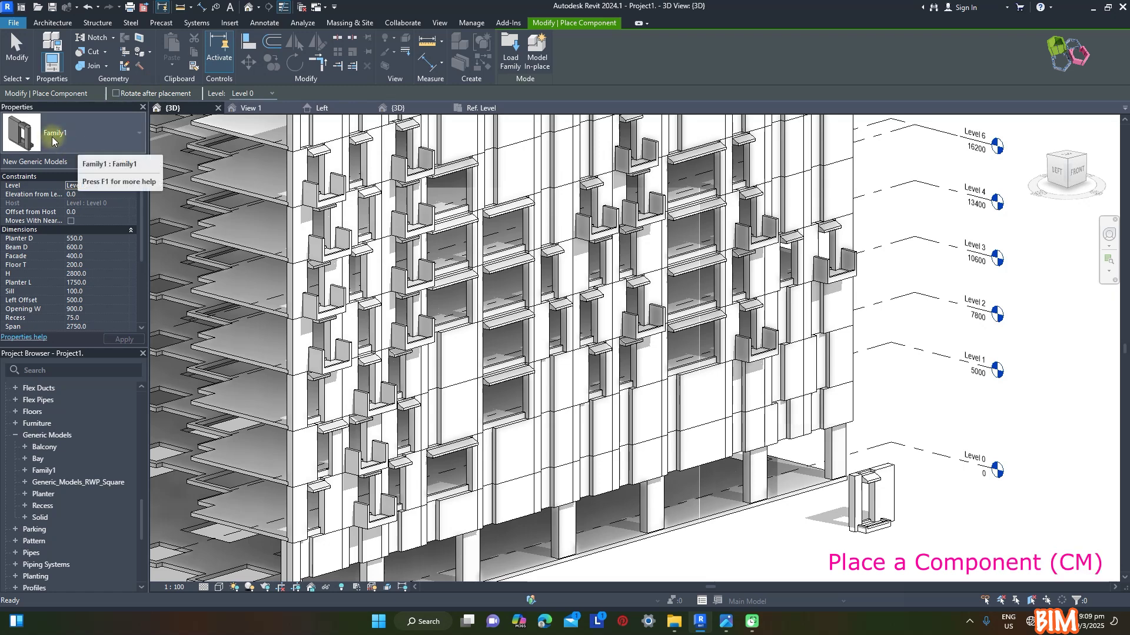
{"action": "left_click", "coordinate": [882, 524]}
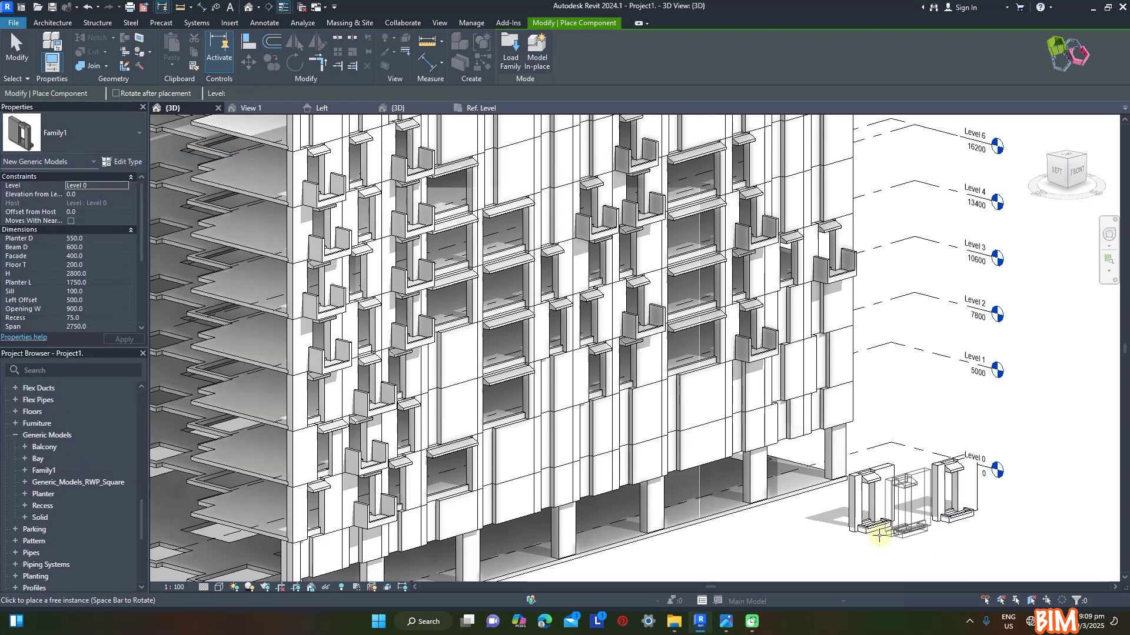
Place another Family1 component beside the building and select all three loose panels together to compare them
{"action": "left_click", "coordinate": [796, 553]}
{"action": "key", "text": "Escape"}
{"action": "left_click", "coordinate": [942, 528]}
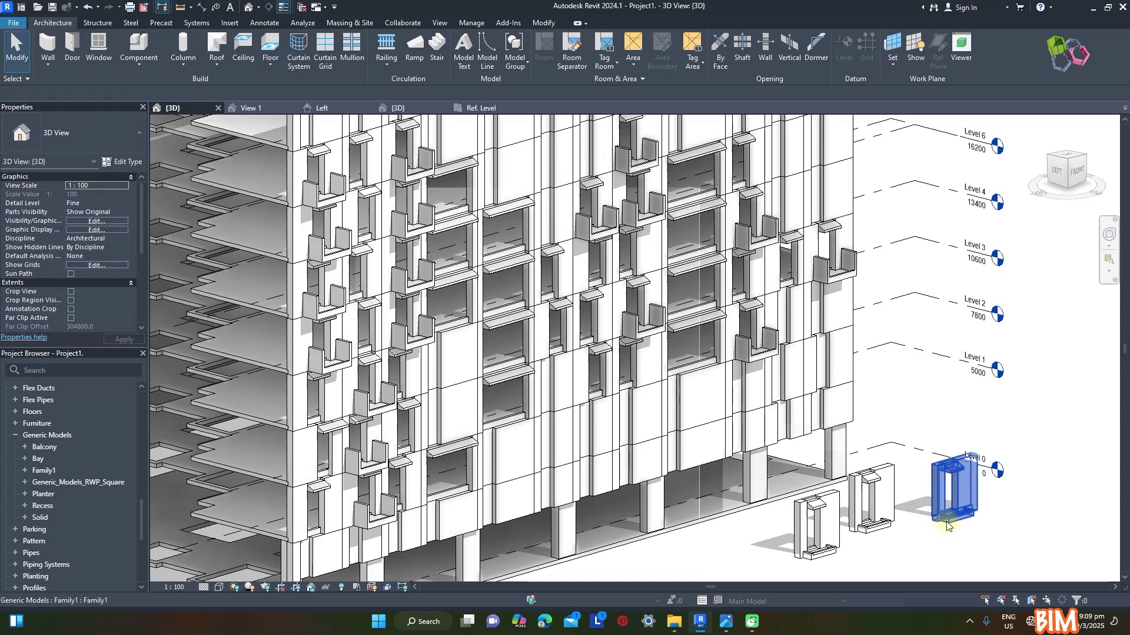
{"action": "left_click", "coordinate": [870, 518], "text": "ctrl"}
{"action": "left_click", "coordinate": [814, 526], "text": "ctrl"}
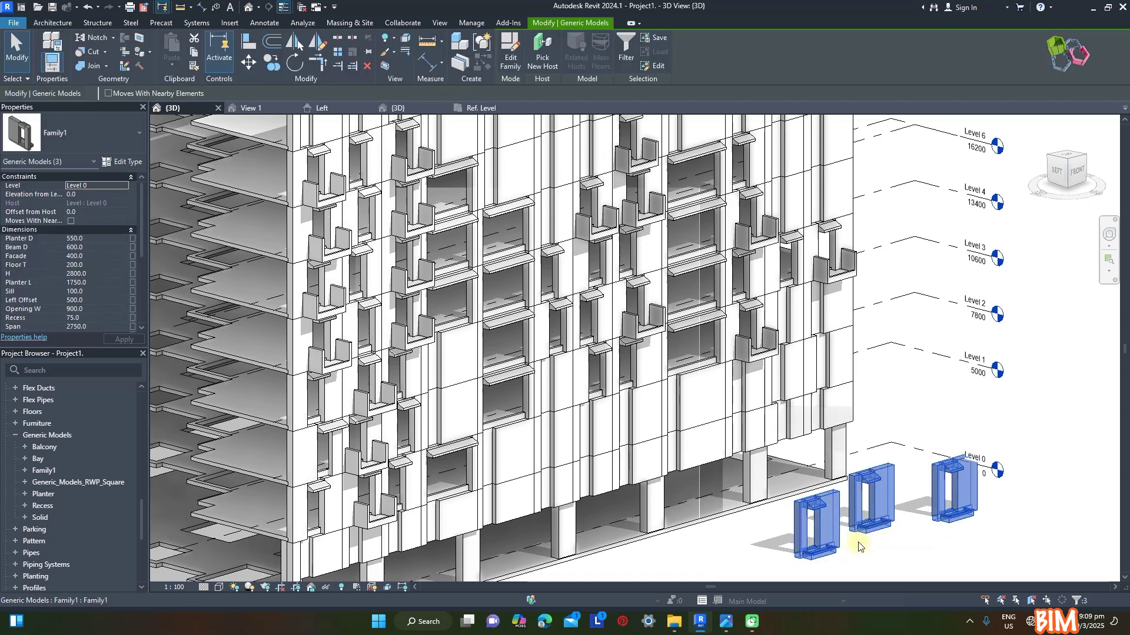
{"action": "left_click", "coordinate": [894, 566]}
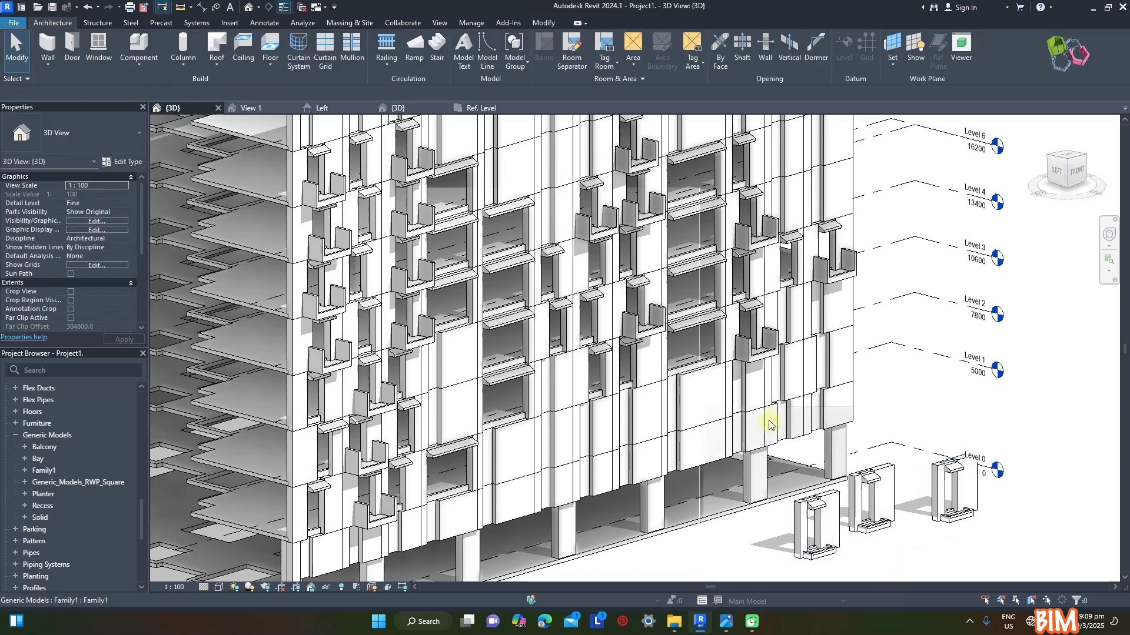
Replace seven Solid panels on the upper facade levels with the Family1 With Planter type
{"action": "scroll", "coordinate": [671, 406], "scroll_direction": "down", "scroll_amount": 2}
{"action": "middle_click_drag", "start_coordinate": [568, 190], "coordinate": [542, 208]}
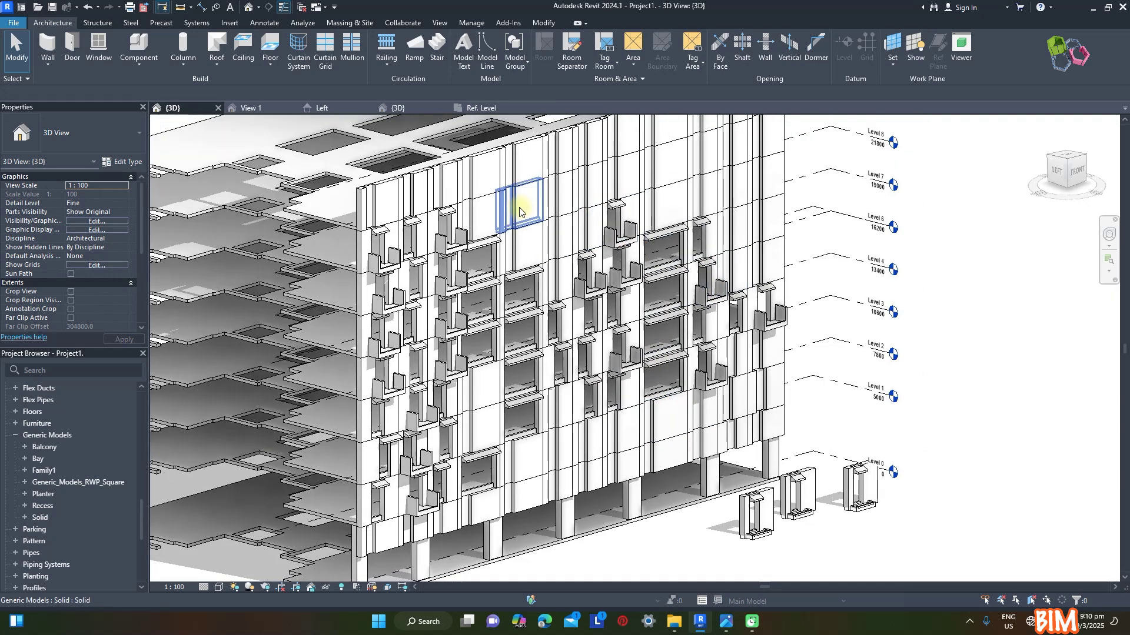
{"action": "left_click", "coordinate": [523, 207]}
{"action": "left_click", "coordinate": [559, 206], "text": "ctrl"}
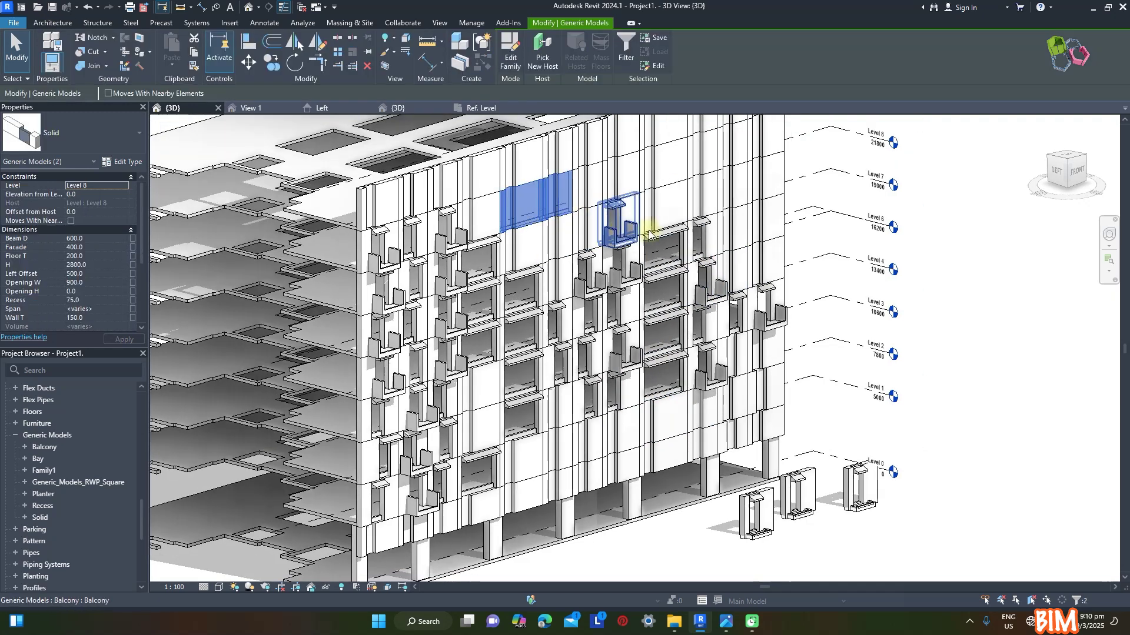
{"action": "left_click", "coordinate": [663, 171], "text": "ctrl"}
{"action": "left_click", "coordinate": [735, 189], "text": "ctrl"}
{"action": "left_click", "coordinate": [732, 229], "text": "ctrl"}
{"action": "left_click", "coordinate": [764, 233], "text": "ctrl"}
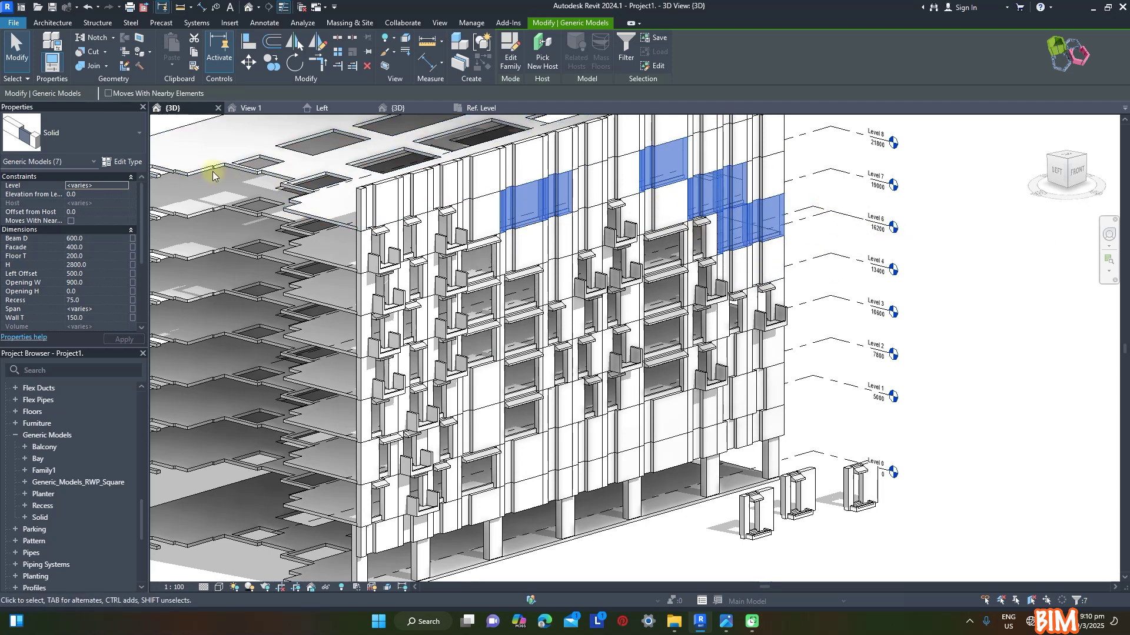
{"action": "left_click", "coordinate": [100, 139]}
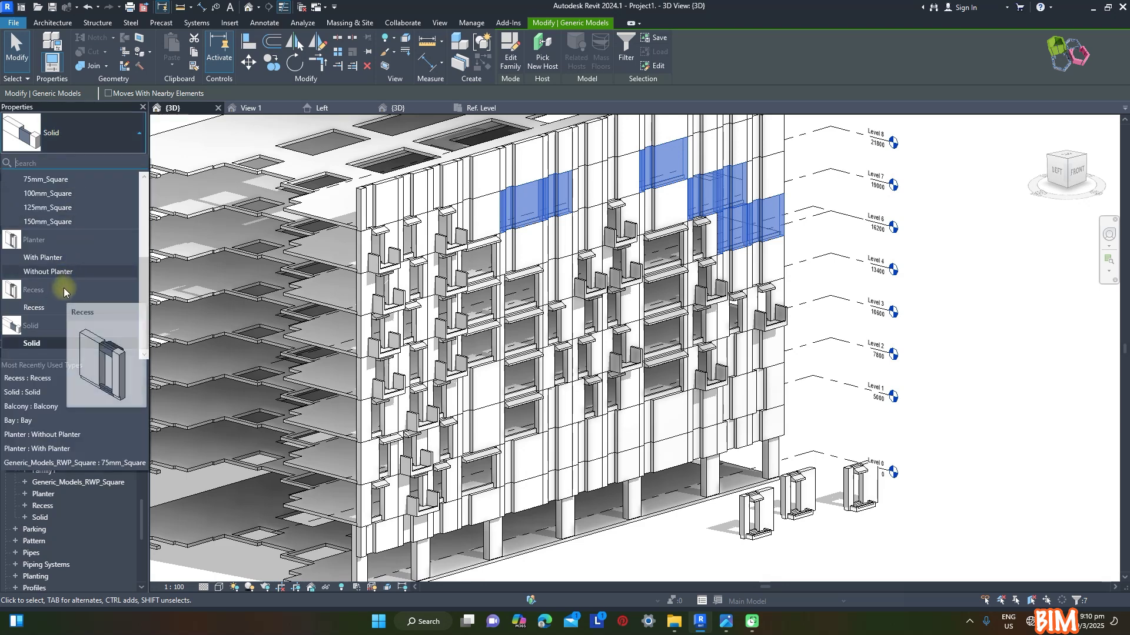
{"action": "scroll", "coordinate": [74, 274], "scroll_direction": "up", "scroll_amount": 5}
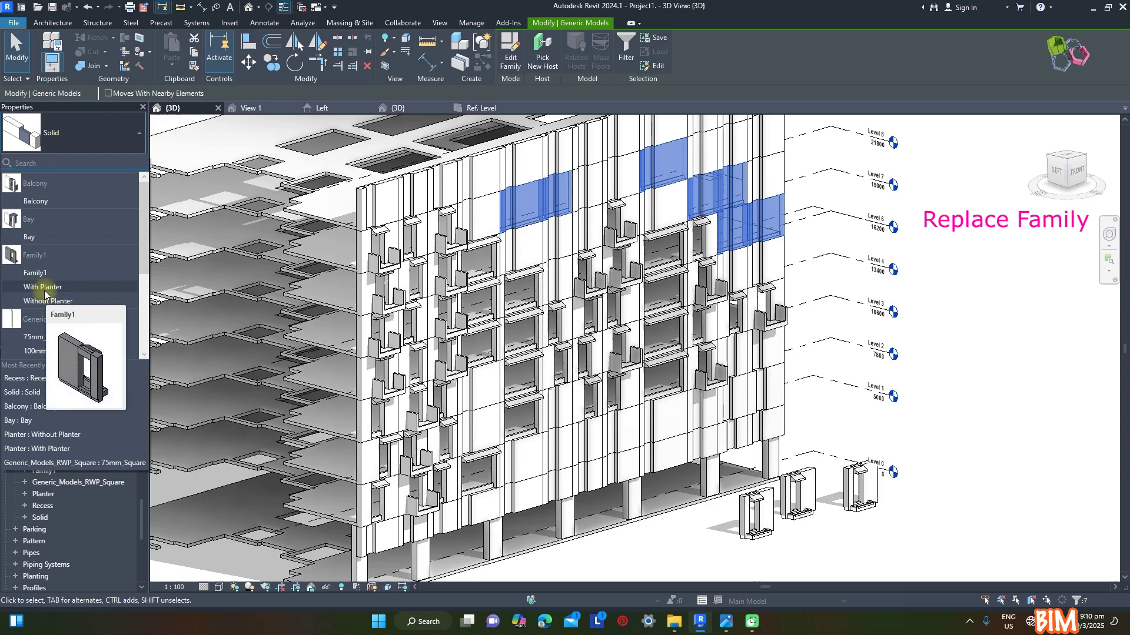
{"action": "left_click", "coordinate": [41, 287]}
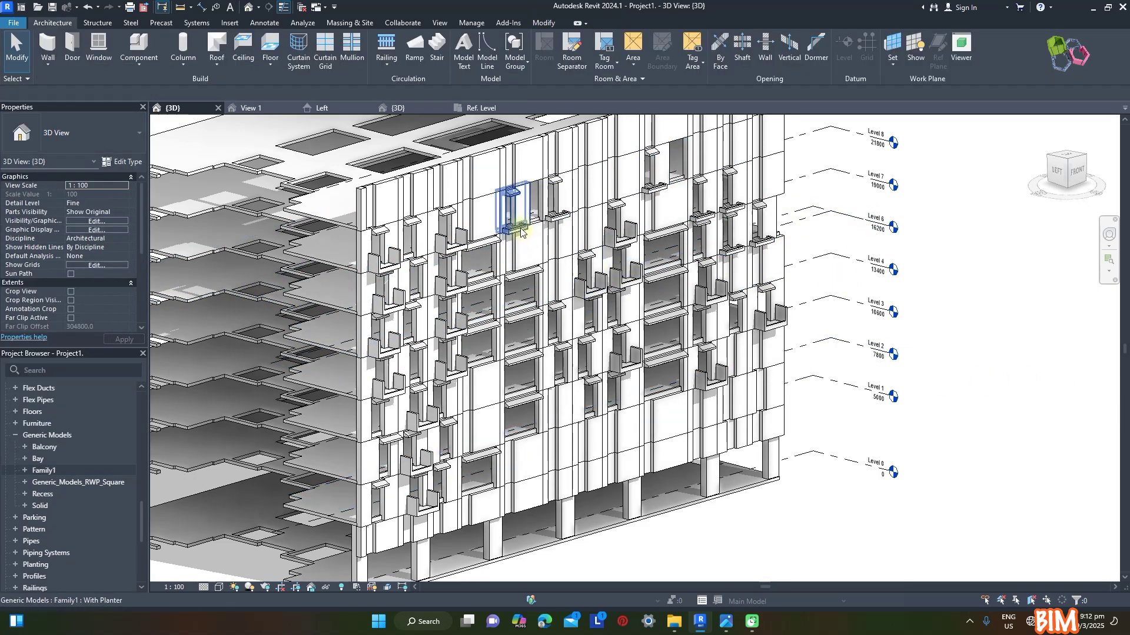
Select all instances of the With Planter panel on the facade to review them, and clear the selection
{"action": "left_click", "coordinate": [518, 228]}
{"action": "key", "text": "s"}
{"action": "key", "text": "a"}
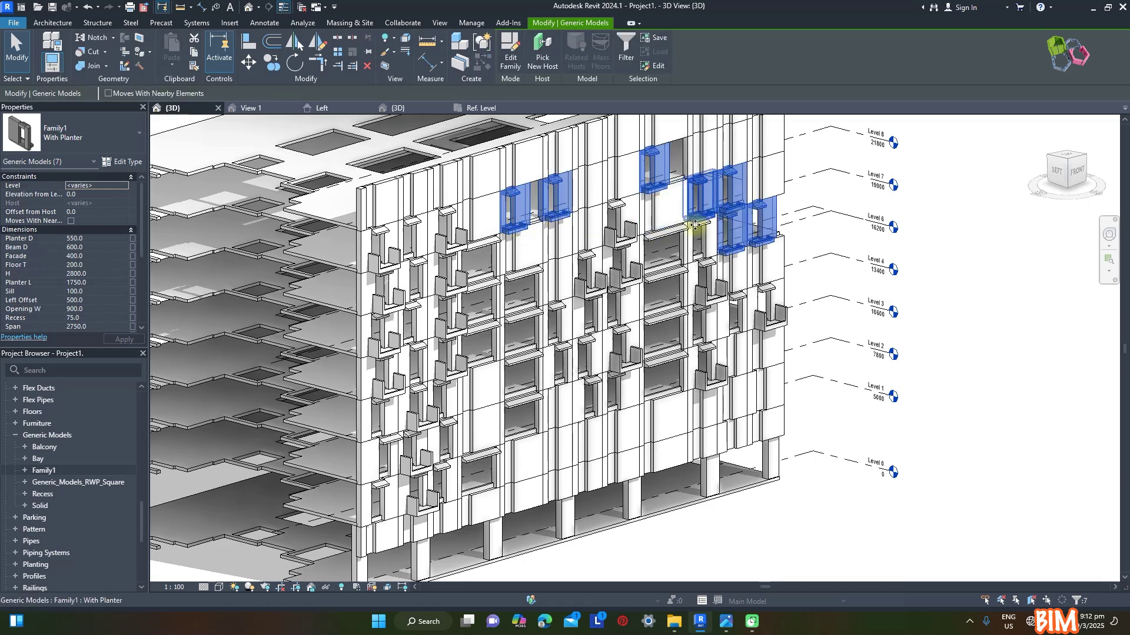
{"action": "key", "text": "Escape"}
Rename the Family1 generic model family as Plnater
{"action": "left_click", "coordinate": [26, 471]}
{"action": "left_click", "coordinate": [39, 471]}
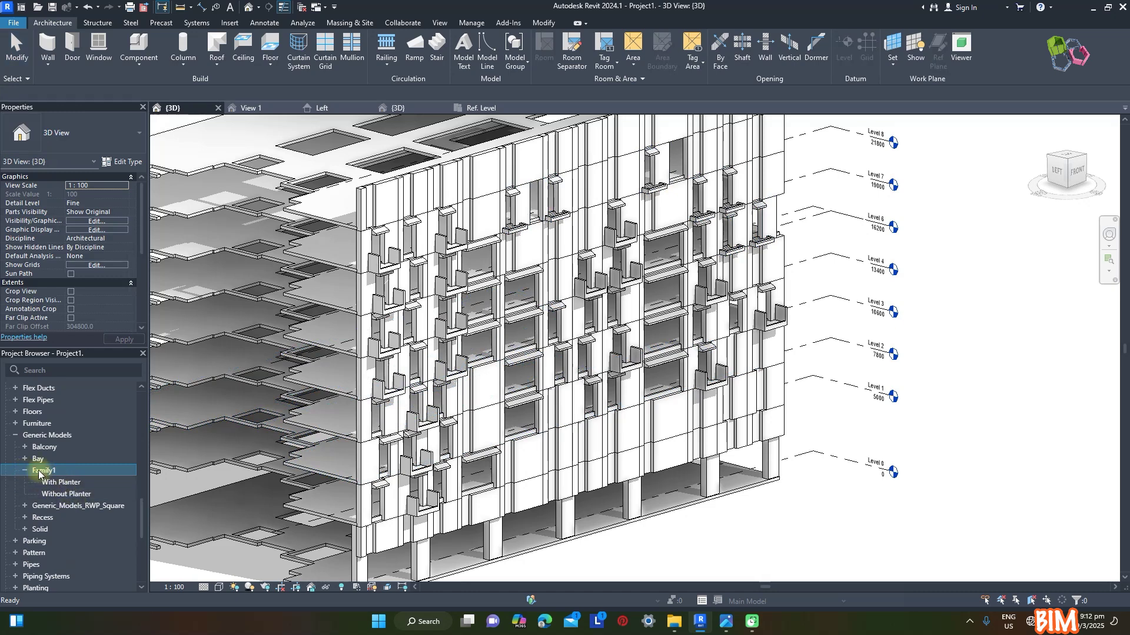
{"action": "double_click", "coordinate": [38, 471]}
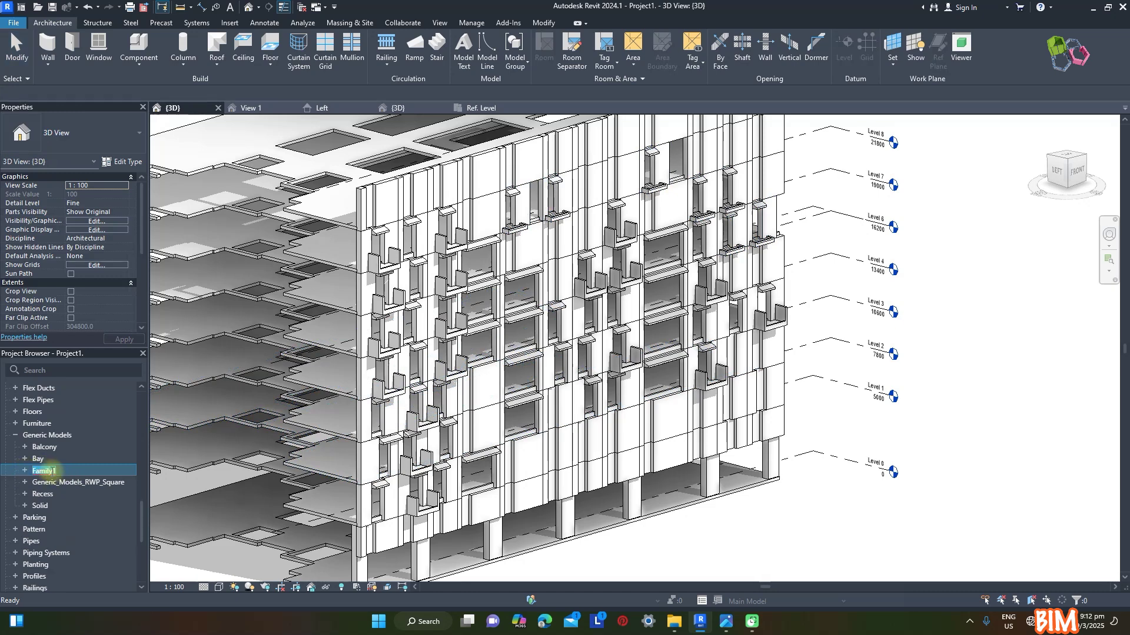
{"action": "type", "text": "Plnater"}
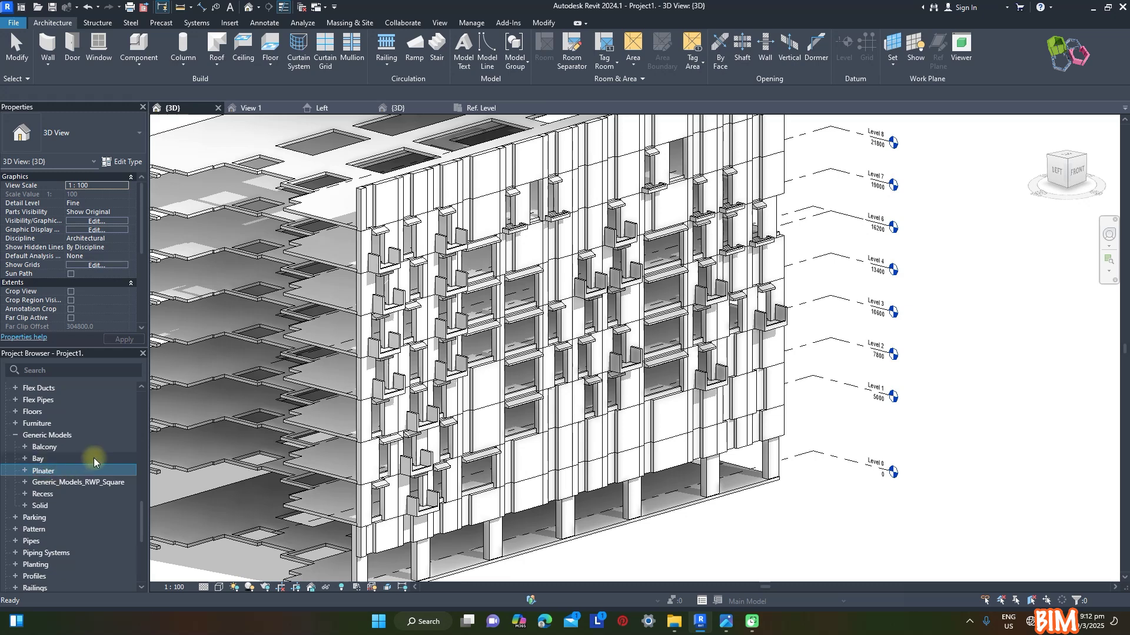
Check one Level 8 planter panel and open the South elevation view
{"action": "left_click", "coordinate": [516, 213]}
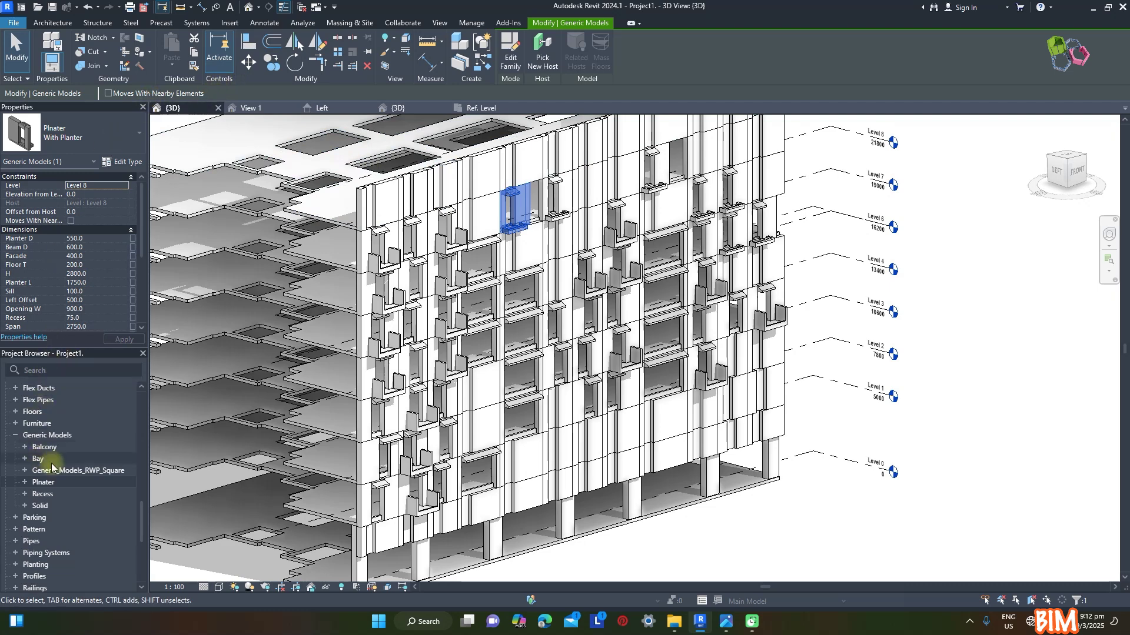
{"action": "scroll", "coordinate": [56, 467], "scroll_direction": "up", "scroll_amount": 10}
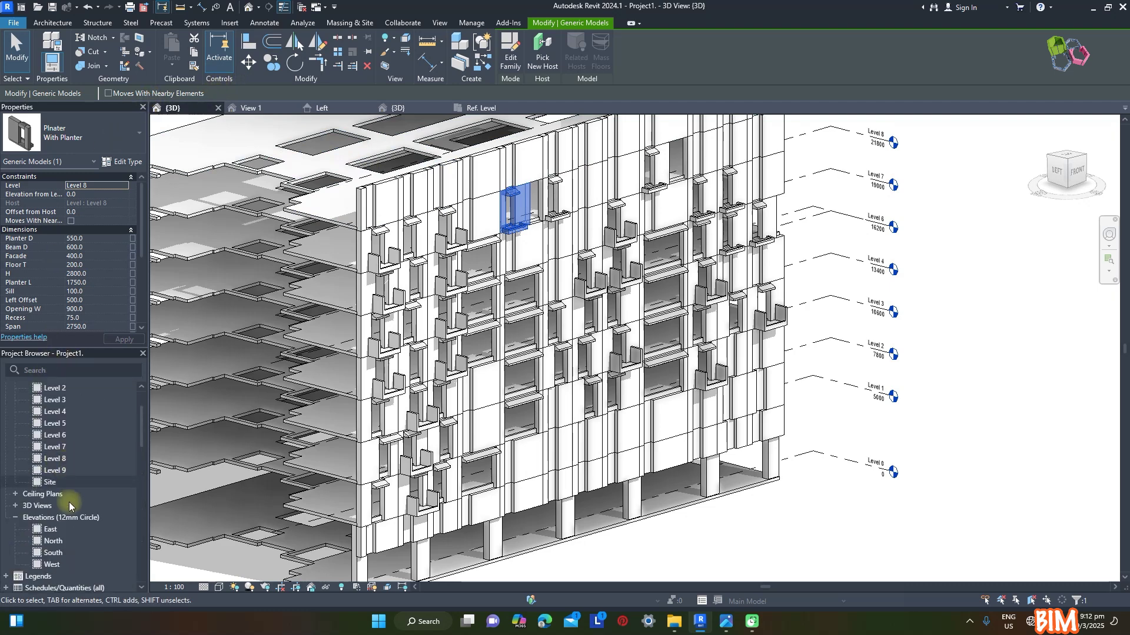
{"action": "double_click", "coordinate": [60, 553]}
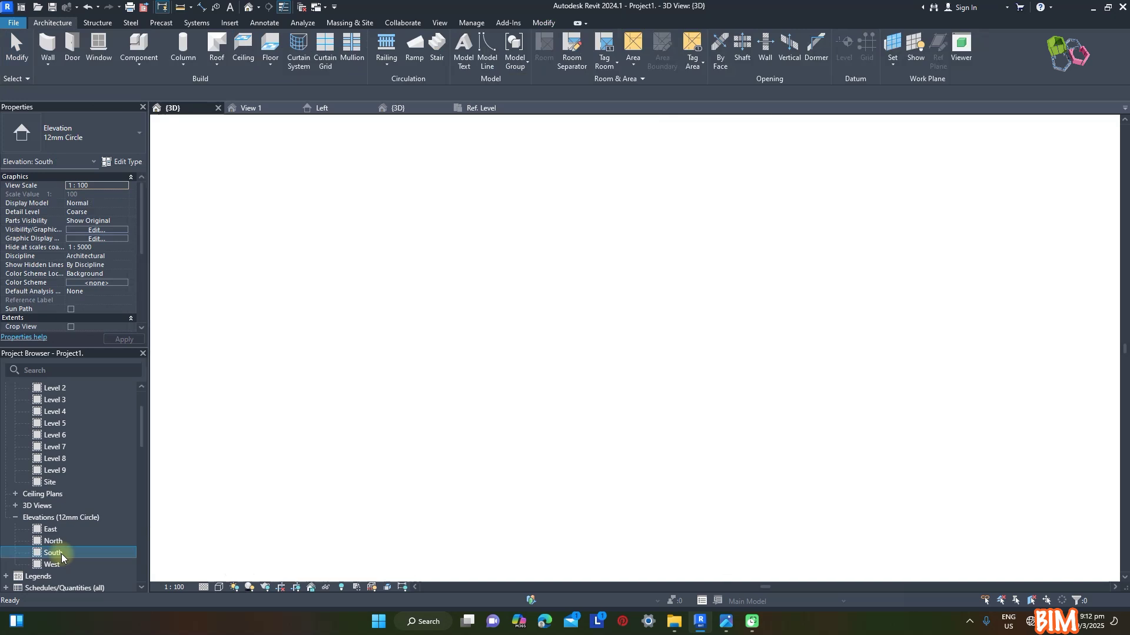
{"action": "scroll", "coordinate": [271, 312], "scroll_direction": "up", "scroll_amount": 5}
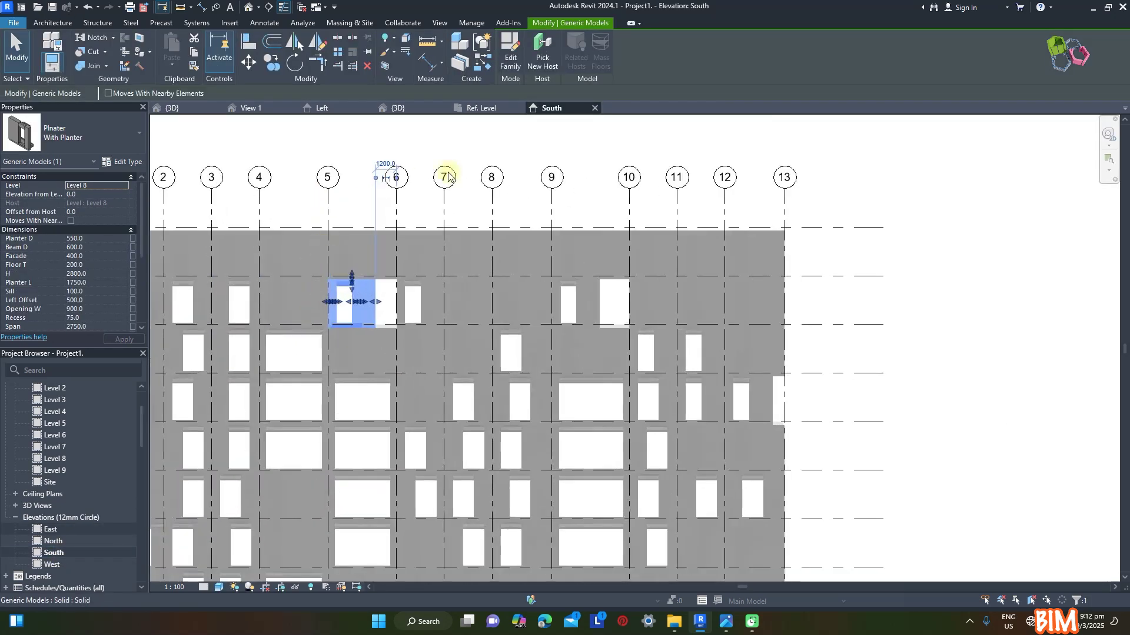
Align the free edges of the planter panels to grids 6, 10 and 13 to close the facade gaps
{"action": "left_click", "coordinate": [366, 163]}
{"action": "key", "text": "a"}
{"action": "key", "text": "l"}
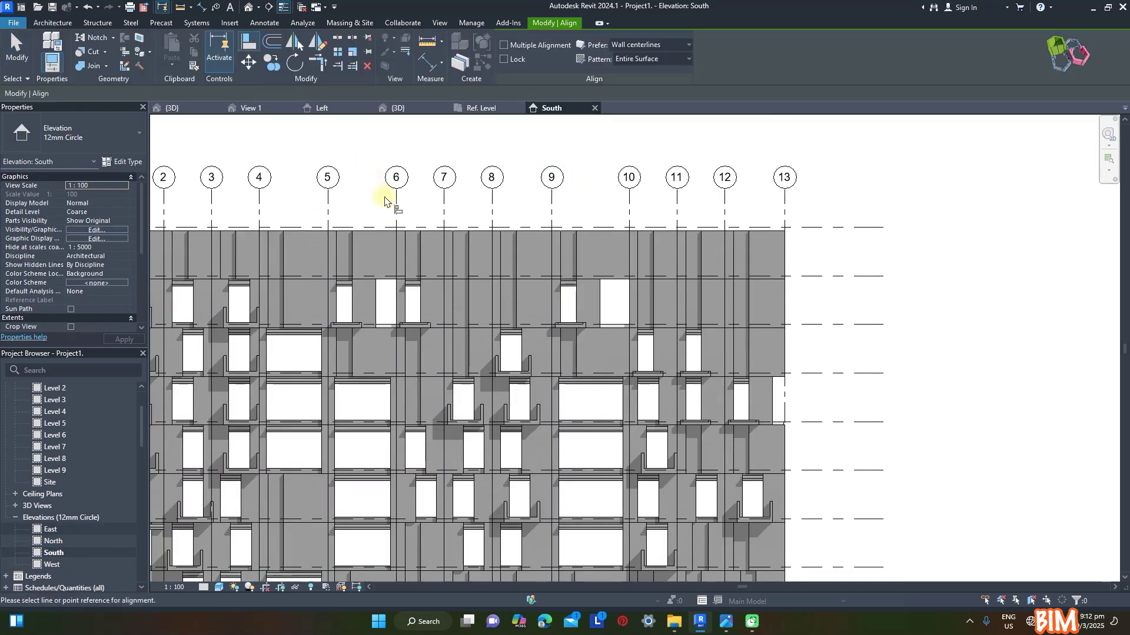
{"action": "left_click", "coordinate": [396, 206]}
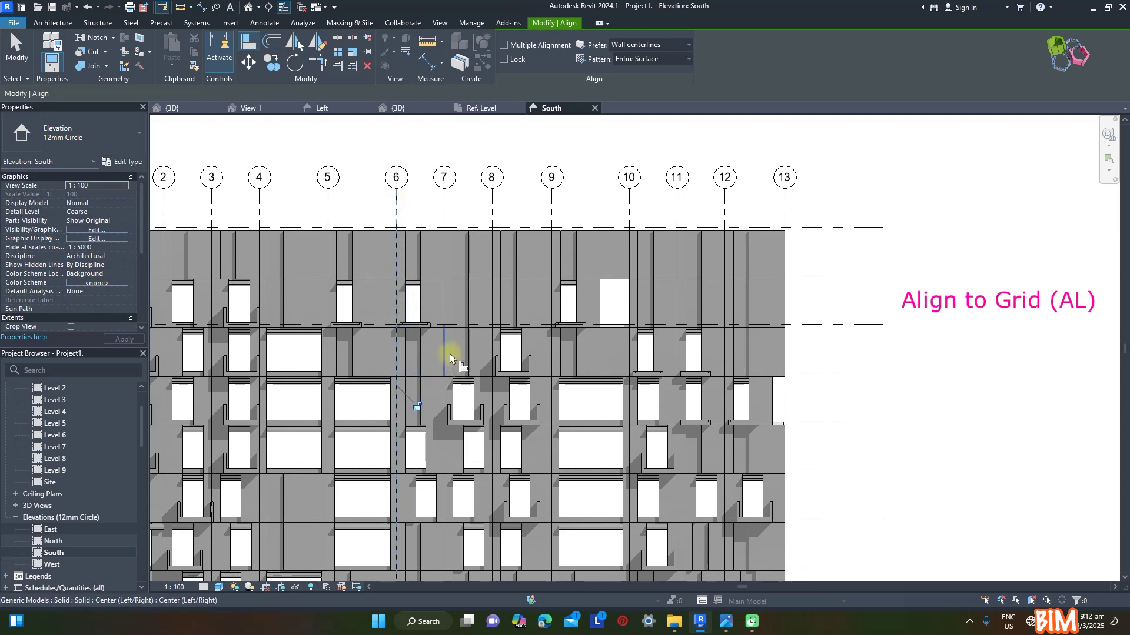
{"action": "left_click", "coordinate": [628, 215]}
{"action": "left_click", "coordinate": [602, 311]}
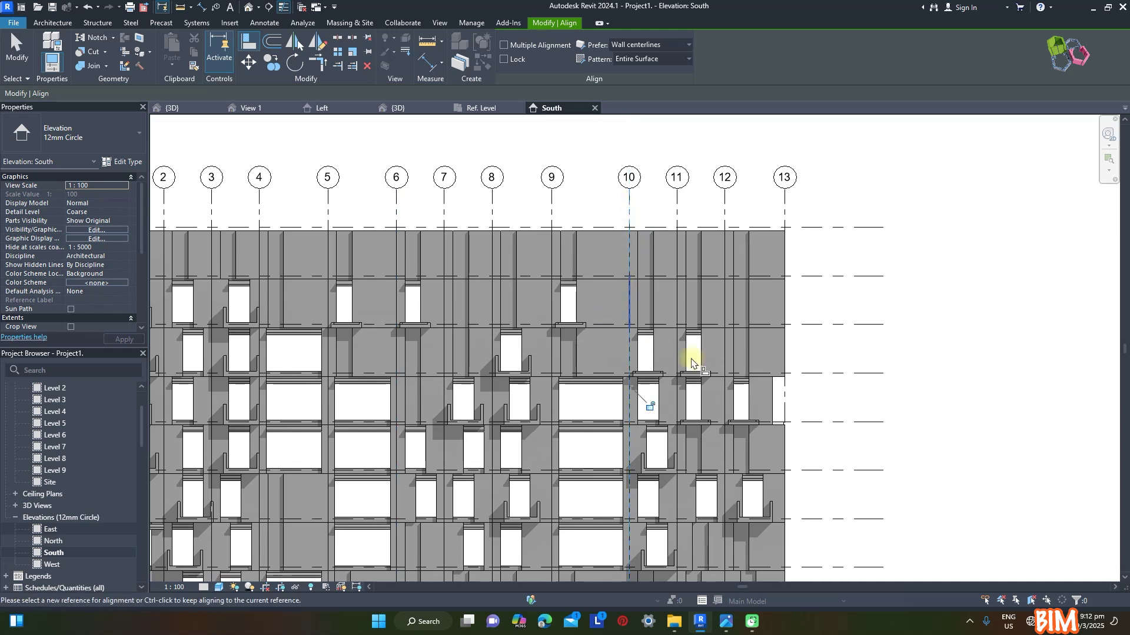
{"action": "left_click", "coordinate": [785, 212]}
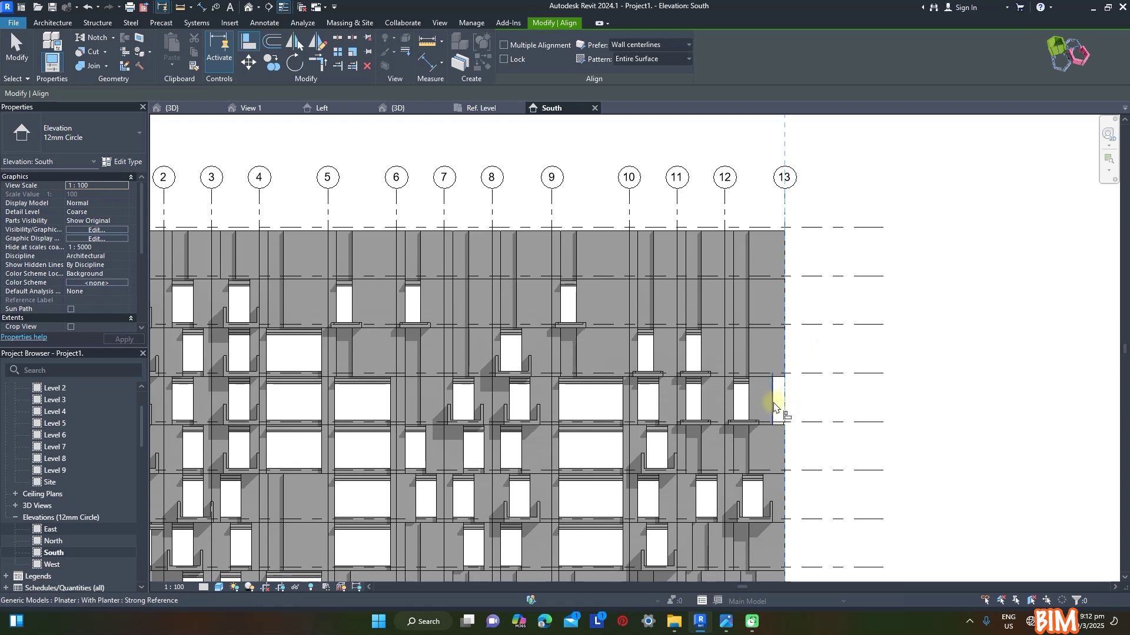
{"action": "left_click", "coordinate": [773, 406]}
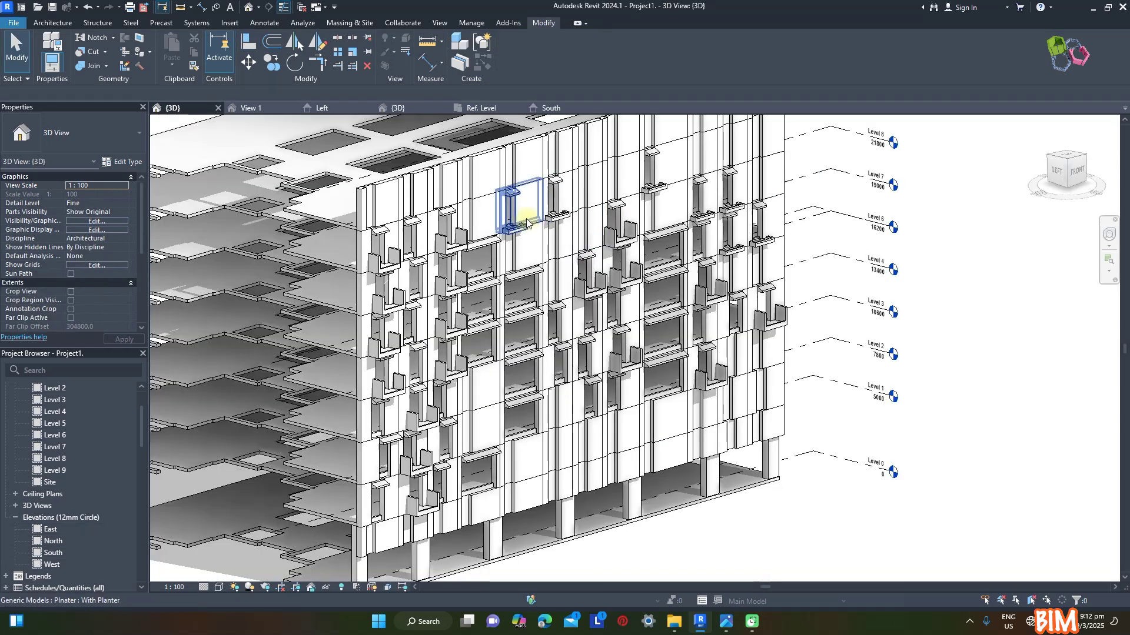
In the 3D view, change the Level 8 panel after grid 6 and the panel ending at grid 13 to the Without Planter type
{"action": "scroll", "coordinate": [545, 188], "scroll_direction": "up", "scroll_amount": 3}
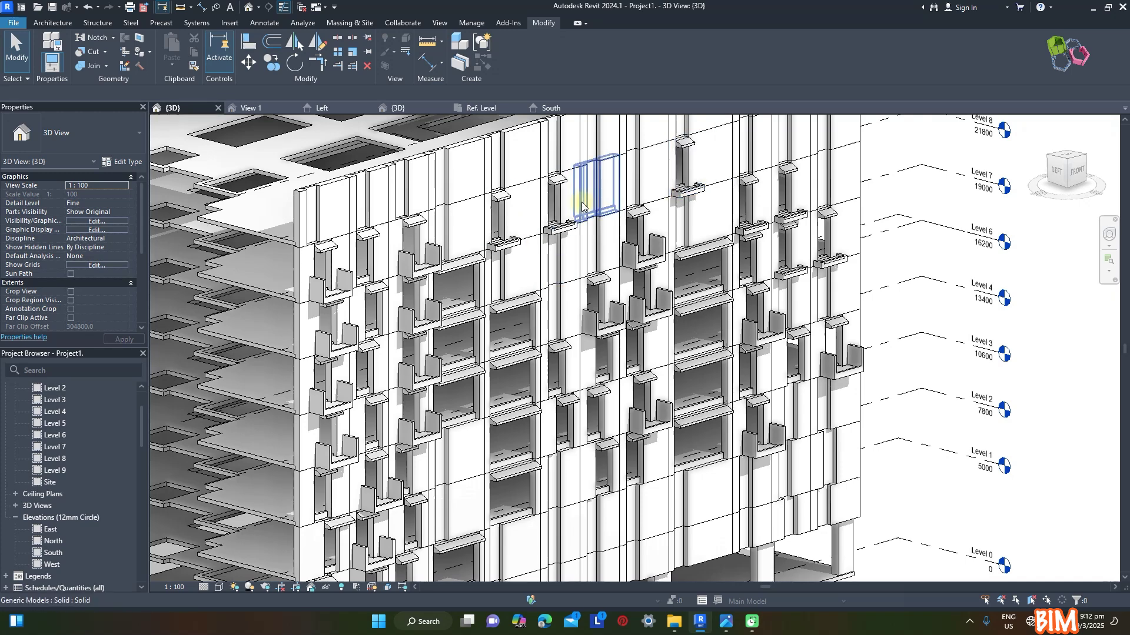
{"action": "scroll", "coordinate": [583, 206], "scroll_direction": "up", "scroll_amount": 4}
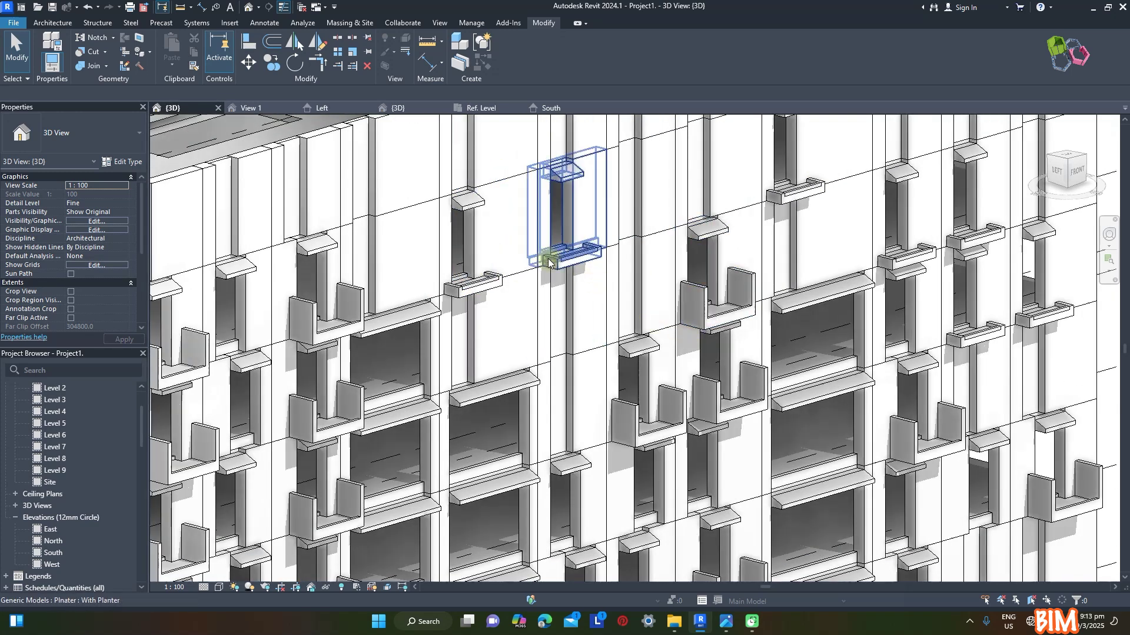
{"action": "left_click", "coordinate": [549, 263]}
{"action": "scroll", "coordinate": [547, 259], "scroll_direction": "down", "scroll_amount": 1}
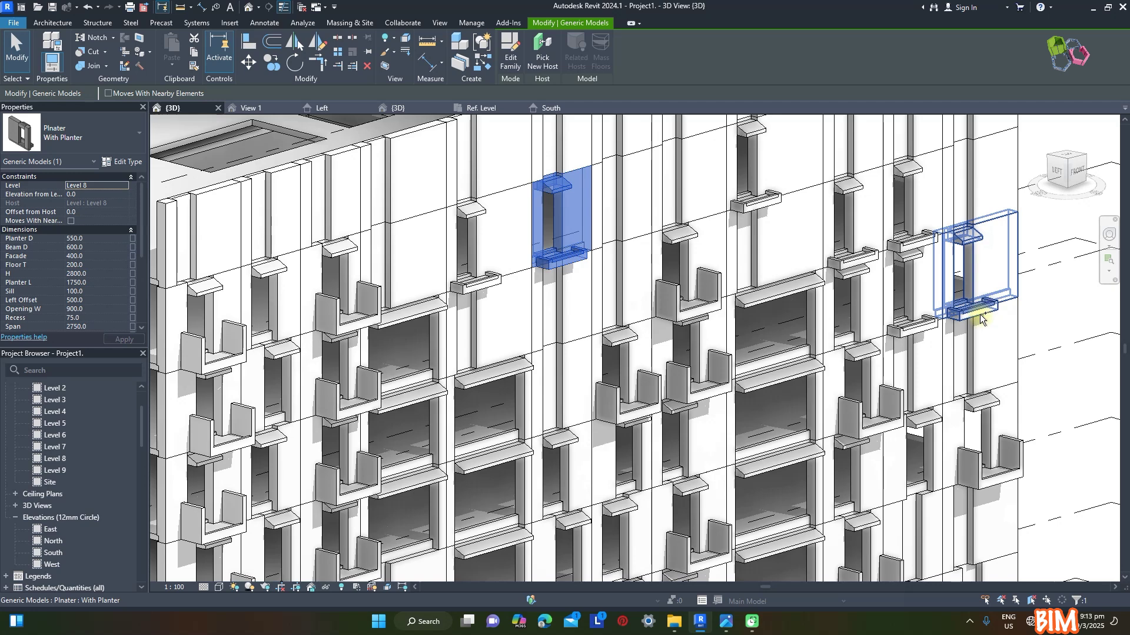
{"action": "left_click", "coordinate": [980, 314], "text": "ctrl"}
{"action": "left_click", "coordinate": [79, 138]}
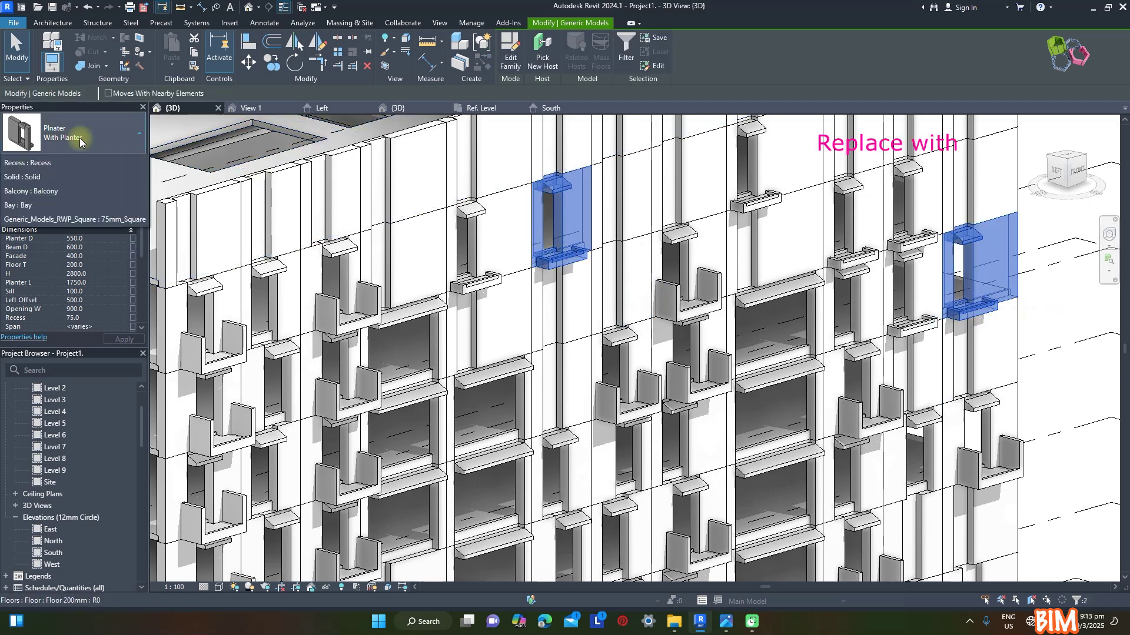
{"action": "left_click", "coordinate": [59, 290]}
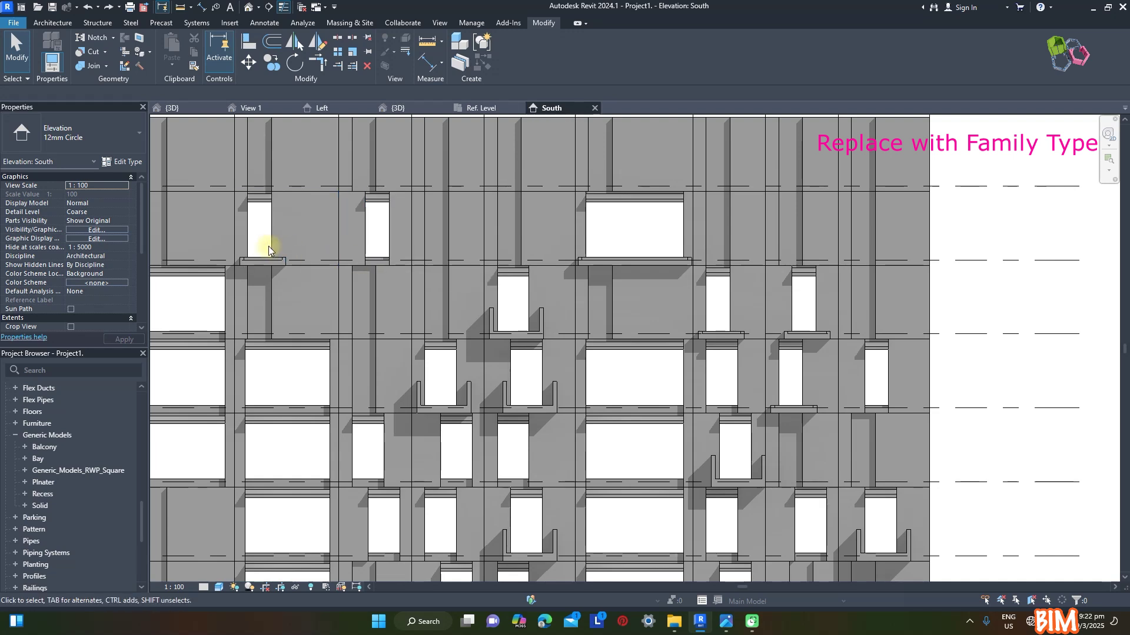
Set the Left Offset of the Level 8 With Planter panel between grids 5 and 6 to 1000 in the South elevation
{"action": "left_click", "coordinate": [269, 250]}
{"action": "left_click", "coordinate": [97, 300]}
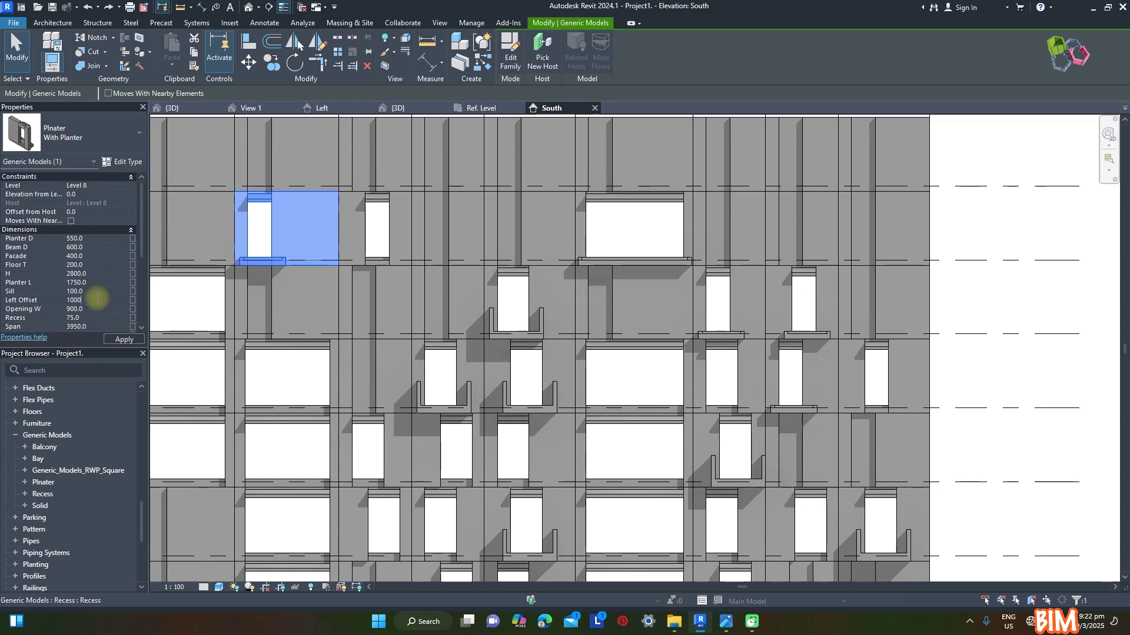
{"action": "type", "text": "1000"}
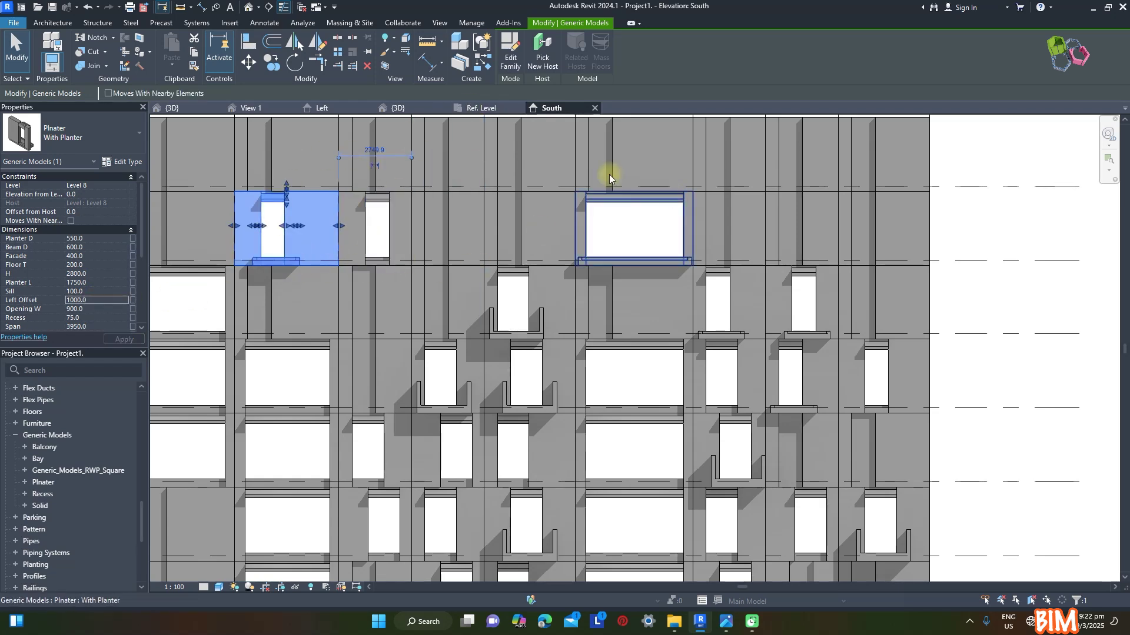
Lengthen the Level 8 panel's planter to run under both neighbouring windows, trying Planter L values of 5000, 6000 and 5800
{"action": "left_click", "coordinate": [104, 284]}
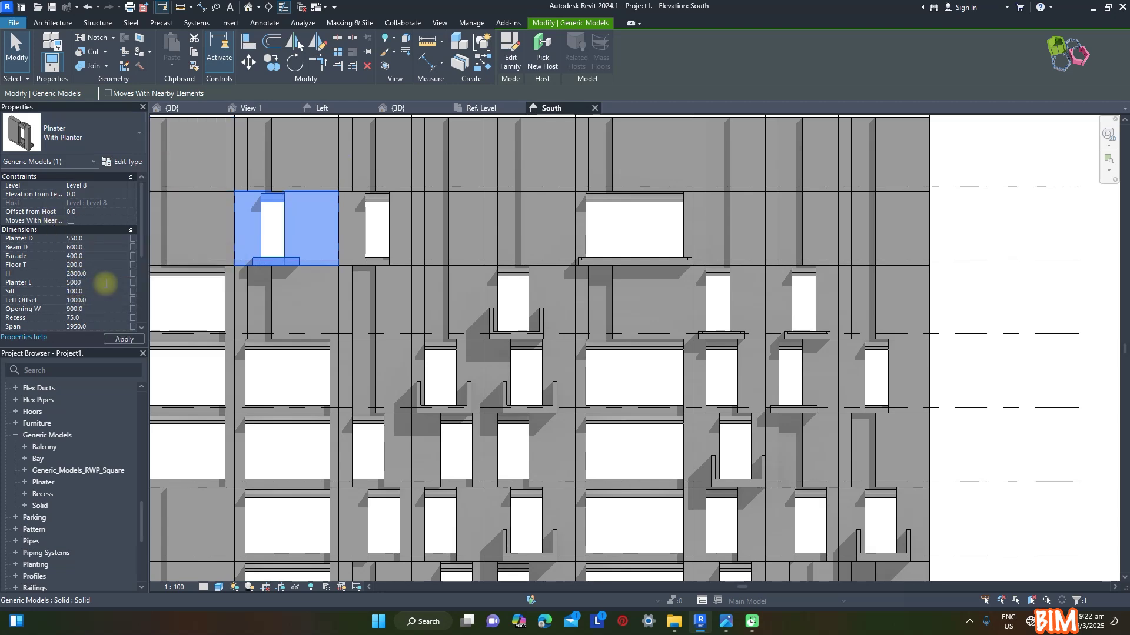
{"action": "type", "text": "5000"}
{"action": "key", "text": "Return"}
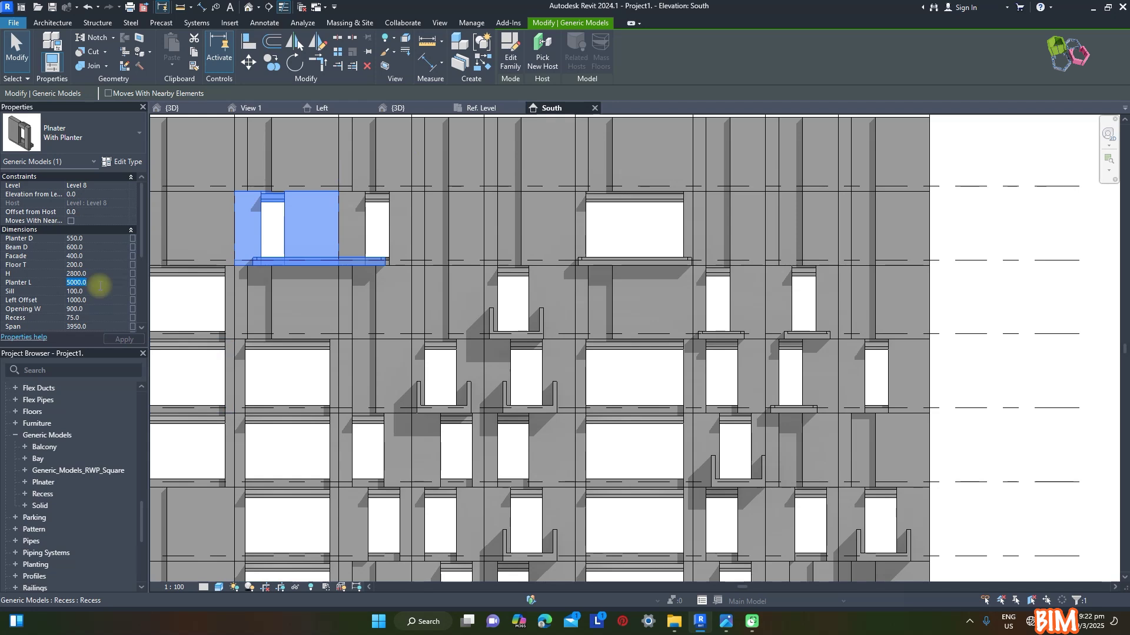
{"action": "type", "text": "6000"}
{"action": "left_click", "coordinate": [120, 339]}
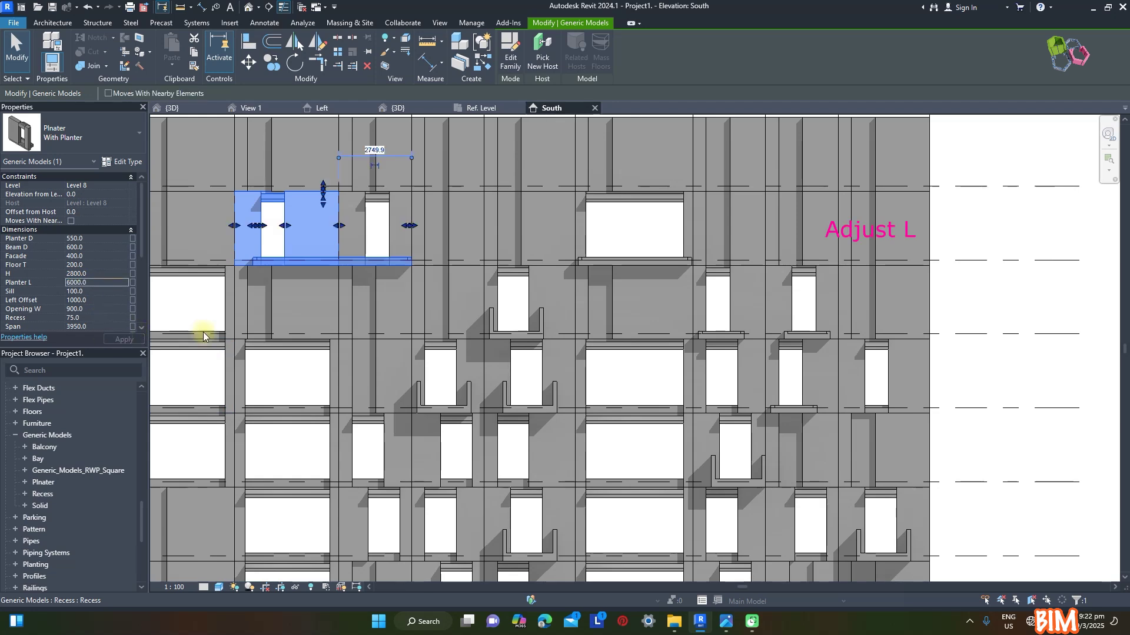
{"action": "left_click", "coordinate": [106, 284]}
{"action": "type", "text": "5800"}
{"action": "left_click", "coordinate": [115, 342]}
{"action": "left_click", "coordinate": [103, 282]}
{"action": "left_click", "coordinate": [121, 340]}
{"action": "left_click", "coordinate": [969, 384]}
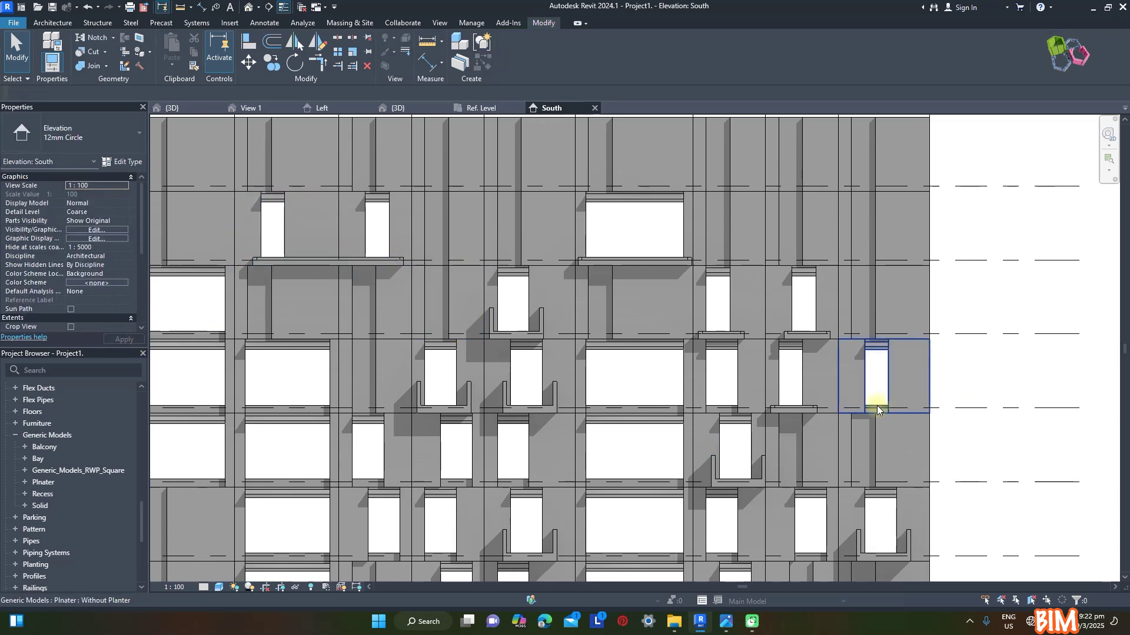
Set the Planter L of the Level 5 With Planter panel near the facade's right end to 5000
{"action": "left_click", "coordinate": [792, 358]}
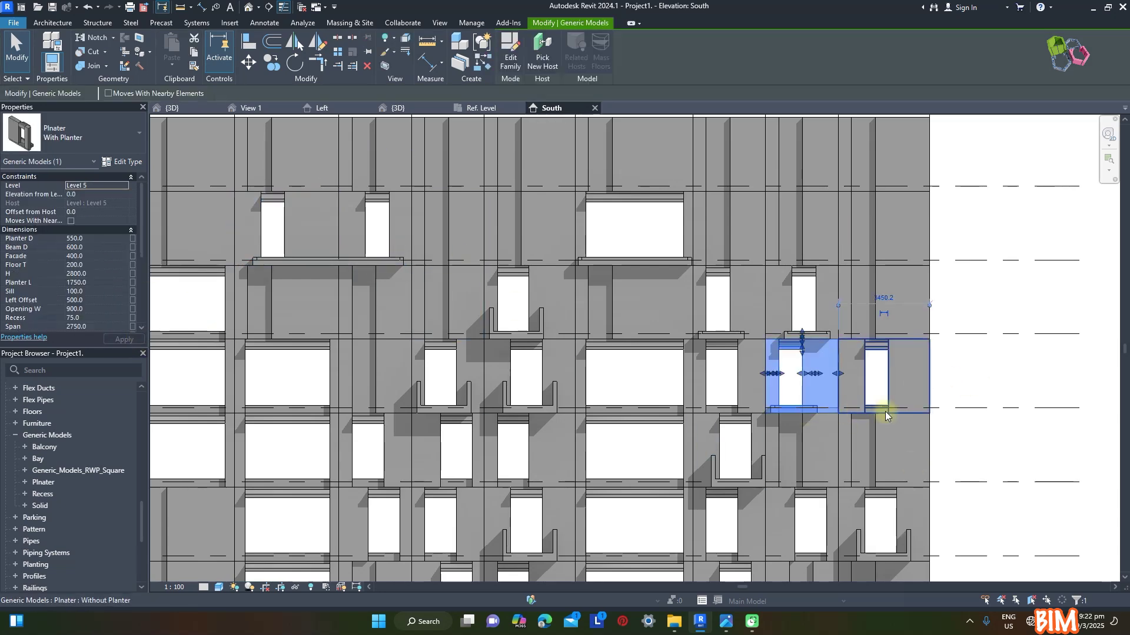
{"action": "left_click", "coordinate": [105, 283]}
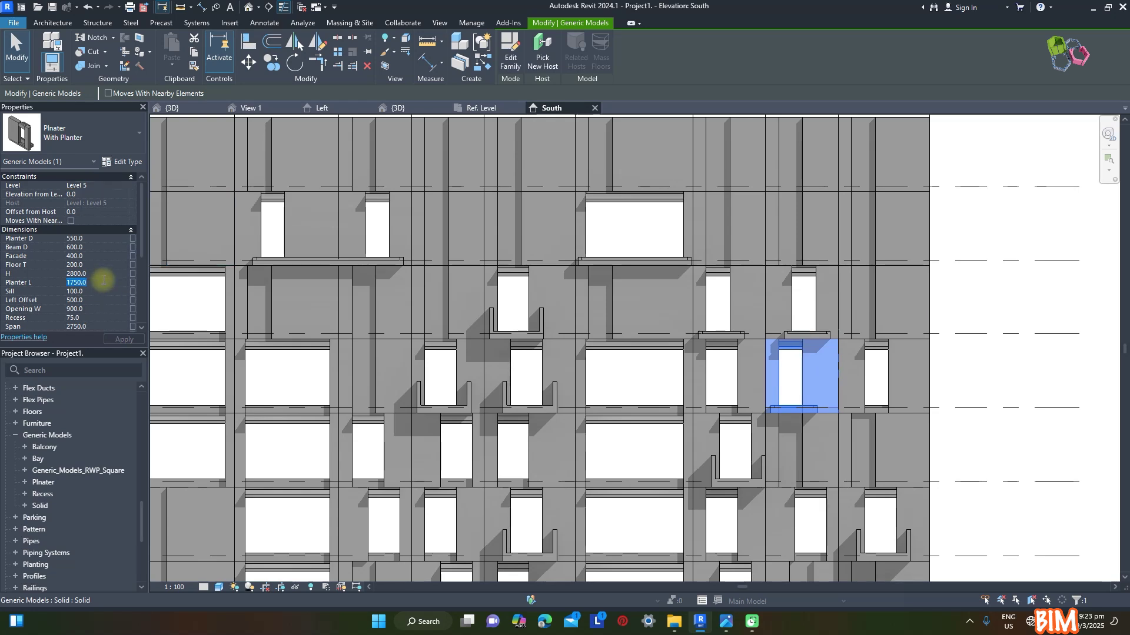
{"action": "type", "text": "5000"}
{"action": "left_click", "coordinate": [124, 340]}
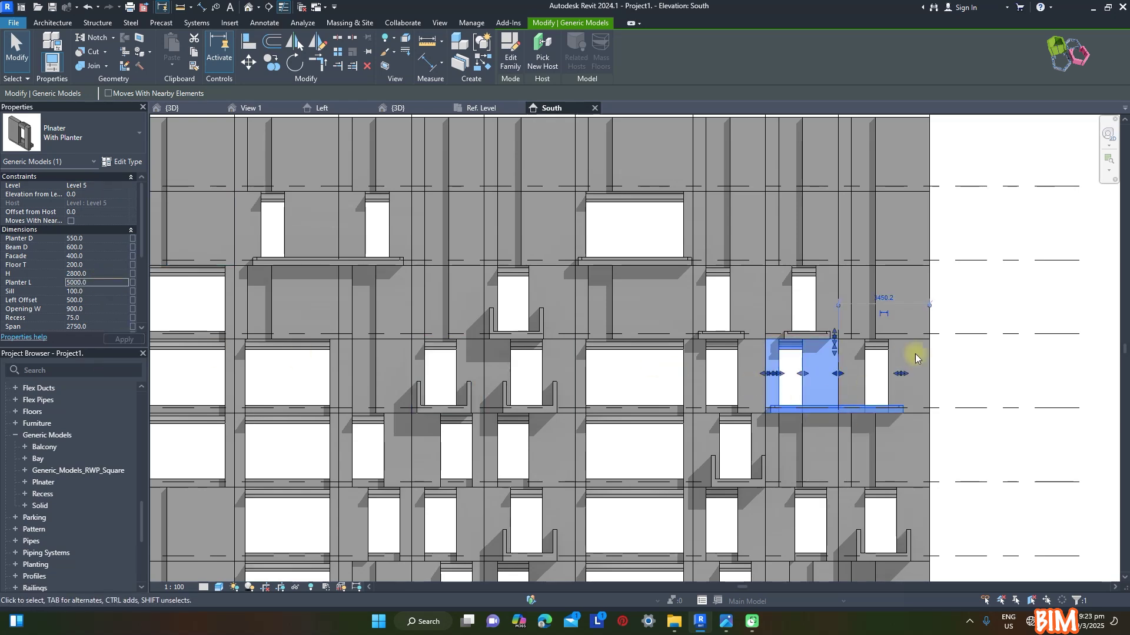
{"action": "left_click", "coordinate": [1027, 366]}
In the 3D view, compare the panels with long planters against the two adjacent Level 7 panels with short planters
{"action": "left_click", "coordinate": [186, 107]}
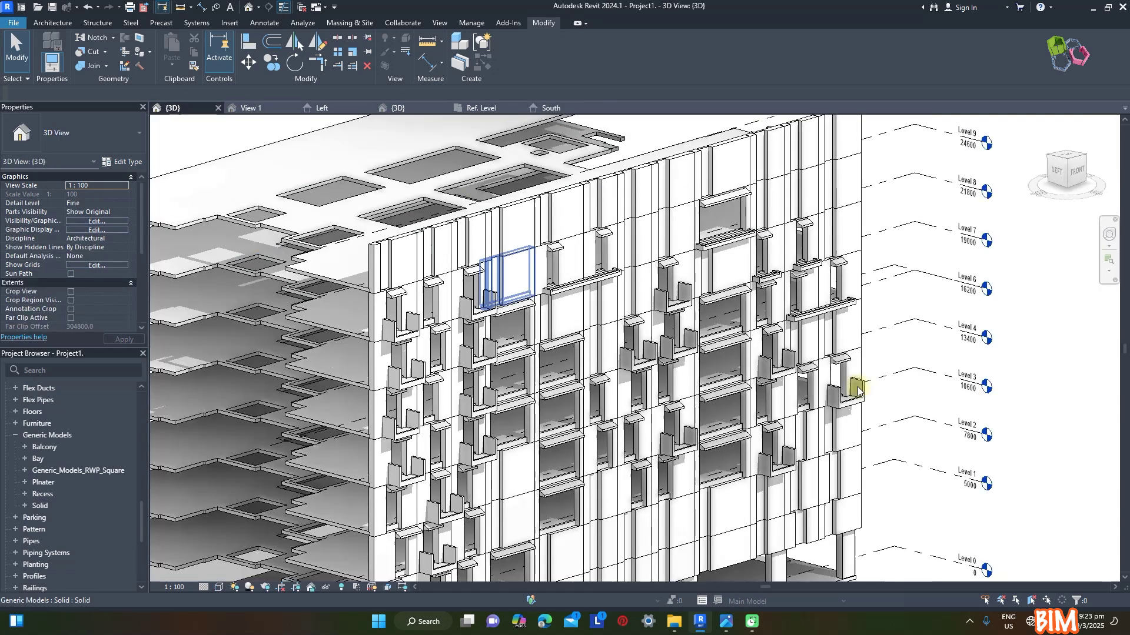
{"action": "left_click", "coordinate": [794, 297]}
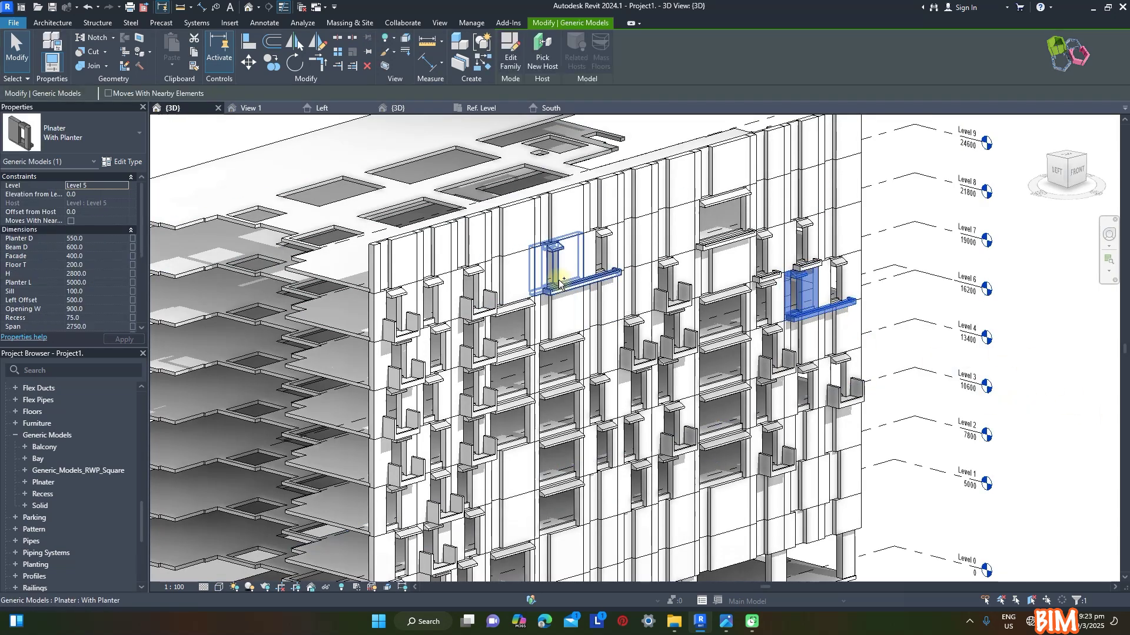
{"action": "left_click", "coordinate": [560, 261], "text": "ctrl"}
{"action": "left_click", "coordinate": [1089, 367]}
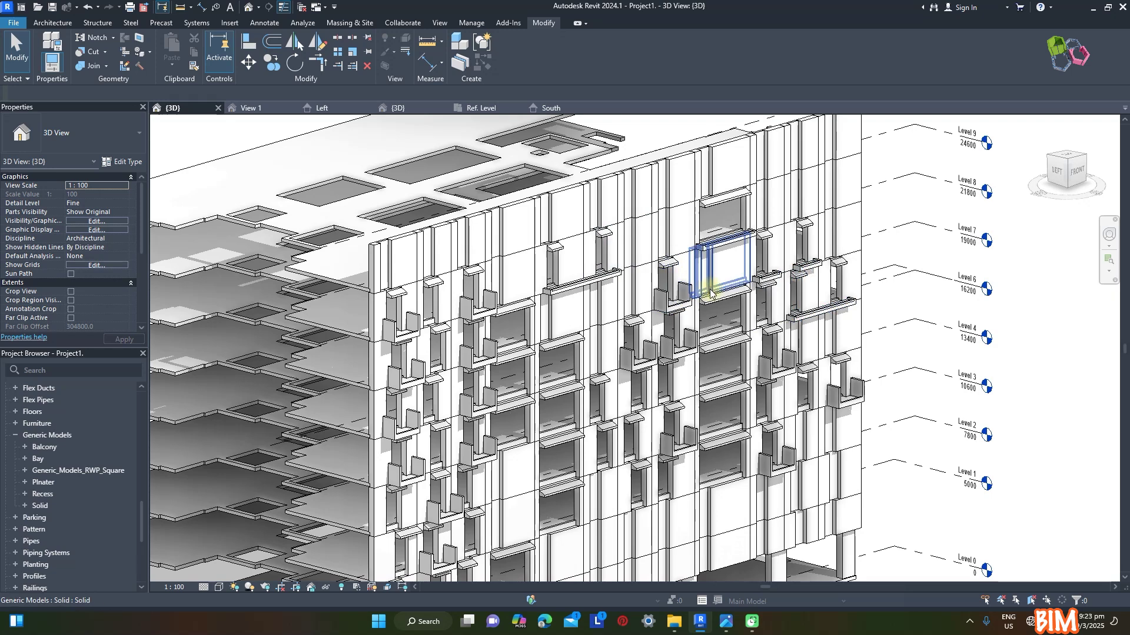
{"action": "left_click", "coordinate": [768, 256]}
{"action": "left_click", "coordinate": [804, 259], "text": "ctrl"}
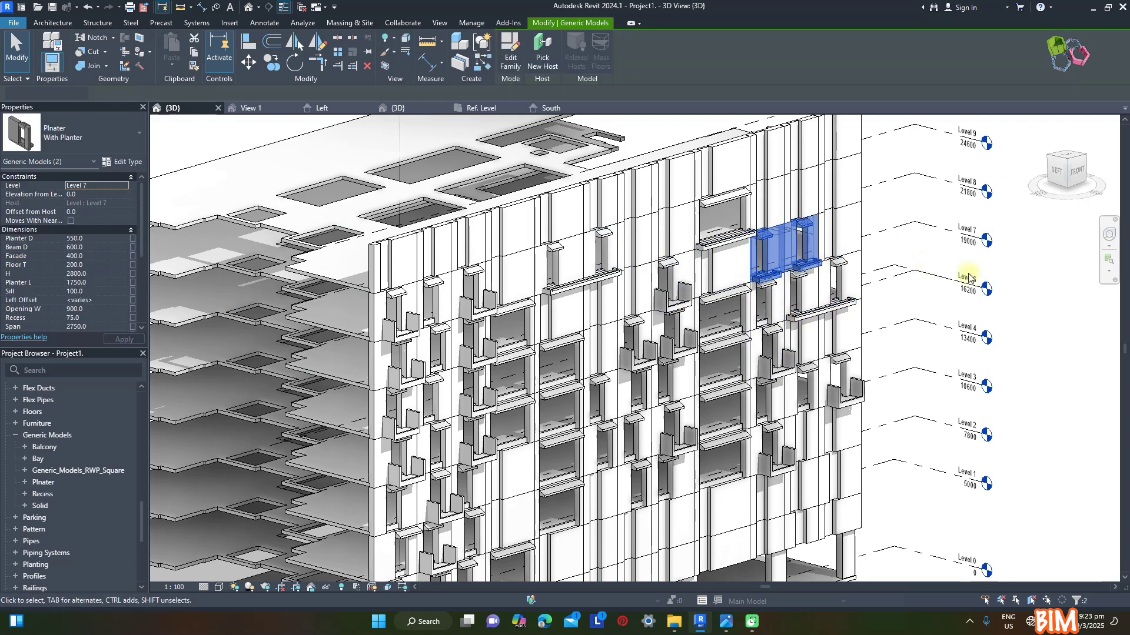
{"action": "key", "text": "Delete"}
In the Left elevation of the panel family, rename the parameter Balcony H to Sill H and Balcony D to Bay D
{"action": "left_click", "coordinate": [53, 8]}
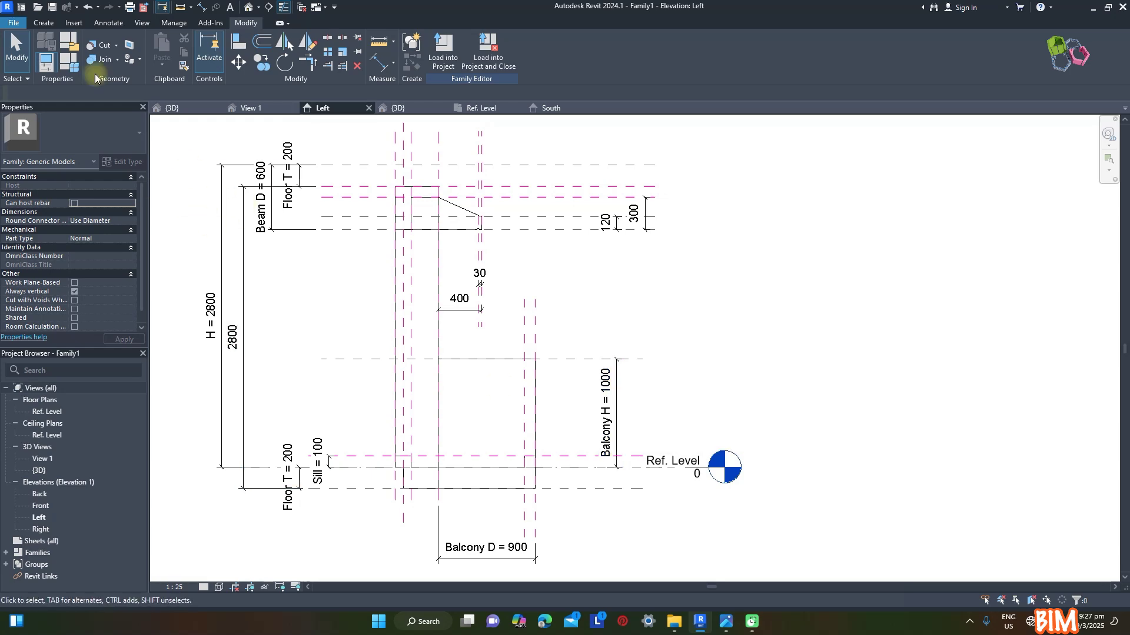
{"action": "left_click", "coordinate": [75, 65]}
{"action": "left_click", "coordinate": [784, 272]}
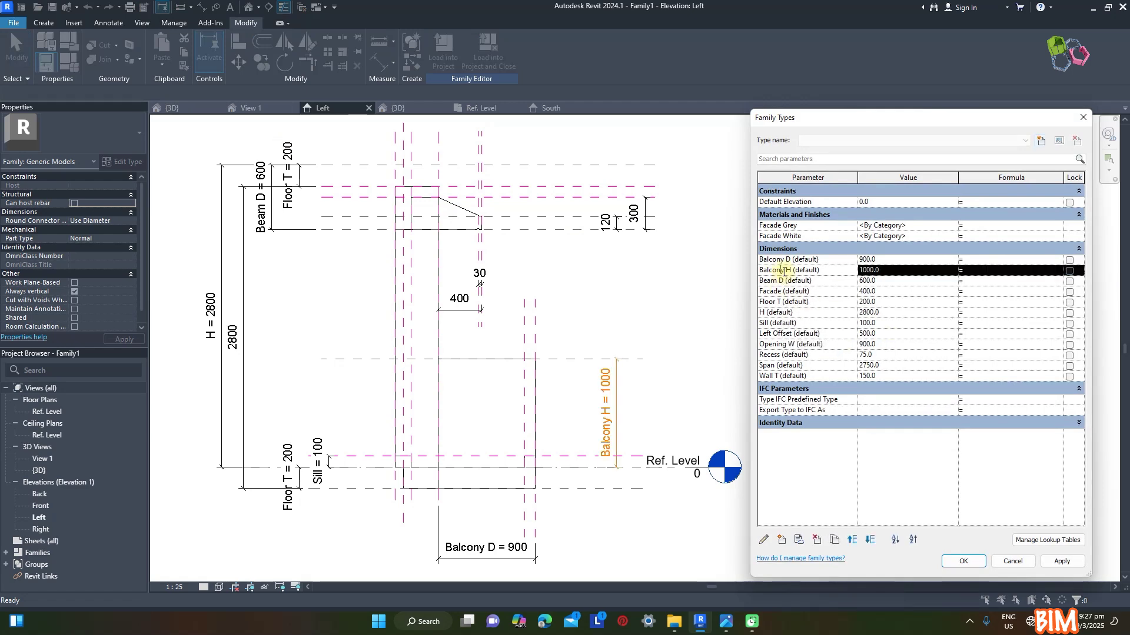
{"action": "left_click", "coordinate": [764, 540]}
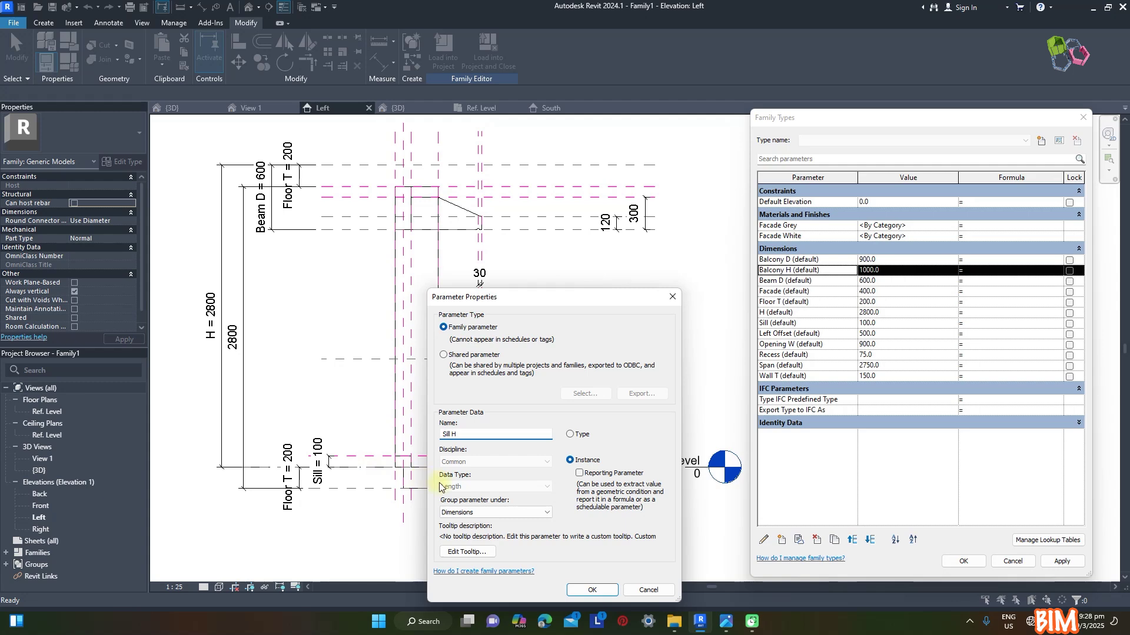
{"action": "left_click", "coordinate": [592, 590]}
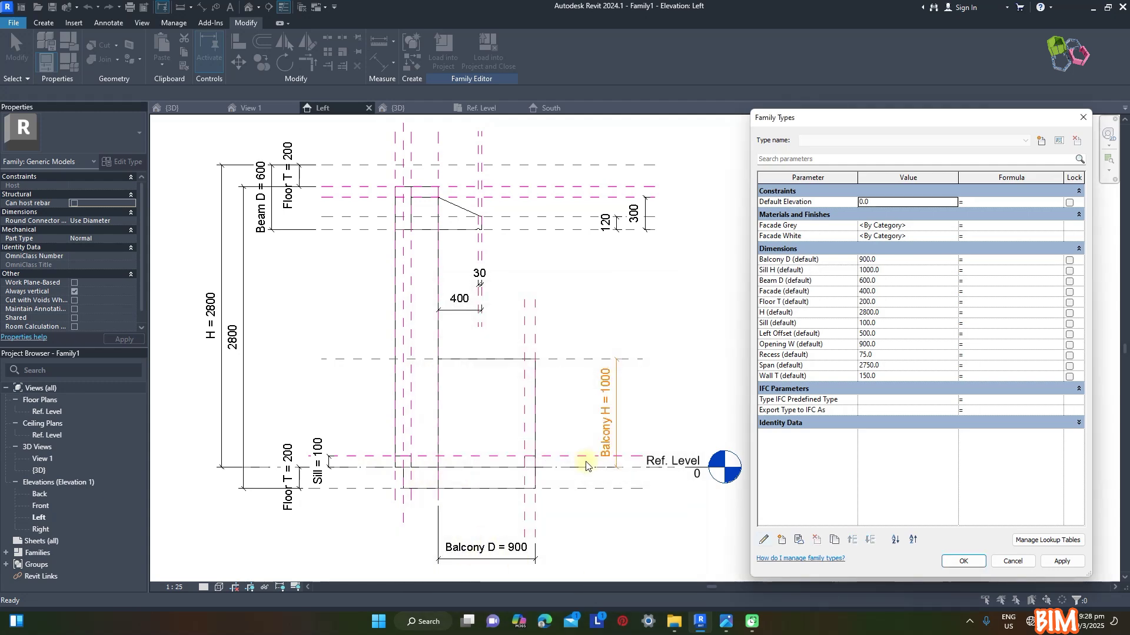
{"action": "left_click", "coordinate": [785, 261]}
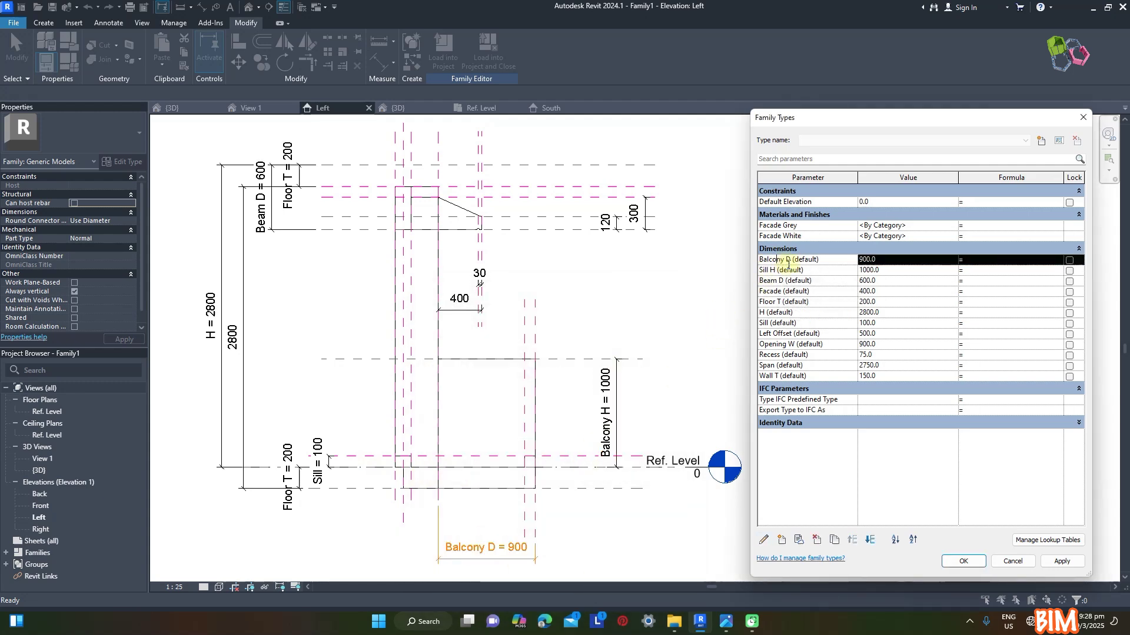
{"action": "left_click", "coordinate": [765, 539]}
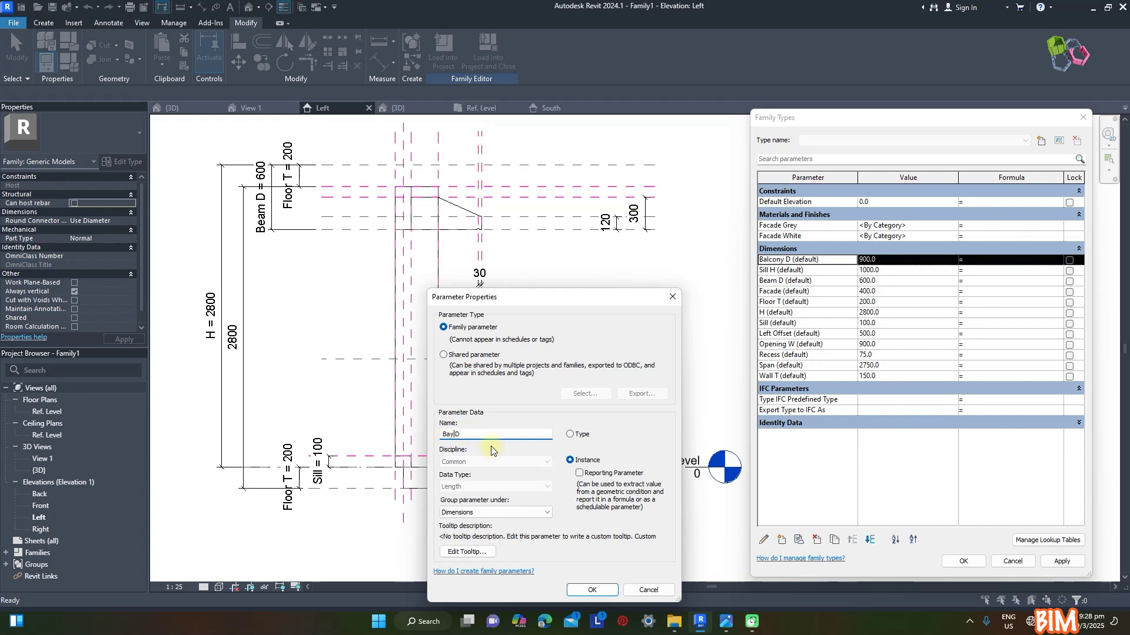
{"action": "left_click", "coordinate": [594, 593]}
Set the family parameters Bay D to 650 and Sill H to 550
{"action": "left_click", "coordinate": [888, 260]}
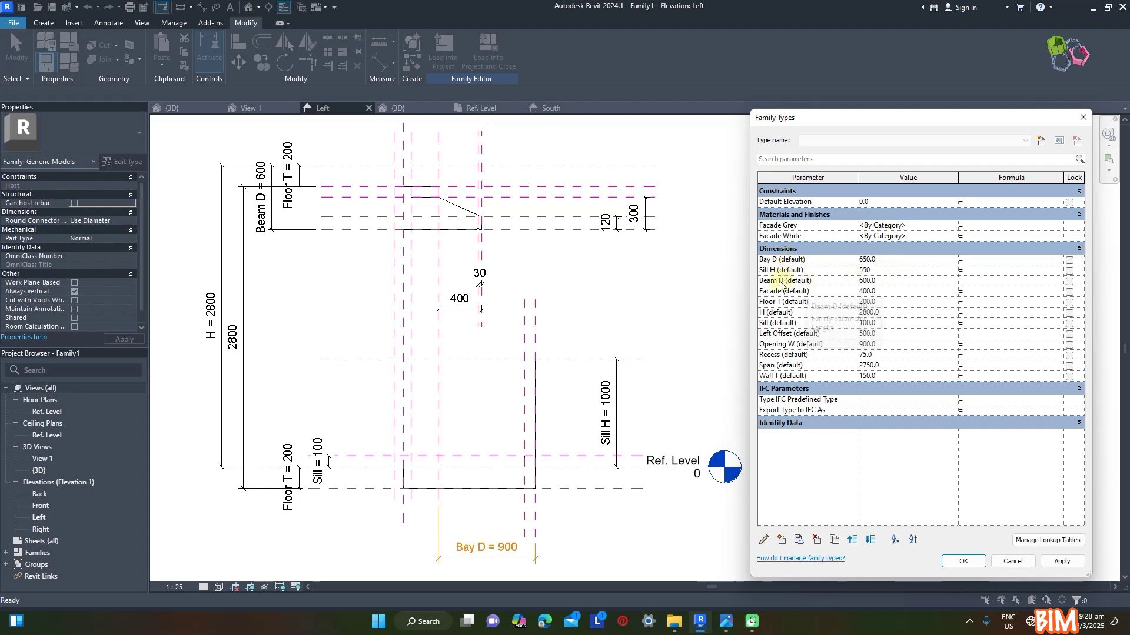
{"action": "left_click", "coordinate": [1062, 561]}
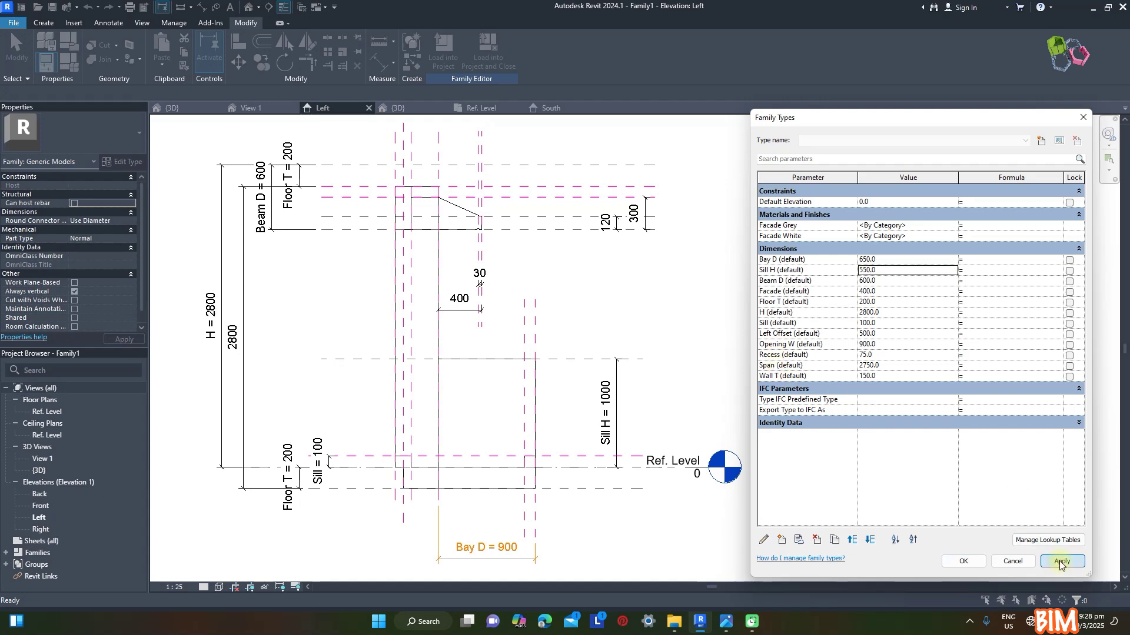
{"action": "left_click", "coordinate": [963, 561]}
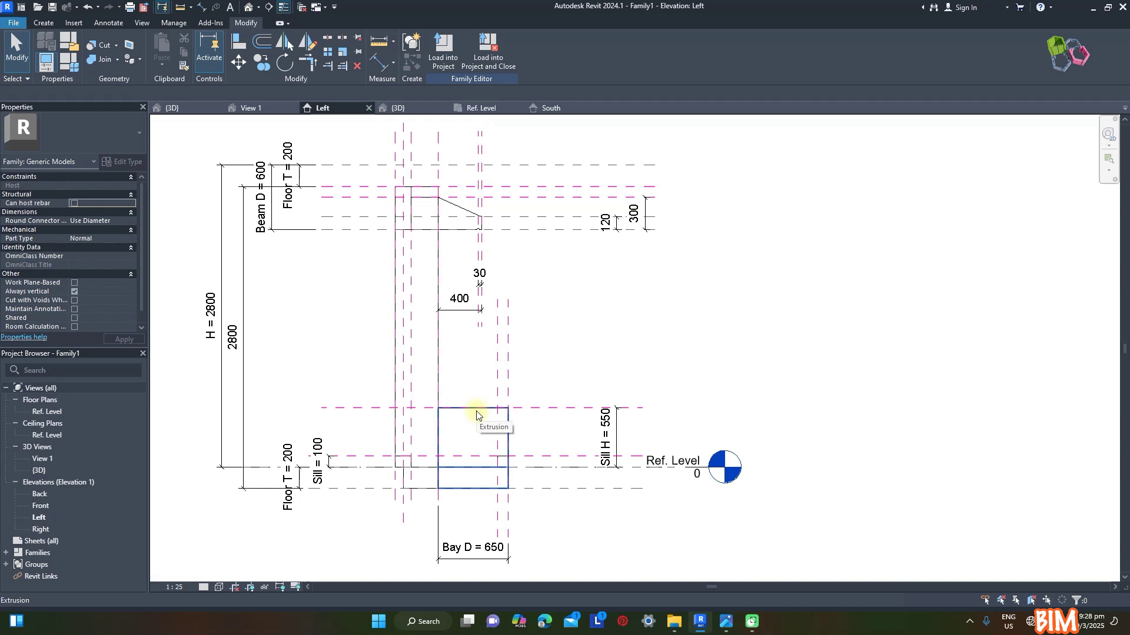
Add a copy of the Sill H reference plane about 195 mm below it
{"action": "left_click", "coordinate": [551, 406]}
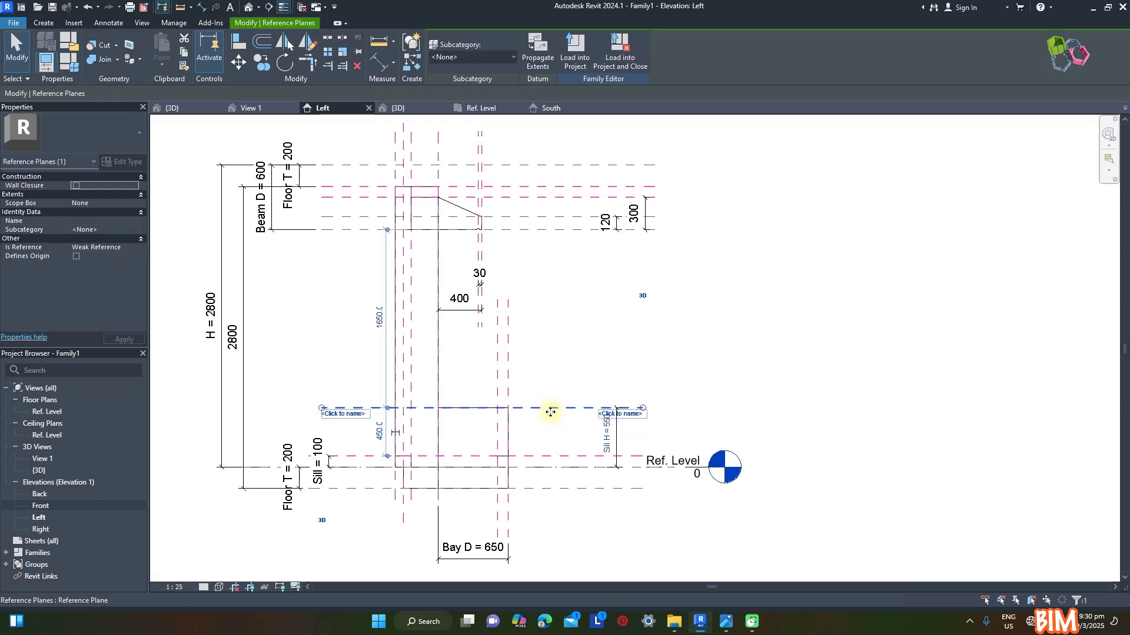
{"action": "left_click_drag", "start_coordinate": [548, 424], "coordinate": [549, 426]}
{"action": "left_click", "coordinate": [559, 386]}
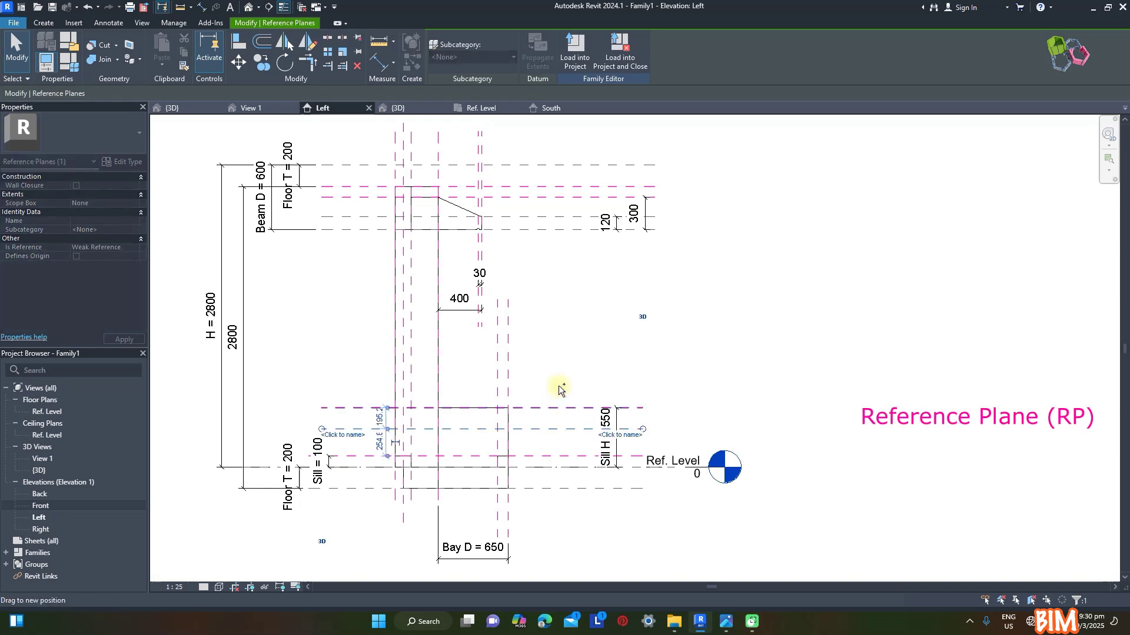
Dimension the gap between the Sill H plane and the plane below it, and label it with Floor T
{"action": "key", "text": "d"}
{"action": "key", "text": "i"}
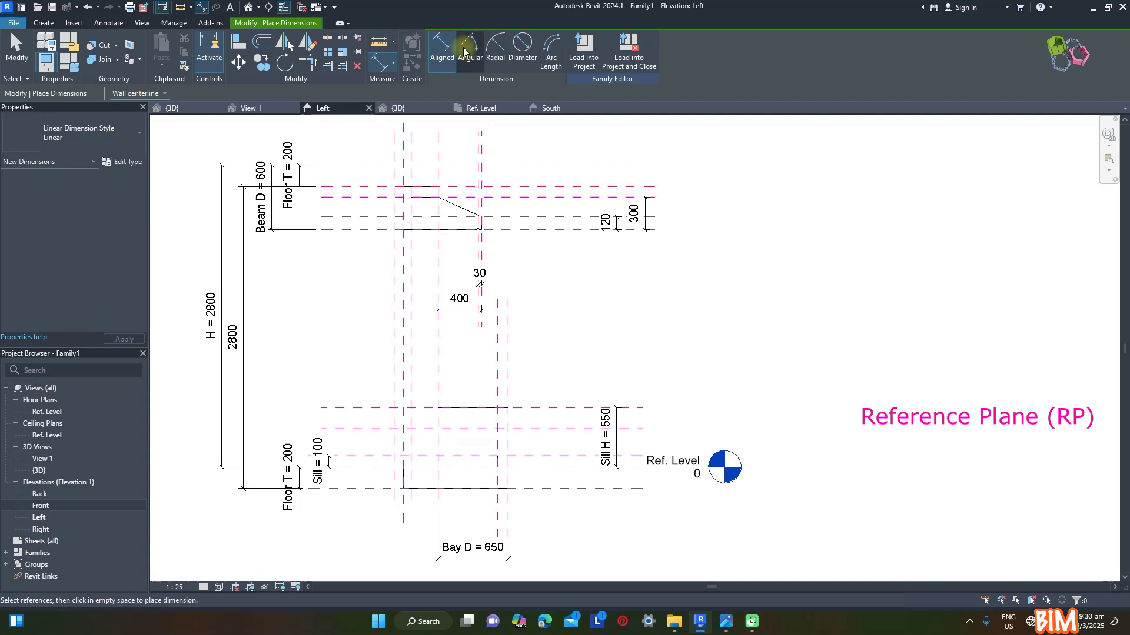
{"action": "left_click", "coordinate": [371, 407]}
{"action": "left_click", "coordinate": [374, 429]}
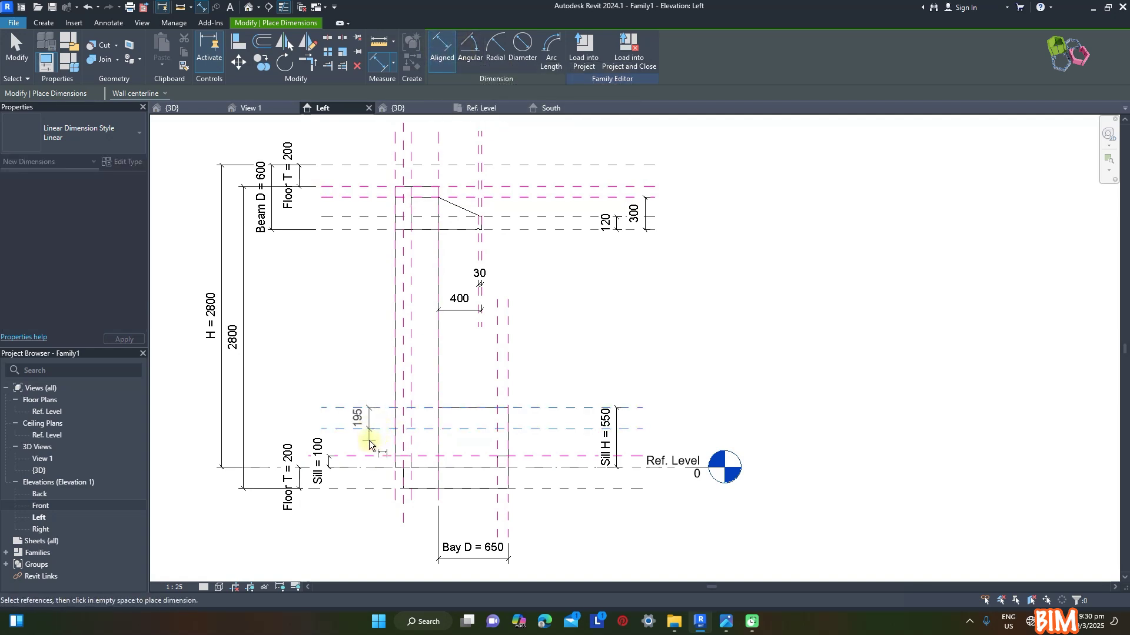
{"action": "left_click", "coordinate": [357, 422]}
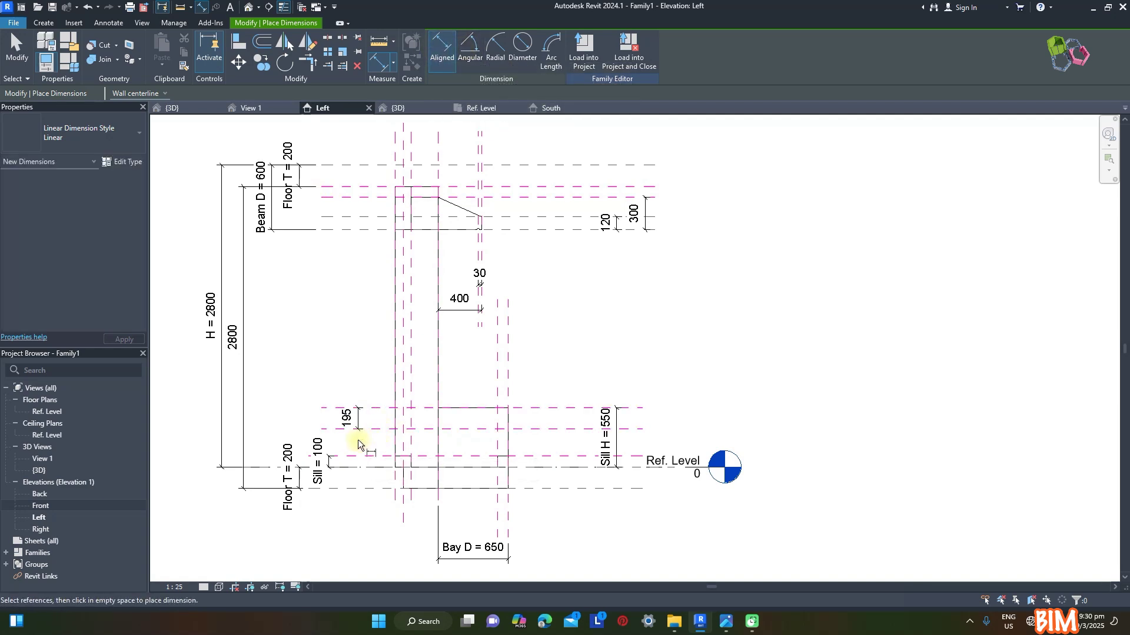
{"action": "key", "text": "Escape"}
{"action": "key", "text": "Escape"}
{"action": "left_click", "coordinate": [357, 421]}
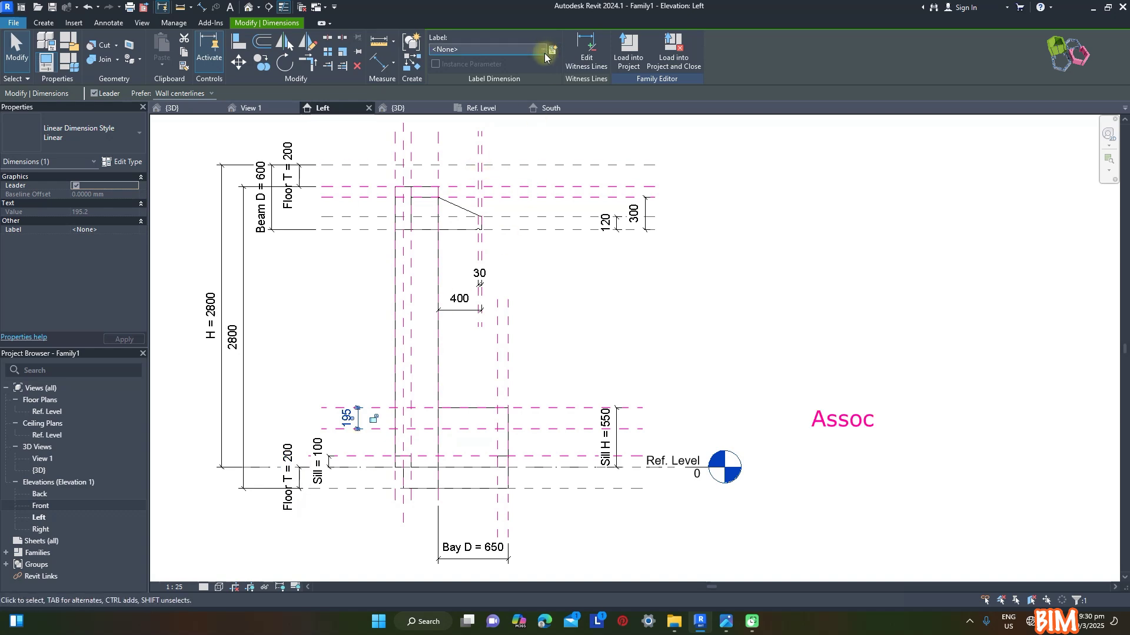
{"action": "left_click", "coordinate": [518, 50]}
{"action": "left_click", "coordinate": [475, 137]}
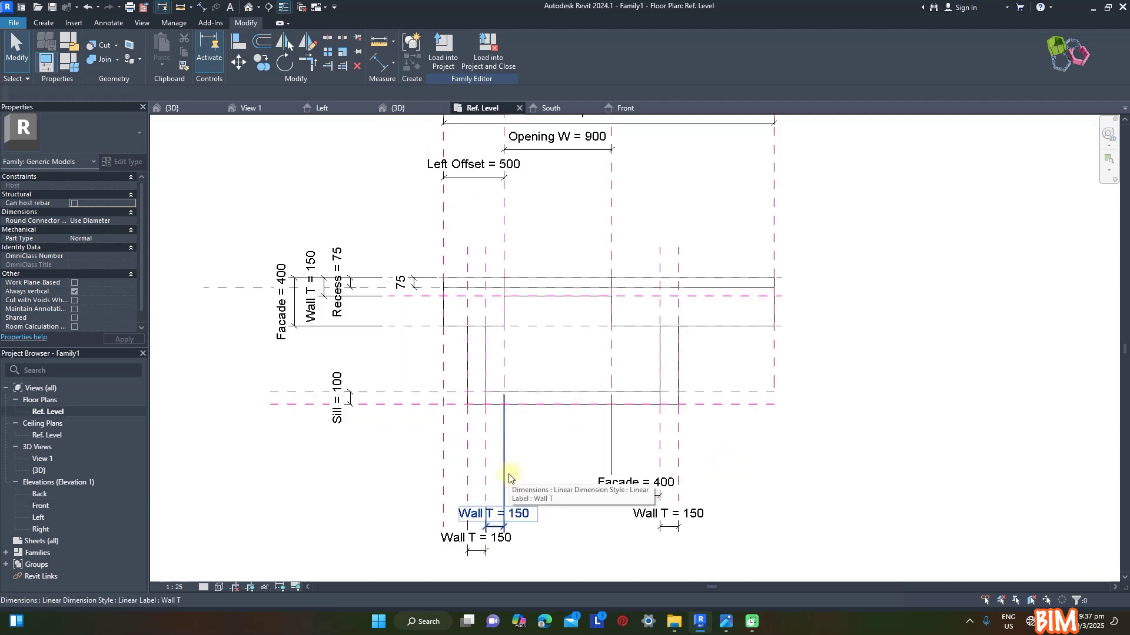
In the Ref. Level plan, delete the left bay wall's lower Wall T dimension and the right side's Facade and Wall T dimensions
{"action": "left_click", "coordinate": [509, 545]}
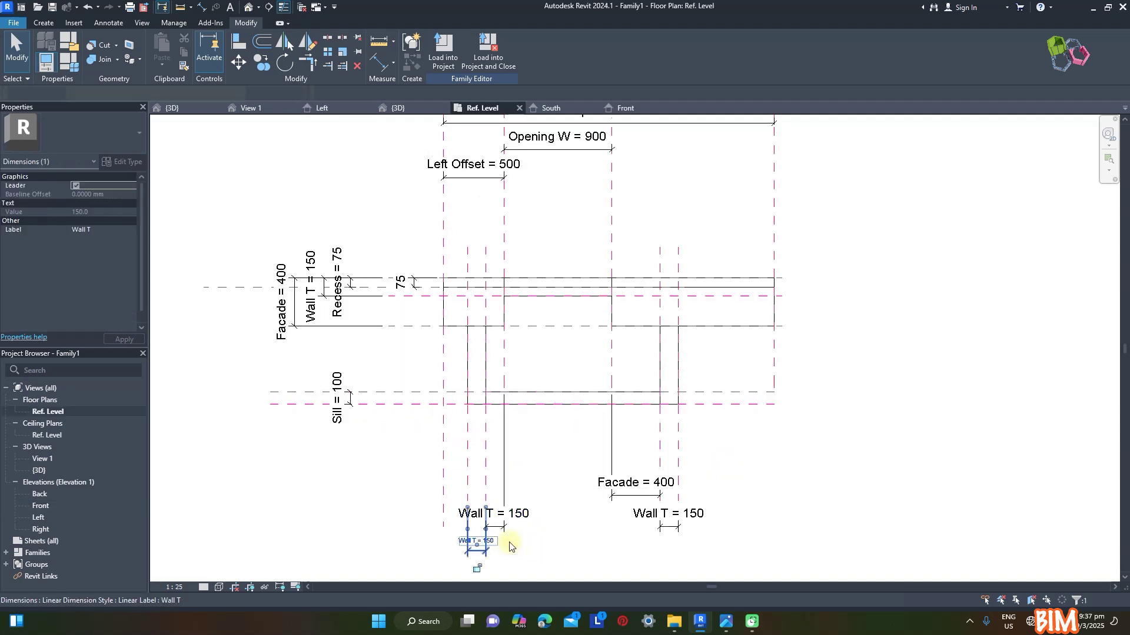
{"action": "key", "text": "Delete"}
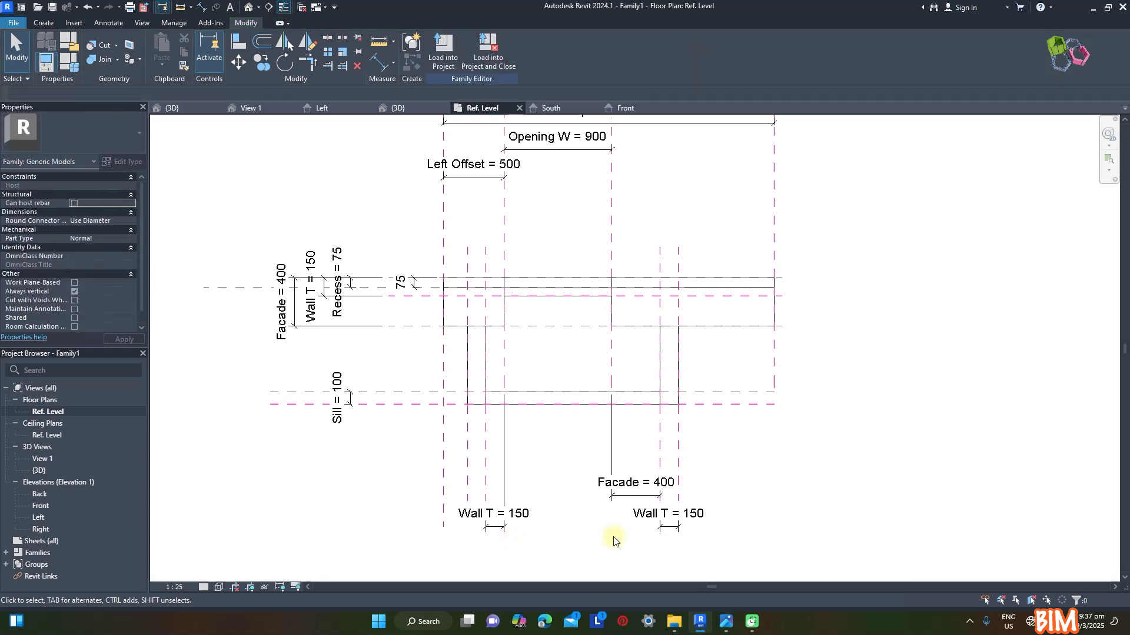
{"action": "left_click", "coordinate": [632, 485]}
{"action": "key", "text": "Delete"}
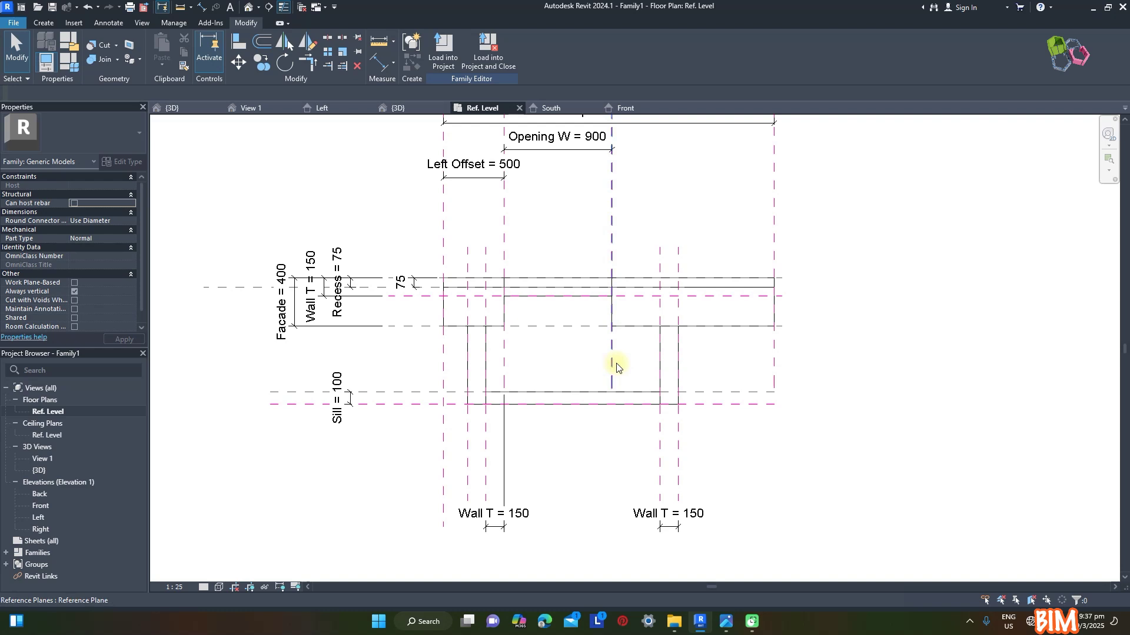
{"action": "left_click", "coordinate": [701, 513]}
{"action": "key", "text": "Delete"}
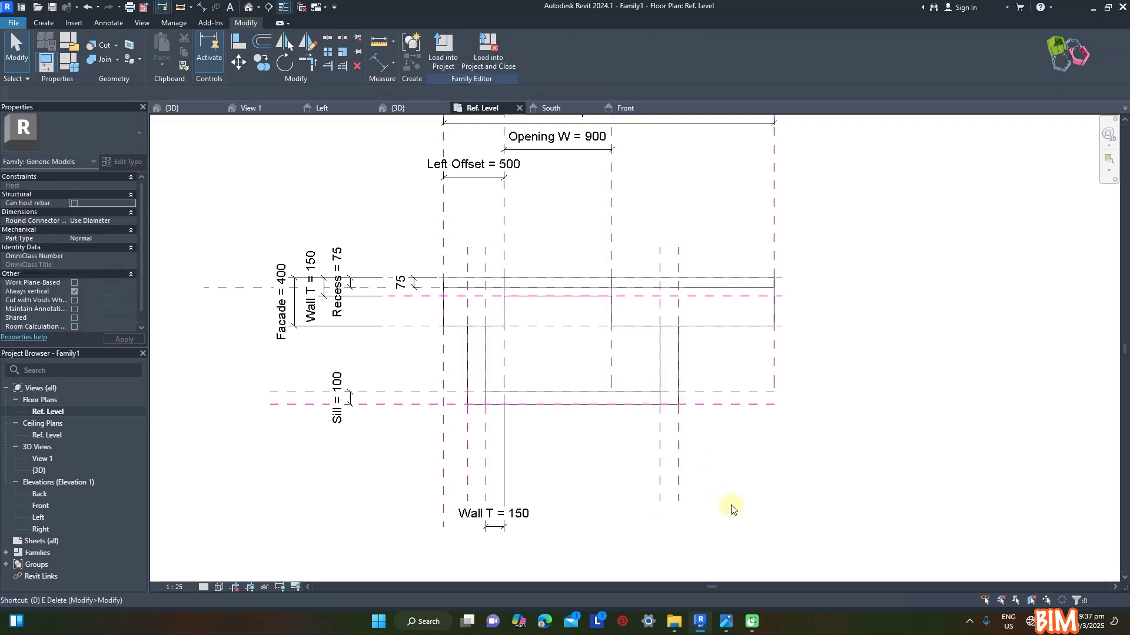
Dimension from the opening's right reference plane to the right bay wall's inner plane and label it Wall T
{"action": "key", "text": "i"}
{"action": "left_click", "coordinate": [611, 380]}
{"action": "left_click", "coordinate": [660, 464]}
{"action": "left_click", "coordinate": [658, 525]}
{"action": "key", "text": "Escape"}
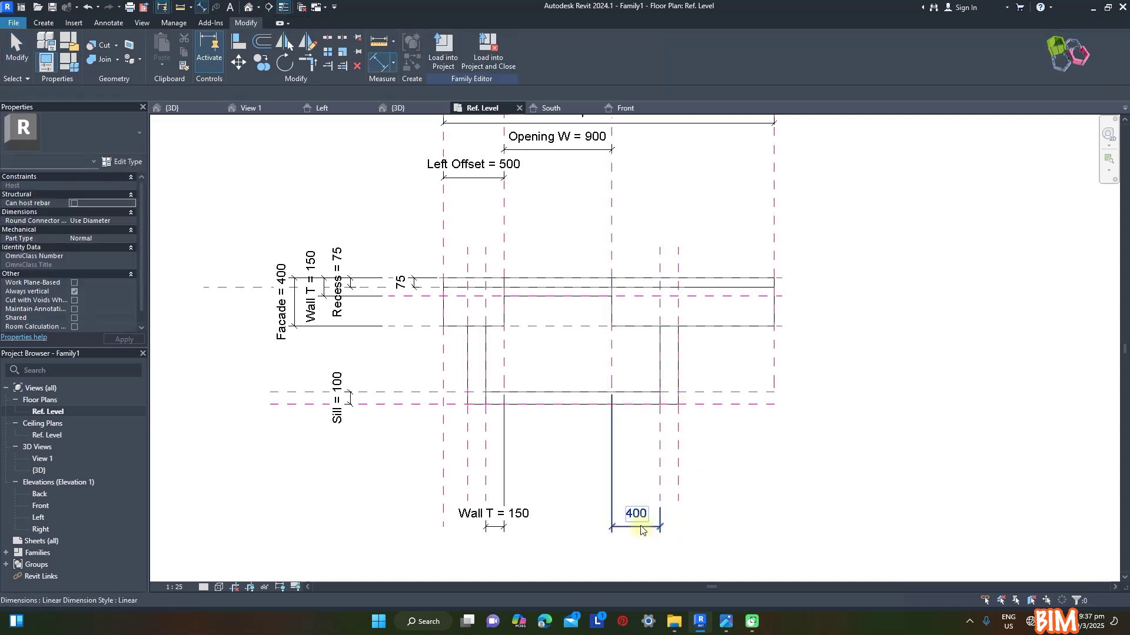
{"action": "left_click", "coordinate": [641, 528]}
{"action": "left_click", "coordinate": [488, 49]}
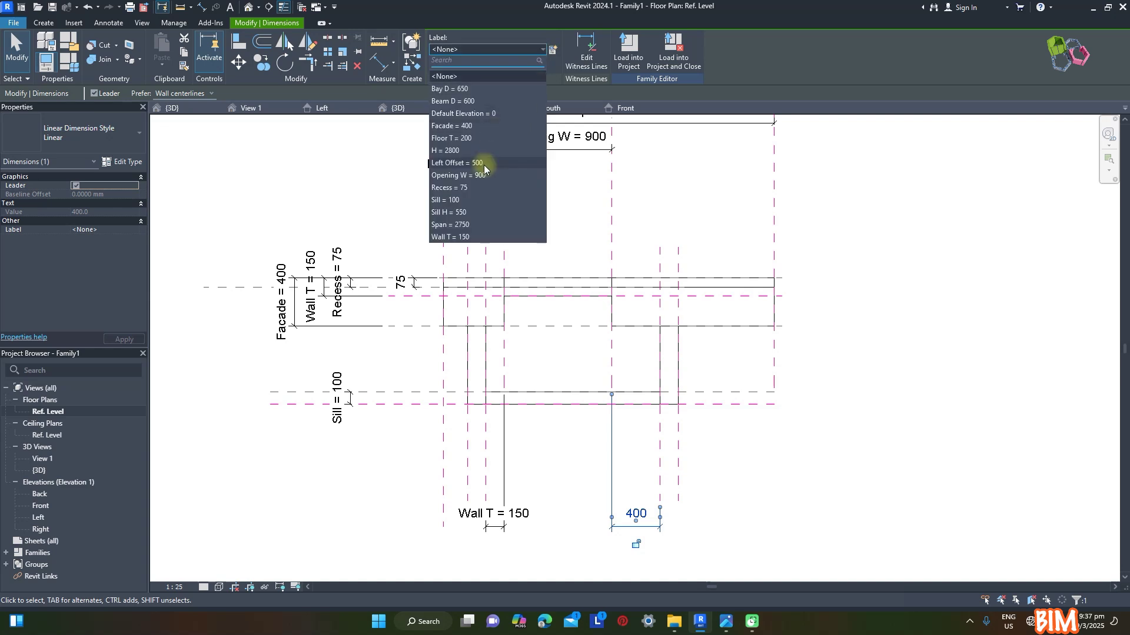
{"action": "left_click", "coordinate": [475, 236]}
Delete the outermost reference plane of the right bay wall
{"action": "left_click", "coordinate": [842, 362]}
{"action": "left_click", "coordinate": [678, 452]}
{"action": "key", "text": "Delete"}
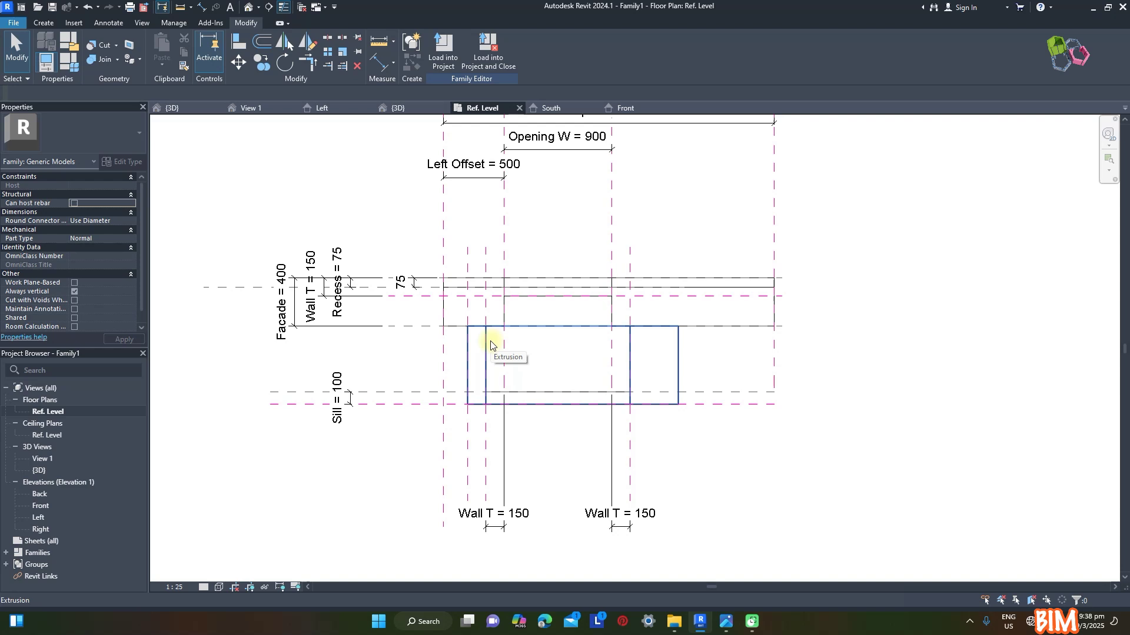
In the Front elevation, edit the U-shaped extrusion's sketch, aligning its left leg's inner line to the opening edge and outer line to the adjacent plane
{"action": "left_click", "coordinate": [637, 109]}
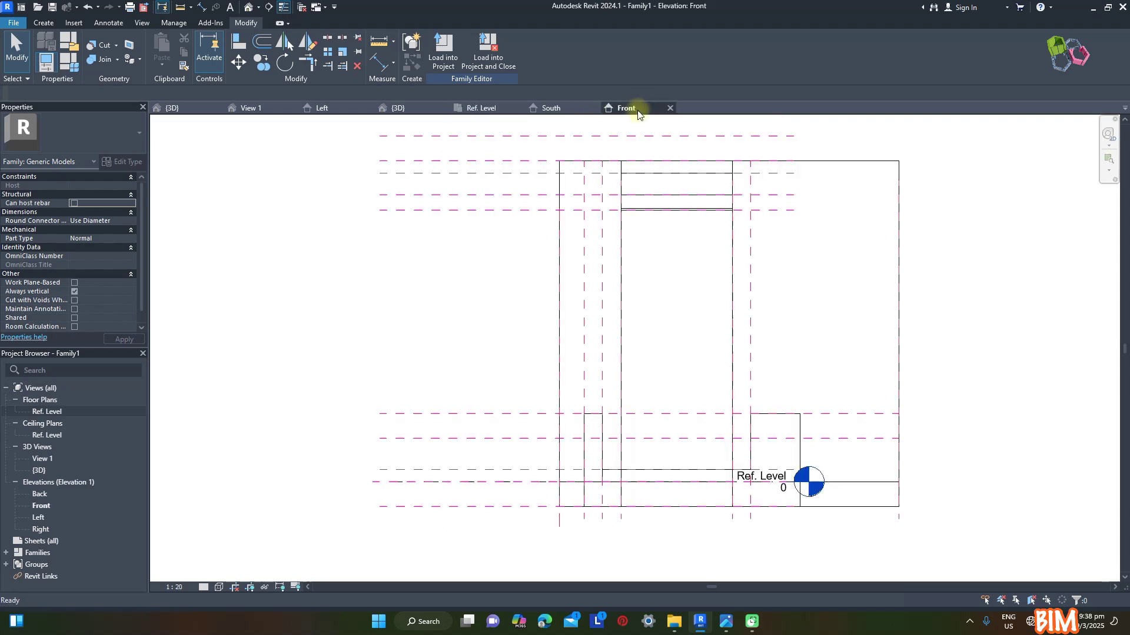
{"action": "left_click", "coordinate": [761, 416]}
{"action": "scroll", "coordinate": [342, 295], "scroll_direction": "down", "scroll_amount": 1}
{"action": "scroll", "coordinate": [280, 224], "scroll_direction": "down", "scroll_amount": 2}
{"action": "scroll", "coordinate": [456, 244], "scroll_direction": "up", "scroll_amount": 3}
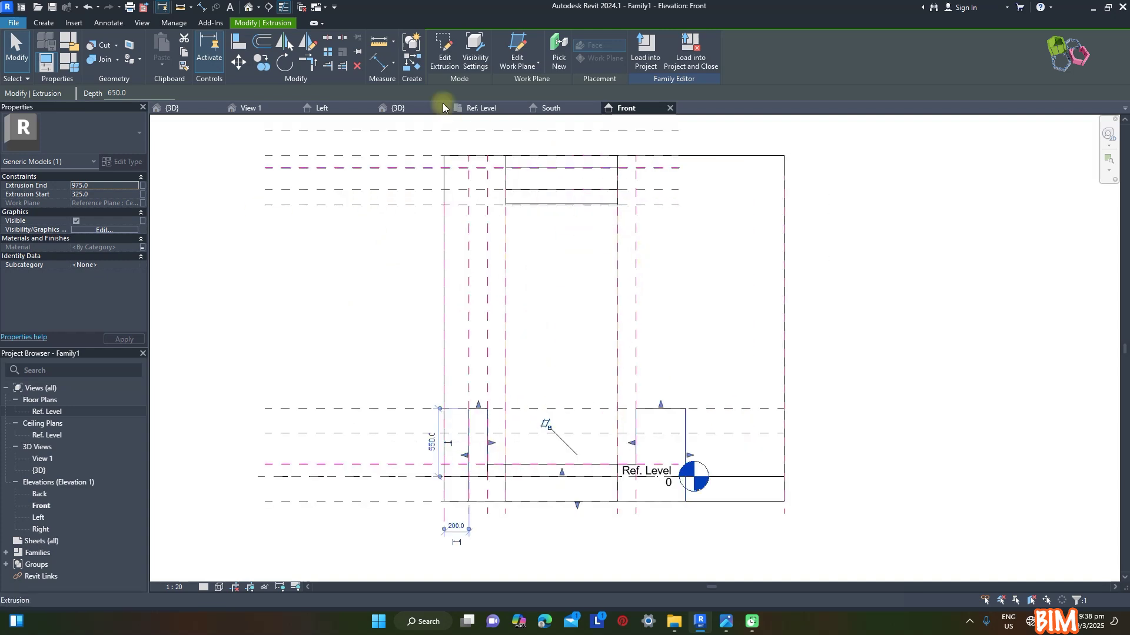
{"action": "left_click", "coordinate": [444, 54]}
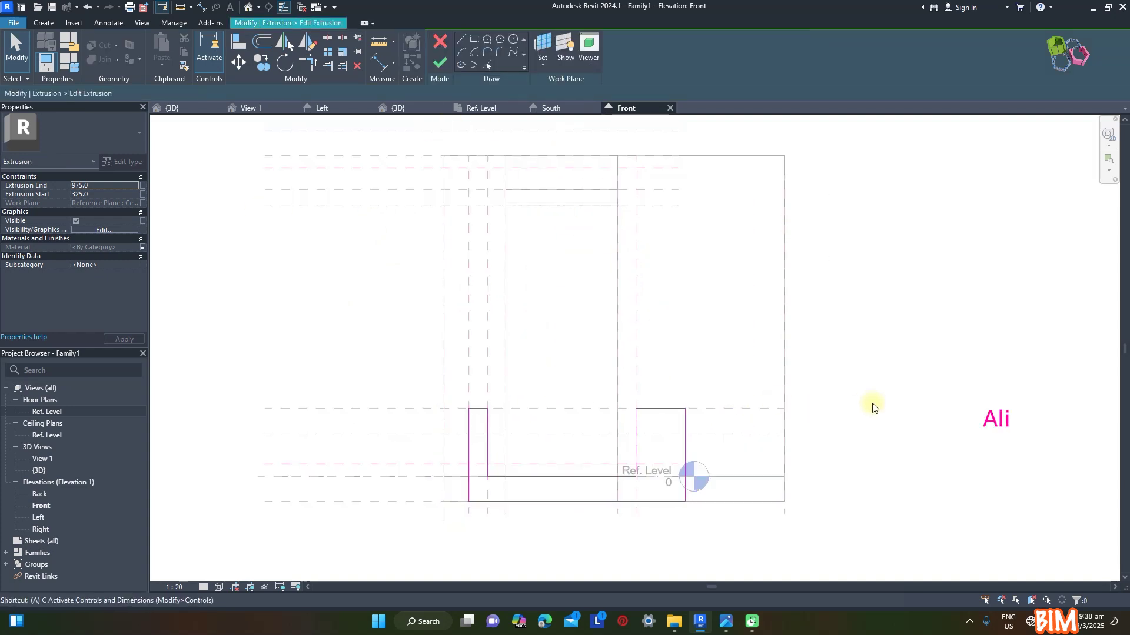
{"action": "key", "text": "a"}
{"action": "key", "text": "l"}
{"action": "left_click", "coordinate": [507, 507]}
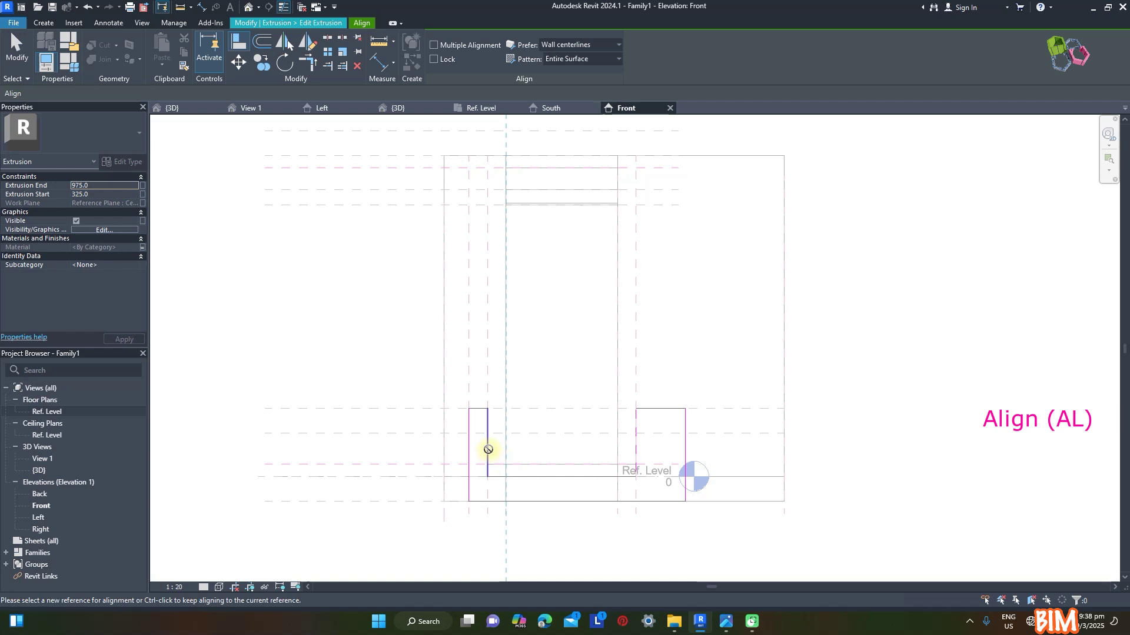
{"action": "left_click", "coordinate": [488, 449]}
{"action": "left_click", "coordinate": [468, 429]}
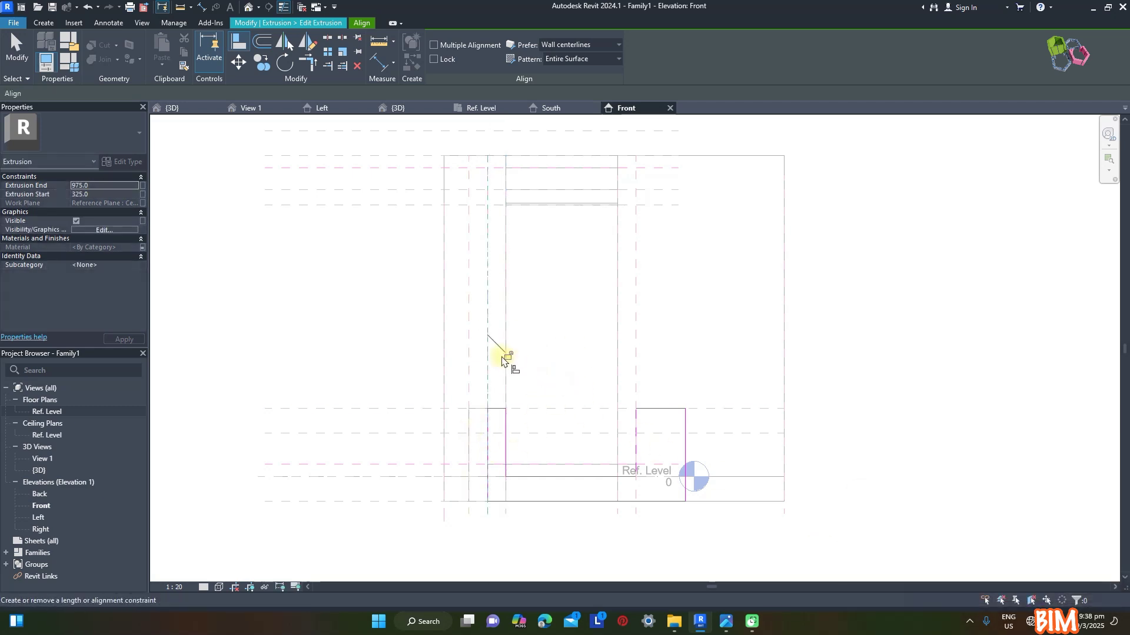
Align the U-shaped sketch's right leg to the opening edge and adjacent outer reference plane, removing conflicting constraints, and finish the sketch
{"action": "left_click", "coordinate": [618, 512]}
{"action": "left_click", "coordinate": [635, 446]}
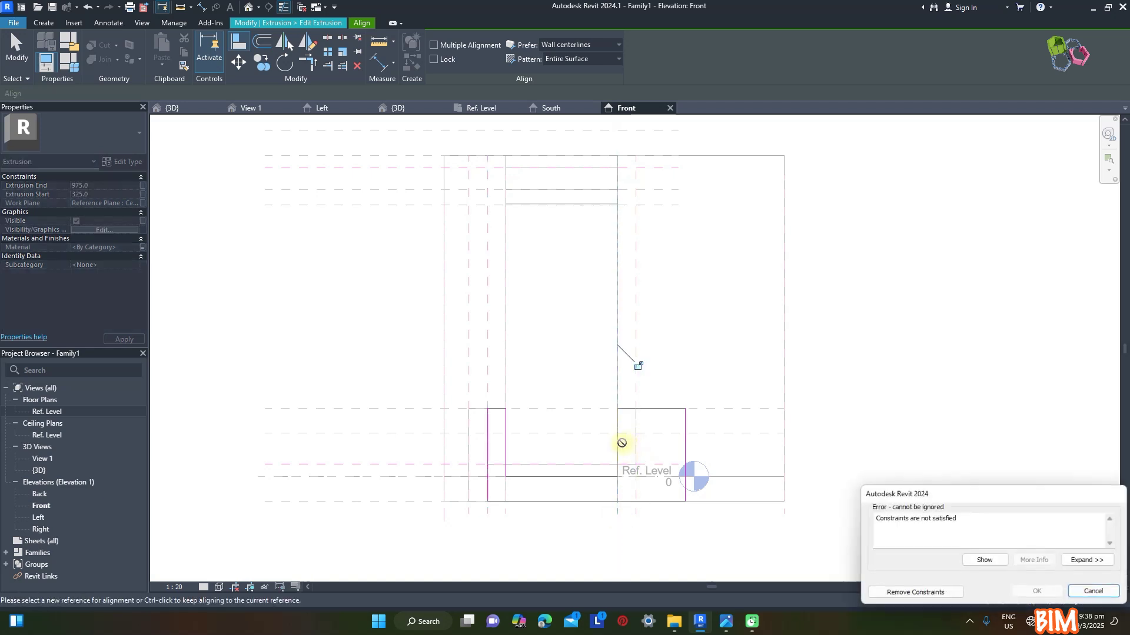
{"action": "left_click", "coordinate": [915, 592]}
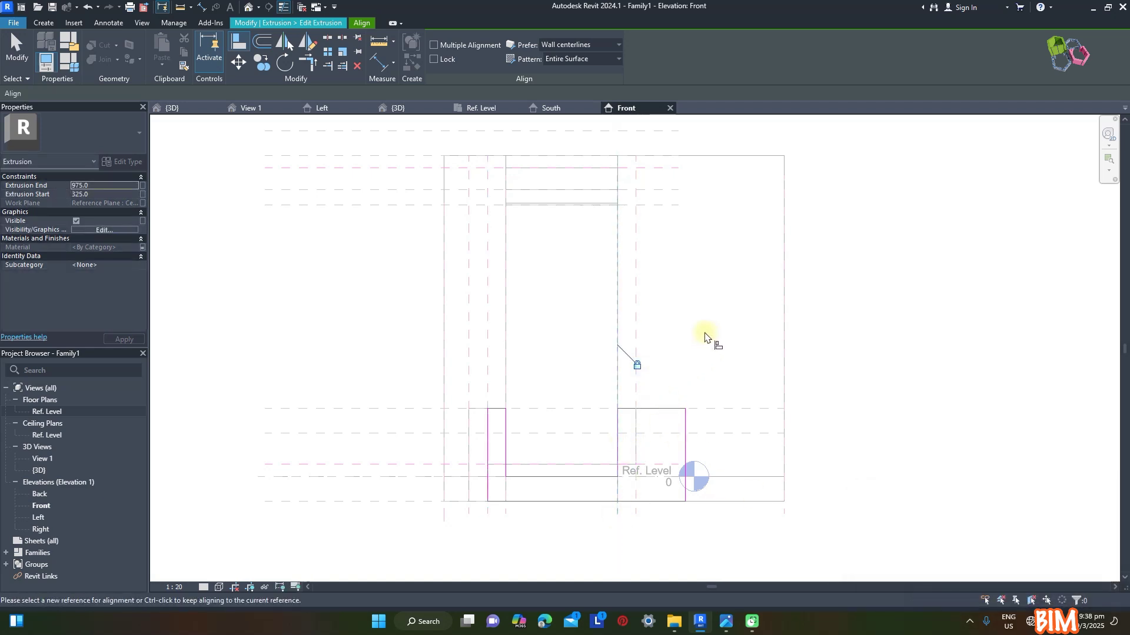
{"action": "left_click", "coordinate": [636, 327]}
{"action": "left_click", "coordinate": [686, 425]}
{"action": "key", "text": "Escape"}
{"action": "left_click", "coordinate": [440, 62]}
{"action": "left_click", "coordinate": [397, 108]}
{"action": "middle_click_drag", "start_coordinate": [670, 394], "coordinate": [786, 335], "text": "shift"}
{"action": "middle_click_drag", "start_coordinate": [542, 235], "coordinate": [577, 194], "text": "shift"}
Edit the U-shaped extrusion's sketch in the Front elevation, aligning both legs' top lines to the reference plane at the beam's underside
{"action": "left_click", "coordinate": [628, 108]}
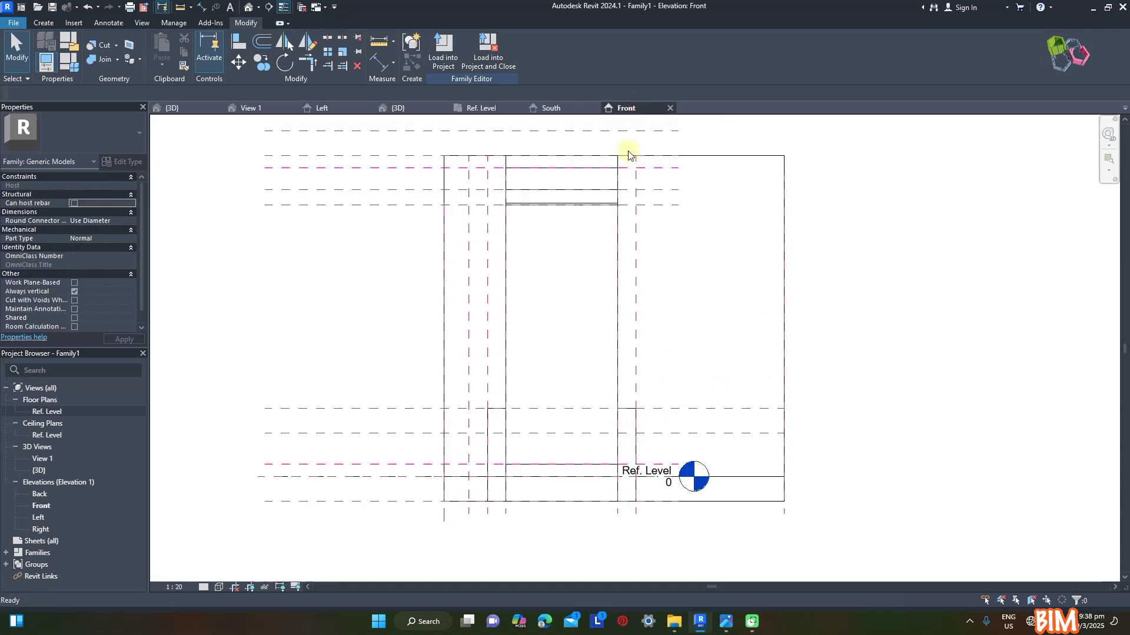
{"action": "left_click", "coordinate": [508, 450]}
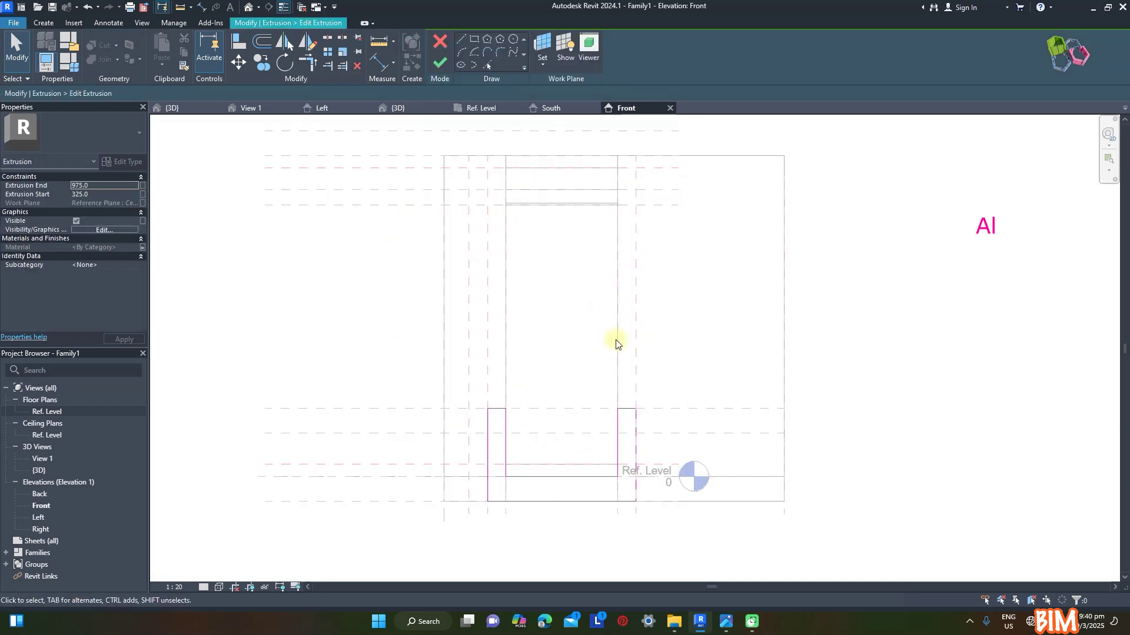
{"action": "key", "text": "a"}
{"action": "key", "text": "l"}
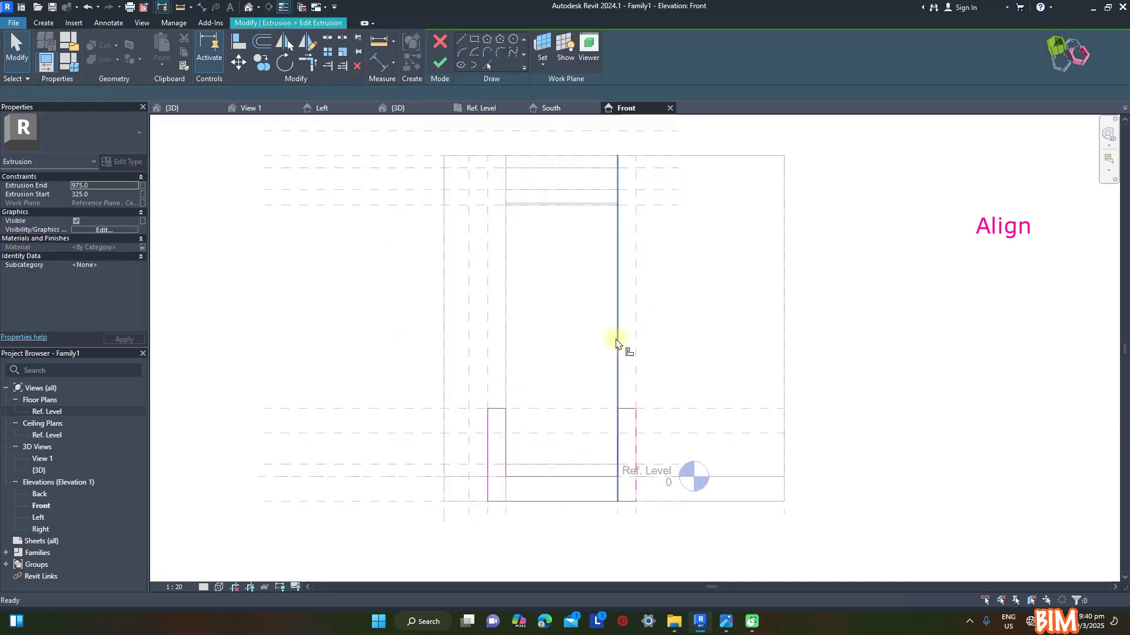
{"action": "left_click", "coordinate": [405, 206]}
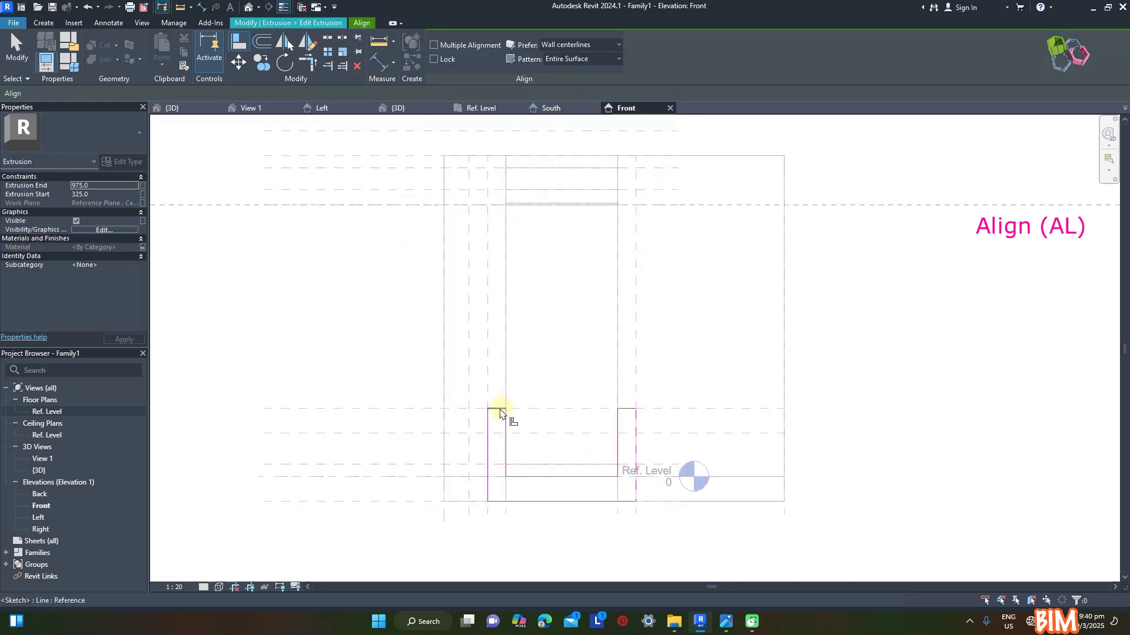
{"action": "left_click", "coordinate": [660, 206]}
{"action": "left_click", "coordinate": [456, 229]}
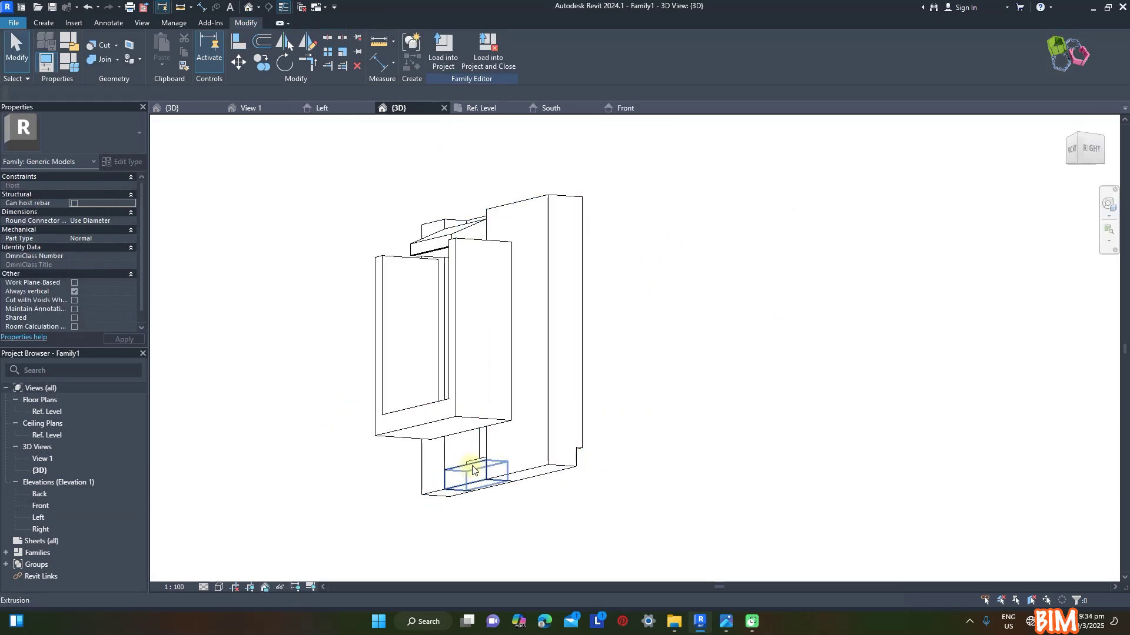
In the Left elevation, raise the floor extrusion below the opening to the Sill H reference plane, removing its conflicting constraints
{"action": "left_click", "coordinate": [467, 474]}
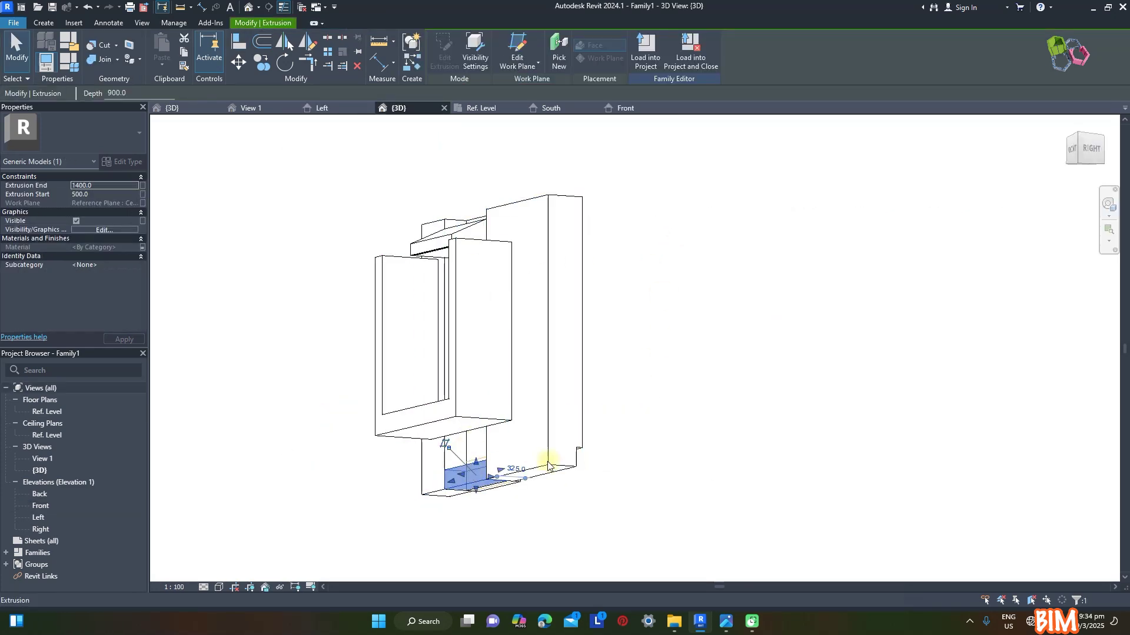
{"action": "left_click", "coordinate": [322, 108]}
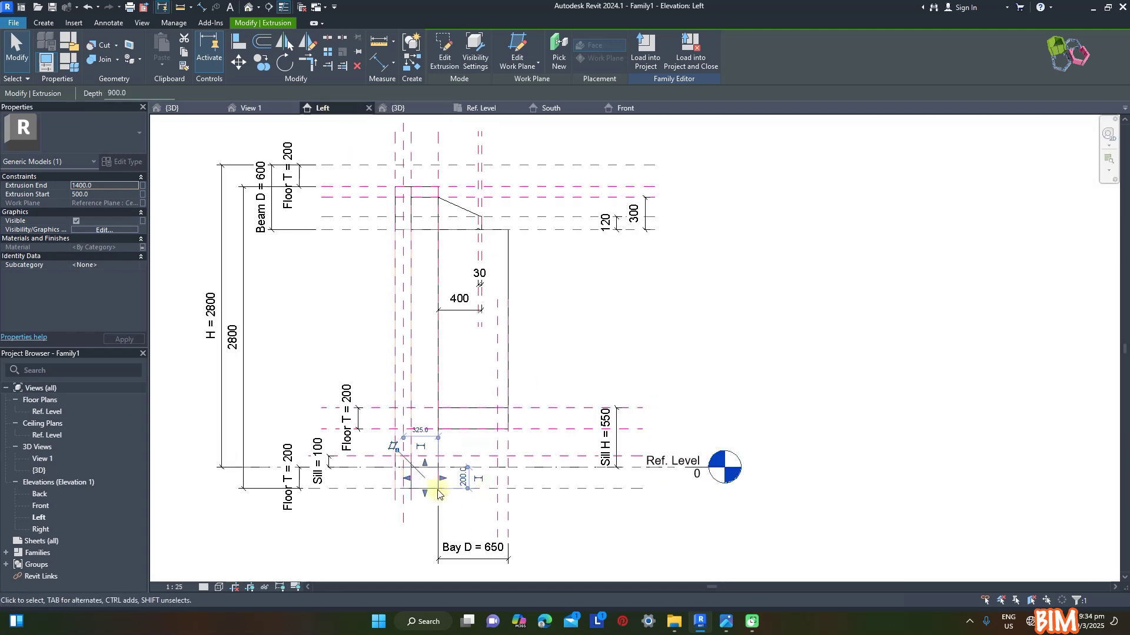
{"action": "left_click_drag", "start_coordinate": [425, 464], "coordinate": [424, 409]}
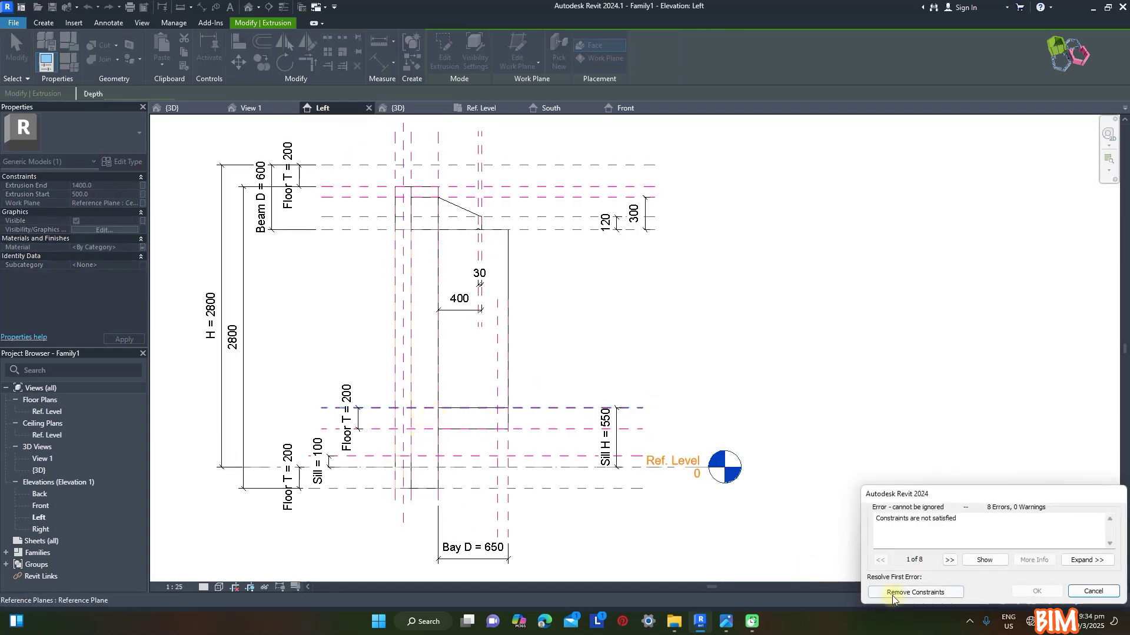
{"action": "left_click", "coordinate": [893, 597]}
{"action": "left_click_drag", "start_coordinate": [424, 465], "coordinate": [424, 408]}
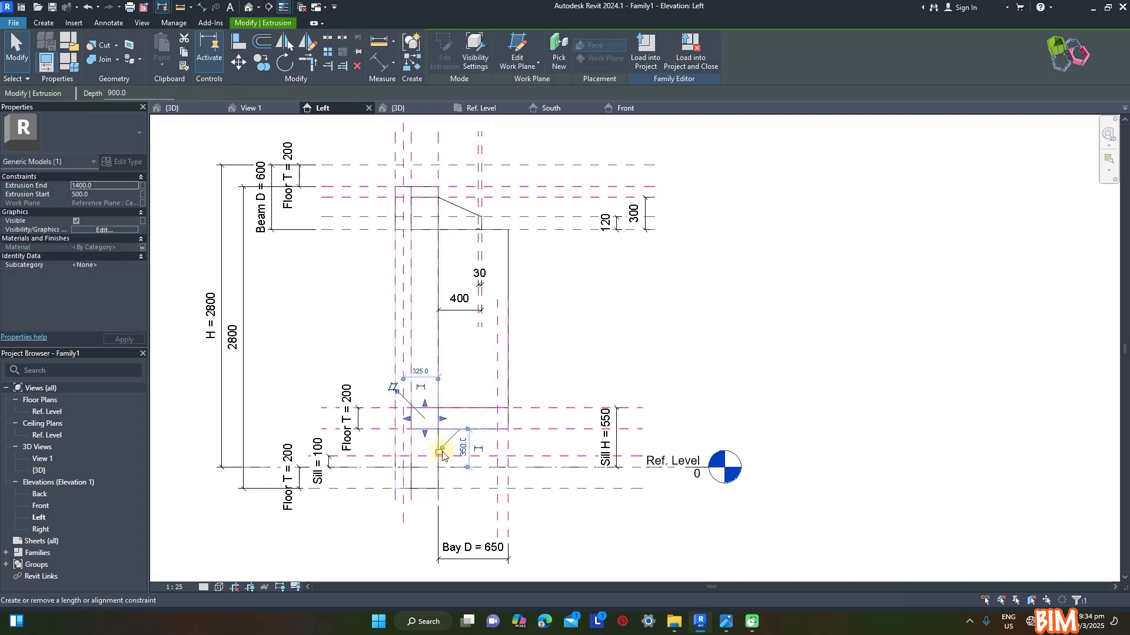
{"action": "left_click", "coordinate": [618, 348]}
Raise the opening void's bottom to the Sill H reference plane in the Left elevation, removing the conflicting constraints
{"action": "left_click", "coordinate": [400, 109]}
{"action": "middle_click_drag", "start_coordinate": [663, 446], "coordinate": [504, 458], "text": "shift"}
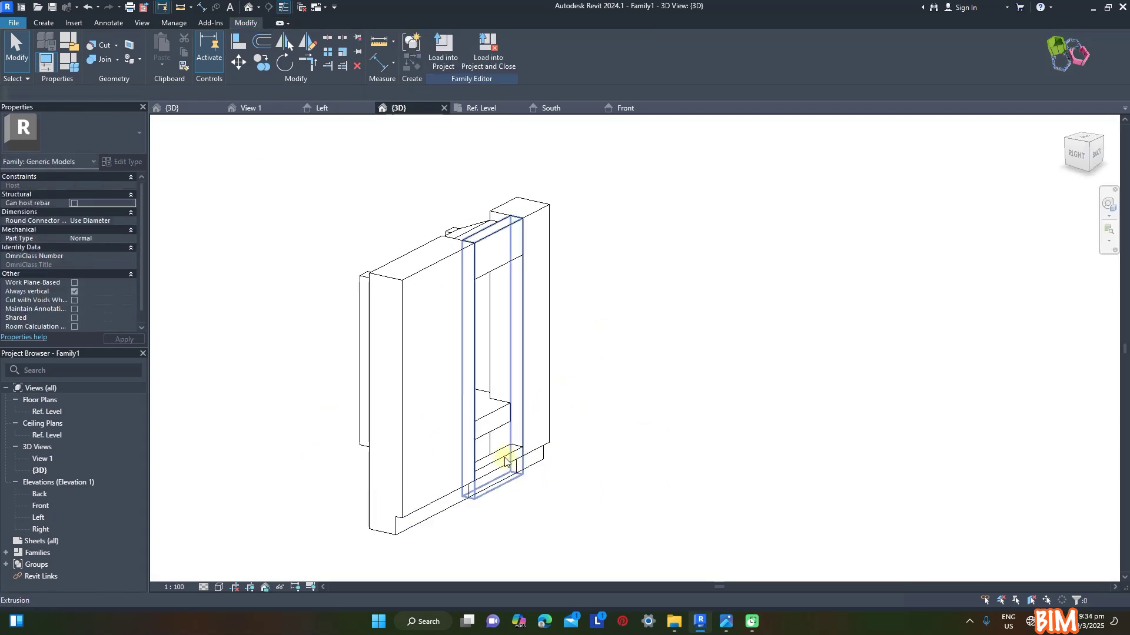
{"action": "left_click", "coordinate": [497, 462]}
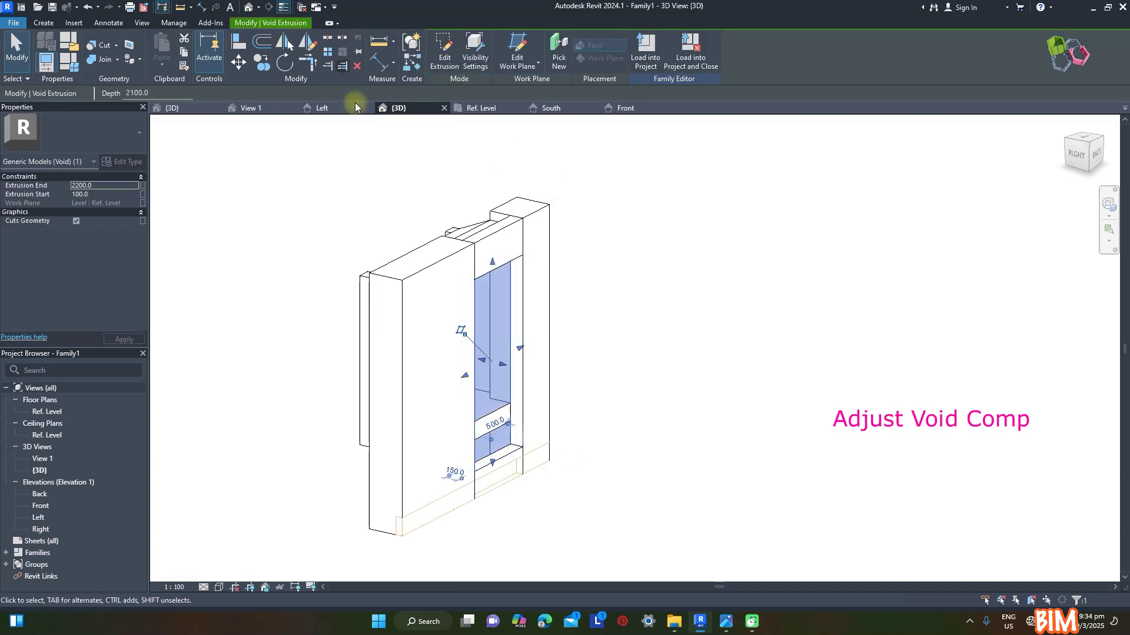
{"action": "left_click", "coordinate": [322, 109]}
{"action": "left_click_drag", "start_coordinate": [412, 466], "coordinate": [404, 411]}
{"action": "left_click", "coordinate": [917, 590]}
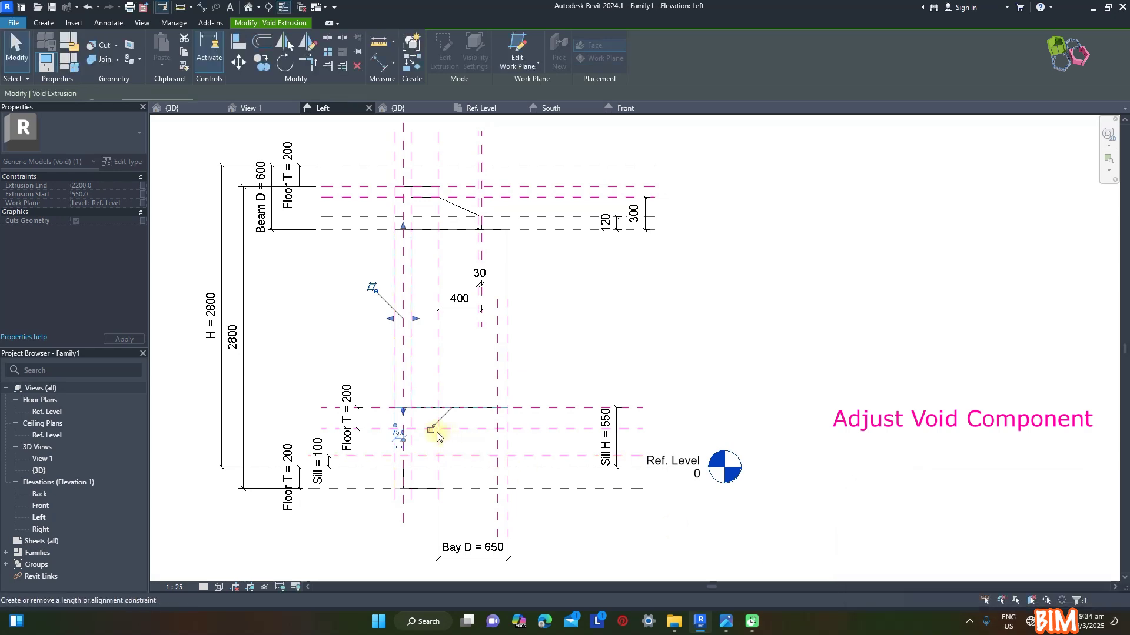
{"action": "key", "text": "Escape"}
Test the bay panel in 3D by setting the Opening W family parameter to 1200
{"action": "left_click", "coordinate": [398, 108]}
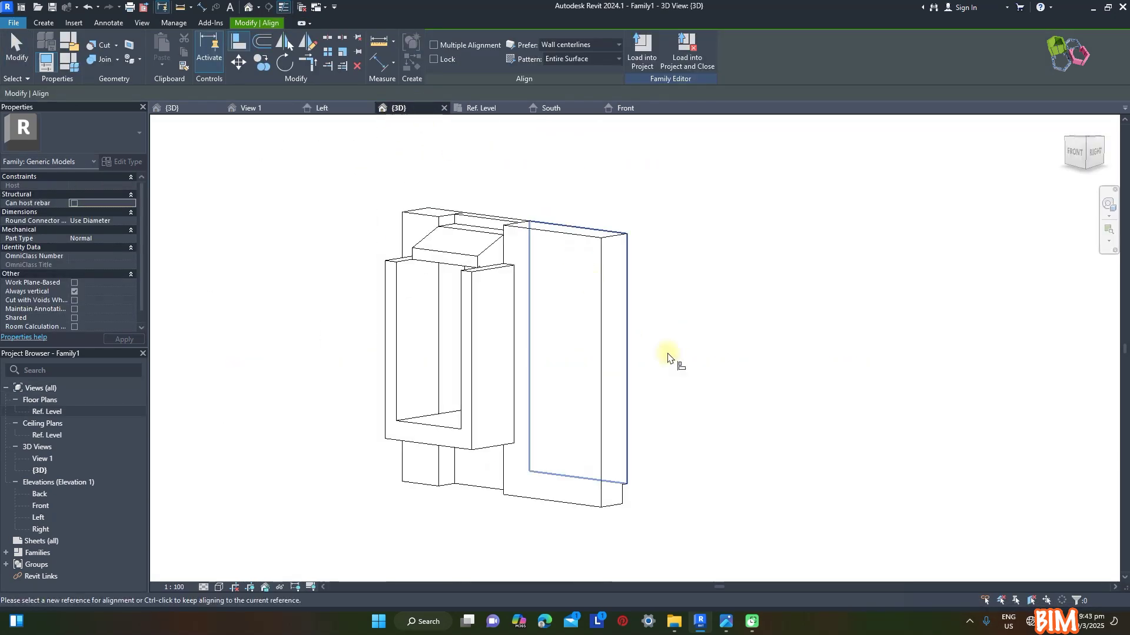
{"action": "middle_click_drag", "start_coordinate": [671, 358], "coordinate": [461, 354], "text": "shift"}
{"action": "middle_click_drag", "start_coordinate": [609, 352], "coordinate": [743, 403], "text": "shift"}
{"action": "left_click", "coordinate": [46, 65]}
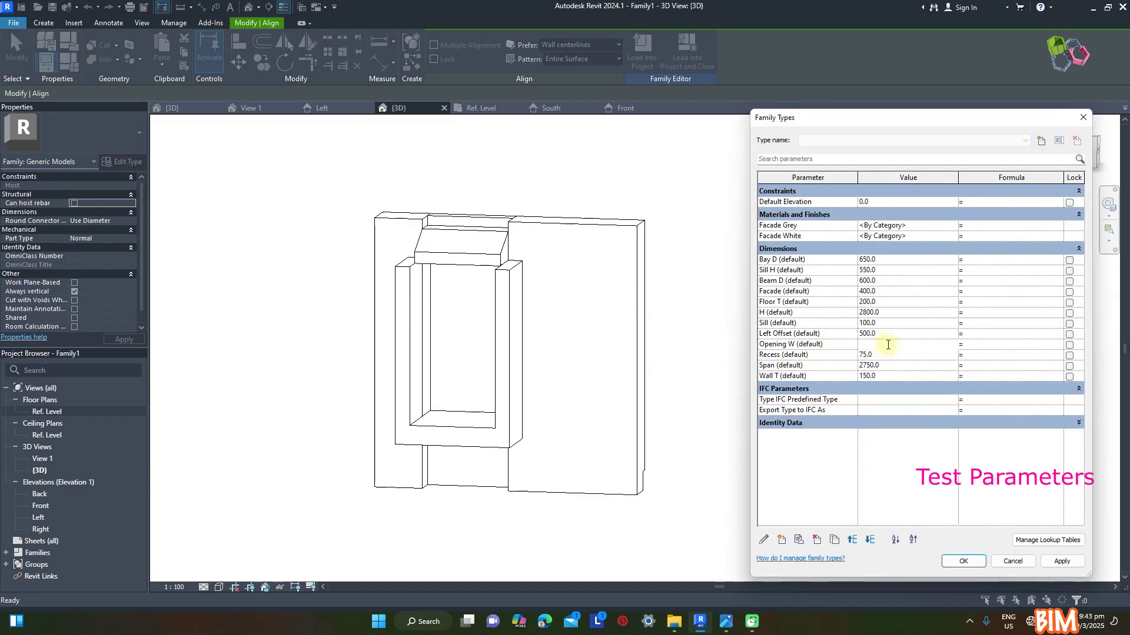
{"action": "left_click", "coordinate": [1061, 561]}
{"action": "left_click", "coordinate": [970, 561]}
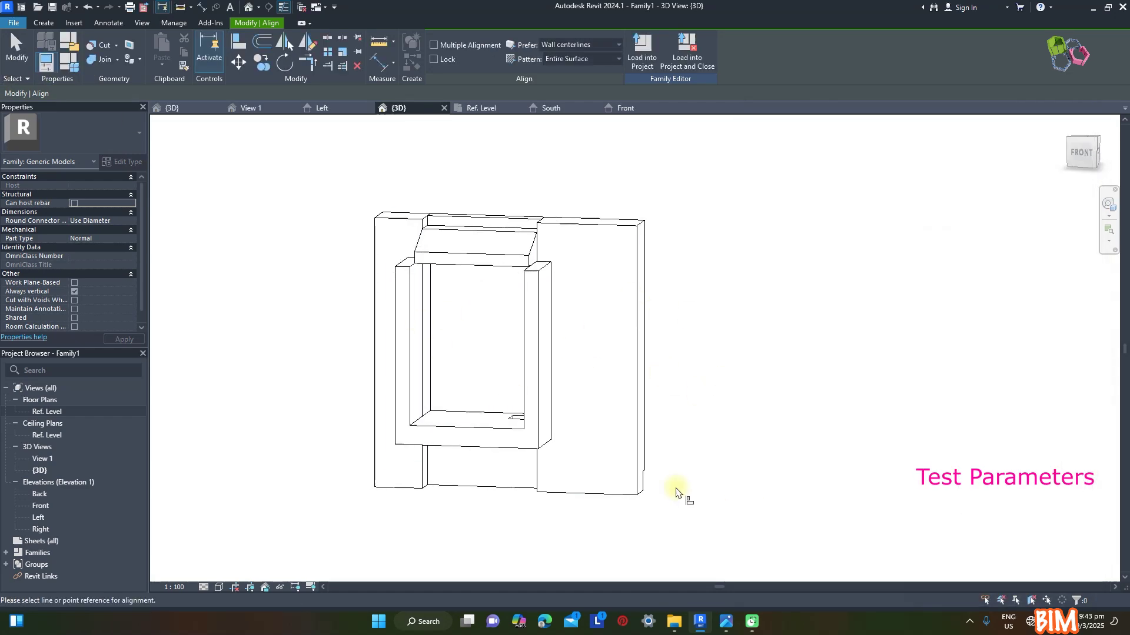
{"action": "middle_click_drag", "start_coordinate": [681, 495], "coordinate": [727, 236], "text": "shift"}
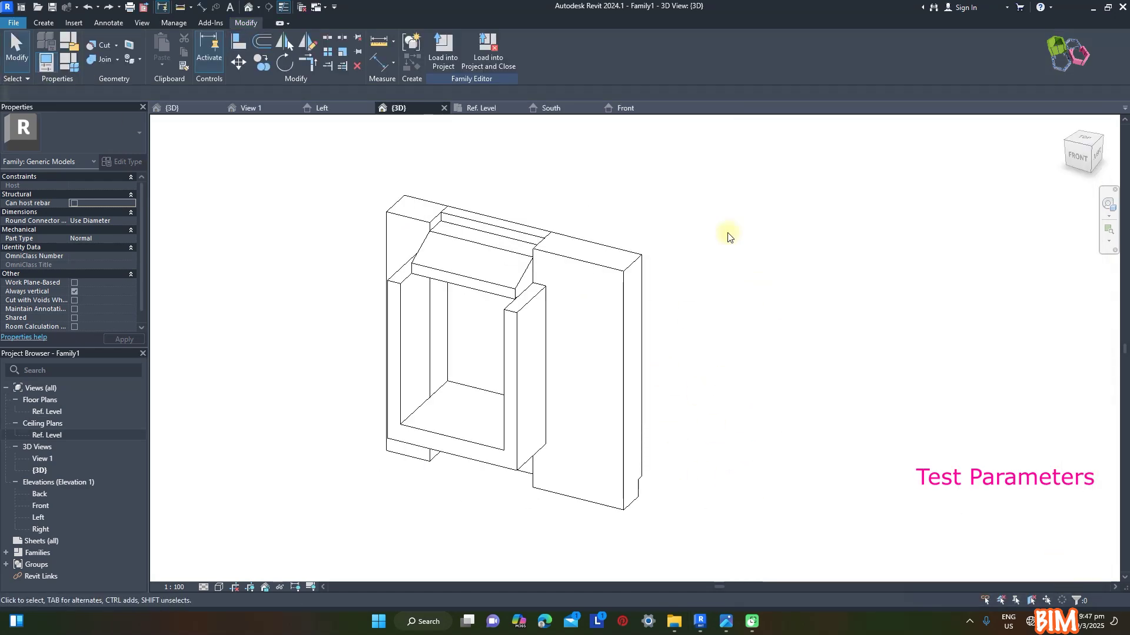
In the Left elevation, delete the 400 dimension between the facade face and the sun-shade's outer reference plane
{"action": "left_click", "coordinate": [497, 290]}
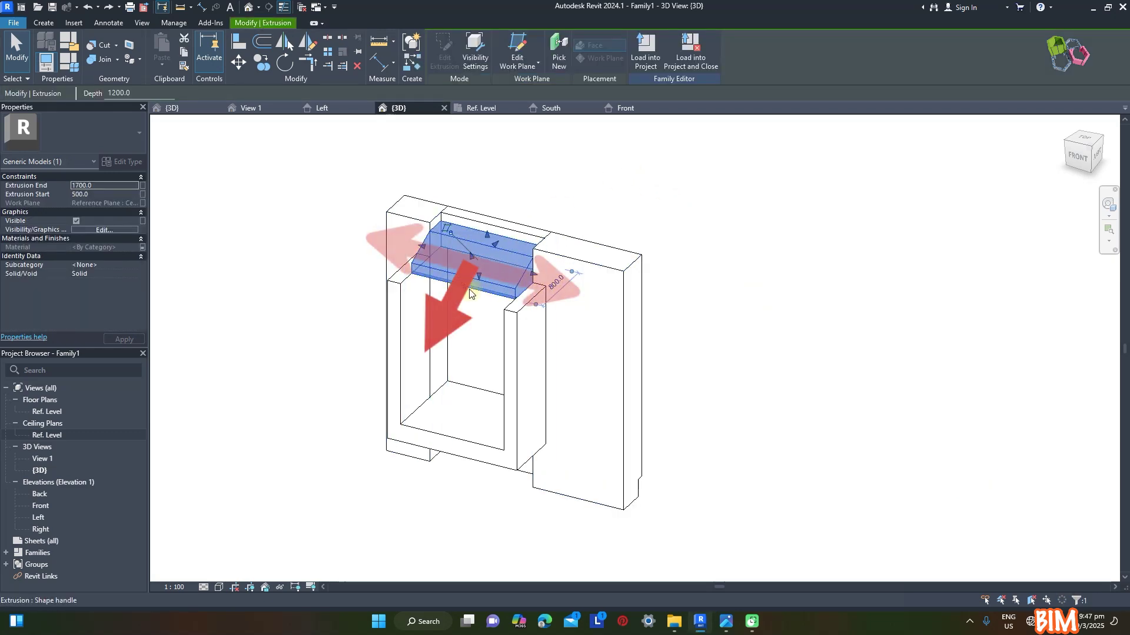
{"action": "left_click", "coordinate": [607, 172]}
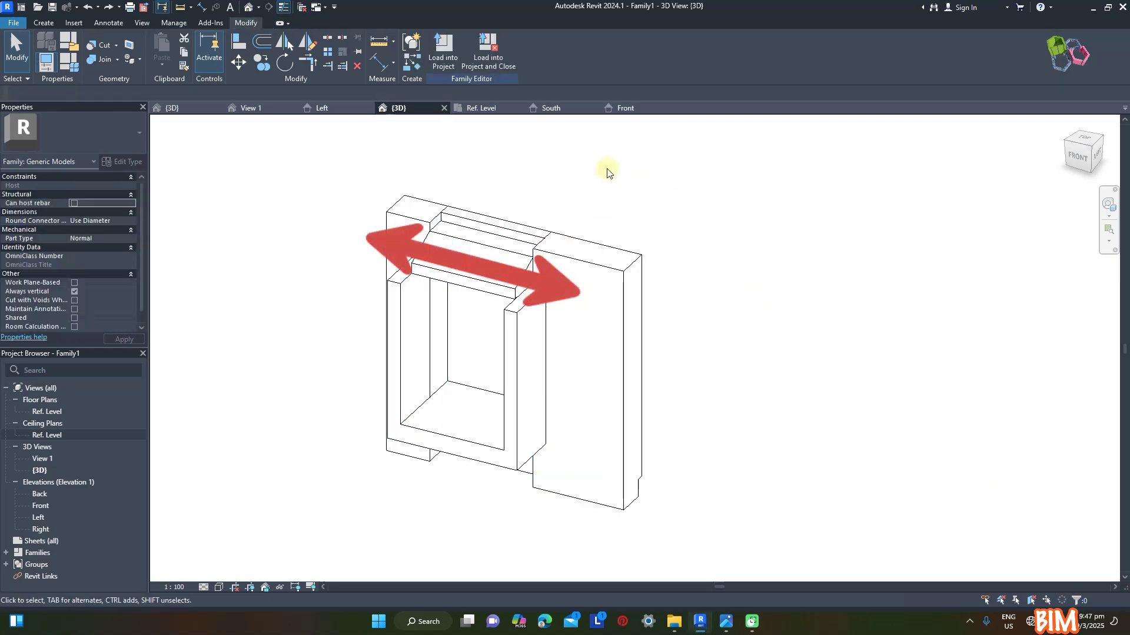
{"action": "left_click", "coordinate": [342, 111]}
{"action": "scroll", "coordinate": [560, 361], "scroll_direction": "down", "scroll_amount": 3}
{"action": "scroll", "coordinate": [537, 182], "scroll_direction": "up", "scroll_amount": 4}
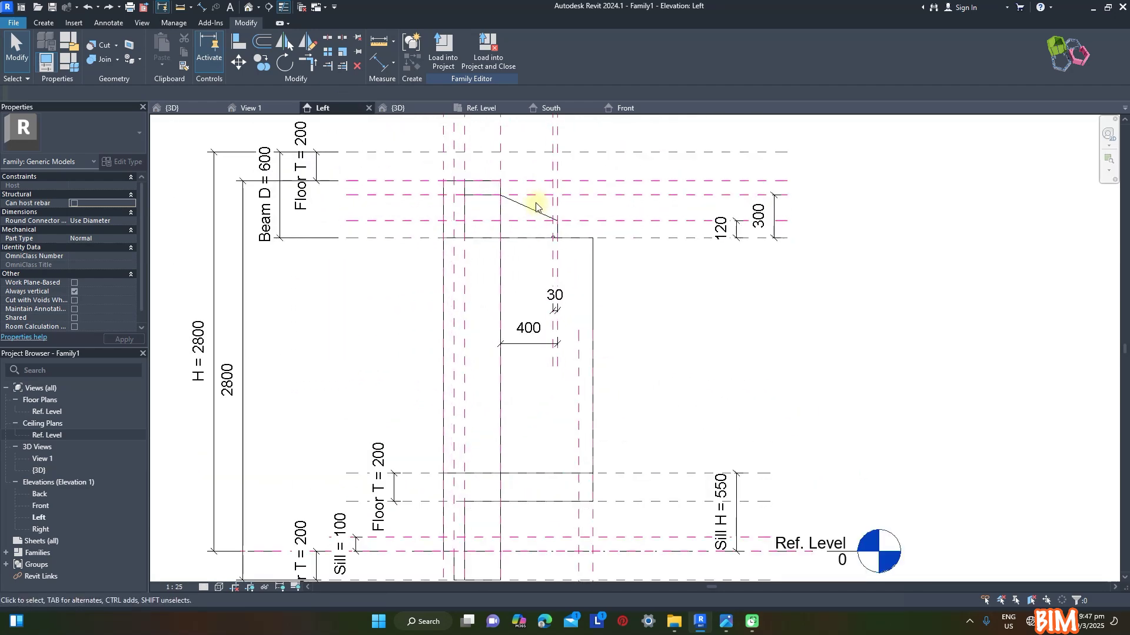
{"action": "left_click", "coordinate": [535, 207]}
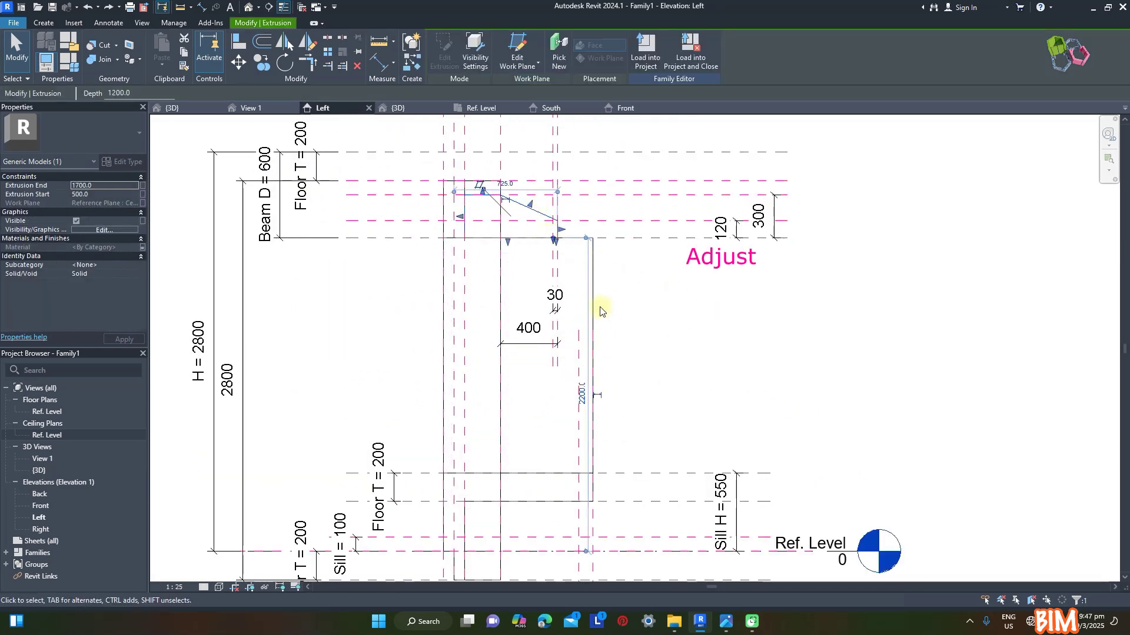
{"action": "left_click", "coordinate": [565, 323]}
{"action": "left_click", "coordinate": [534, 345]}
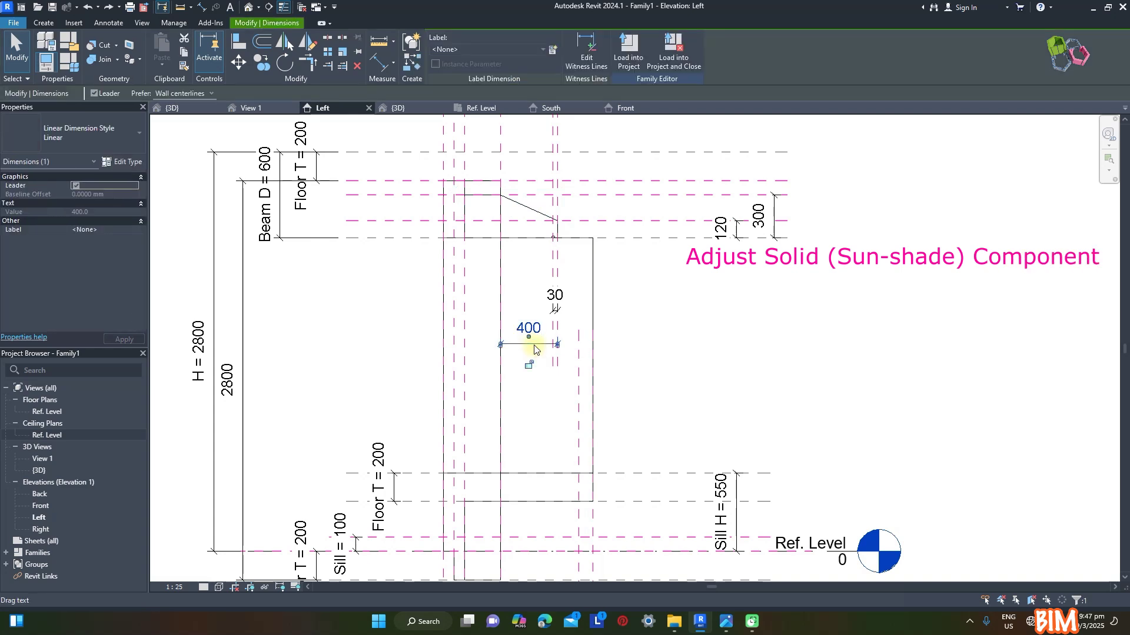
{"action": "key", "text": "Delete"}
Move the sun-shade's outer reference plane outward to about 480 mm beyond the bay's front face
{"action": "scroll", "coordinate": [562, 258], "scroll_direction": "up", "scroll_amount": 1}
{"action": "left_click", "coordinate": [553, 263]}
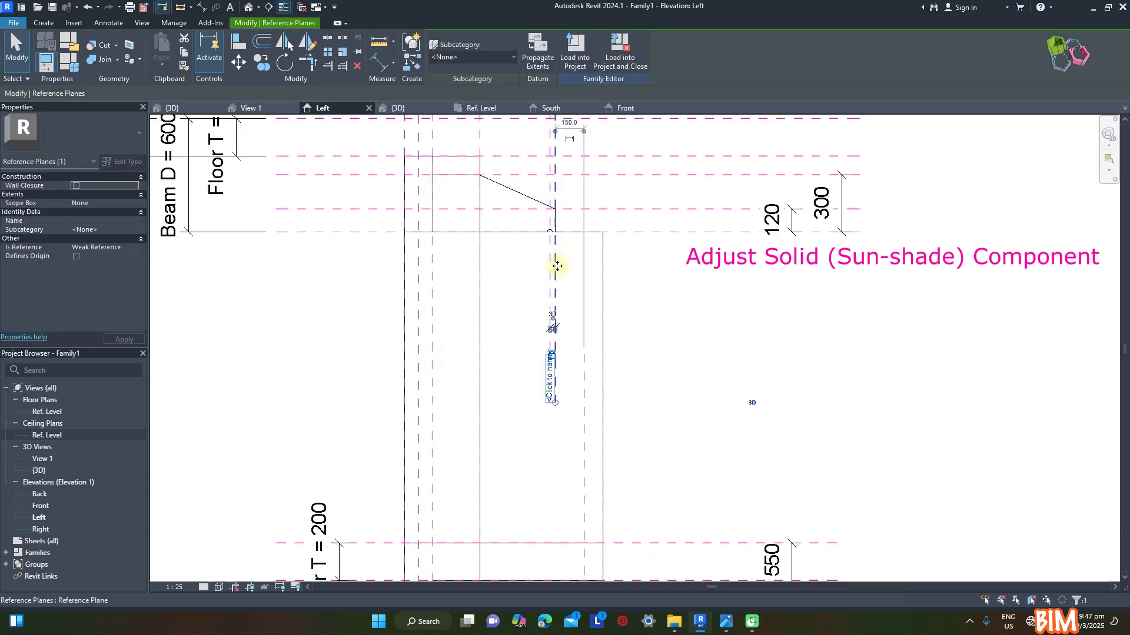
{"action": "left_click_drag", "start_coordinate": [557, 267], "coordinate": [695, 272]}
{"action": "left_click", "coordinate": [745, 283]}
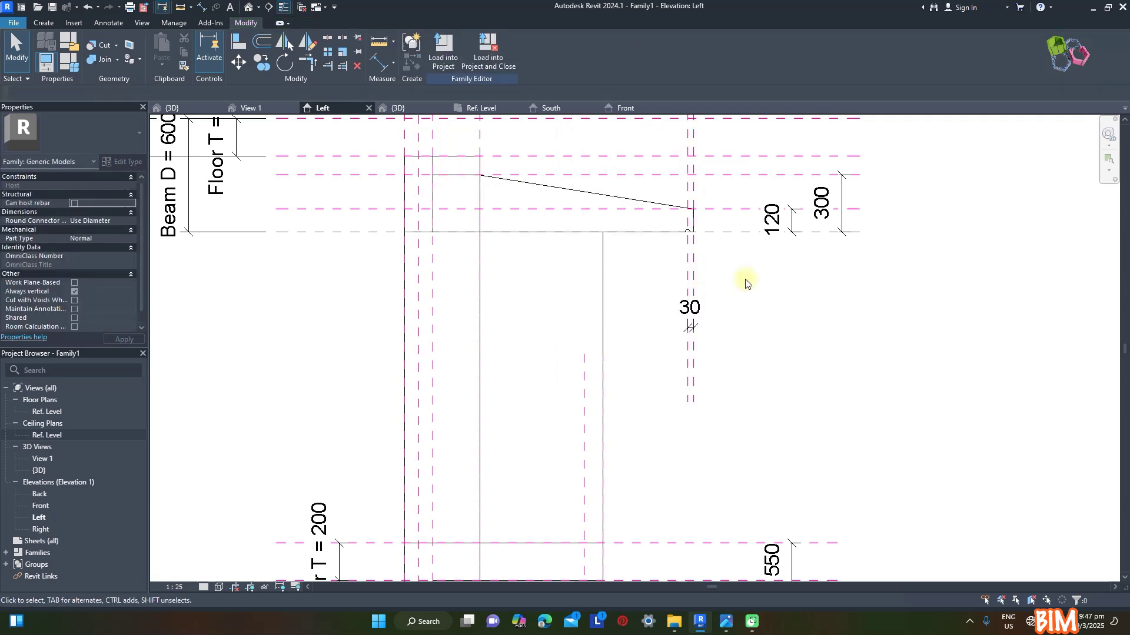
Dimension from the bay's front reference plane to the sun-shade's outer reference plane
{"action": "key", "text": "d"}
{"action": "key", "text": "i"}
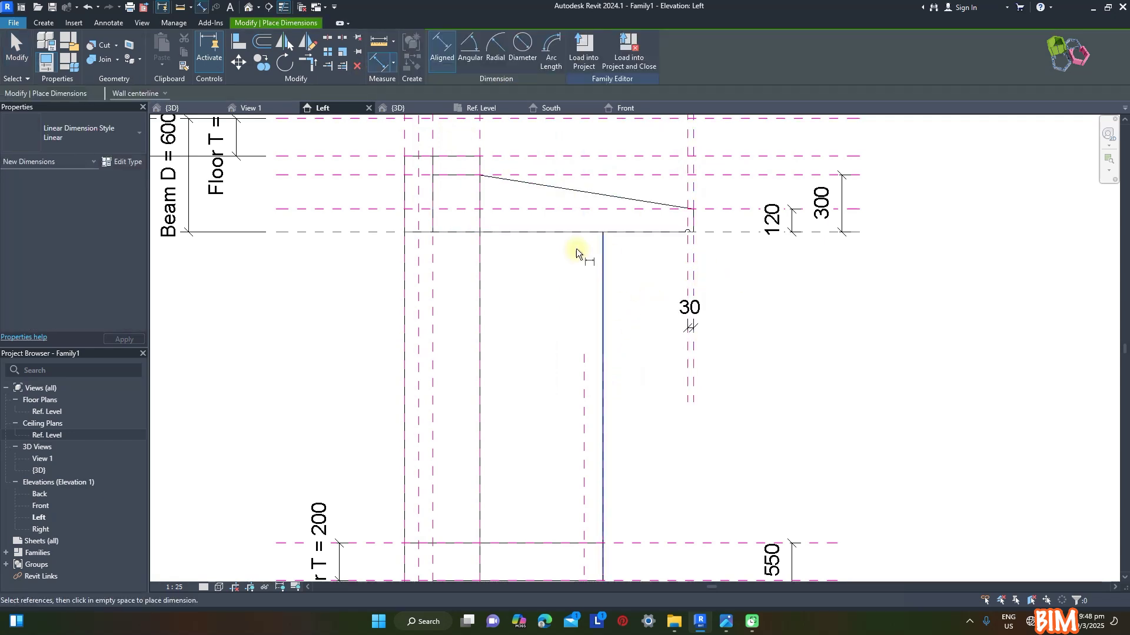
{"action": "scroll", "coordinate": [610, 252], "scroll_direction": "down", "scroll_amount": 1}
{"action": "left_click", "coordinate": [597, 347]}
{"action": "scroll", "coordinate": [663, 255], "scroll_direction": "up", "scroll_amount": 1}
{"action": "left_click", "coordinate": [664, 258]}
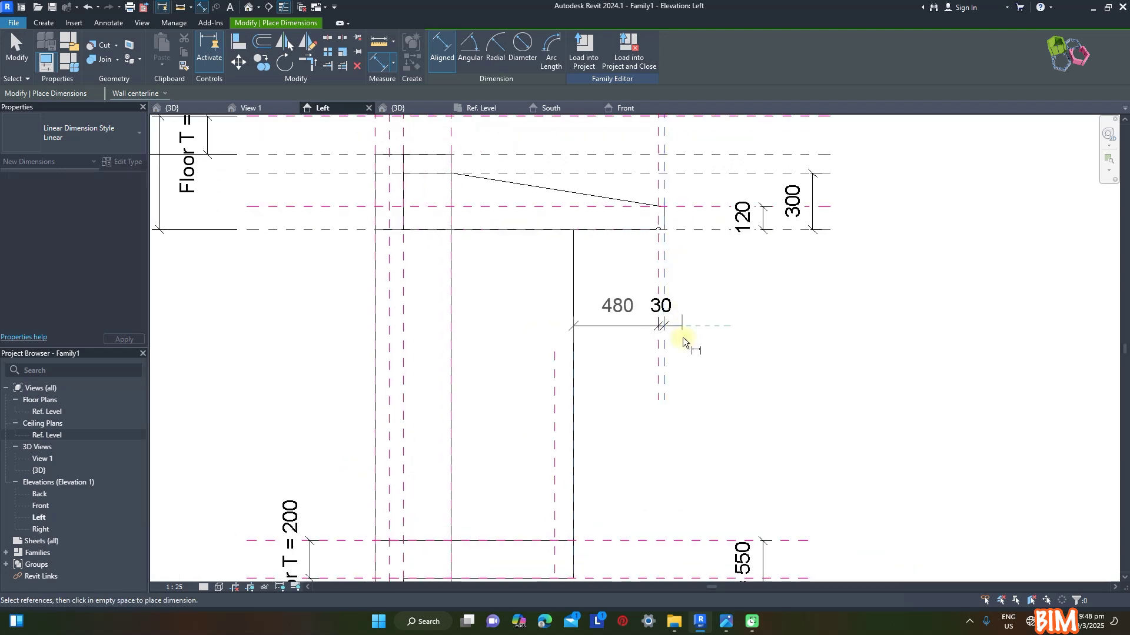
{"action": "left_click", "coordinate": [694, 361]}
{"action": "key", "text": "Escape"}
{"action": "key", "text": "Escape"}
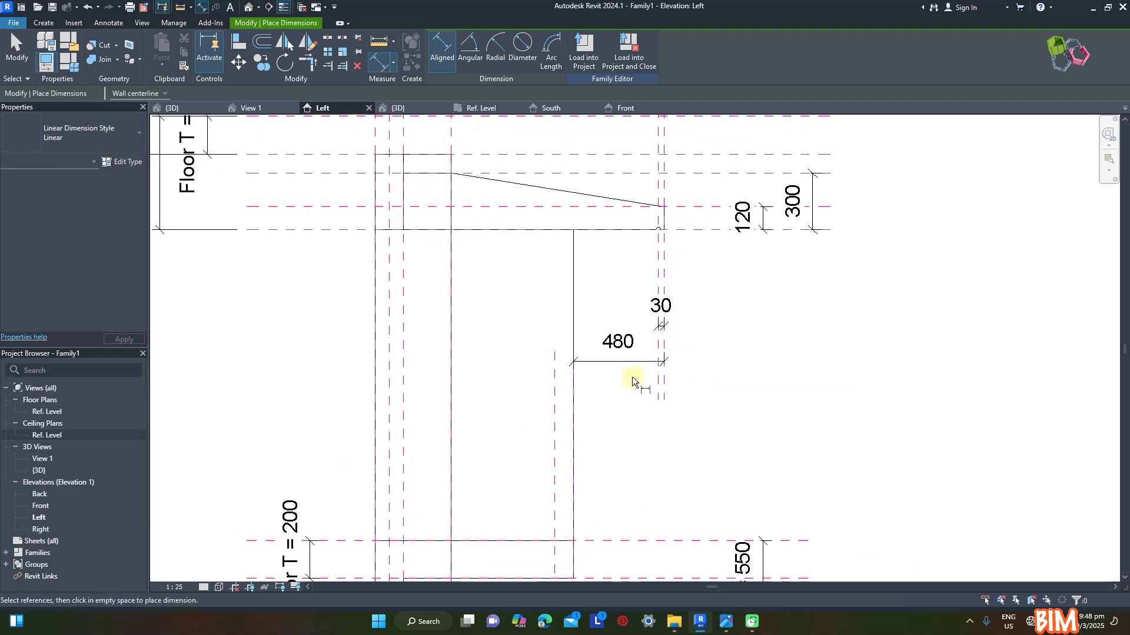
Set the sun-shade's projection beyond the bay front to 400 mm
{"action": "left_click", "coordinate": [664, 383]}
{"action": "left_click", "coordinate": [623, 351]}
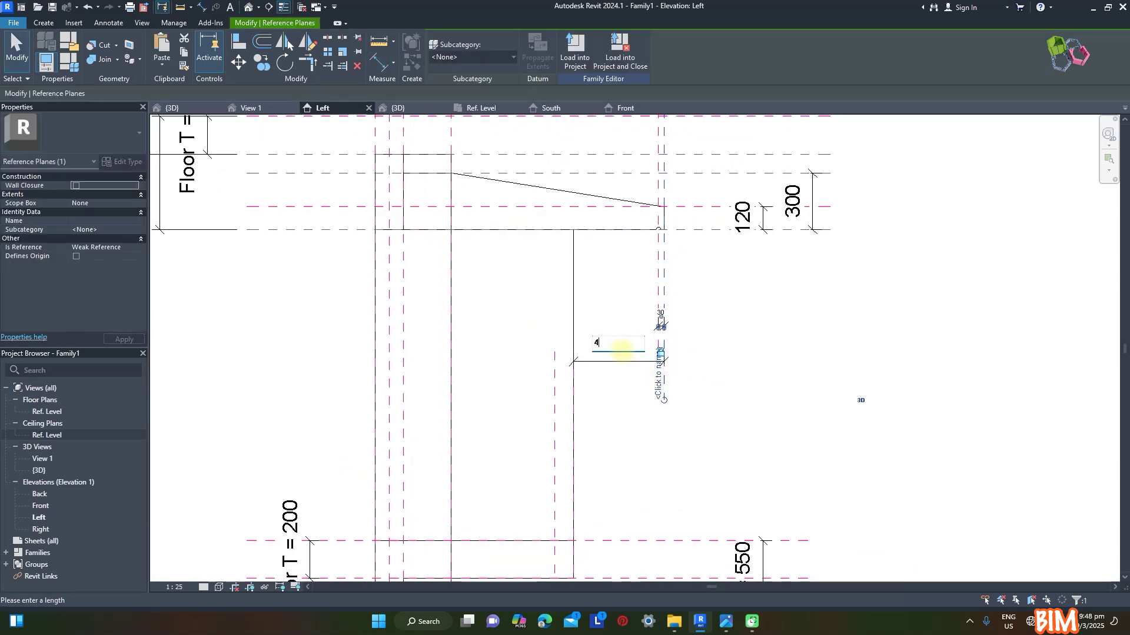
{"action": "type", "text": "400"}
{"action": "key", "text": "Return"}
{"action": "left_click", "coordinate": [613, 346]}
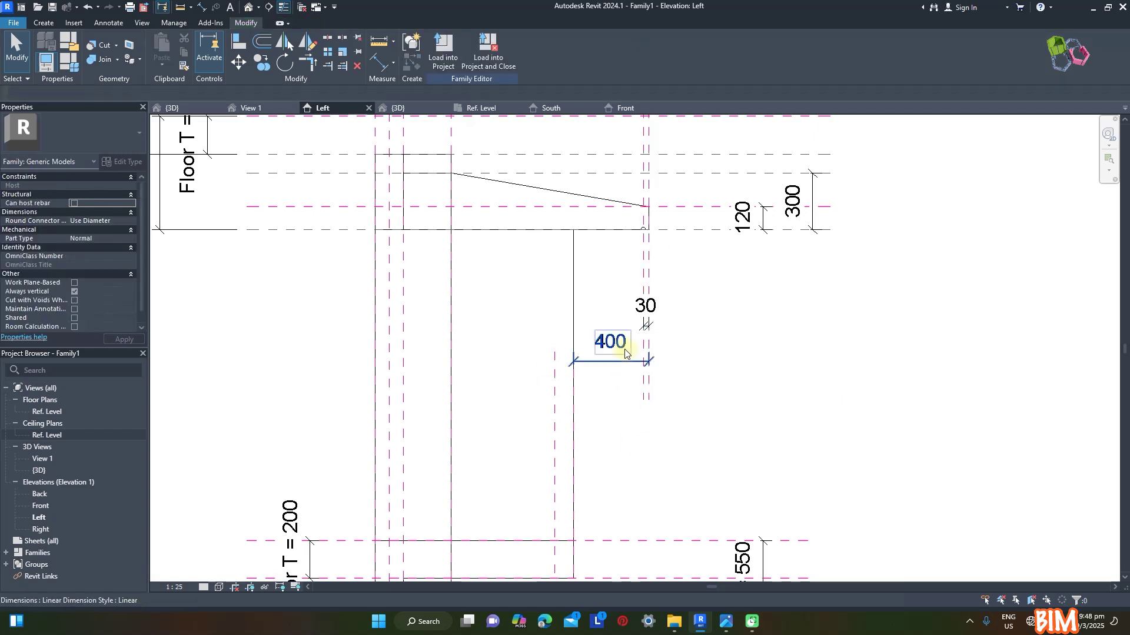
{"action": "left_click", "coordinate": [765, 372]}
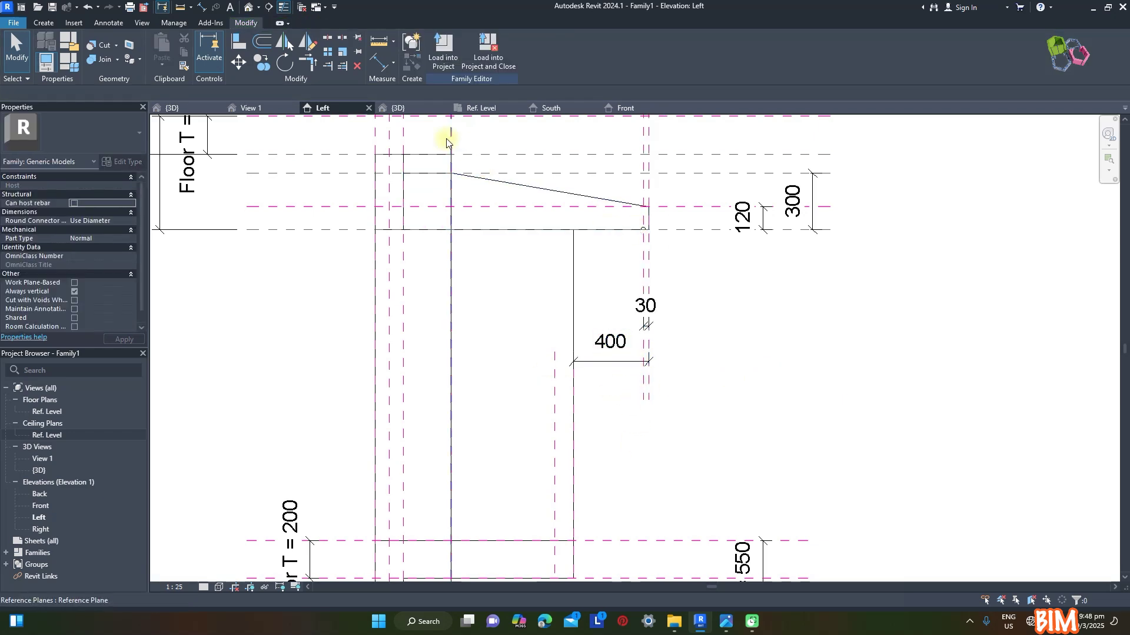
In the Ref. Level ceiling plan, extend the sun-shade's left end to the outer reference plane of the bay's left side wall and lock it
{"action": "left_click", "coordinate": [412, 109]}
{"action": "left_click", "coordinate": [498, 301]}
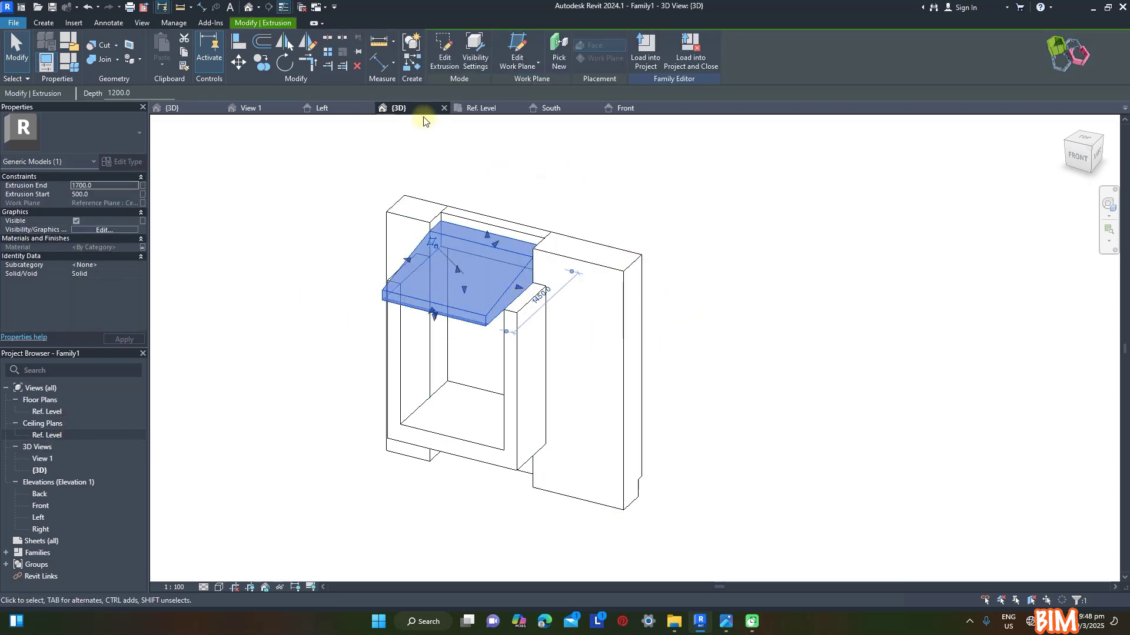
{"action": "left_click", "coordinate": [482, 108]}
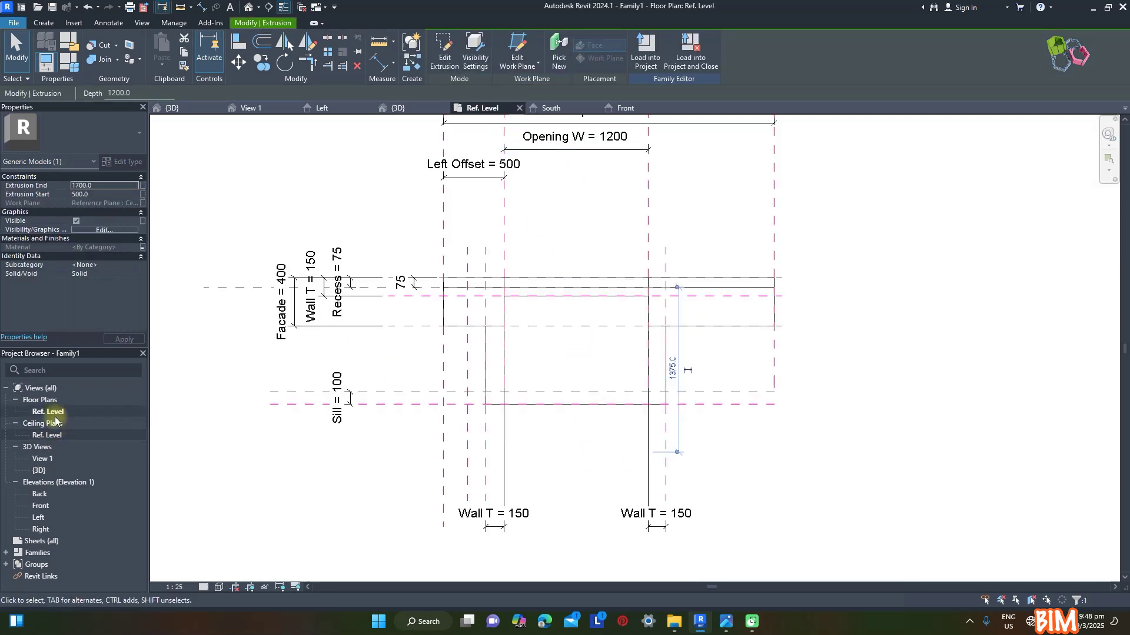
{"action": "double_click", "coordinate": [57, 435]}
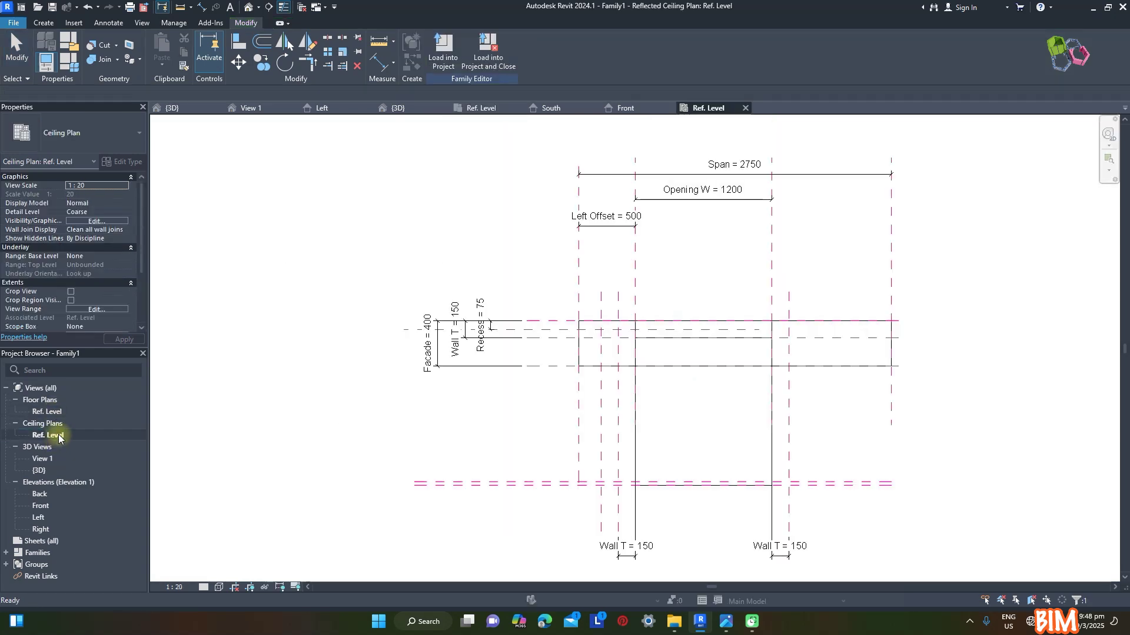
{"action": "left_click", "coordinate": [635, 412]}
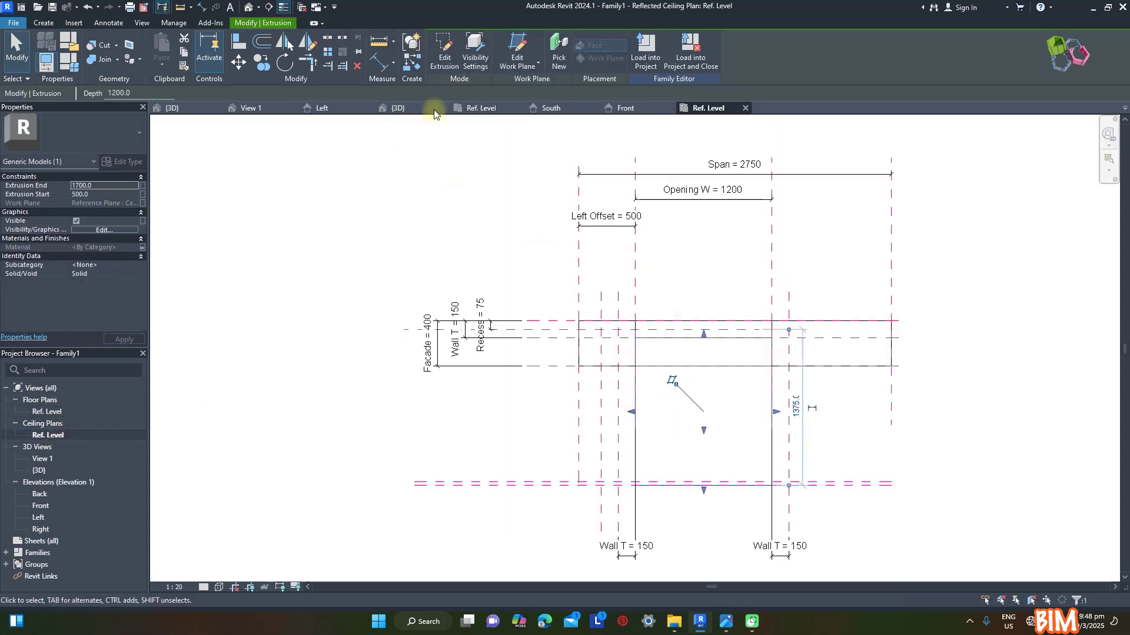
{"action": "left_click", "coordinate": [412, 108]}
{"action": "left_click", "coordinate": [708, 108]}
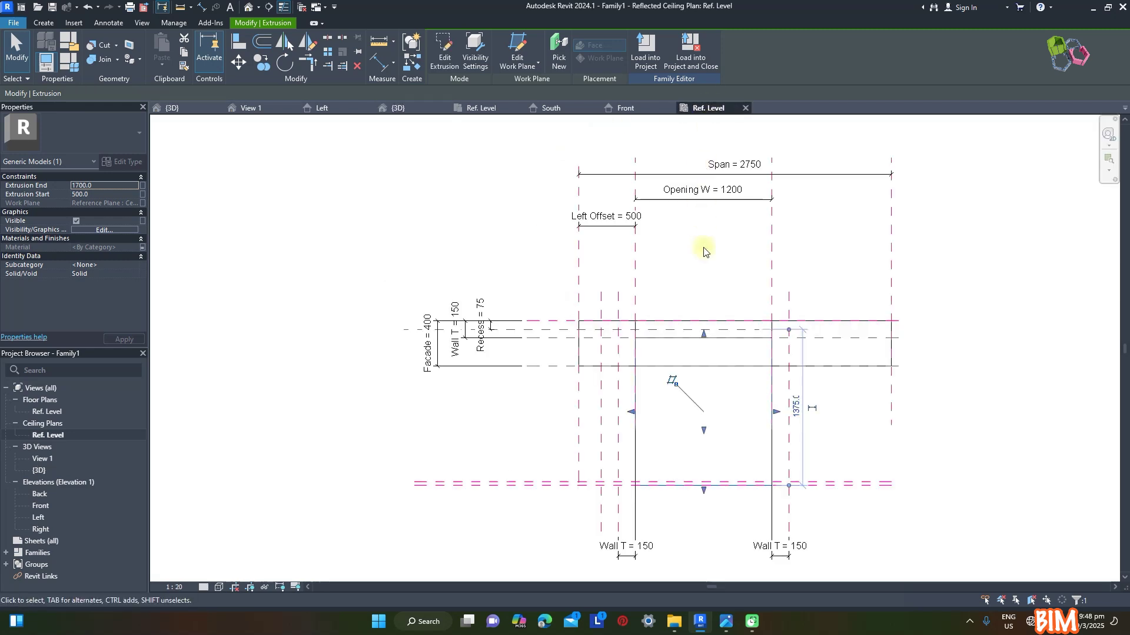
{"action": "left_click_drag", "start_coordinate": [634, 415], "coordinate": [615, 414]}
{"action": "left_click", "coordinate": [895, 592]}
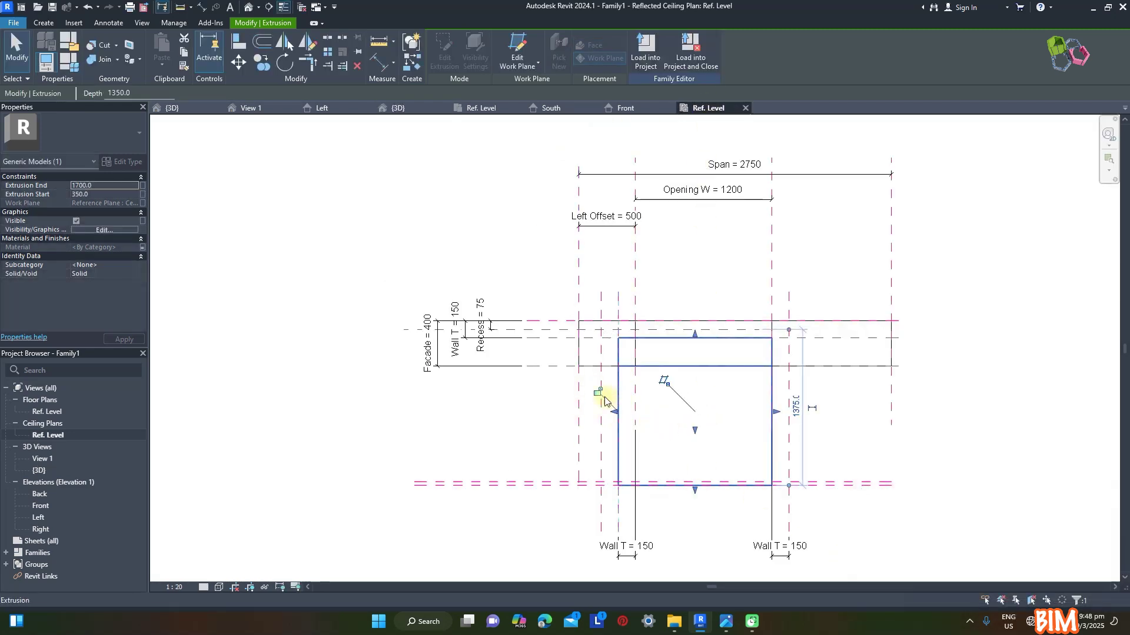
{"action": "left_click", "coordinate": [602, 398]}
Extend the sun-shade's right end to the outer reference plane of the bay's right side wall
{"action": "left_click_drag", "start_coordinate": [777, 412], "coordinate": [793, 413]}
{"action": "left_click", "coordinate": [895, 592]}
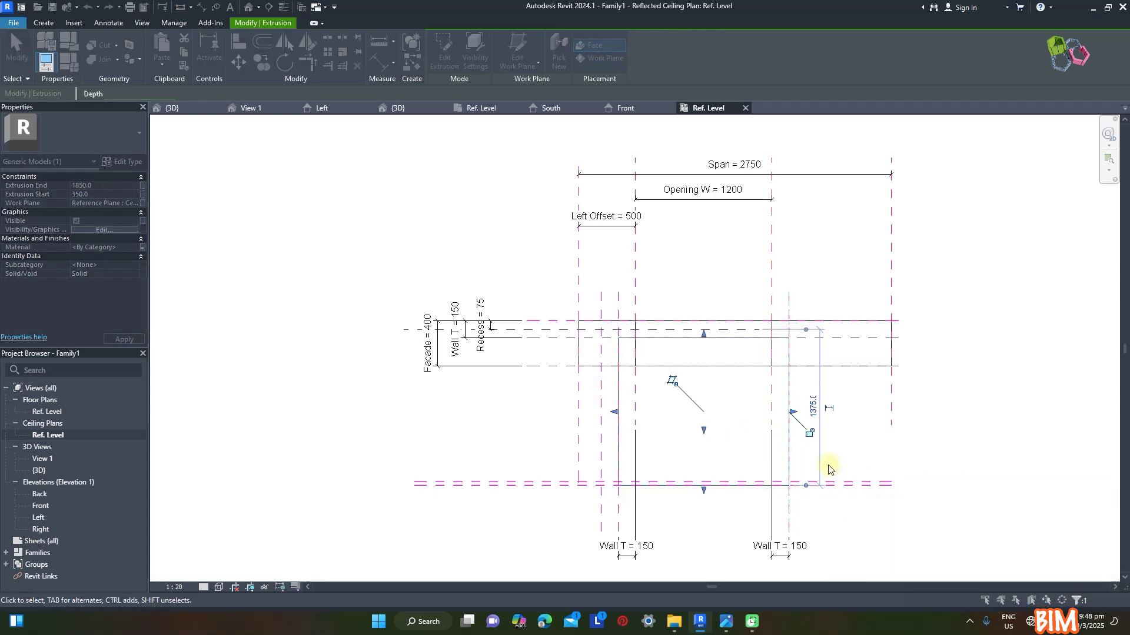
{"action": "left_click", "coordinate": [700, 263]}
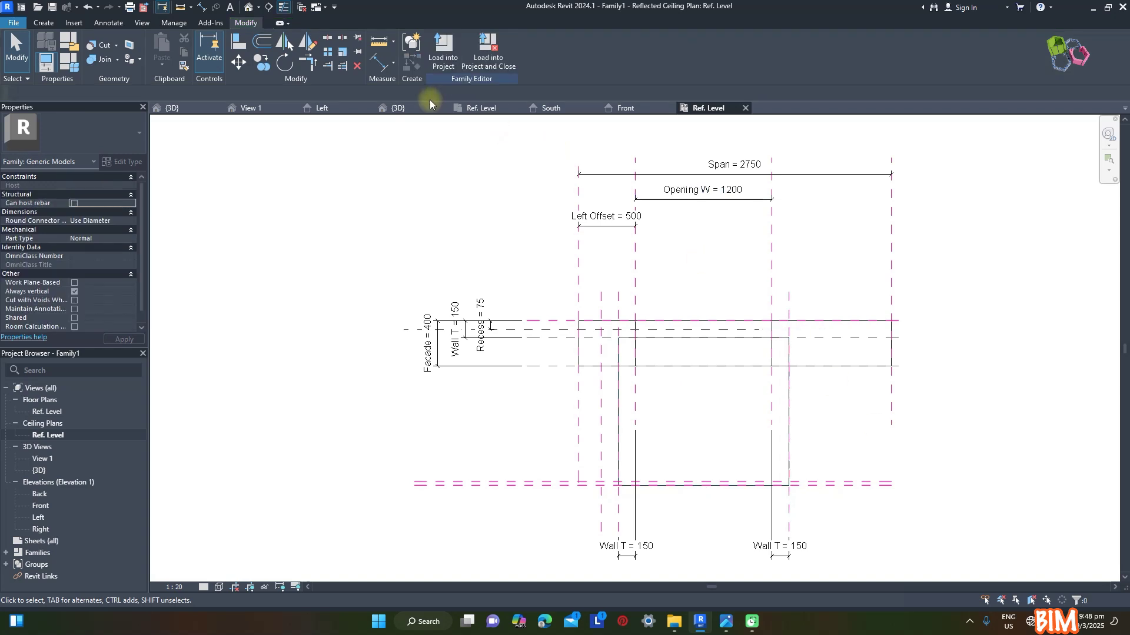
Start a void extrusion in the ceiling plan and sketch a 150 by 250 rectangle where the sun-shade overlaps the left facade wall, locked to the references
{"action": "left_click", "coordinate": [414, 106]}
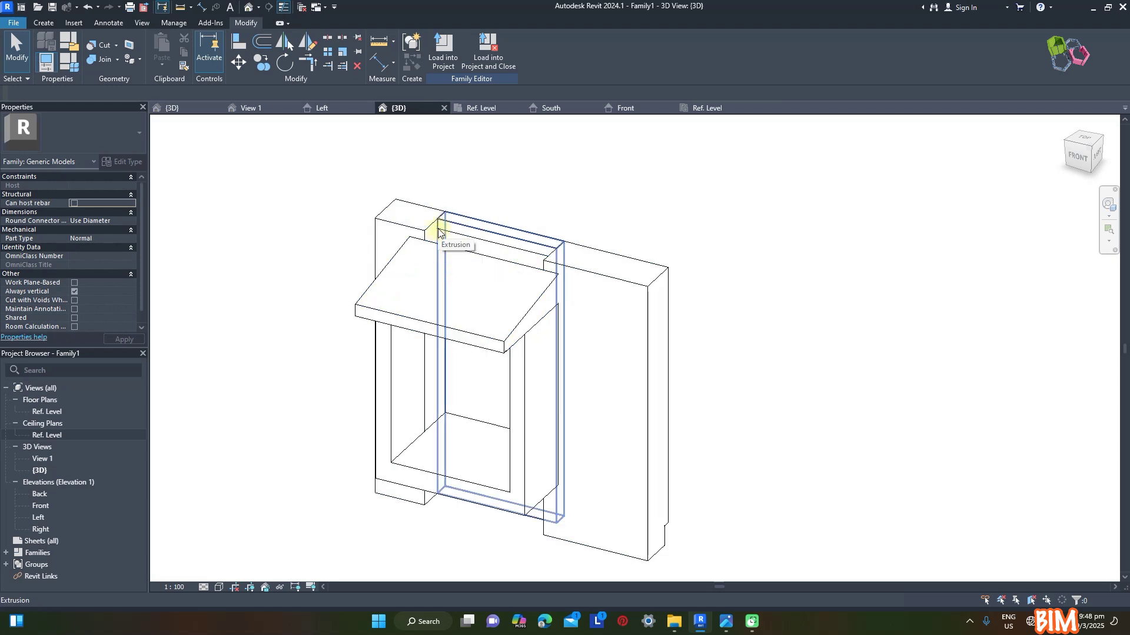
{"action": "left_click", "coordinate": [706, 107]}
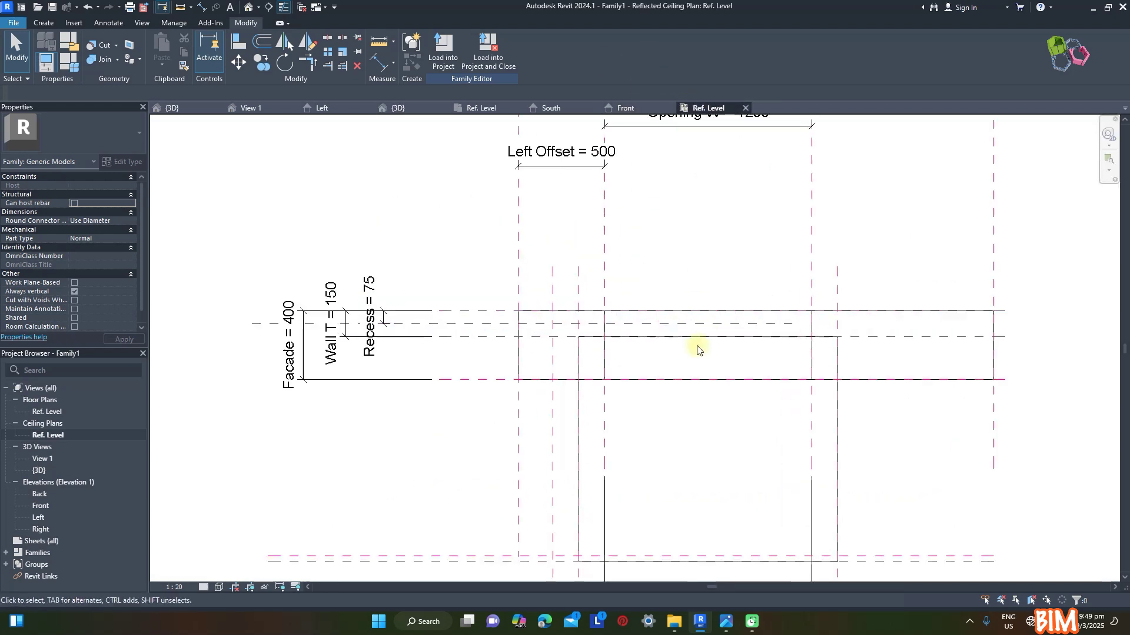
{"action": "scroll", "coordinate": [540, 340], "scroll_direction": "up", "scroll_amount": 2}
{"action": "scroll", "coordinate": [226, 199], "scroll_direction": "down", "scroll_amount": 1}
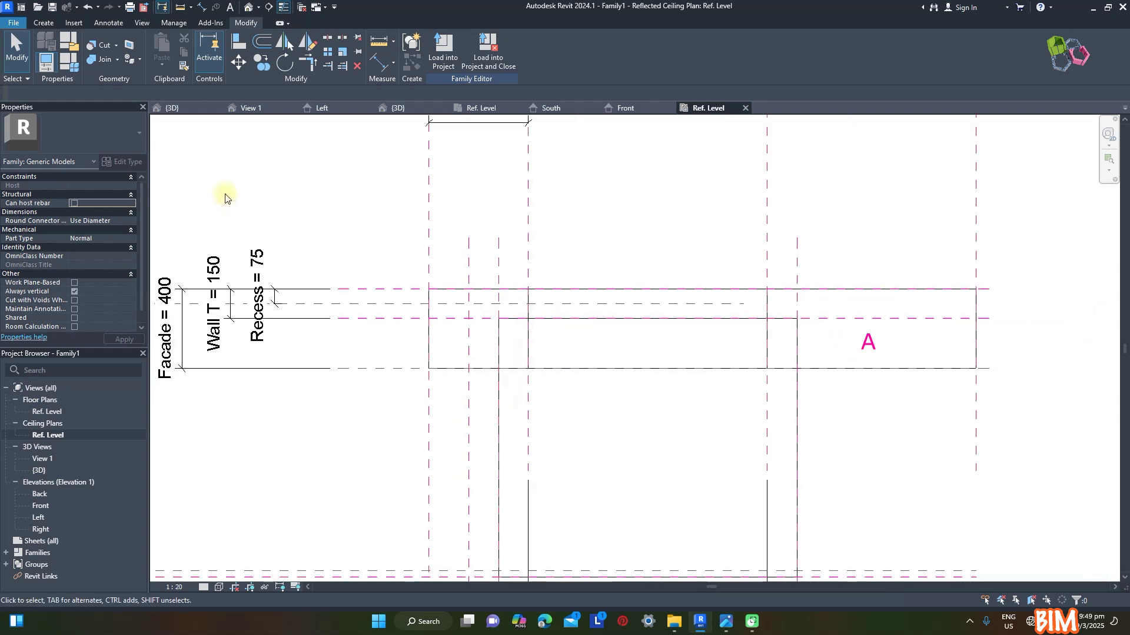
{"action": "left_click", "coordinate": [44, 22]}
{"action": "left_click", "coordinate": [229, 50]}
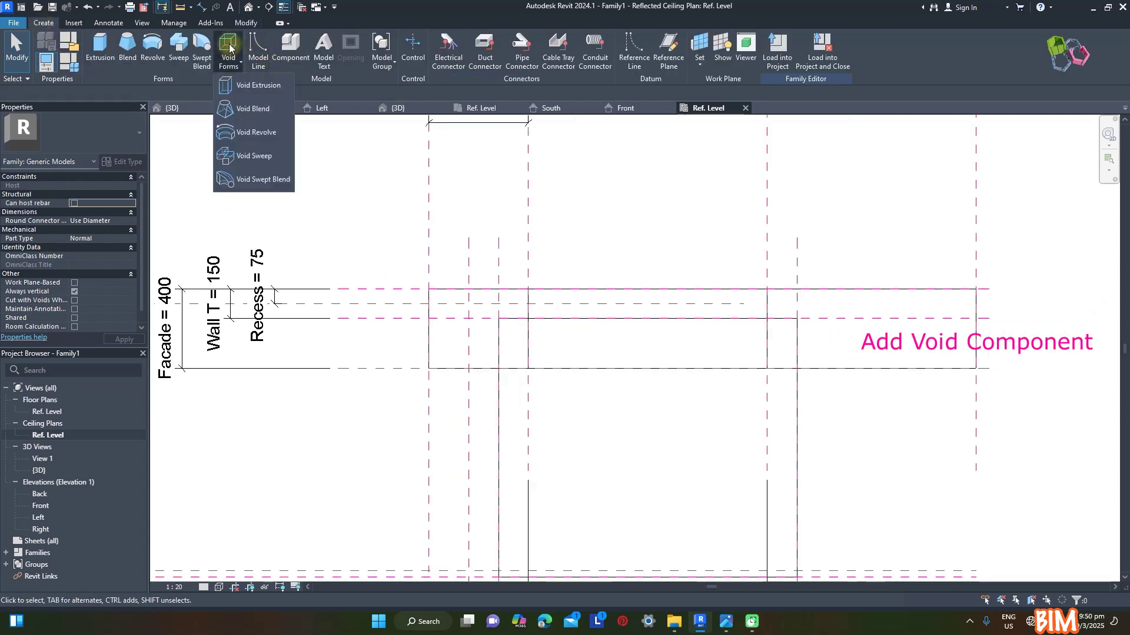
{"action": "left_click", "coordinate": [254, 85]}
{"action": "left_click", "coordinate": [477, 44]}
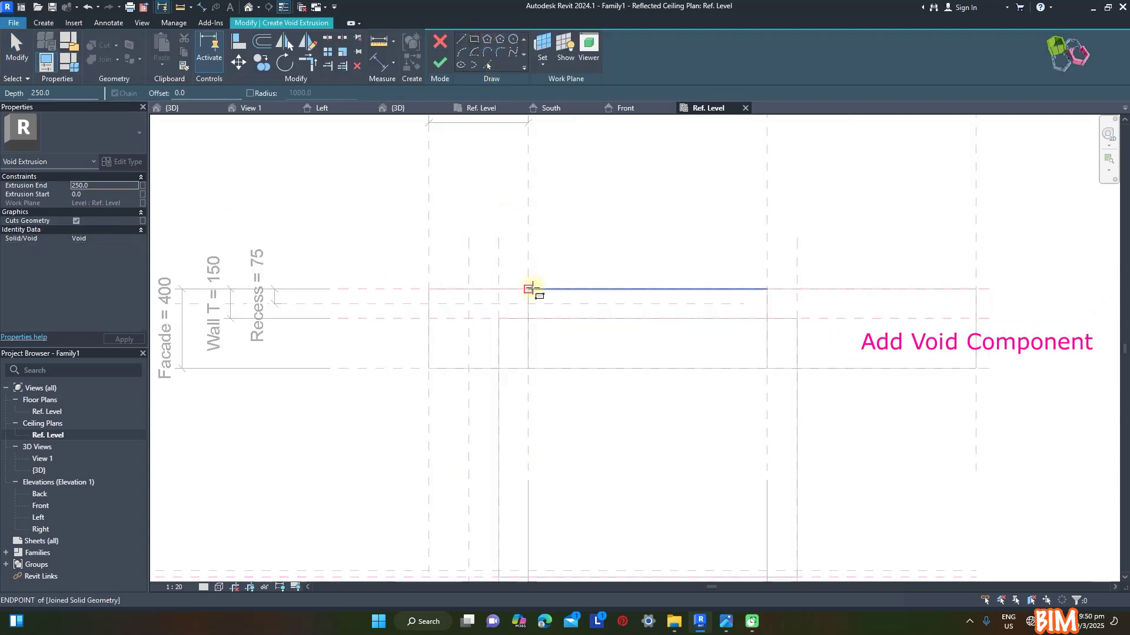
{"action": "left_click", "coordinate": [499, 319]}
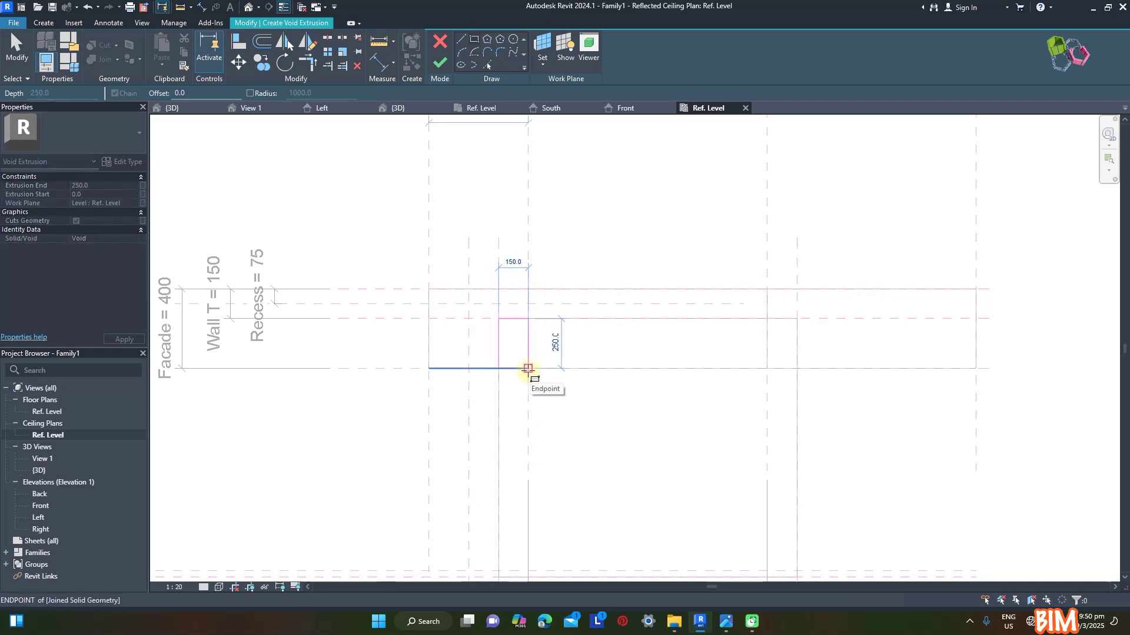
{"action": "left_click", "coordinate": [590, 372]}
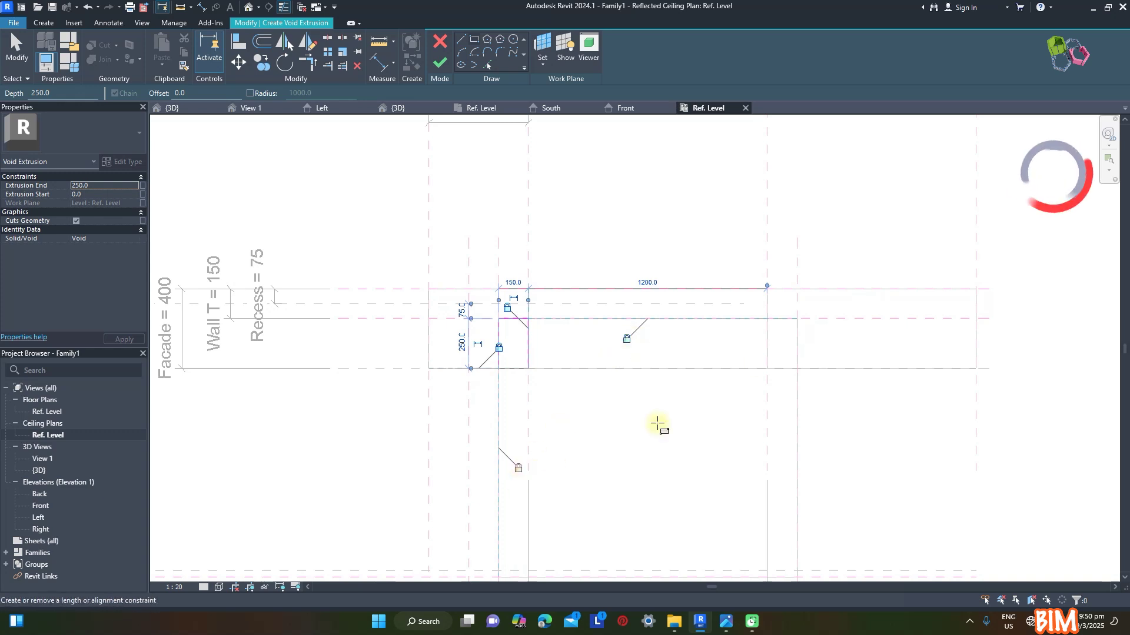
Sketch a matching locked rectangle where the sun-shade overlaps the right facade wall and finish the void extrusion
{"action": "left_click", "coordinate": [766, 319]}
{"action": "left_click", "coordinate": [797, 368]}
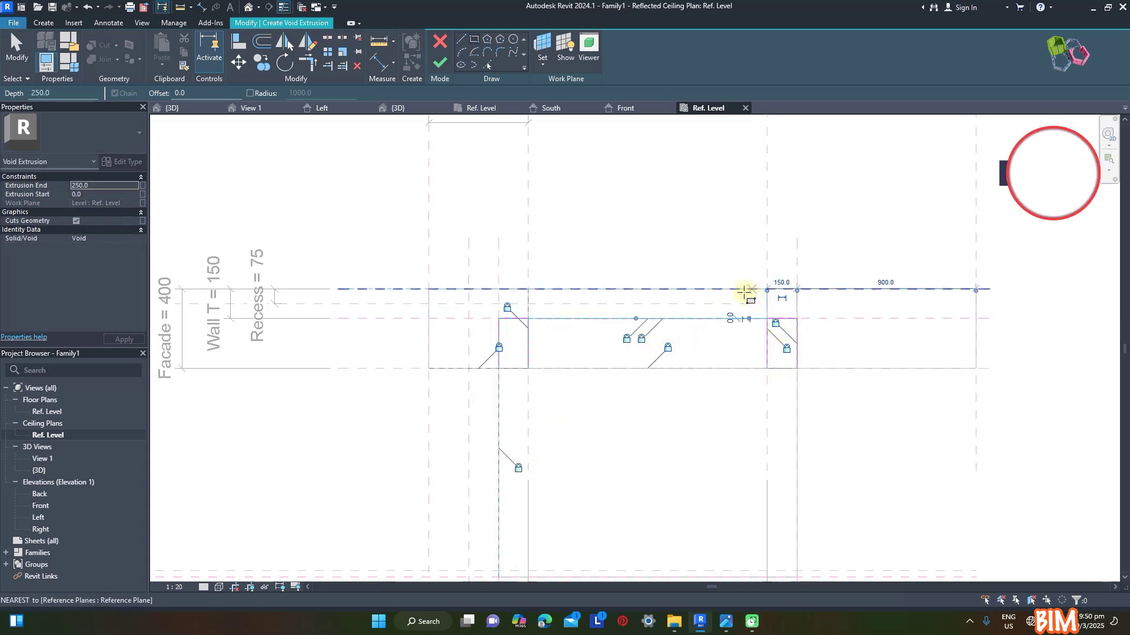
{"action": "left_click", "coordinate": [440, 63]}
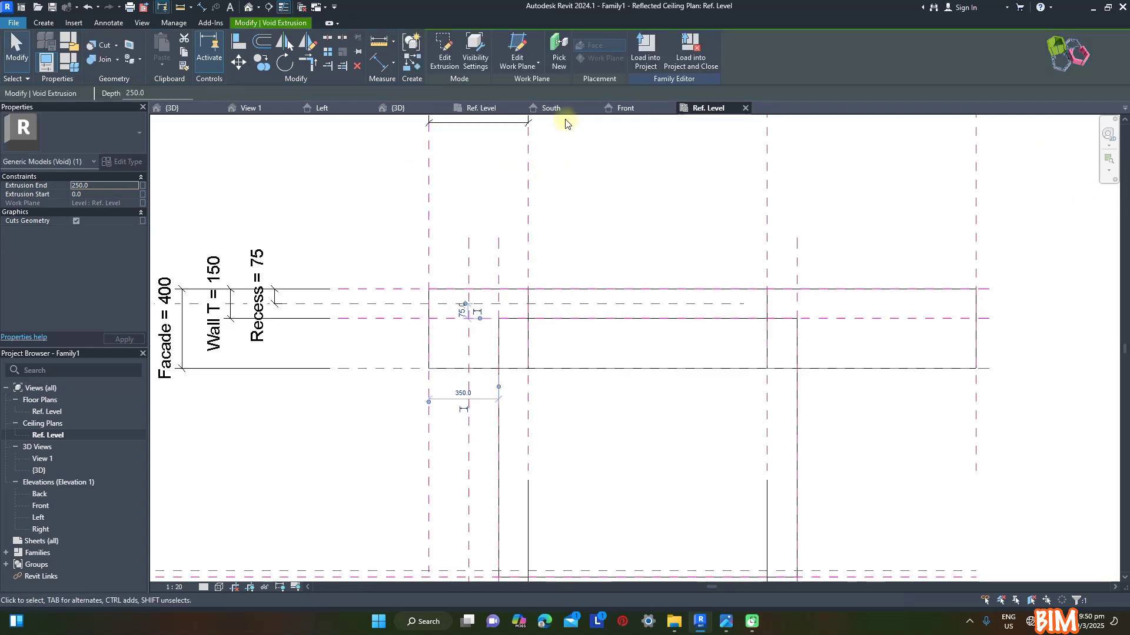
In the 3D view, stretch the void's upper end to 2500 and raise its lower end to about 1240
{"action": "left_click", "coordinate": [332, 115]}
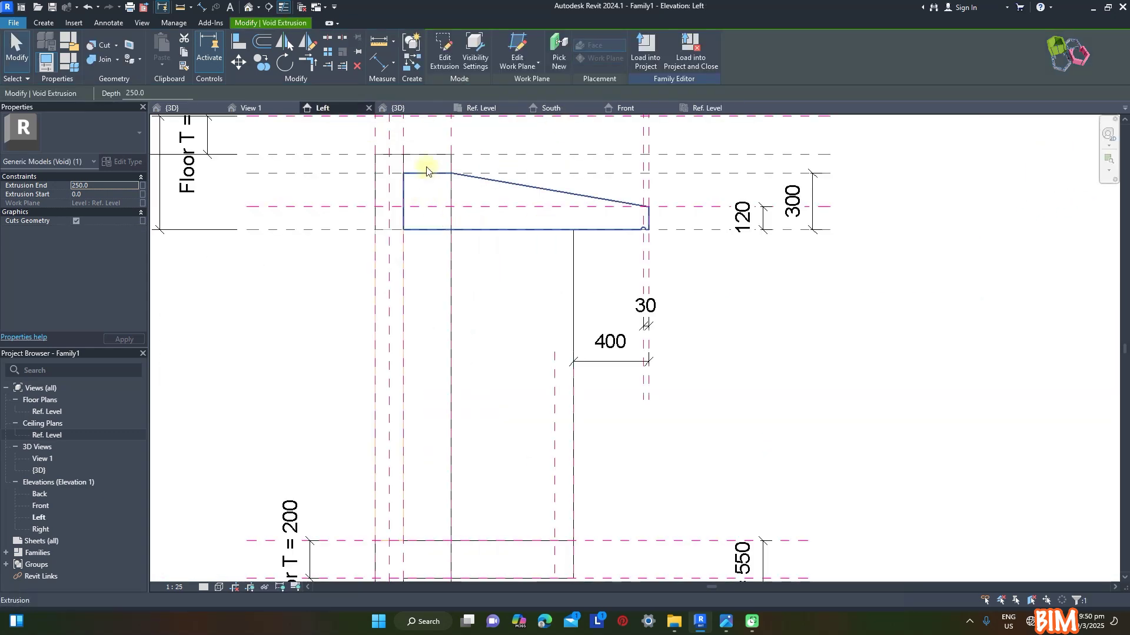
{"action": "left_click", "coordinate": [421, 109]}
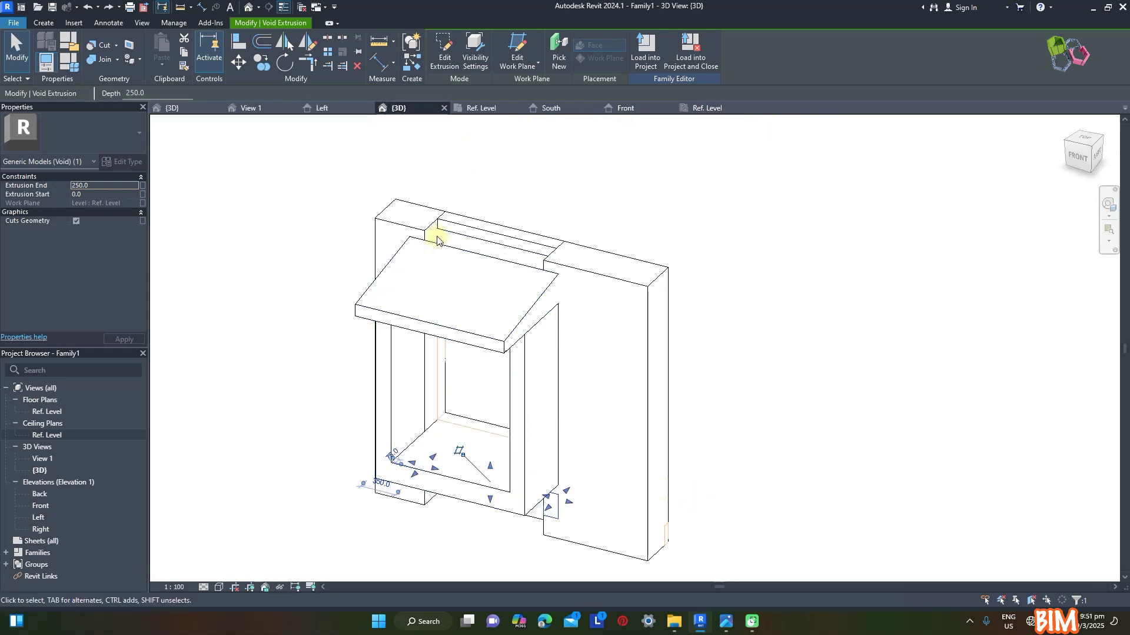
{"action": "left_click_drag", "start_coordinate": [489, 466], "coordinate": [476, 237]}
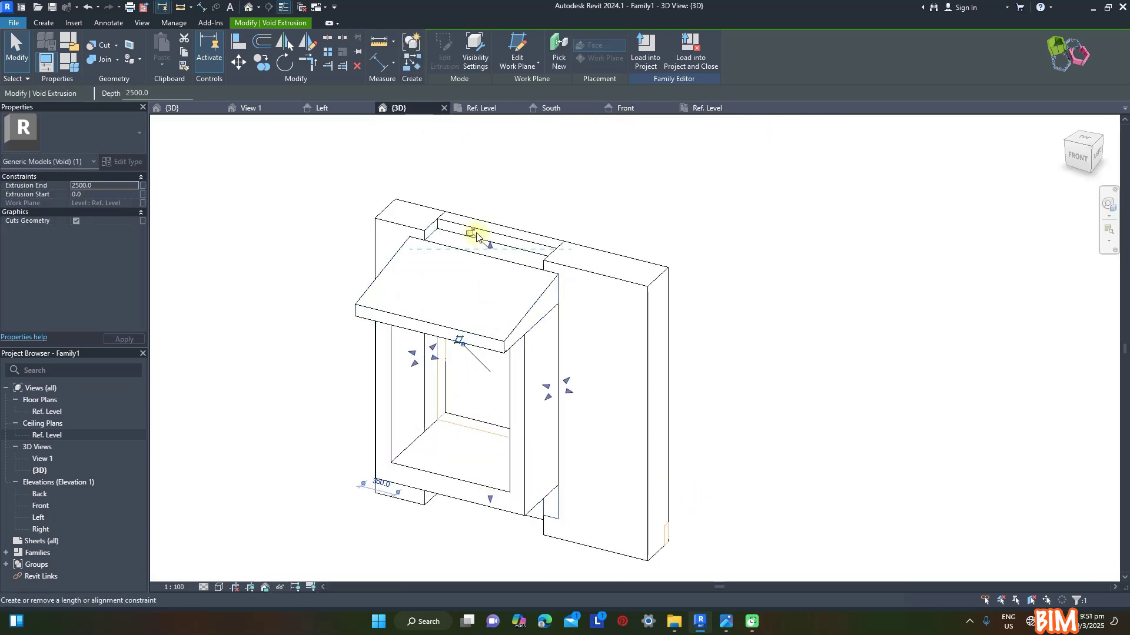
{"action": "left_click_drag", "start_coordinate": [491, 501], "coordinate": [475, 375]}
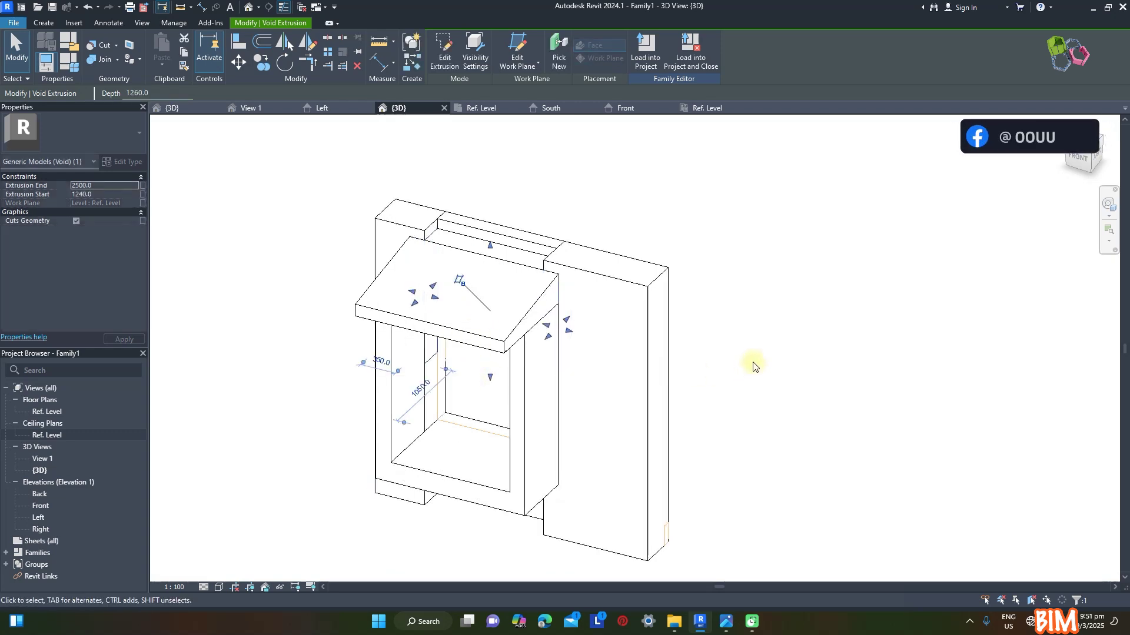
In the Left elevation, raise the void's lower end to the reference plane at the sun-shade's underside, at 2200, and lock it
{"action": "left_click", "coordinate": [322, 107]}
{"action": "scroll", "coordinate": [512, 267], "scroll_direction": "down", "scroll_amount": 2}
{"action": "left_click_drag", "start_coordinate": [447, 330], "coordinate": [461, 273]}
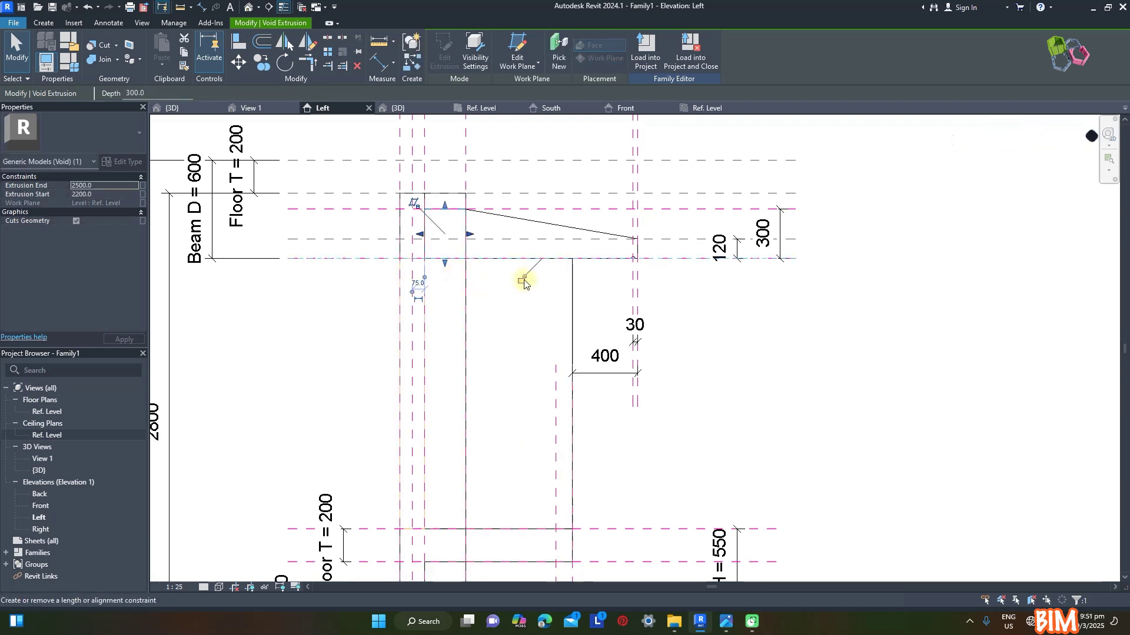
{"action": "left_click", "coordinate": [804, 356]}
In the 3D view, join the geometry of the bay's side-wall extrusion with the sun-shade
{"action": "left_click", "coordinate": [398, 108]}
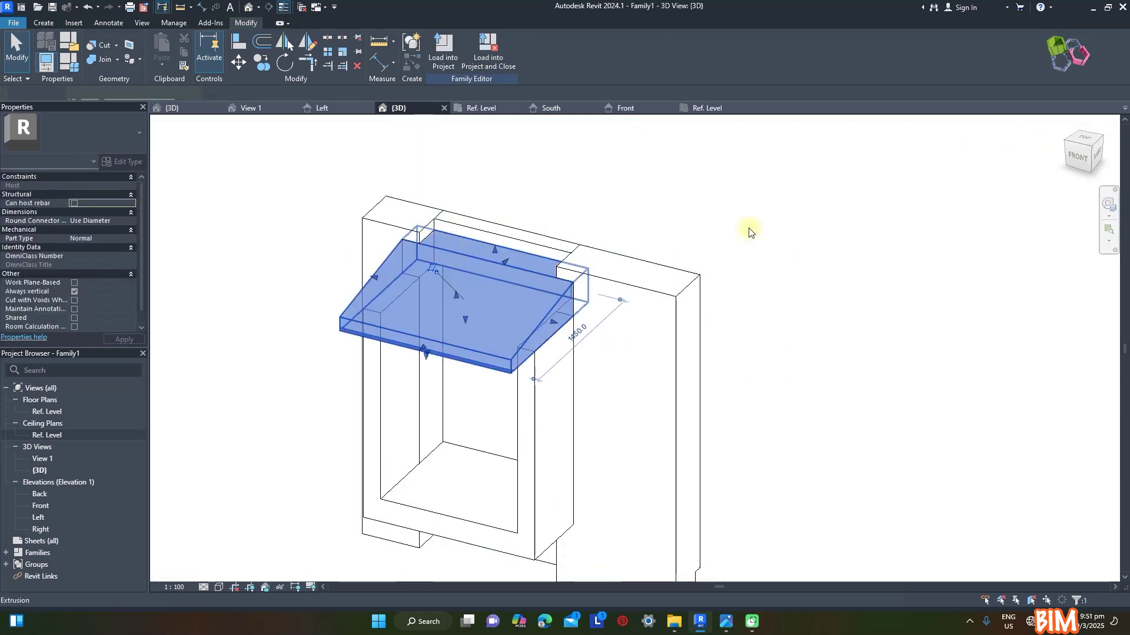
{"action": "middle_click_drag", "start_coordinate": [809, 342], "coordinate": [772, 371], "text": "shift"}
{"action": "left_click", "coordinate": [513, 380]}
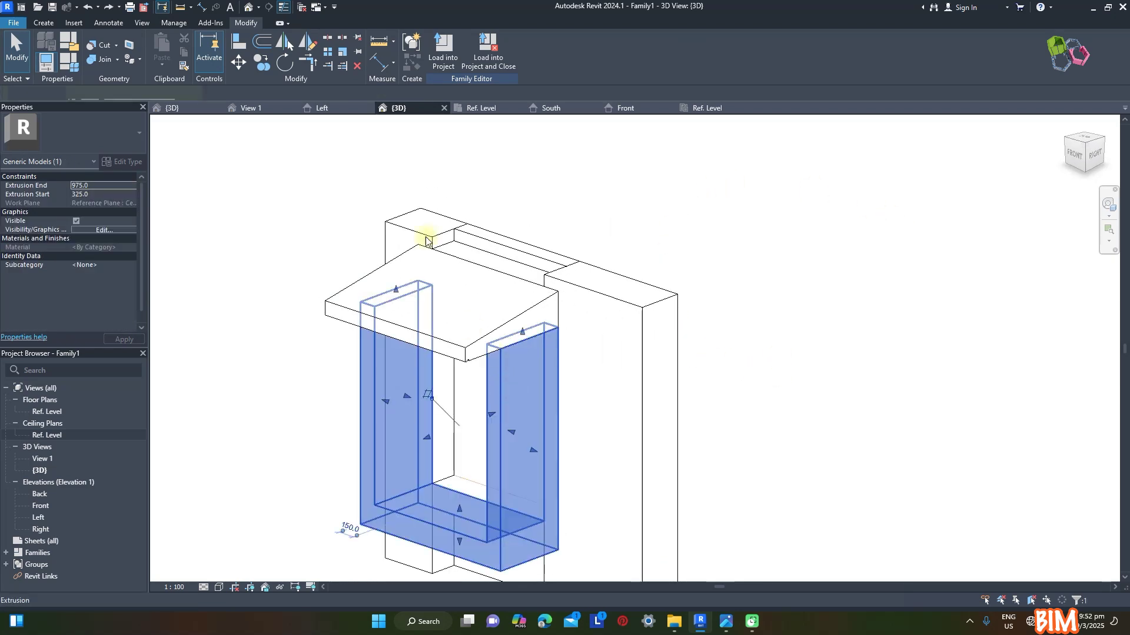
{"action": "left_click", "coordinate": [121, 78]}
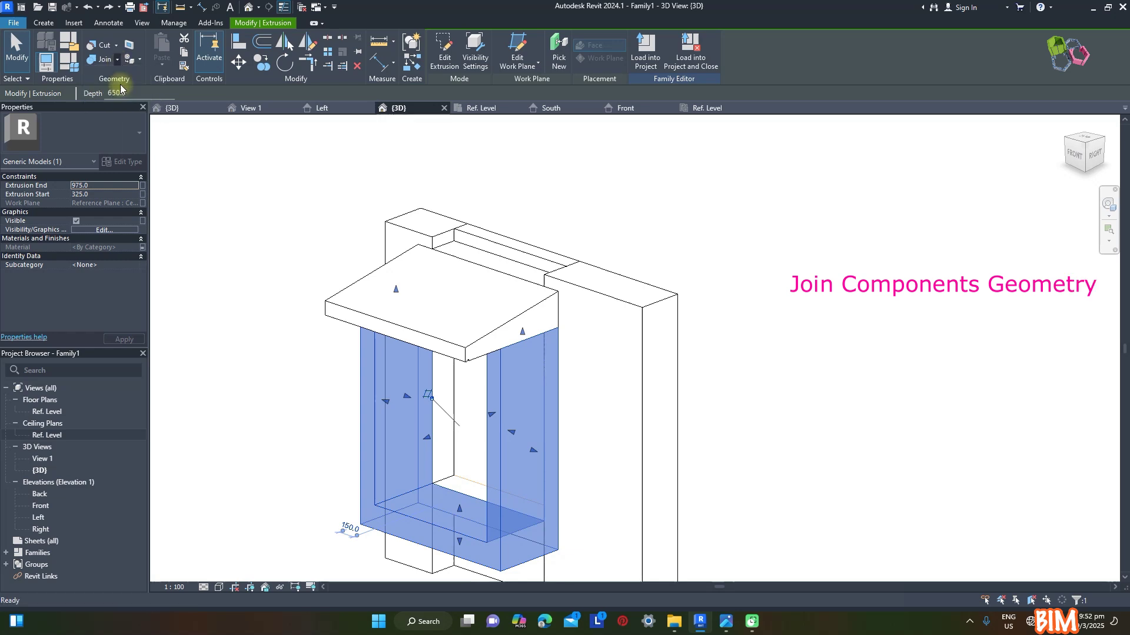
{"action": "left_click", "coordinate": [462, 347]}
{"action": "left_click", "coordinate": [496, 371]}
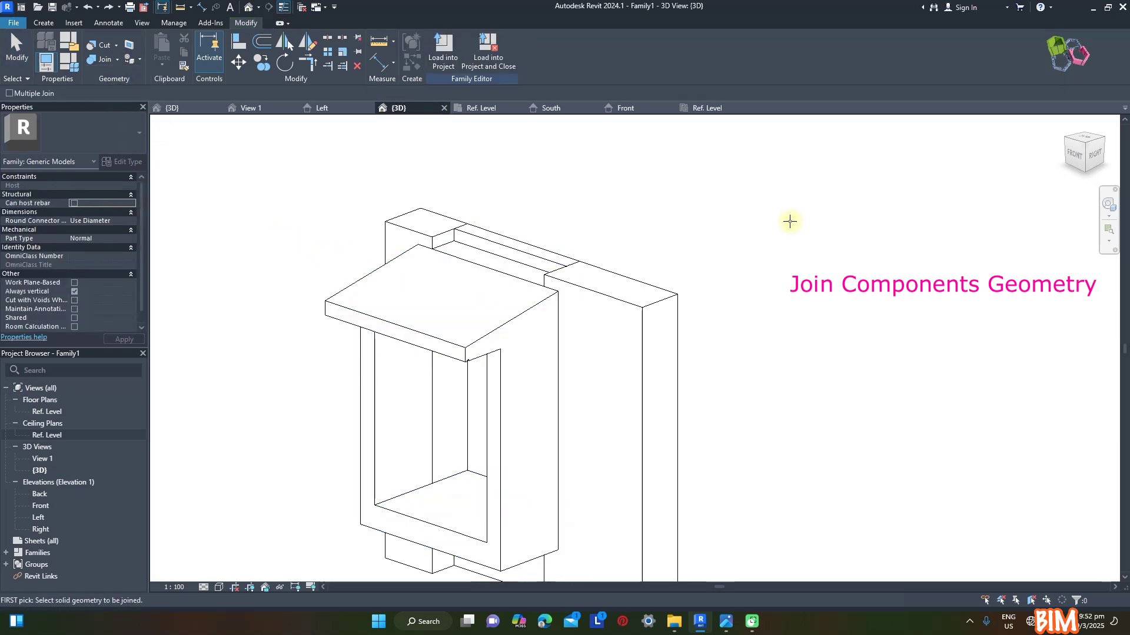
Test the family's width by applying an Opening W of 2000, restore it to 1200 and close the family types
{"action": "middle_click_drag", "start_coordinate": [755, 336], "coordinate": [871, 218], "text": "shift"}
{"action": "left_click", "coordinate": [67, 70]}
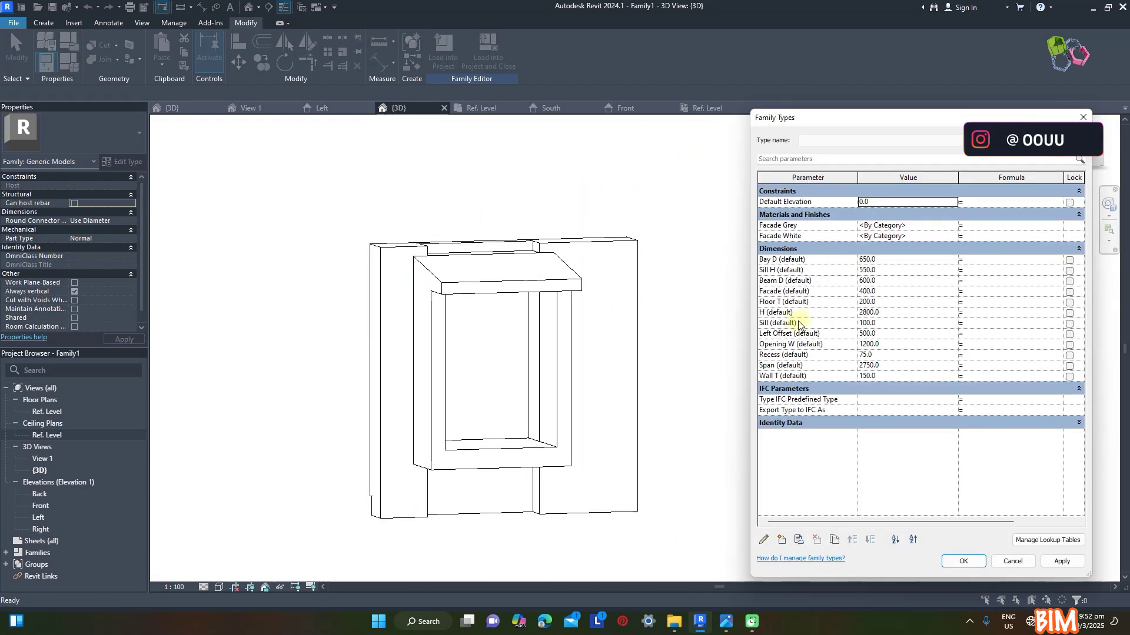
{"action": "left_click", "coordinate": [896, 343]}
{"action": "type", "text": "2000"}
{"action": "left_click", "coordinate": [1062, 561]}
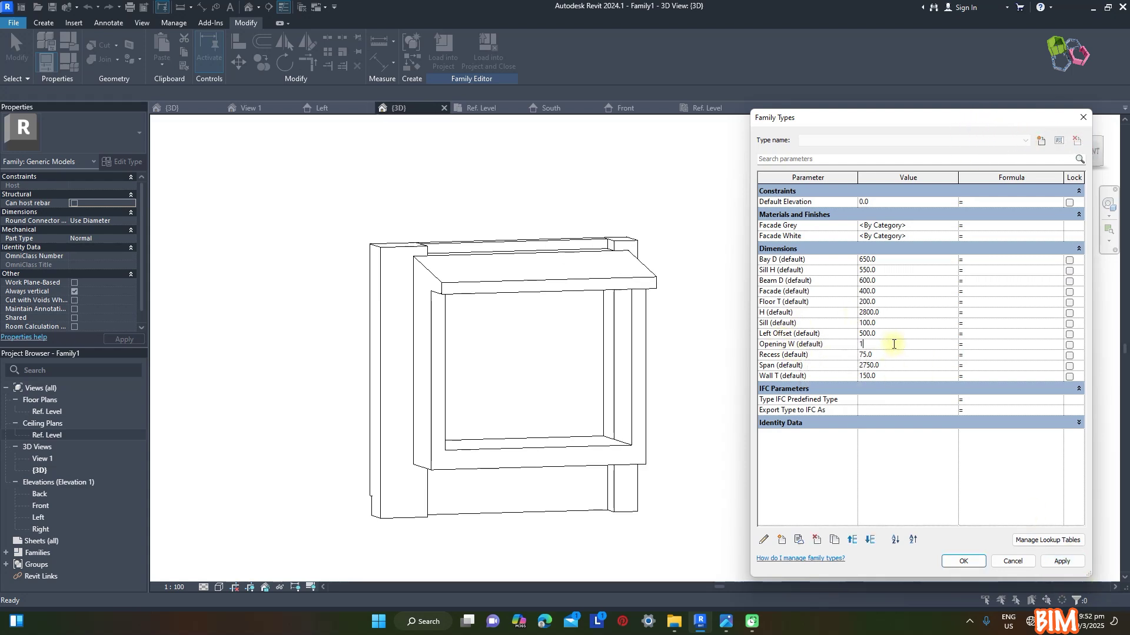
{"action": "left_click", "coordinate": [1066, 565]}
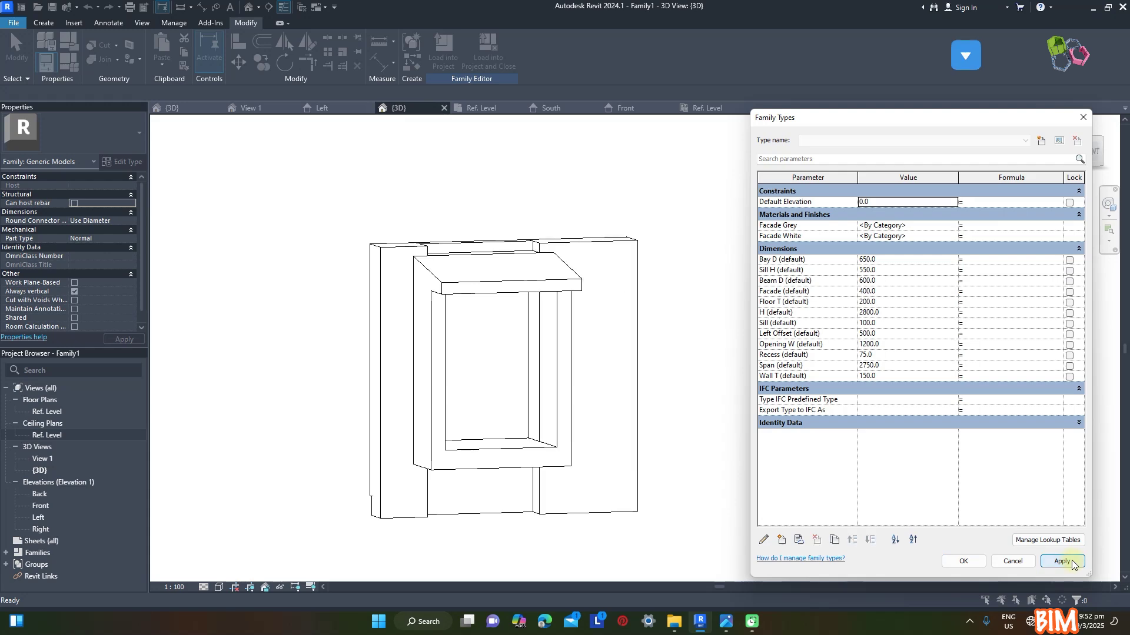
{"action": "left_click", "coordinate": [962, 561]}
Test the bay's sill height by applying Sill H values of 800 and 0 in the family types
{"action": "middle_click_drag", "start_coordinate": [782, 370], "coordinate": [644, 419], "text": "shift"}
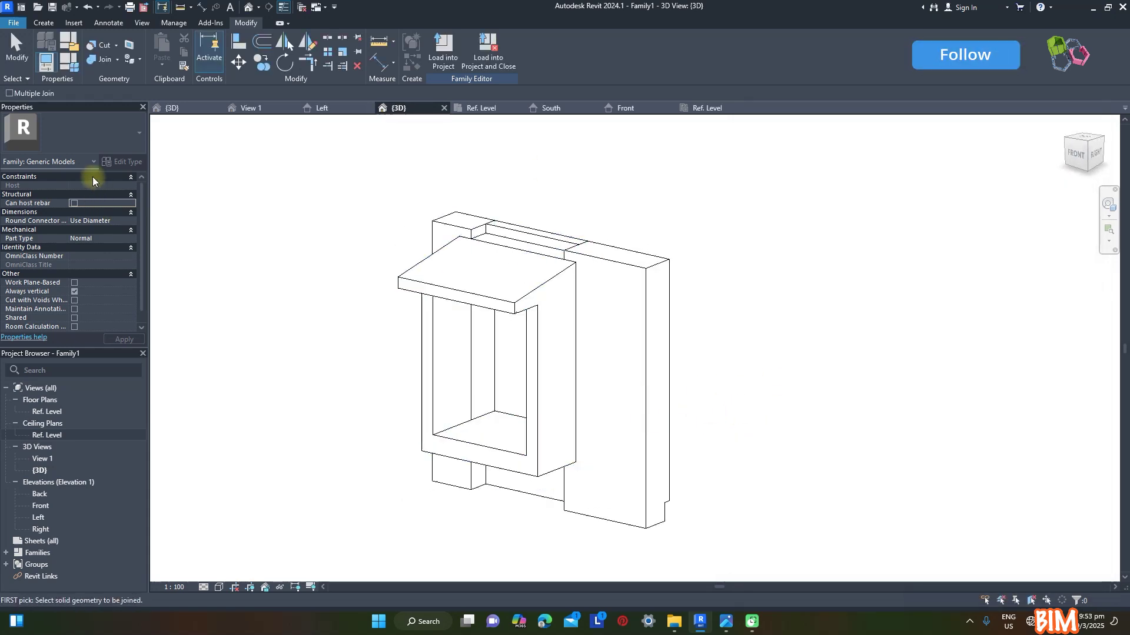
{"action": "left_click", "coordinate": [72, 66]}
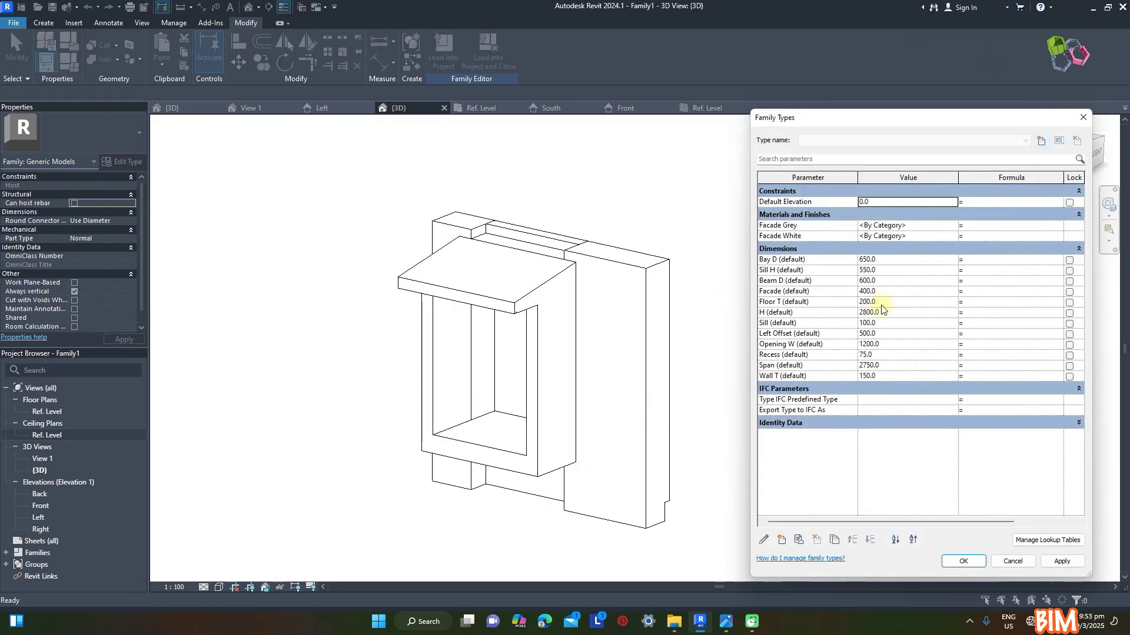
{"action": "left_click", "coordinate": [882, 271]}
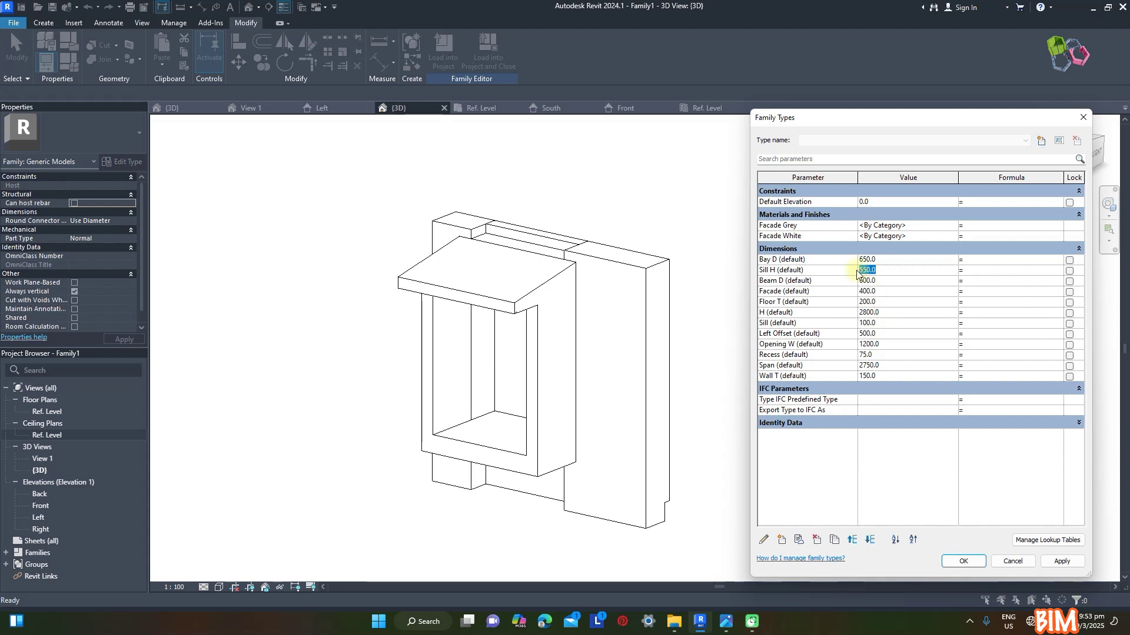
{"action": "type", "text": "800"}
{"action": "left_click", "coordinate": [1062, 562]}
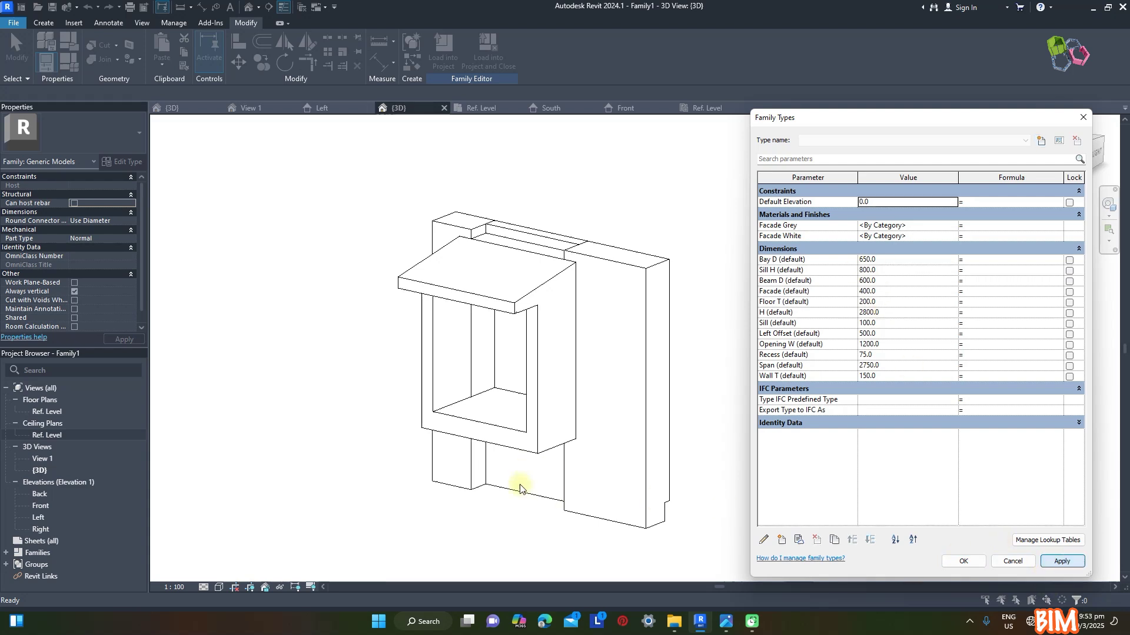
{"action": "left_click", "coordinate": [890, 272]}
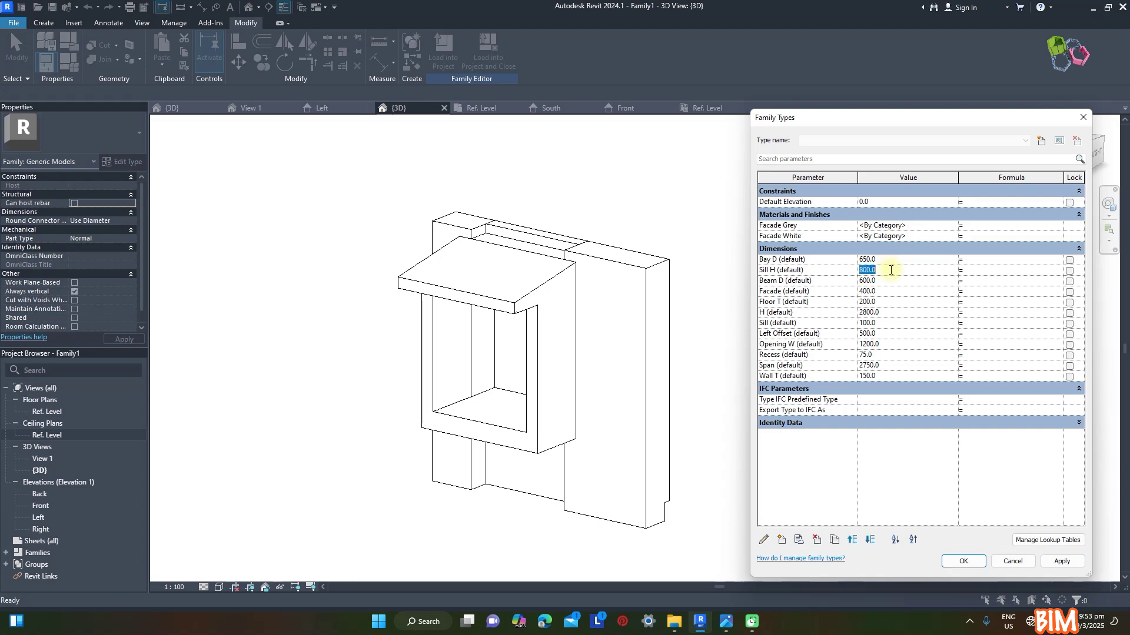
{"action": "type", "text": "0"}
{"action": "left_click", "coordinate": [1062, 562]}
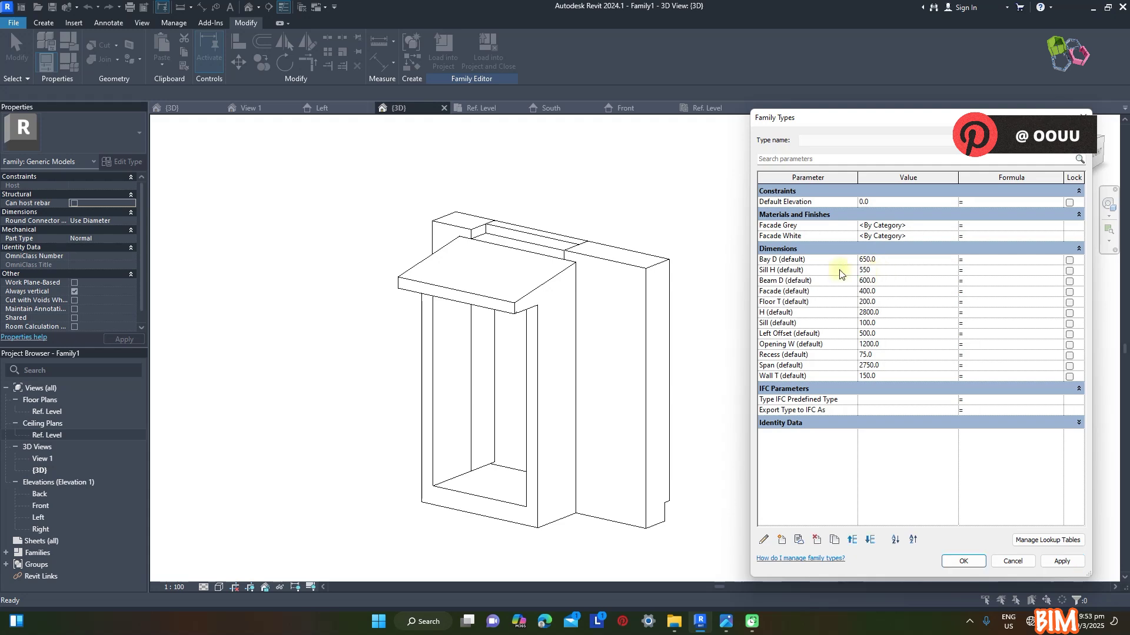
Apply a Sill H of 550 in the family types, close them and load the family into Project1
{"action": "left_click", "coordinate": [1062, 561]}
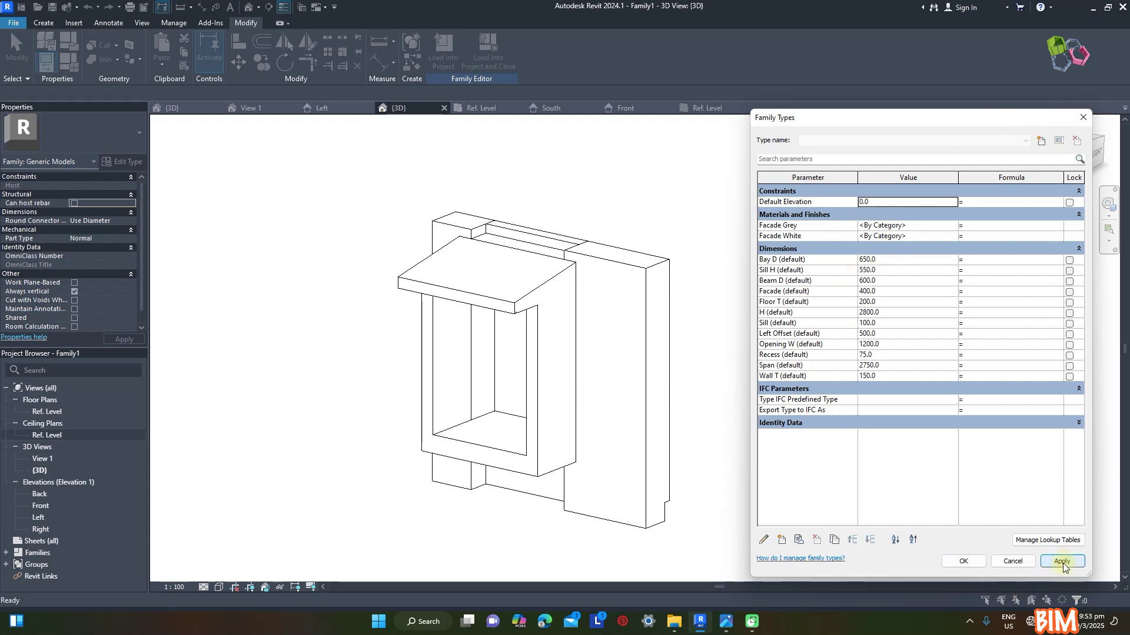
{"action": "left_click", "coordinate": [963, 561]}
{"action": "key", "text": "j"}
{"action": "key", "text": "g"}
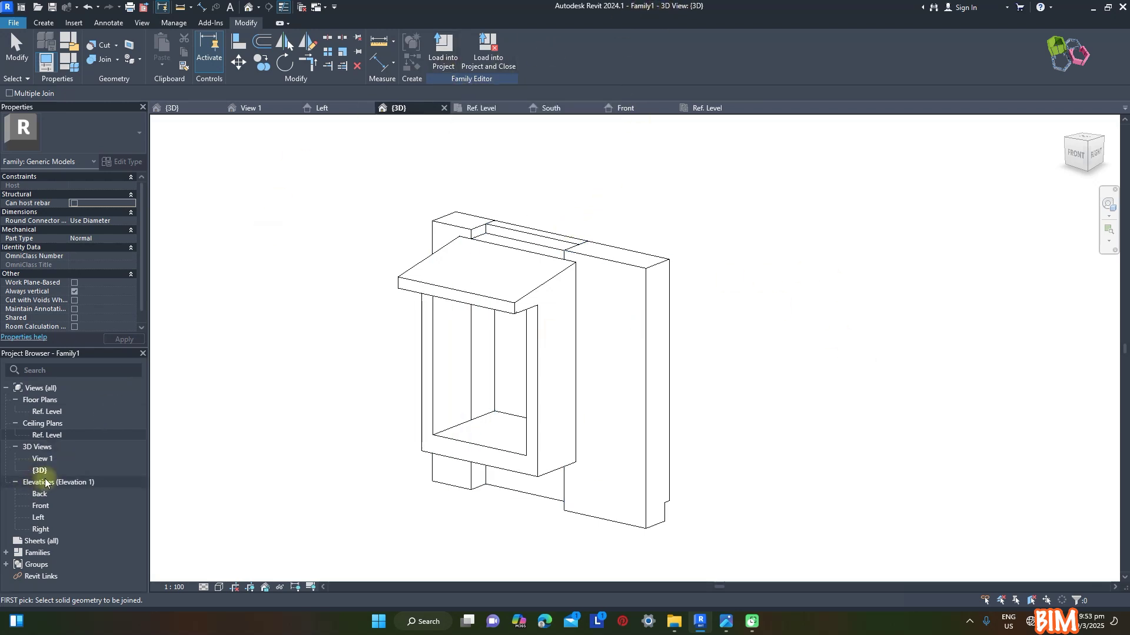
{"action": "left_click", "coordinate": [447, 58]}
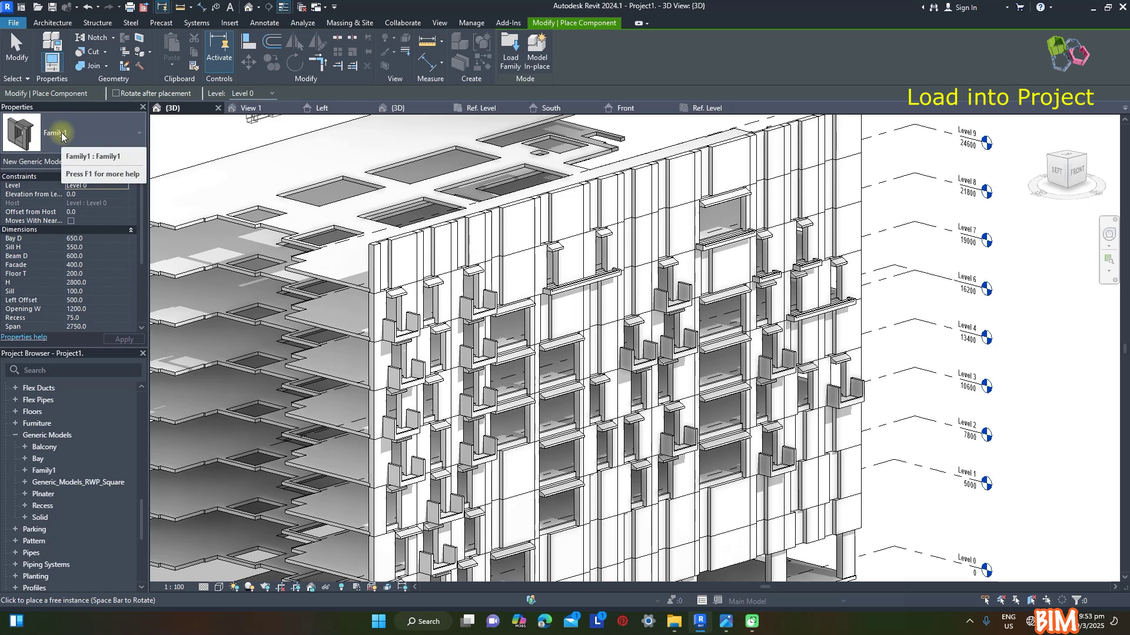
Rename the loaded Family1 and its type as Bay in the project, and check the placed bay panel's type
{"action": "left_click", "coordinate": [25, 471]}
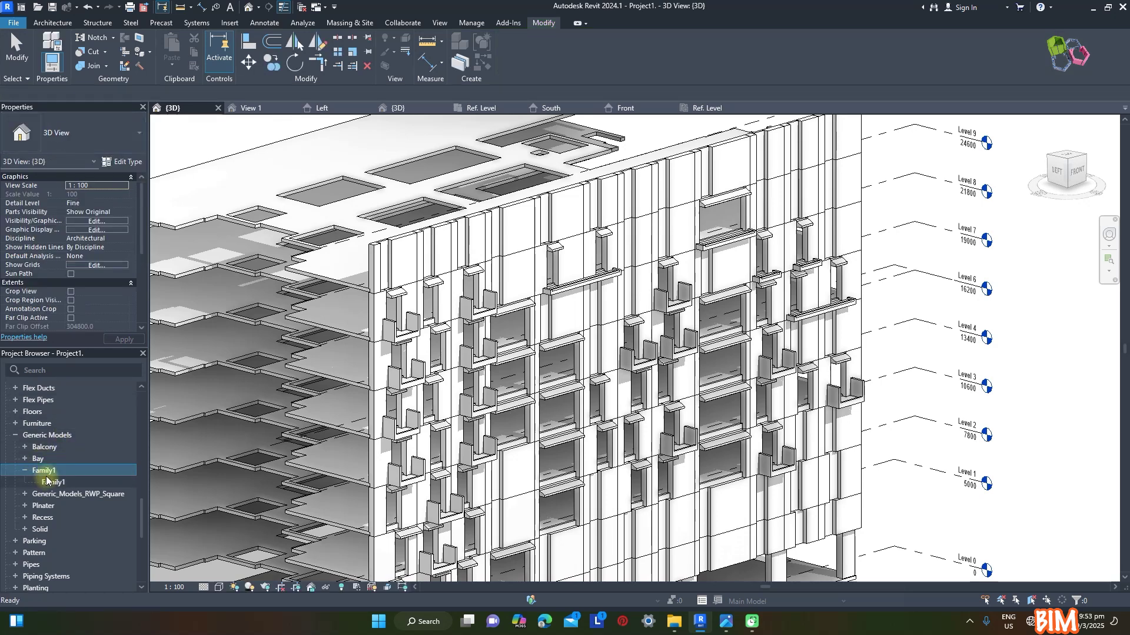
{"action": "left_click", "coordinate": [47, 471]}
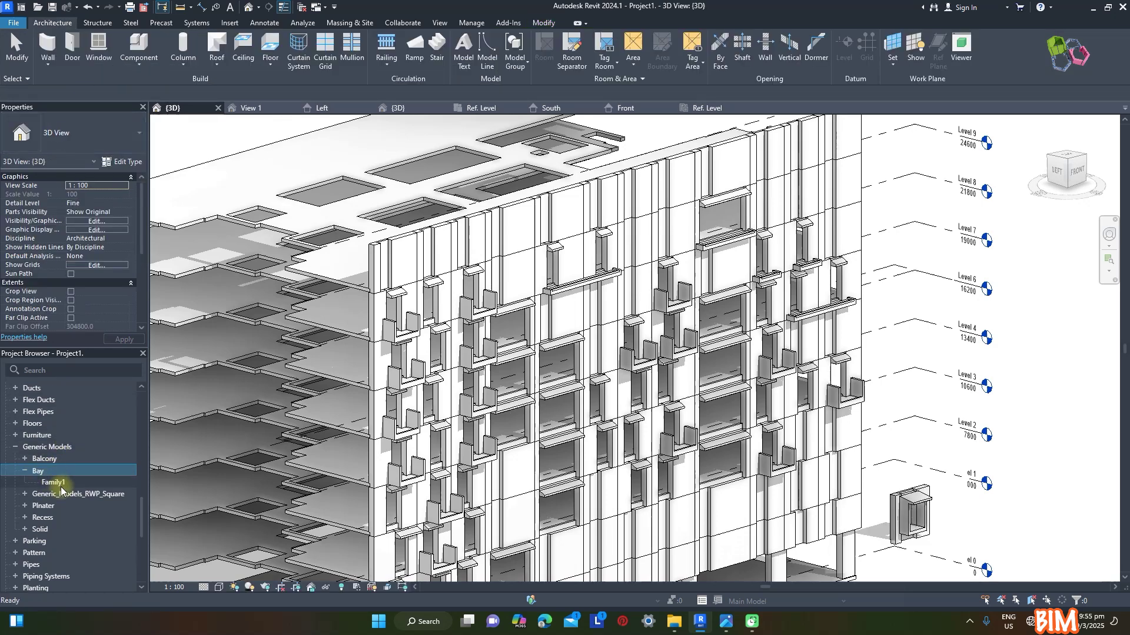
{"action": "left_click", "coordinate": [55, 484]}
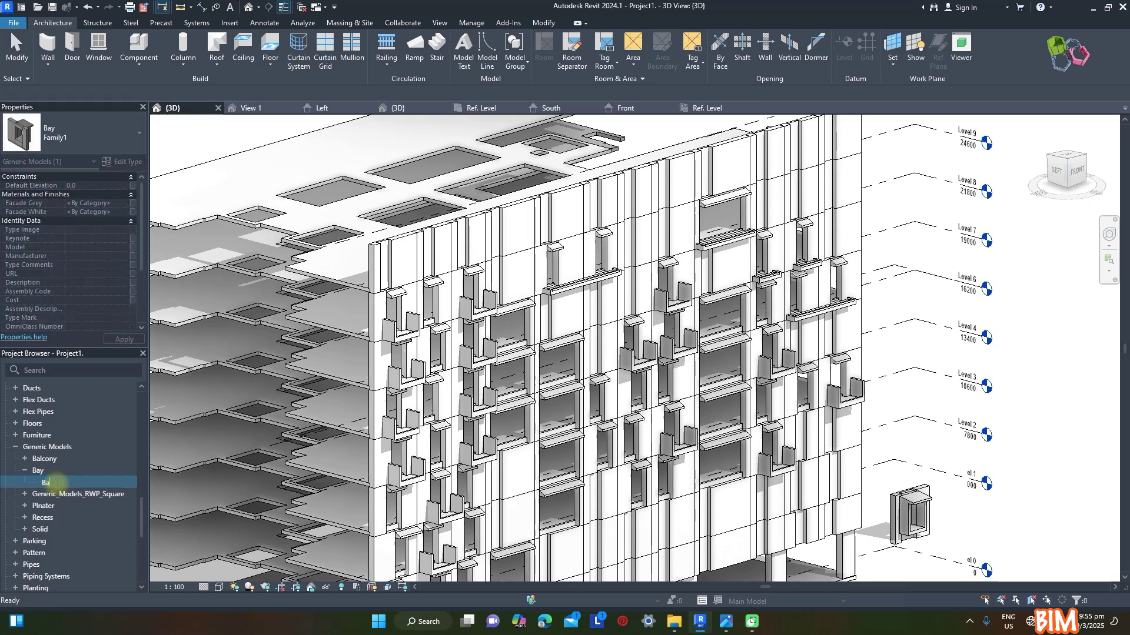
{"action": "left_click", "coordinate": [927, 518]}
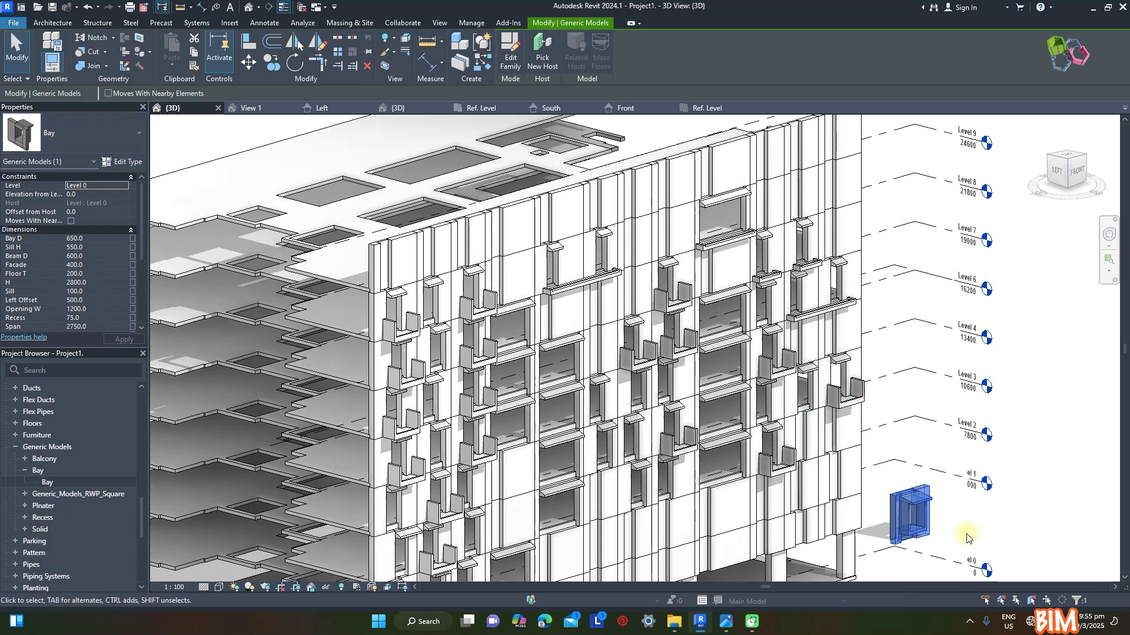
{"action": "left_click", "coordinate": [1067, 534]}
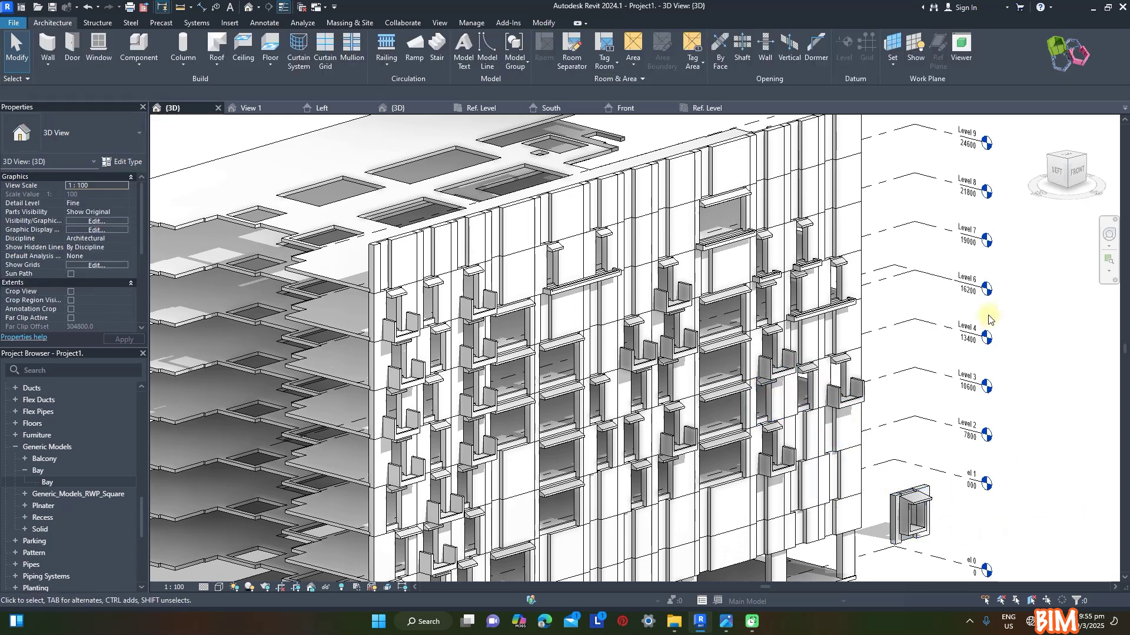
Select twelve Solid panels scattered across the building's facade in the 3D view and open the list of replacement types
{"action": "left_click", "coordinate": [562, 311]}
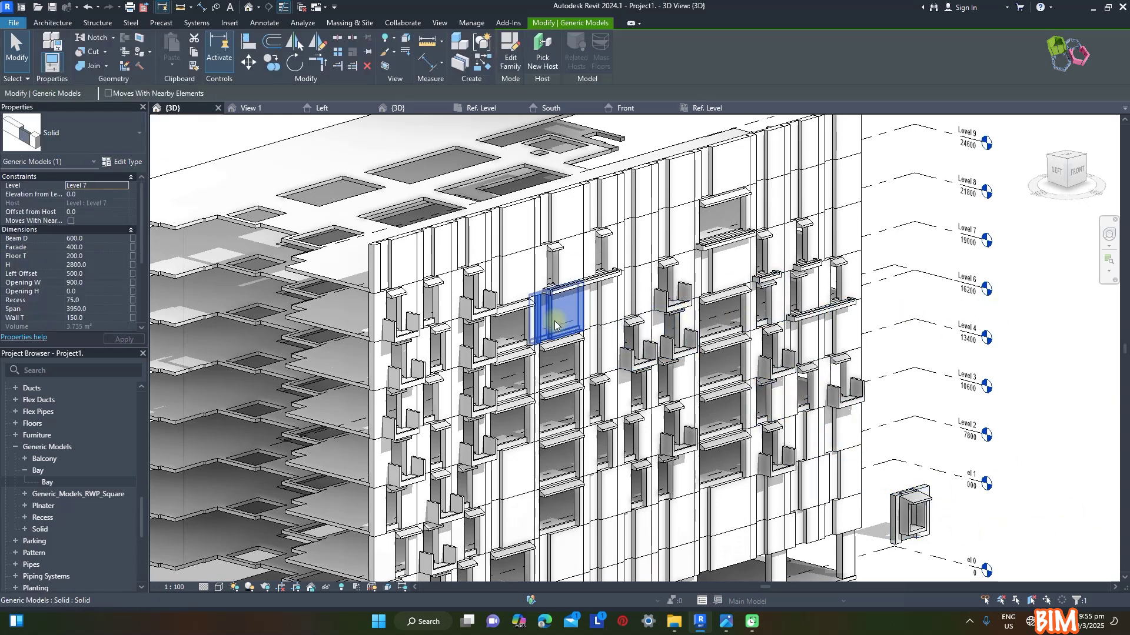
{"action": "left_click", "coordinate": [506, 286], "text": "ctrl"}
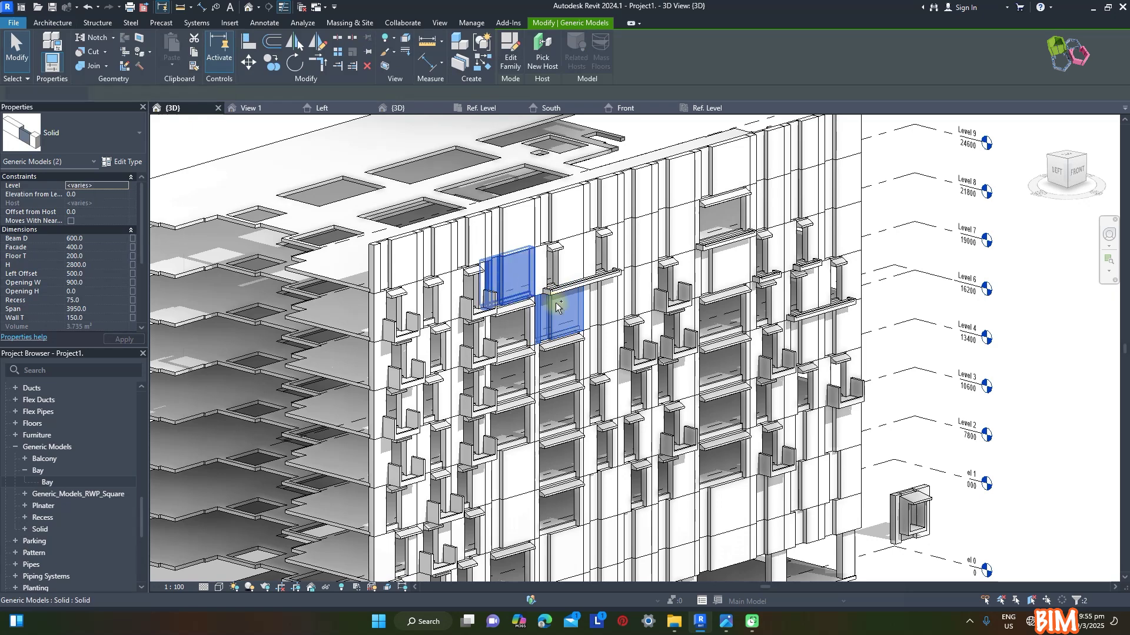
{"action": "left_click", "coordinate": [714, 262], "text": "ctrl"}
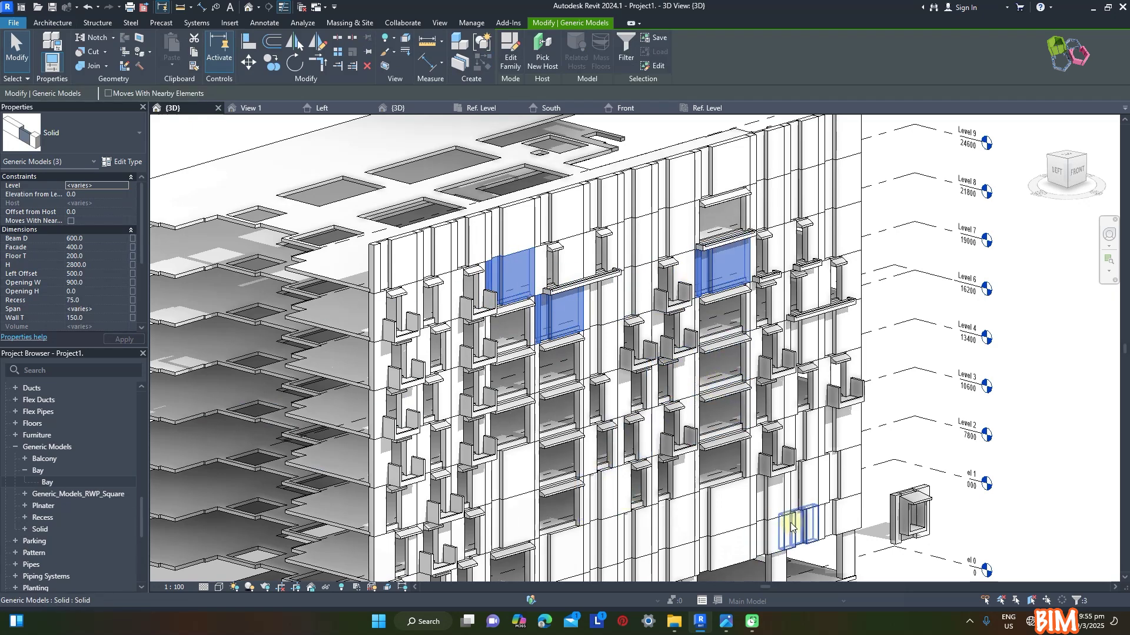
{"action": "left_click", "coordinate": [505, 473], "text": "ctrl"}
{"action": "left_click", "coordinate": [503, 524], "text": "ctrl"}
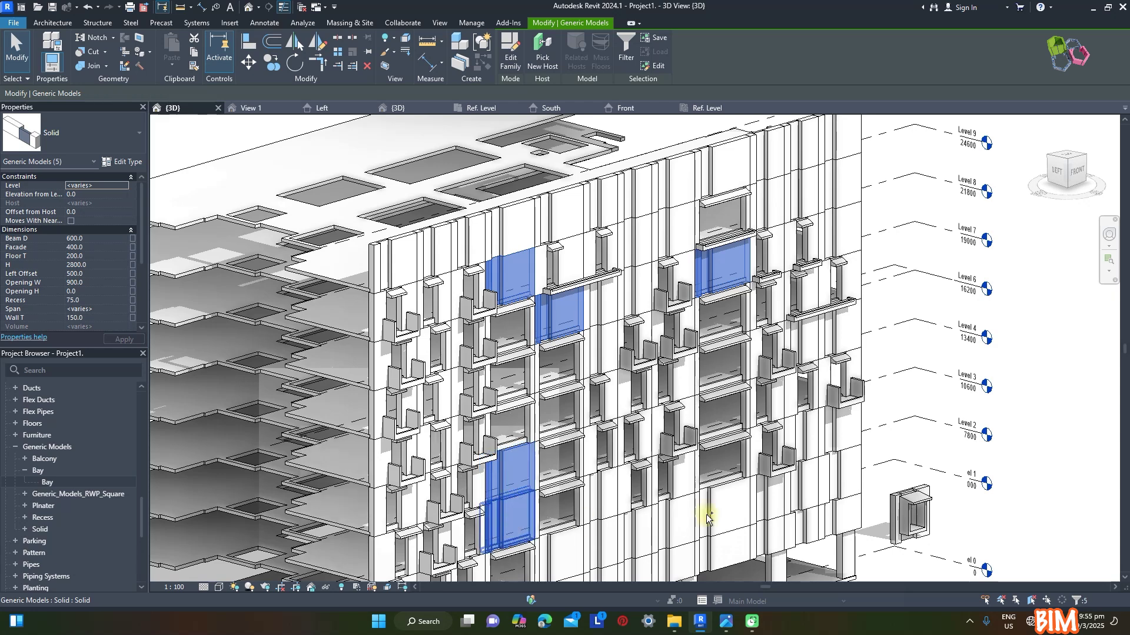
{"action": "left_click", "coordinate": [834, 438], "text": "ctrl"}
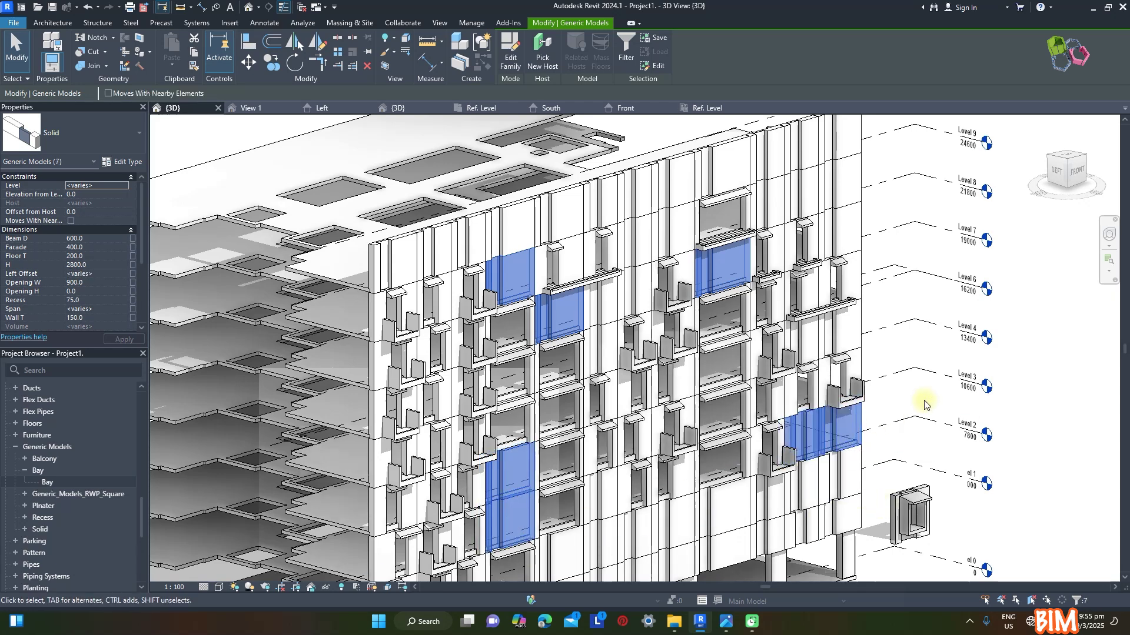
{"action": "left_click", "coordinate": [833, 339], "text": "ctrl"}
{"action": "left_click", "coordinate": [805, 329], "text": "ctrl"}
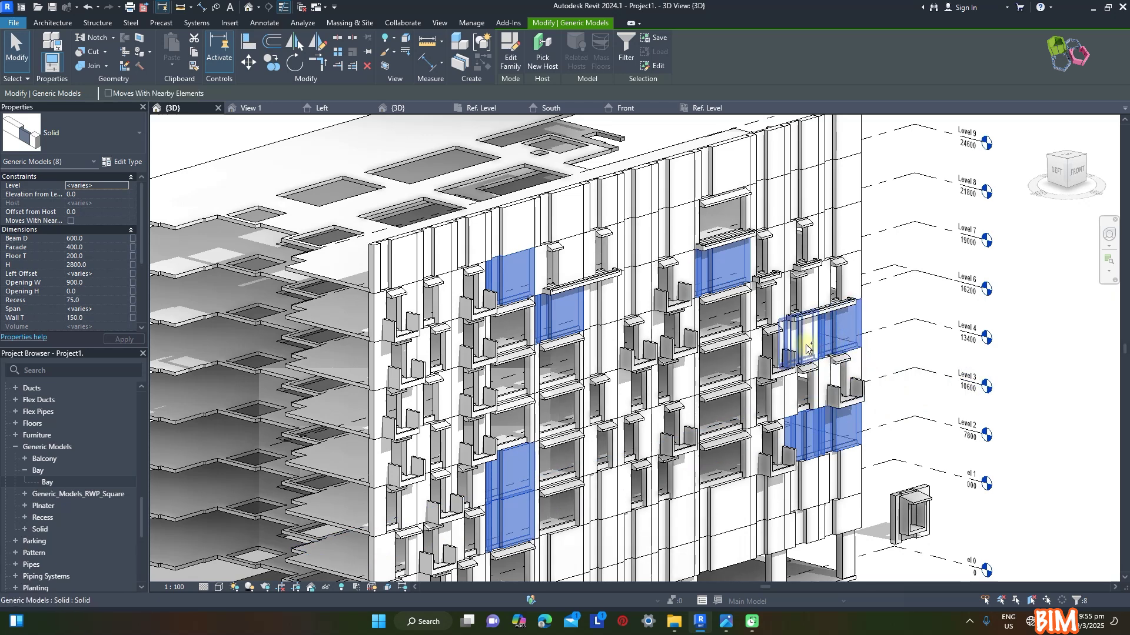
{"action": "left_click", "coordinate": [801, 330], "text": "ctrl"}
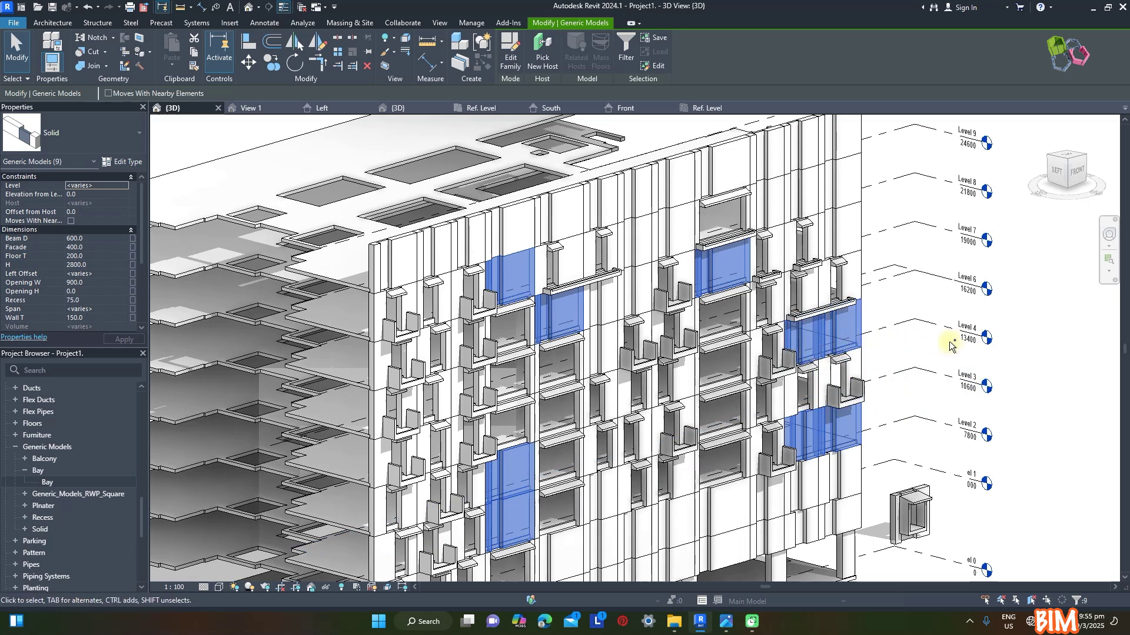
{"action": "left_click", "coordinate": [839, 238], "text": "ctrl"}
{"action": "left_click", "coordinate": [600, 350], "text": "ctrl"}
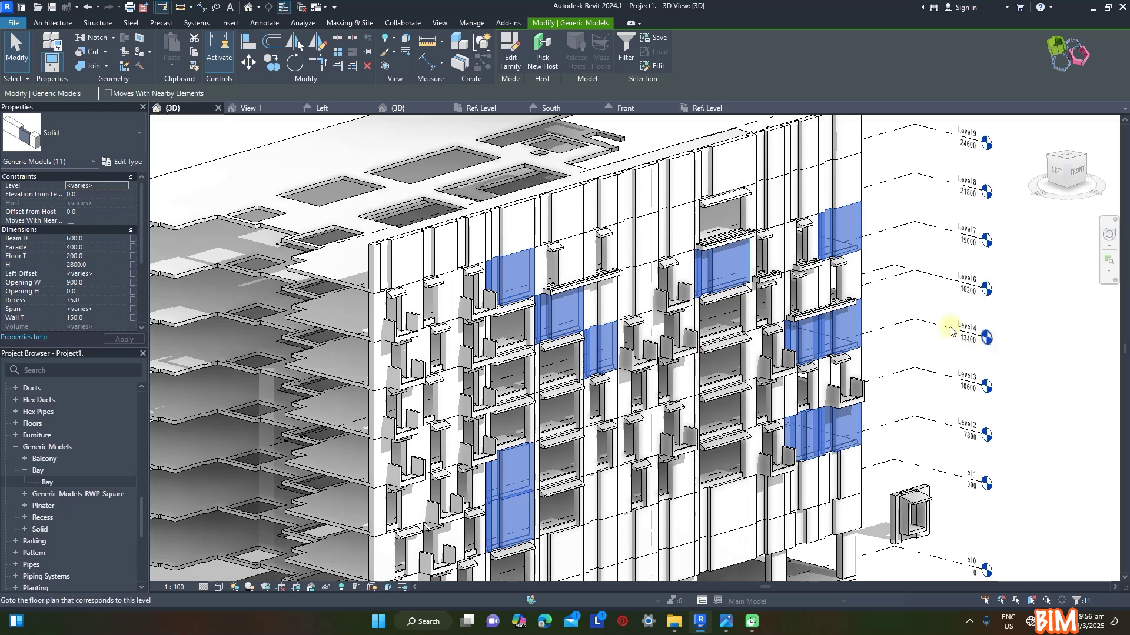
{"action": "left_click", "coordinate": [636, 242], "text": "ctrl"}
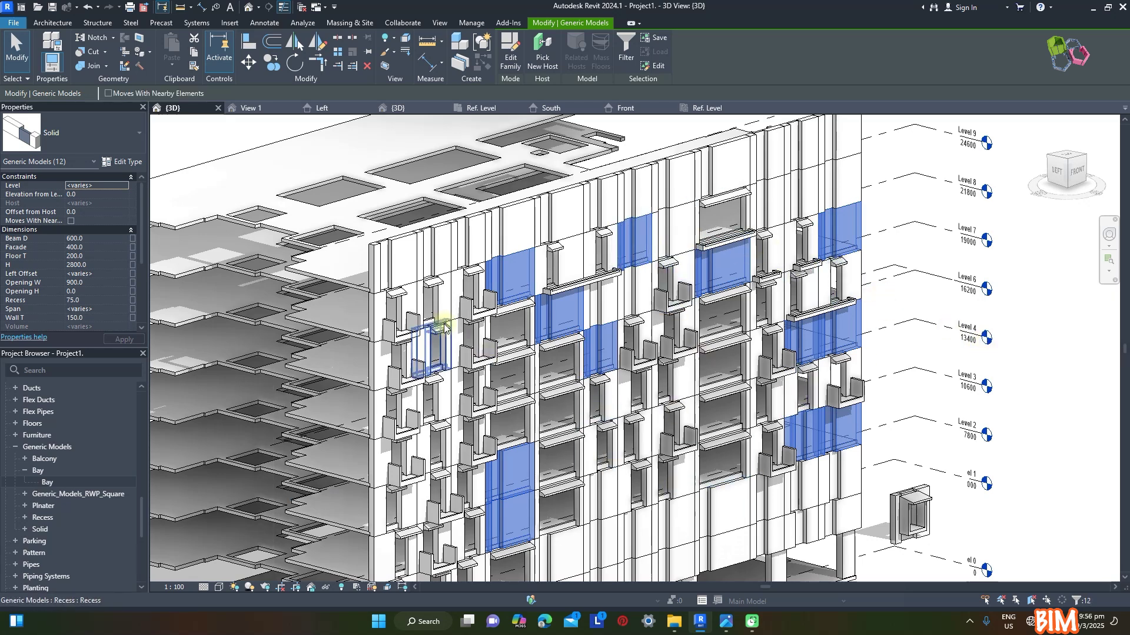
{"action": "left_click", "coordinate": [104, 139]}
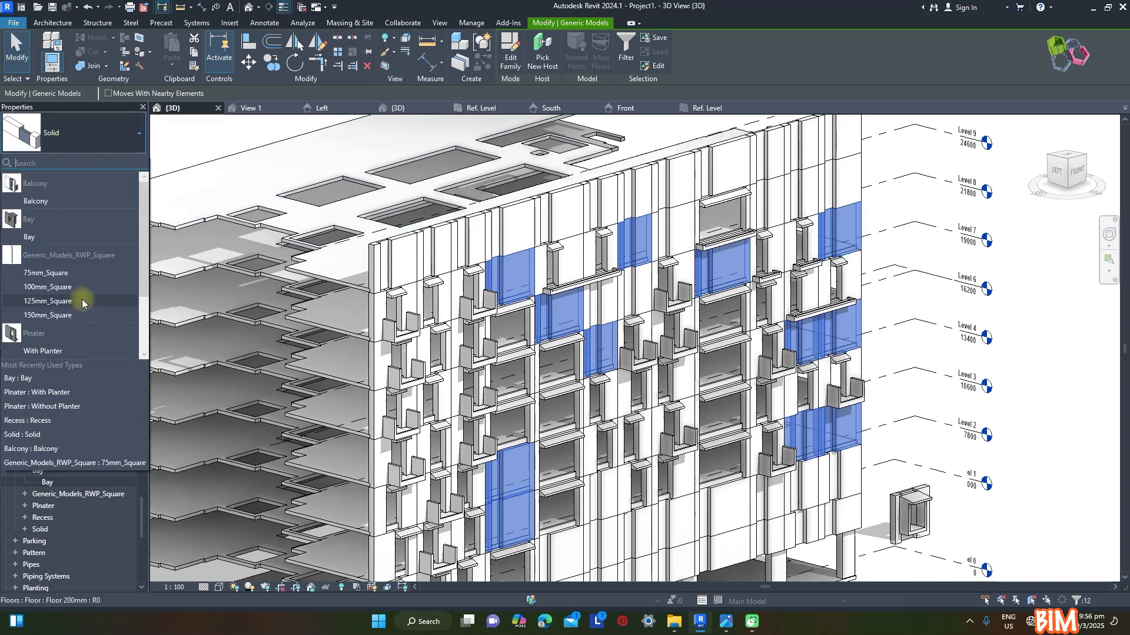
Change the selected Solid facade panels to the Bay type and open the South elevation
{"action": "left_click", "coordinate": [37, 238]}
{"action": "left_click", "coordinate": [1073, 394]}
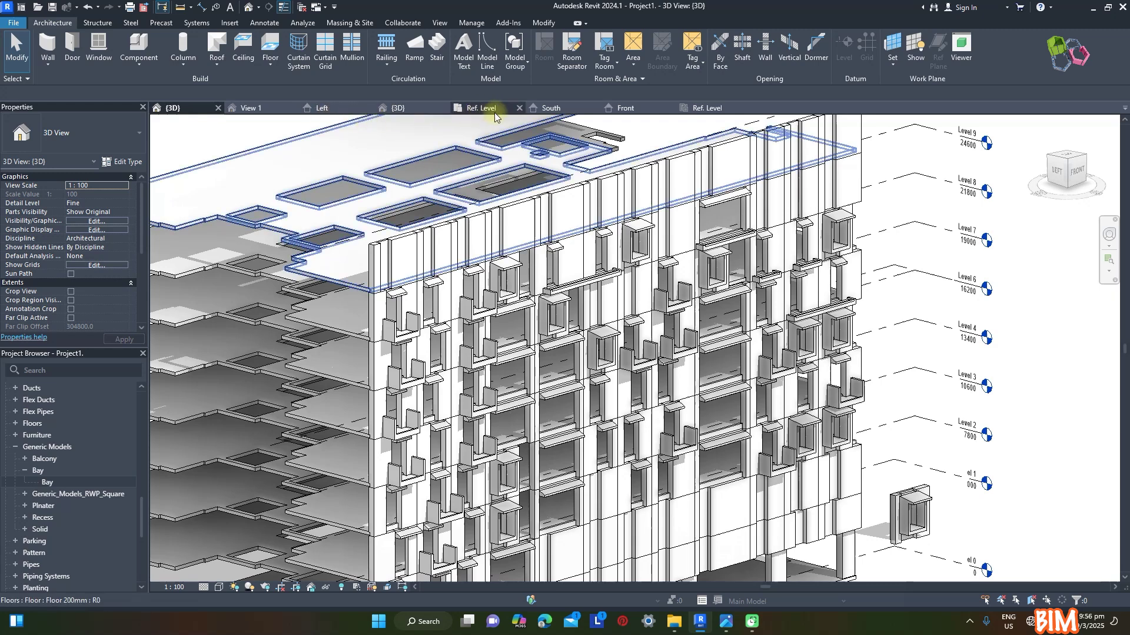
{"action": "left_click", "coordinate": [550, 109]}
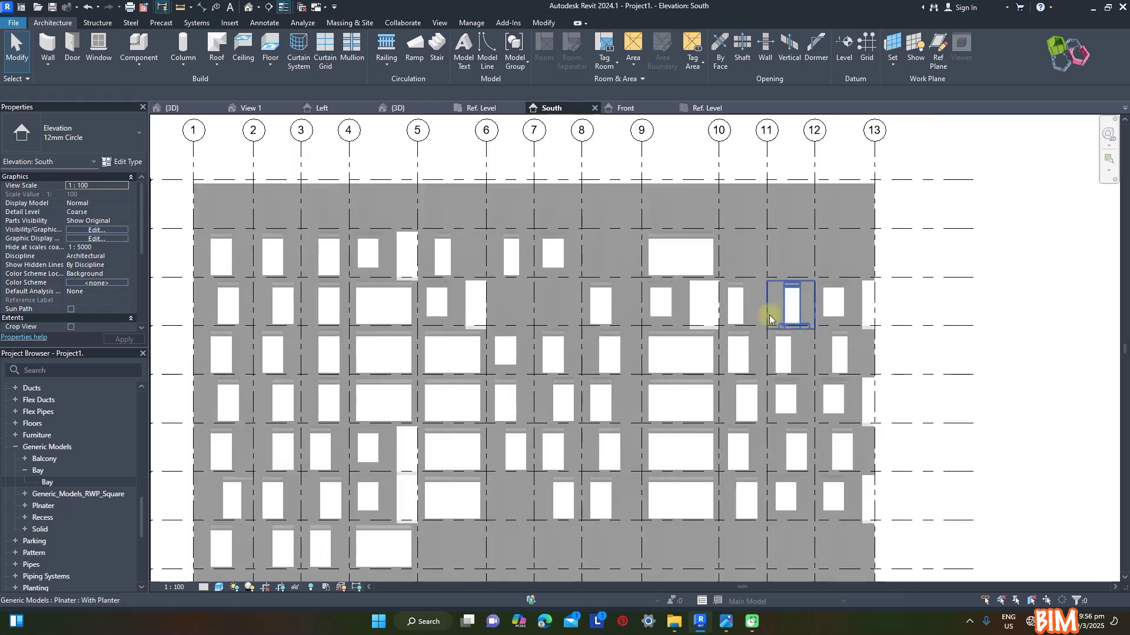
{"action": "left_click", "coordinate": [980, 322]}
{"action": "left_click", "coordinate": [1057, 287]}
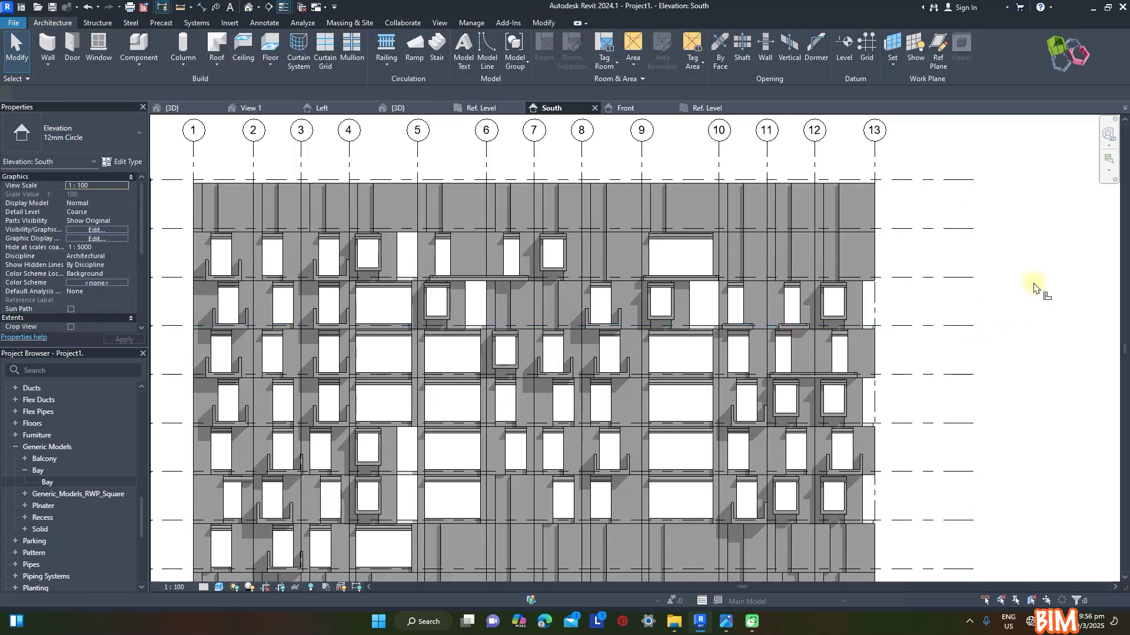
Align the outer edges of the short Bay panels beside grid 13 with that grid line
{"action": "key", "text": "a"}
{"action": "key", "text": "l"}
{"action": "left_click", "coordinate": [868, 310]}
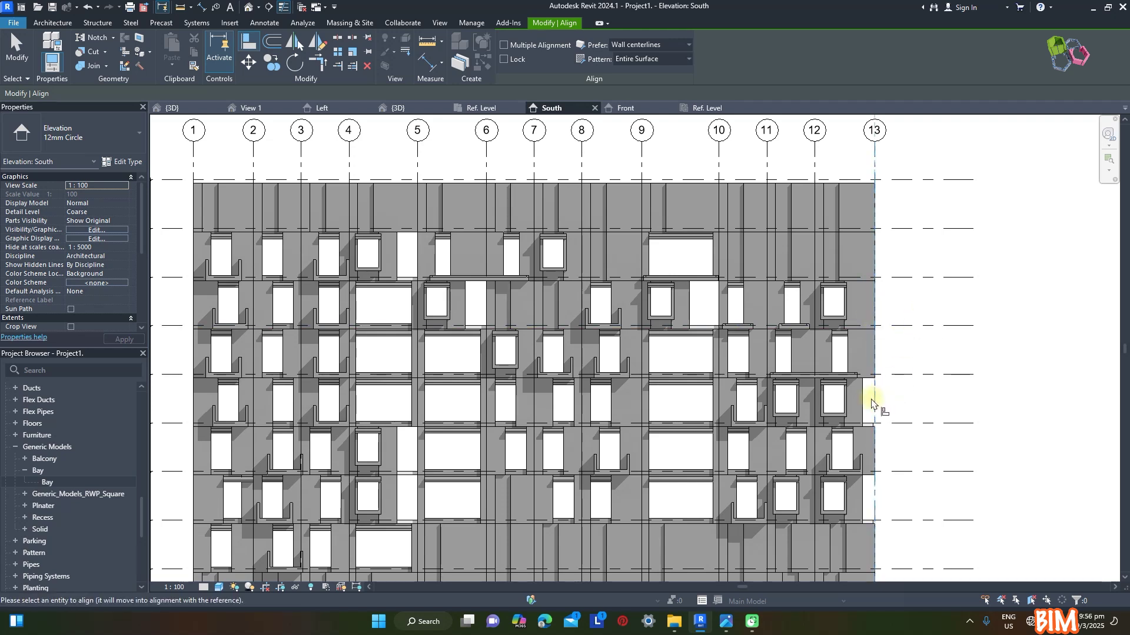
{"action": "left_click", "coordinate": [876, 493]}
{"action": "left_click", "coordinate": [865, 503]}
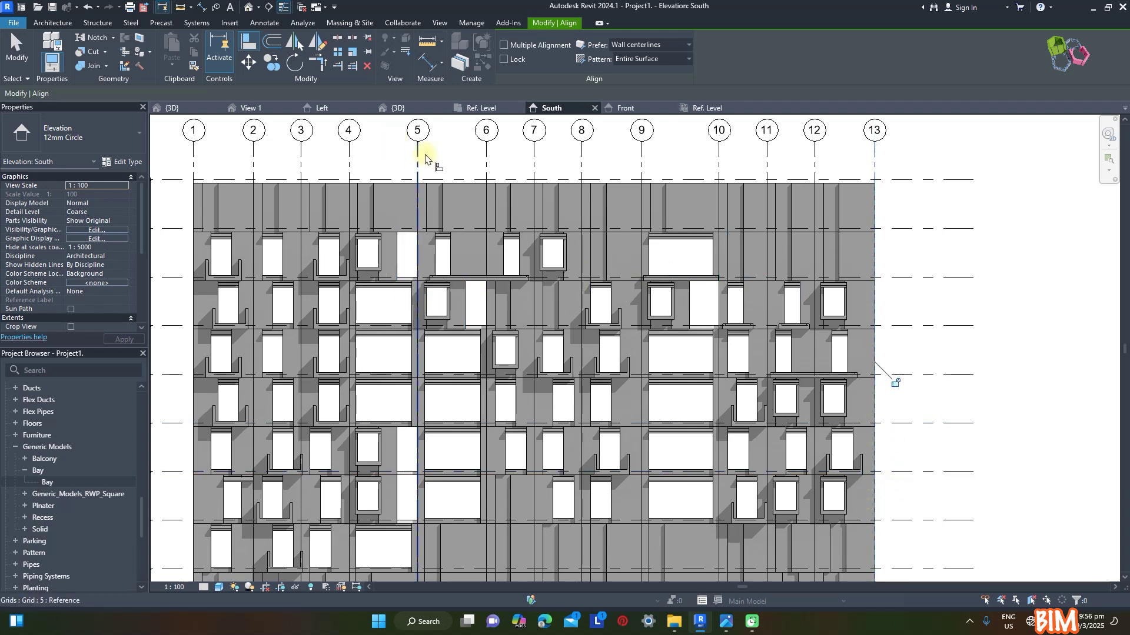
Align the right edges of the short Bay panels with grid 5, and the Level 7 one with grid 6
{"action": "left_click", "coordinate": [400, 261]}
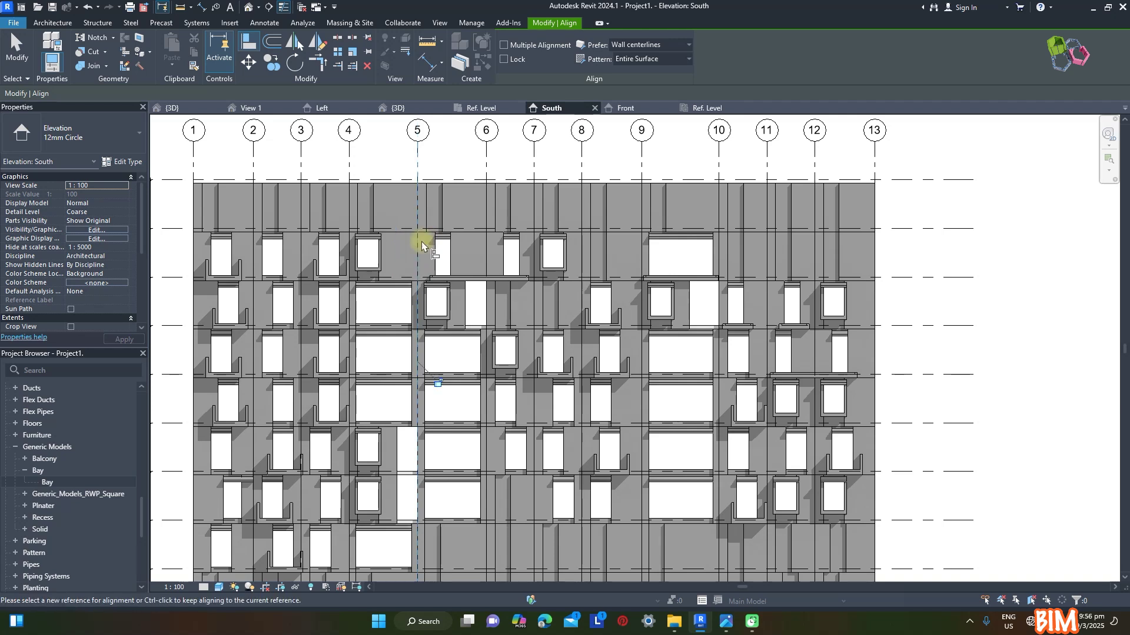
{"action": "left_click", "coordinate": [482, 164]}
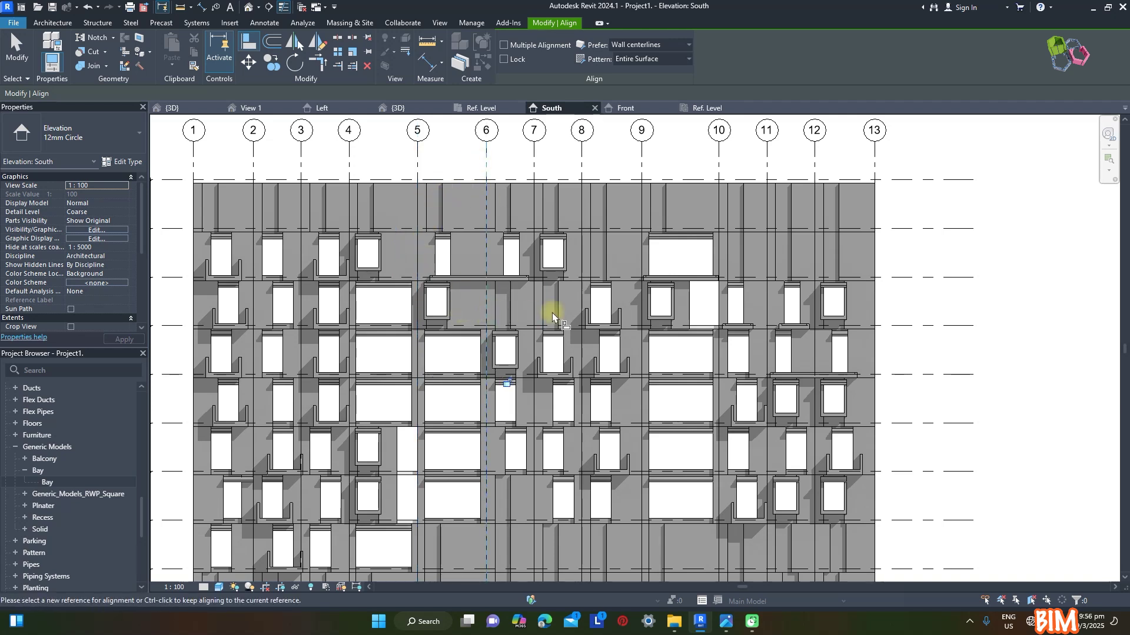
{"action": "left_click", "coordinate": [419, 164]}
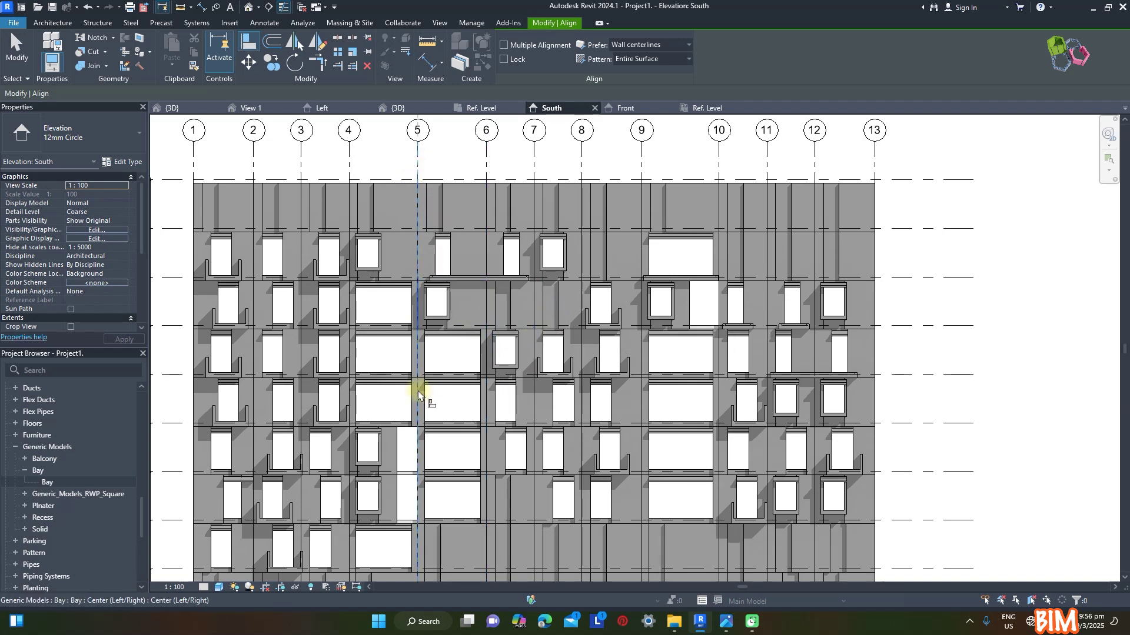
{"action": "left_click", "coordinate": [400, 453]}
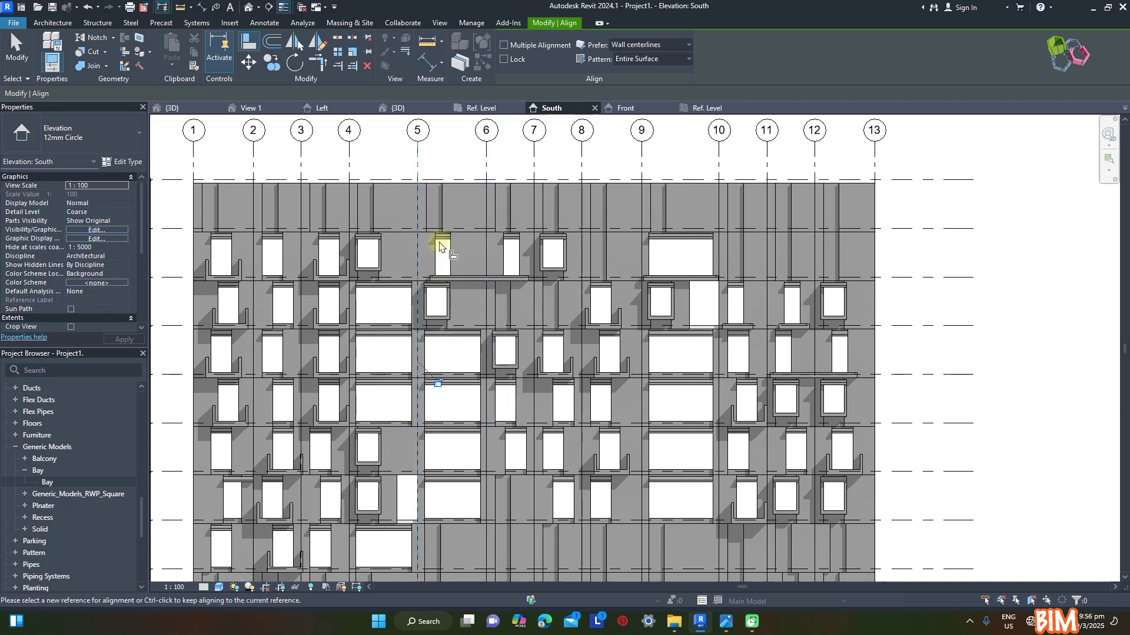
{"action": "left_click", "coordinate": [398, 497]}
{"action": "key", "text": "Escape"}
{"action": "key", "text": "Escape"}
Align the right edge of the Level 7 Bay between grids 9 and 10 with grid 10
{"action": "key", "text": "a"}
{"action": "key", "text": "l"}
{"action": "left_click", "coordinate": [719, 165]}
{"action": "left_click", "coordinate": [693, 310]}
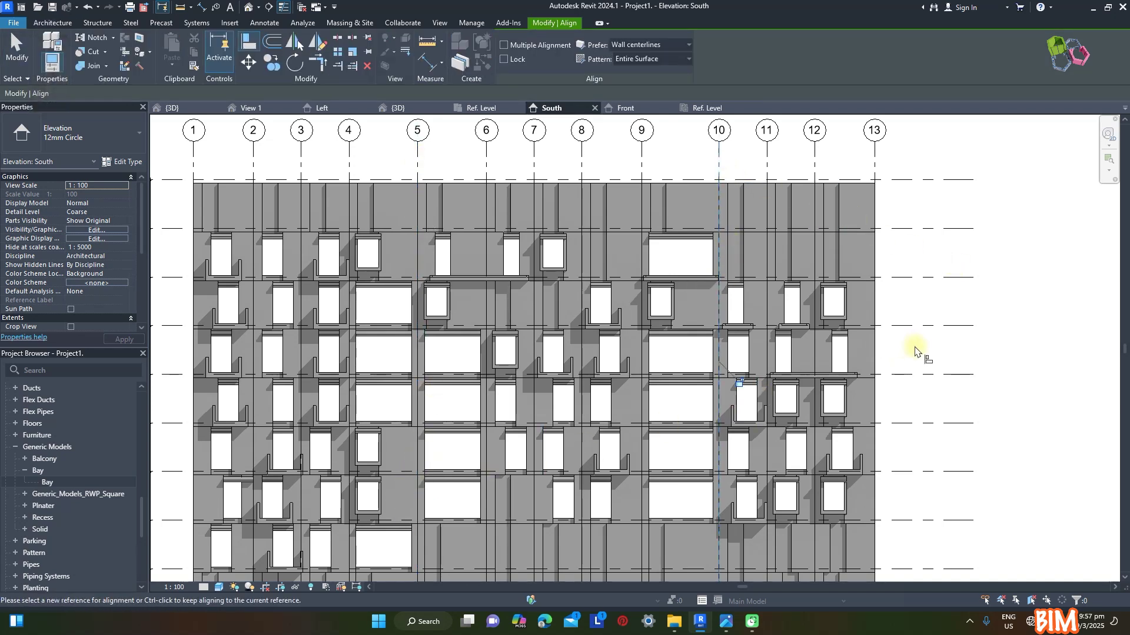
{"action": "key", "text": "Escape"}
Set the Opening W of the Level 7 Bay between grids 9 and 10 to 3700, matching the planter panel above
{"action": "left_click", "coordinate": [713, 264]}
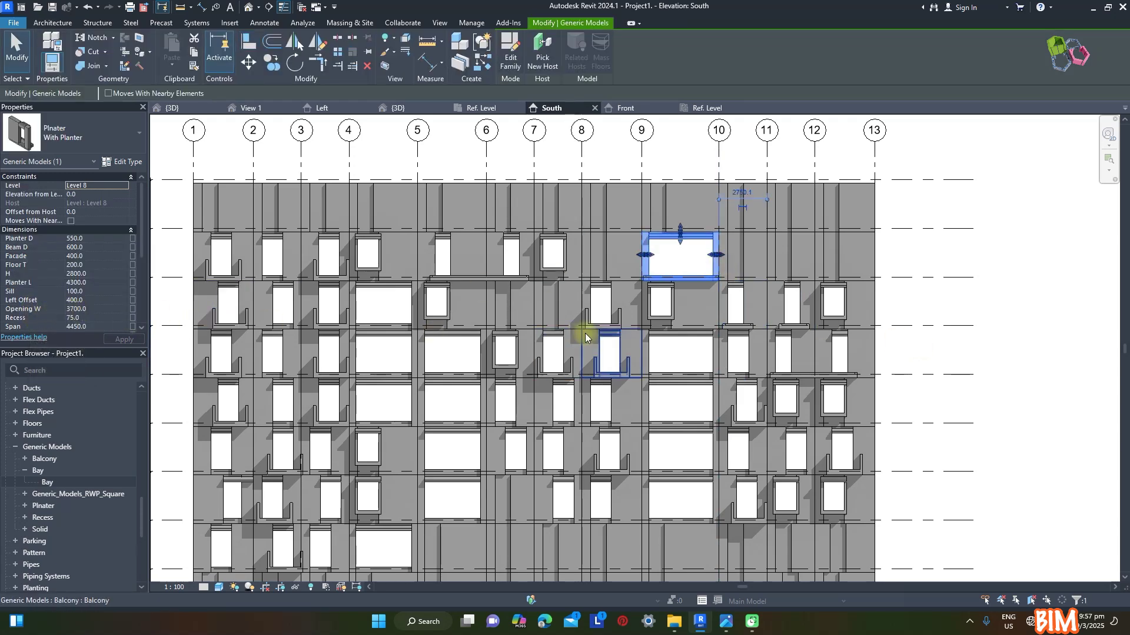
{"action": "key", "text": "Escape"}
{"action": "left_click", "coordinate": [677, 313]}
{"action": "left_click", "coordinate": [111, 310]}
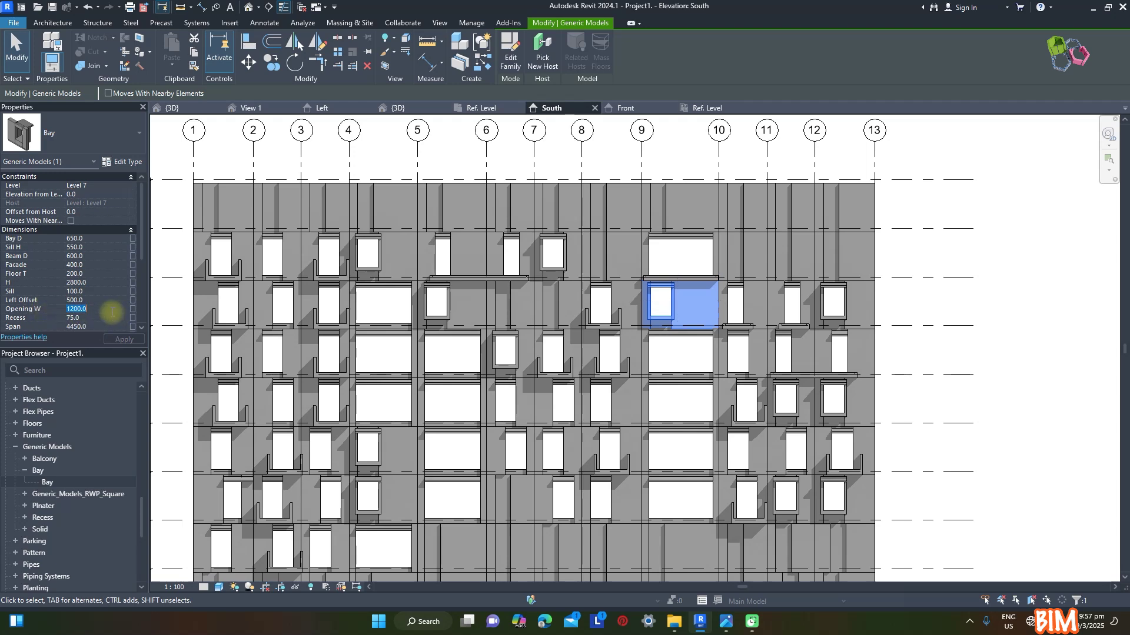
{"action": "left_click", "coordinate": [995, 333]}
{"action": "left_click", "coordinate": [697, 313]}
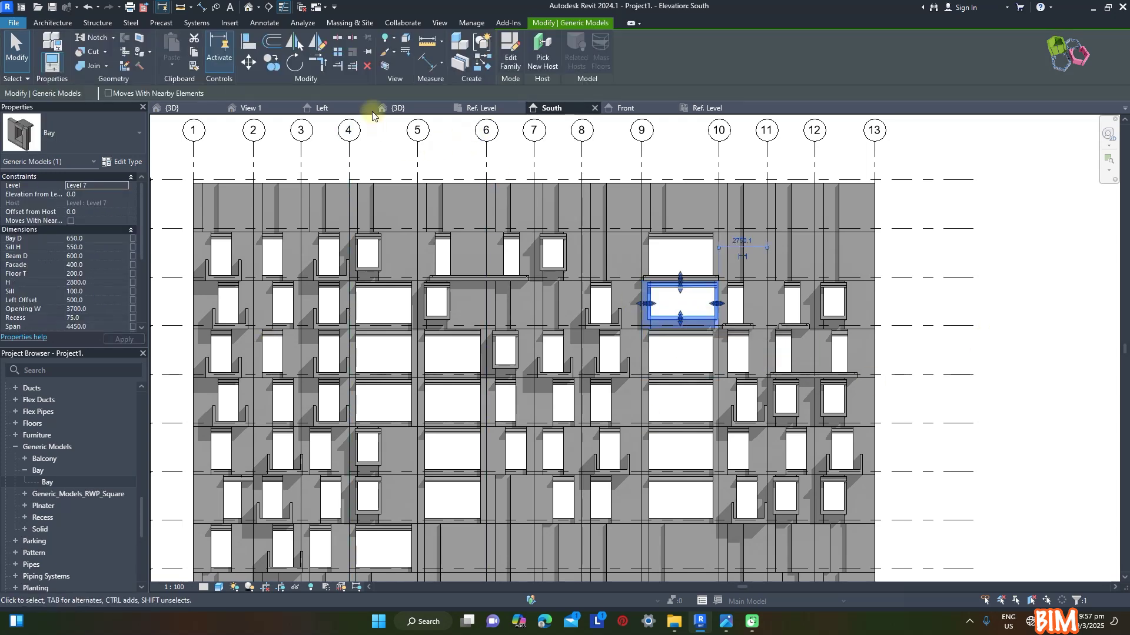
In the 3D view, set the Sill H of the widened Level 7 Bay to 0 and inspect it
{"action": "left_click", "coordinate": [176, 107]}
{"action": "scroll", "coordinate": [781, 306], "scroll_direction": "up", "scroll_amount": 5}
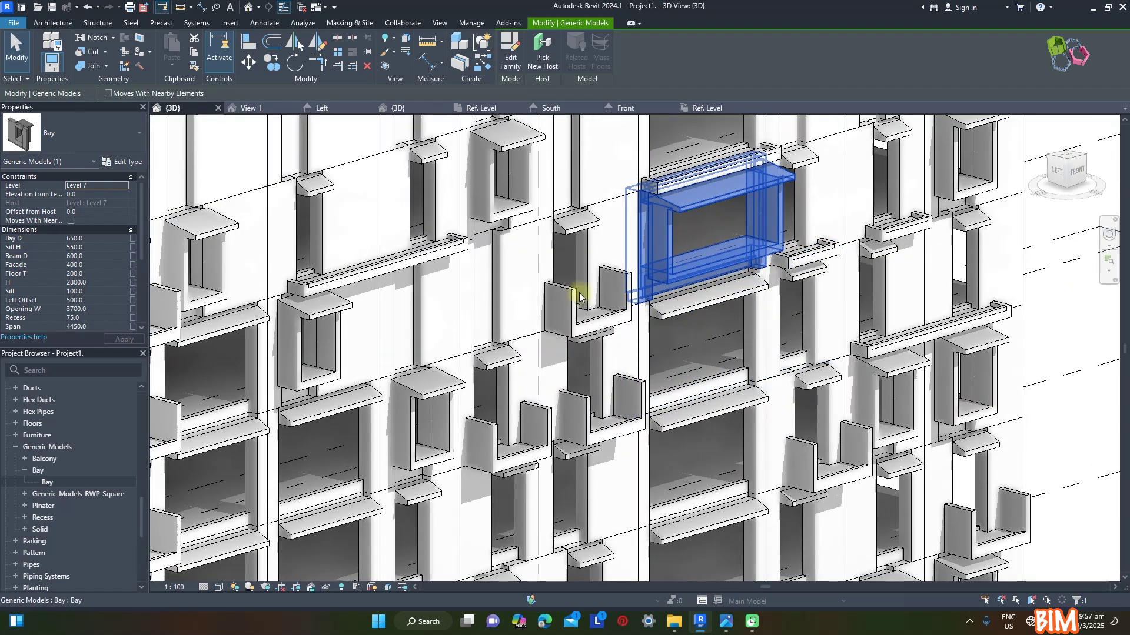
{"action": "middle_click_drag", "start_coordinate": [1056, 389], "coordinate": [1001, 353], "text": "shift"}
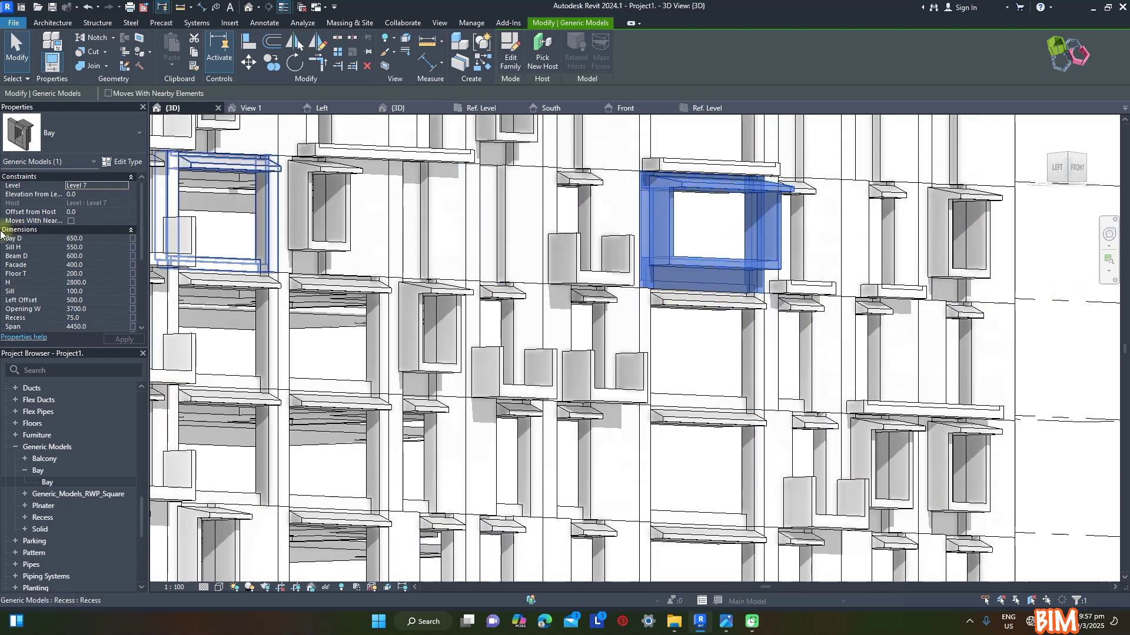
{"action": "left_click", "coordinate": [95, 247]}
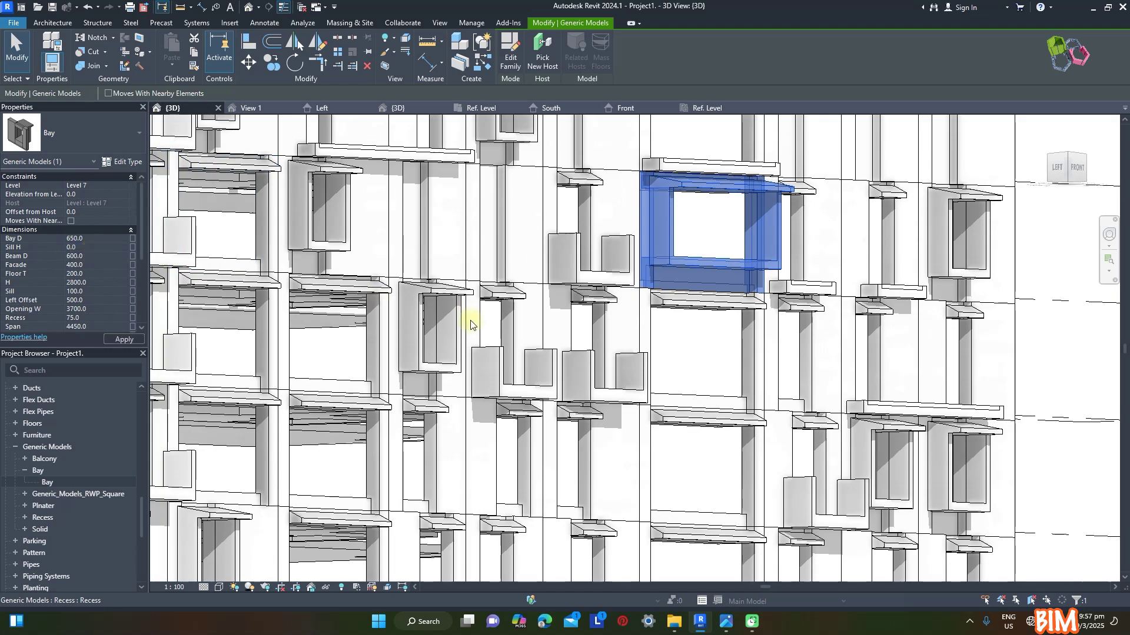
{"action": "middle_click_drag", "start_coordinate": [1006, 365], "coordinate": [915, 377], "text": "shift"}
{"action": "left_click", "coordinate": [937, 363]}
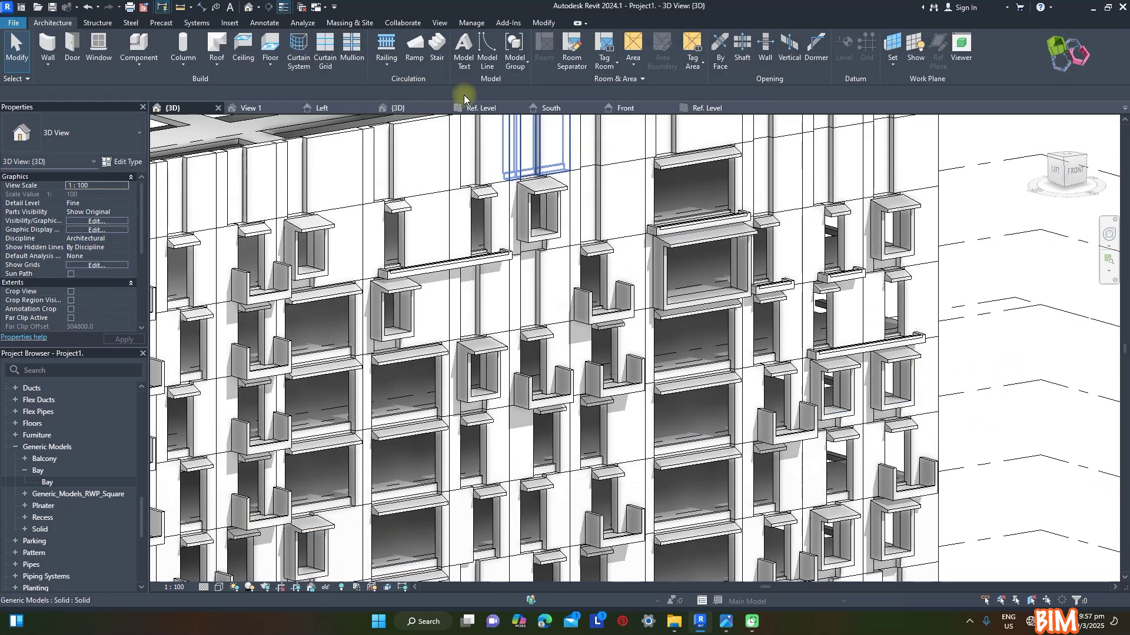
In the South elevation, set the Opening W of the Level 8 Bay between grids 4 and 5 to 3000
{"action": "left_click", "coordinate": [309, 250]}
{"action": "left_click", "coordinate": [582, 106]}
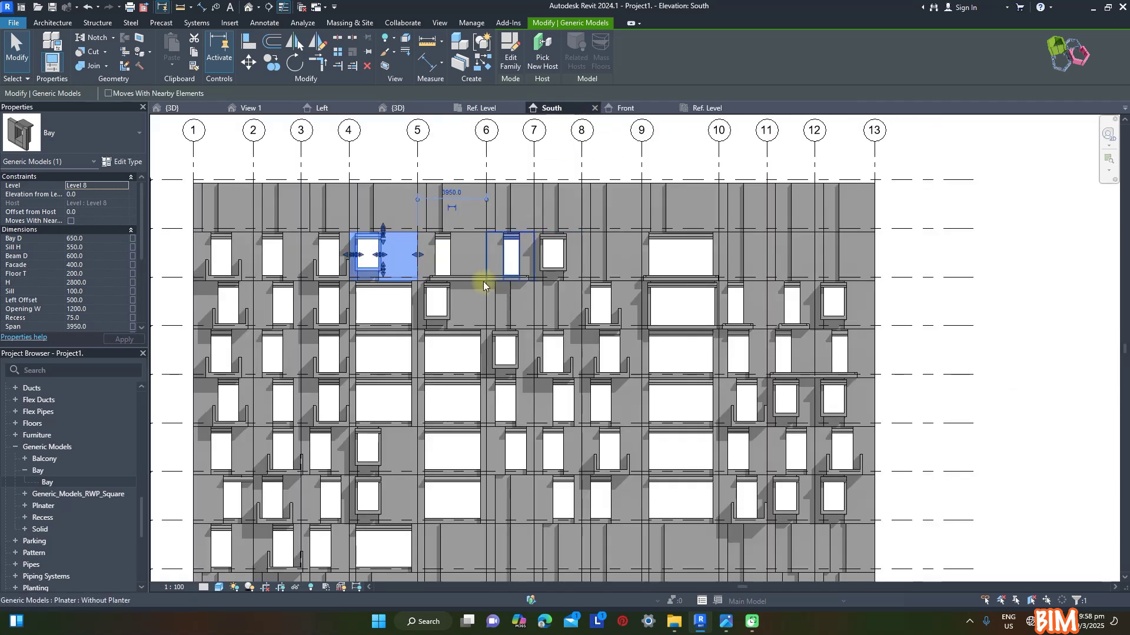
{"action": "scroll", "coordinate": [440, 283], "scroll_direction": "up", "scroll_amount": 1}
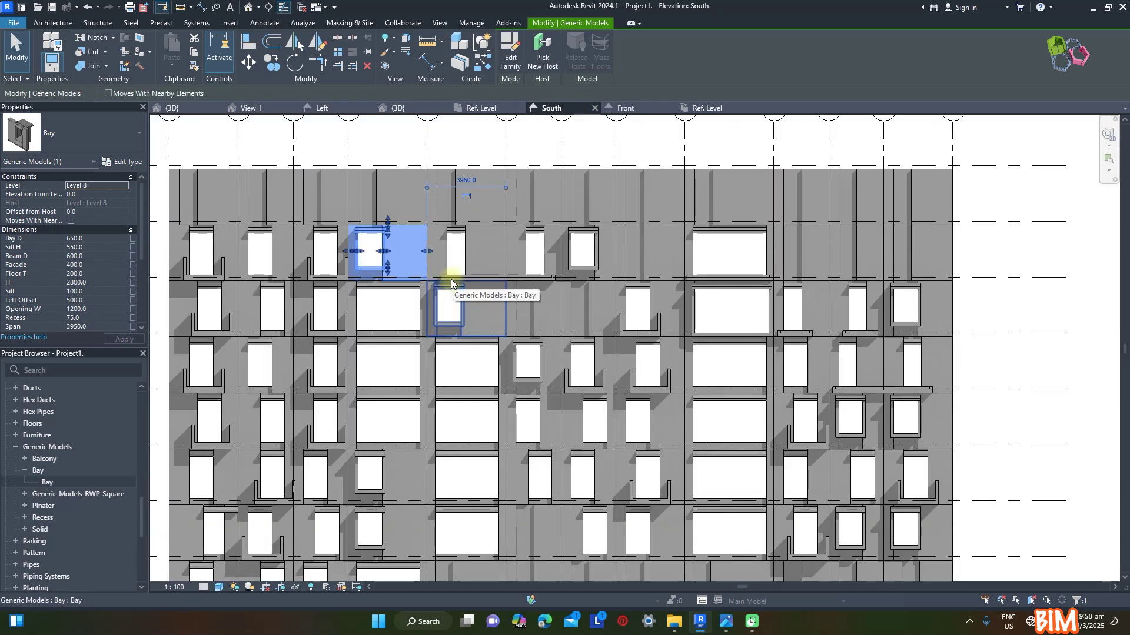
{"action": "key", "text": "Escape"}
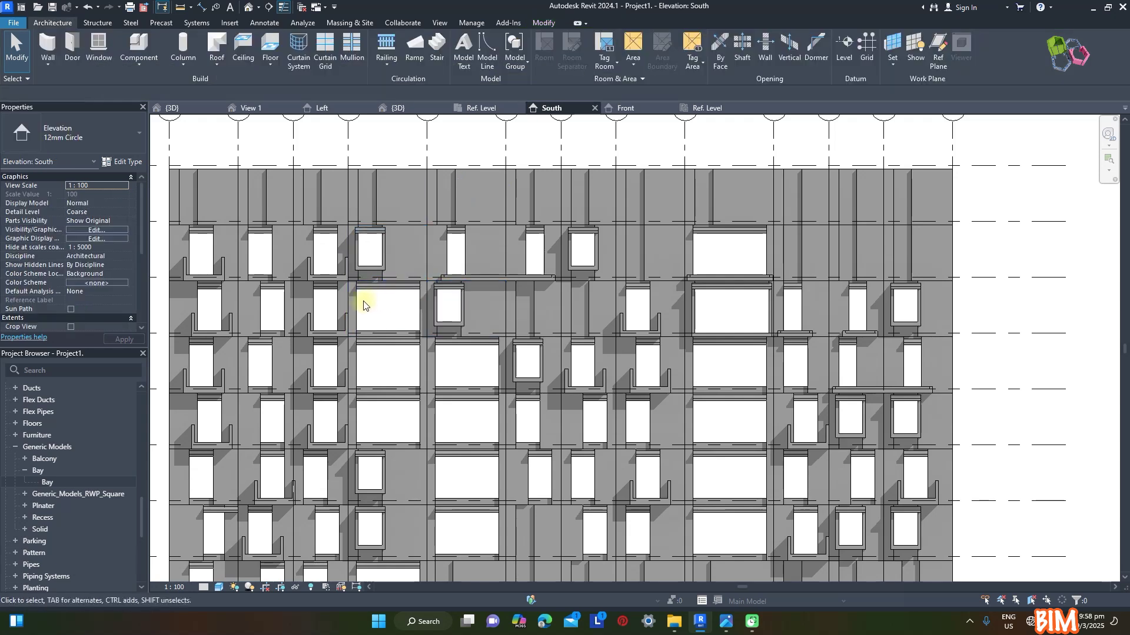
{"action": "left_click", "coordinate": [354, 306]}
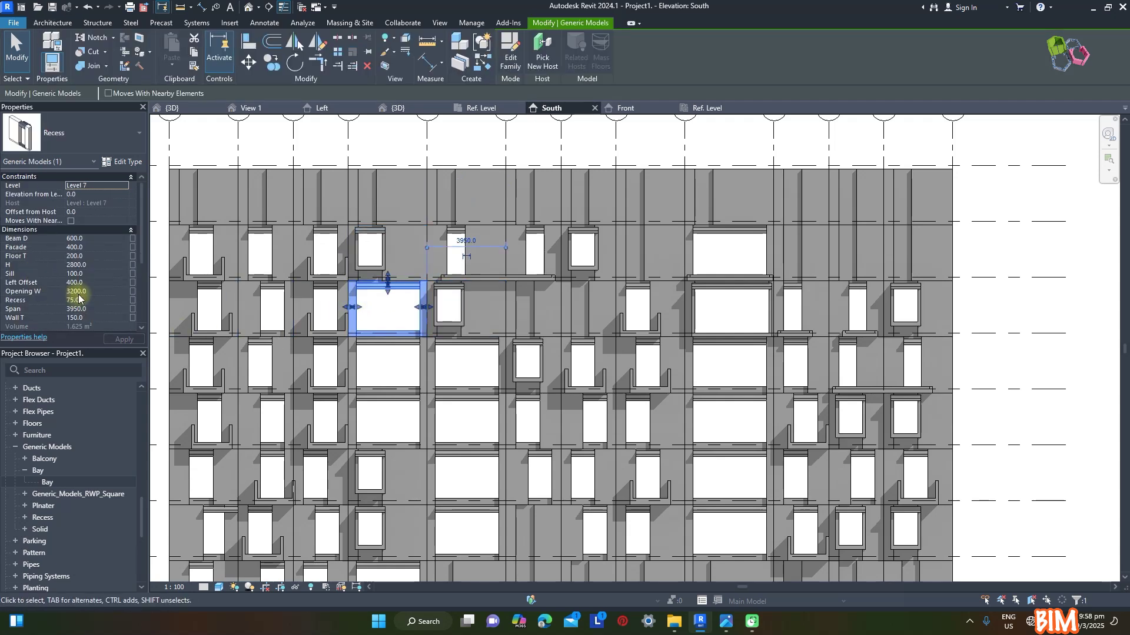
{"action": "left_click", "coordinate": [387, 267]}
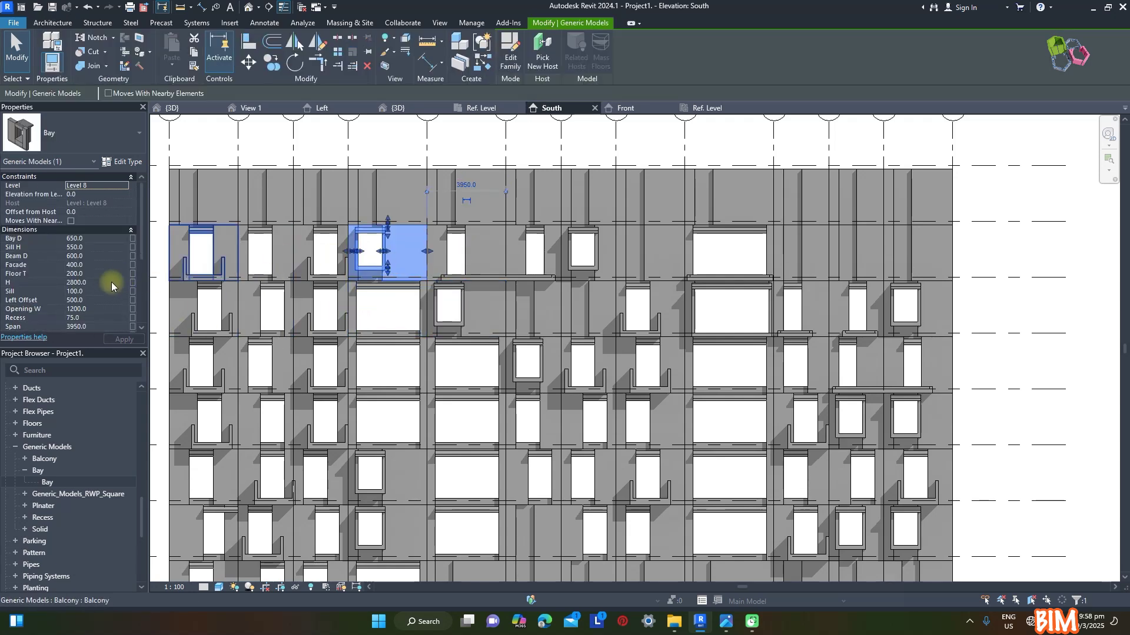
{"action": "left_click", "coordinate": [103, 308]}
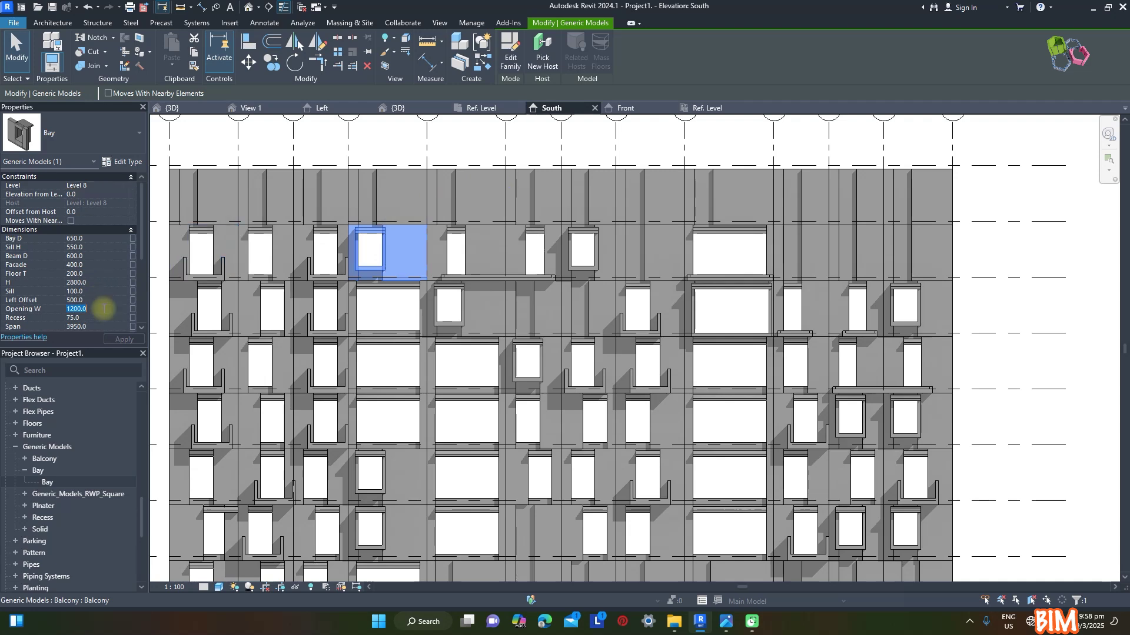
{"action": "type", "text": "3200"}
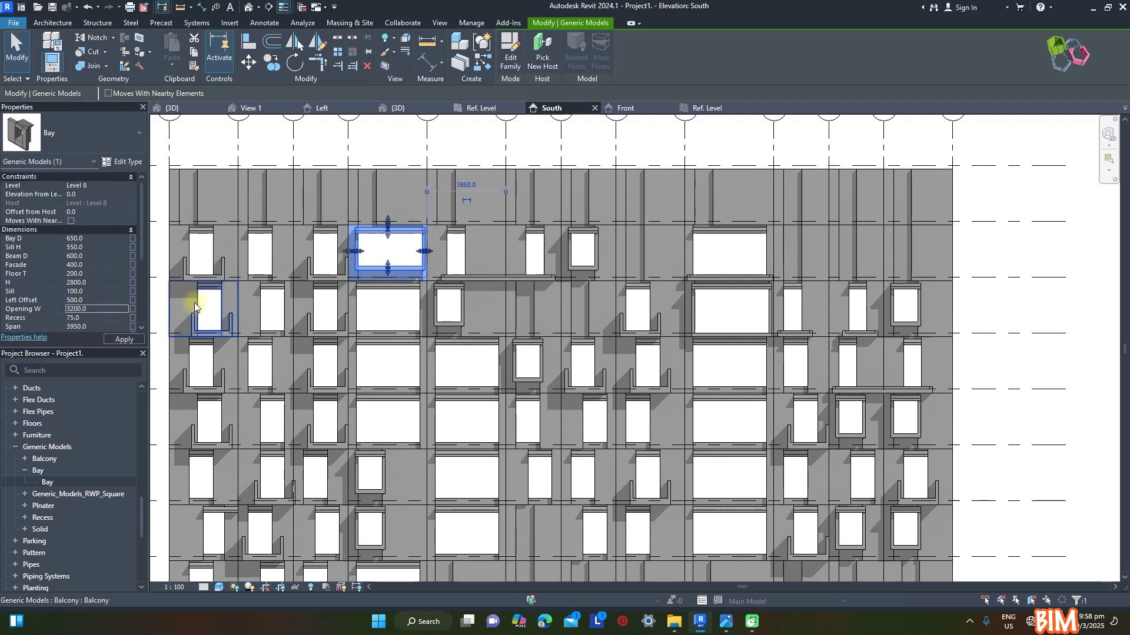
{"action": "left_click", "coordinate": [97, 309]}
{"action": "type", "text": "3000"}
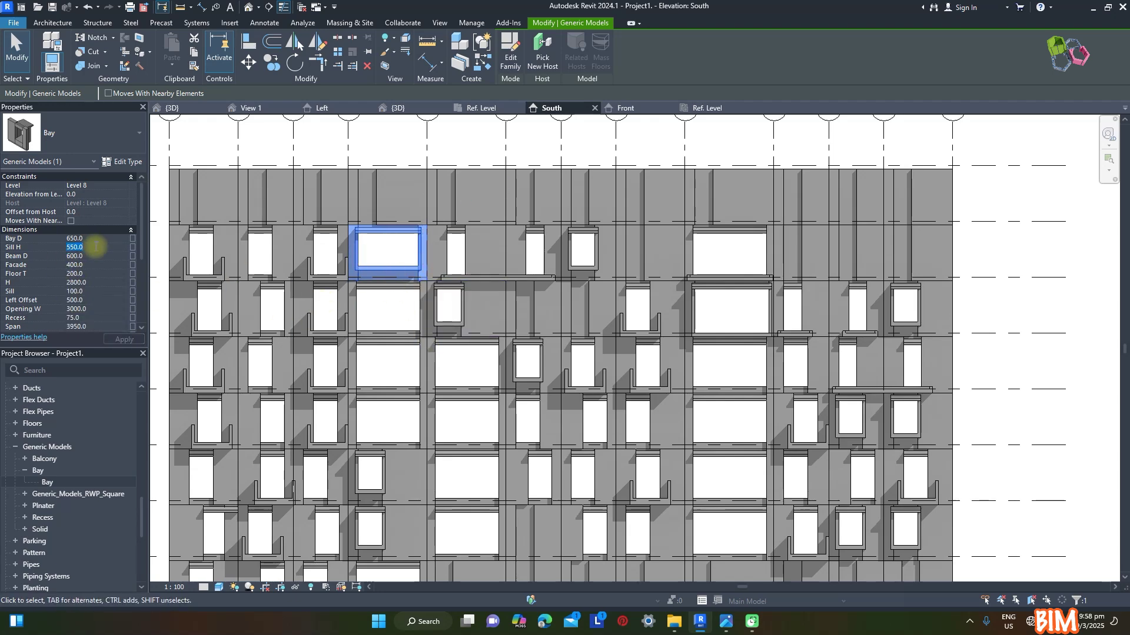
Lower the Sill H of the Level 8 Bay between grids 4 and 5 and inspect it in the 3D view
{"action": "key", "text": "Escape"}
{"action": "left_click", "coordinate": [201, 109]}
{"action": "left_click", "coordinate": [349, 221]}
{"action": "middle_click_drag", "start_coordinate": [532, 436], "coordinate": [629, 349], "text": "shift"}
{"action": "key", "text": "Escape"}
In the South elevation, set the Level 7 Bay between grids 5 and 6 to Sill H 0 and Opening W 3000
{"action": "left_click", "coordinate": [566, 107]}
{"action": "left_click", "coordinate": [530, 297]}
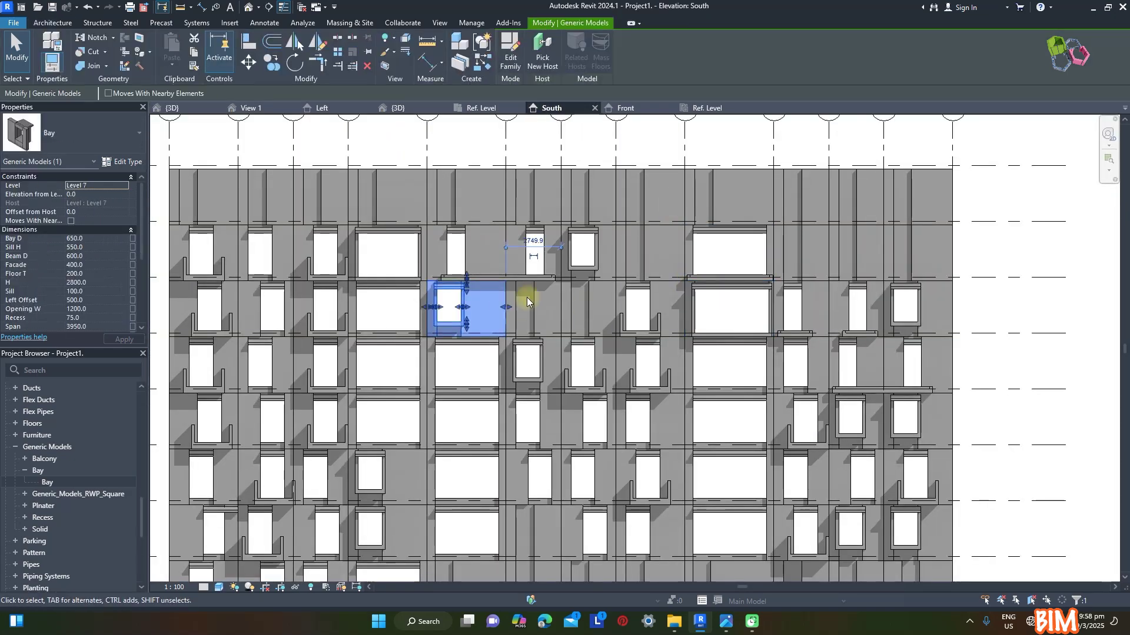
{"action": "left_click", "coordinate": [94, 247]}
{"action": "type", "text": "0"}
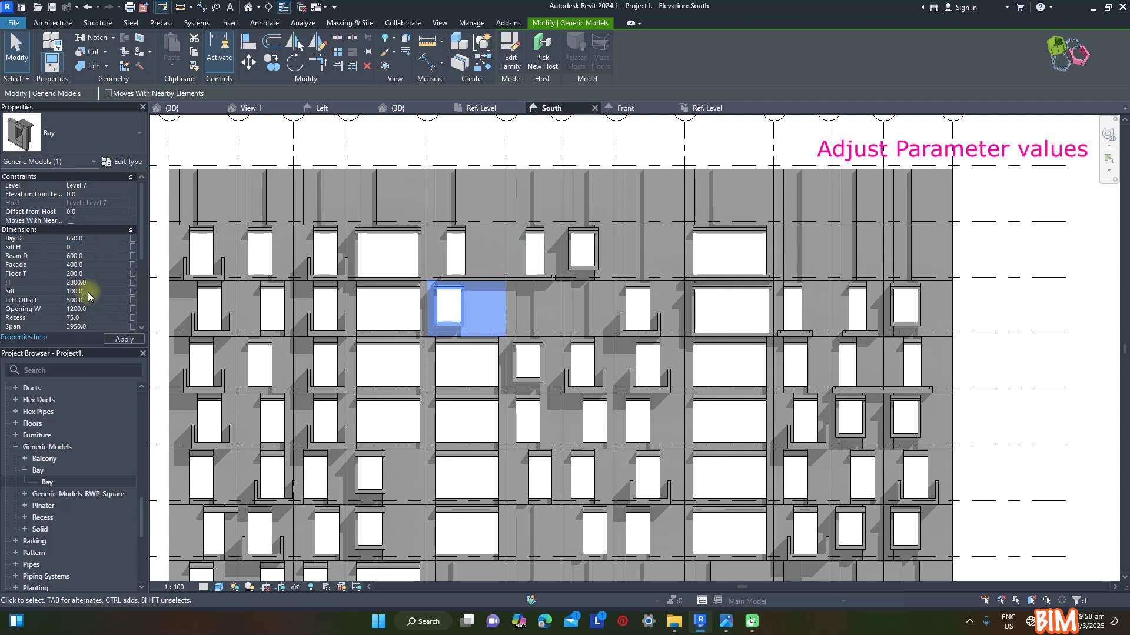
{"action": "left_click", "coordinate": [96, 310]}
{"action": "type", "text": "3000"}
{"action": "left_click", "coordinate": [125, 341]}
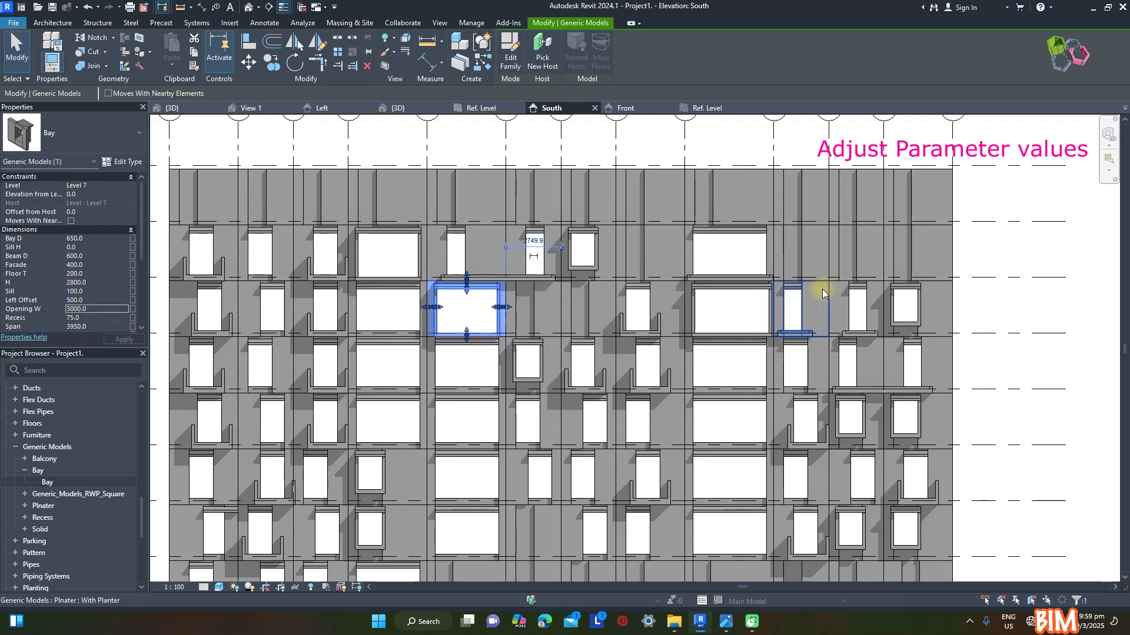
In the 3D view, set the Opening W of the remaining small Bays between grids 6 and 13 to 1400
{"action": "left_click", "coordinate": [1005, 221]}
{"action": "scroll", "coordinate": [1005, 221], "scroll_direction": "down", "scroll_amount": 1}
{"action": "left_click", "coordinate": [181, 107]}
{"action": "left_click", "coordinate": [786, 221]}
{"action": "left_click", "coordinate": [790, 330], "text": "ctrl"}
{"action": "left_click", "coordinate": [719, 347], "text": "ctrl"}
{"action": "left_click", "coordinate": [764, 498], "text": "ctrl"}
{"action": "left_click", "coordinate": [712, 500], "text": "ctrl"}
{"action": "left_click", "coordinate": [444, 364], "text": "ctrl"}
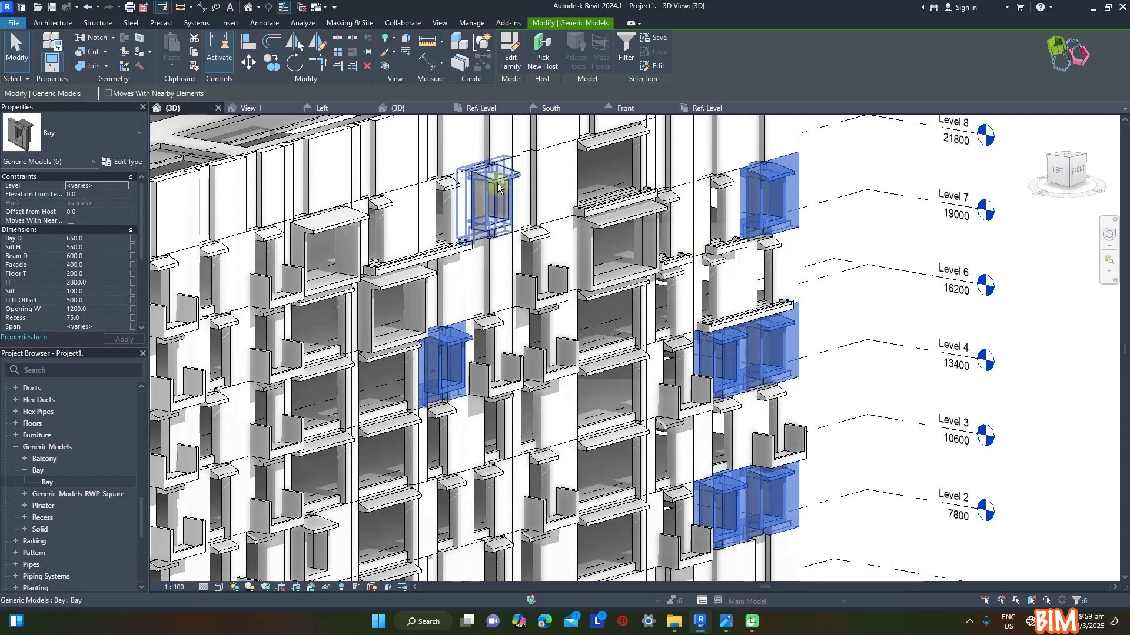
{"action": "left_click", "coordinate": [492, 197], "text": "ctrl"}
{"action": "left_click", "coordinate": [97, 309]}
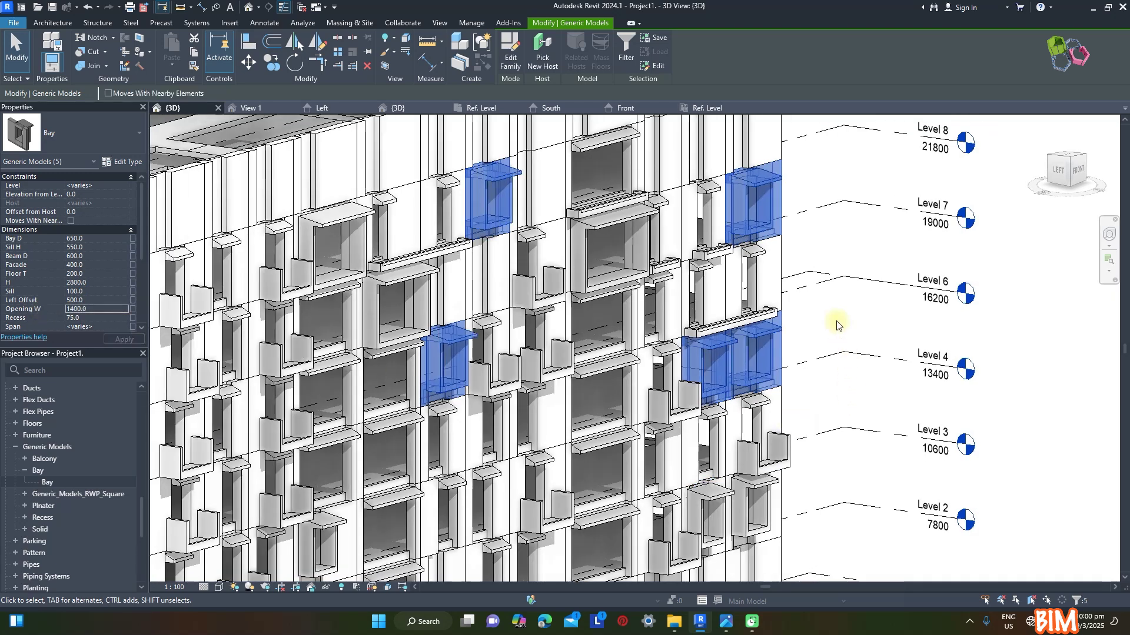
{"action": "left_click", "coordinate": [836, 325]}
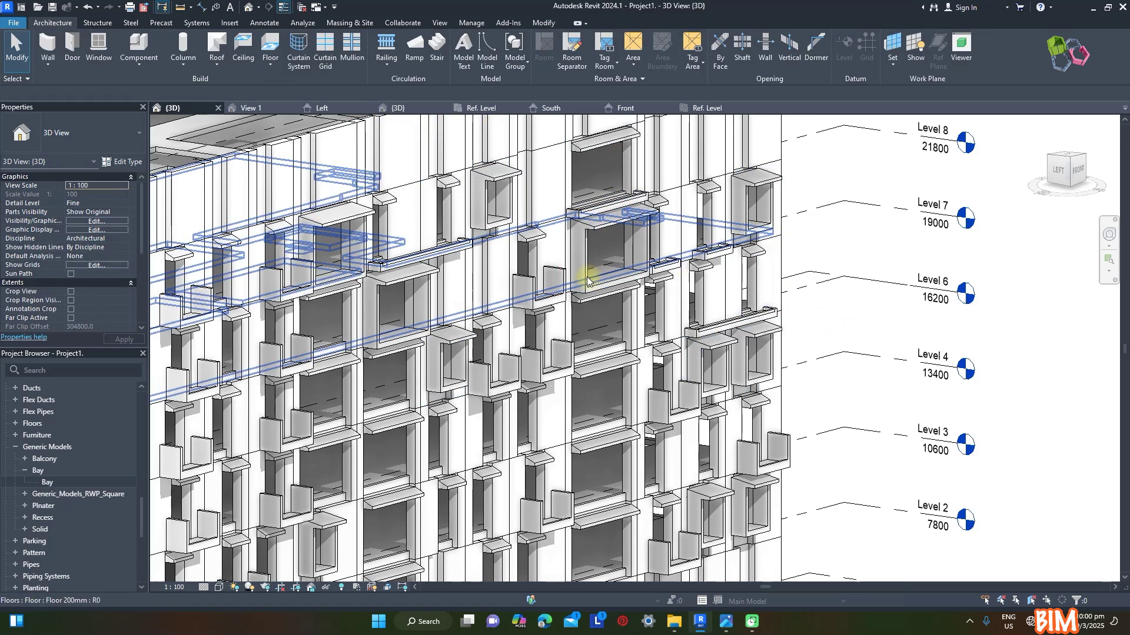
In the South elevation, try a different Left Offset on the Level 8 Bay between grids 7 and 8, and undo it
{"action": "left_click", "coordinate": [550, 108]}
{"action": "left_click", "coordinate": [615, 247]}
{"action": "scroll", "coordinate": [674, 276], "scroll_direction": "up", "scroll_amount": 2}
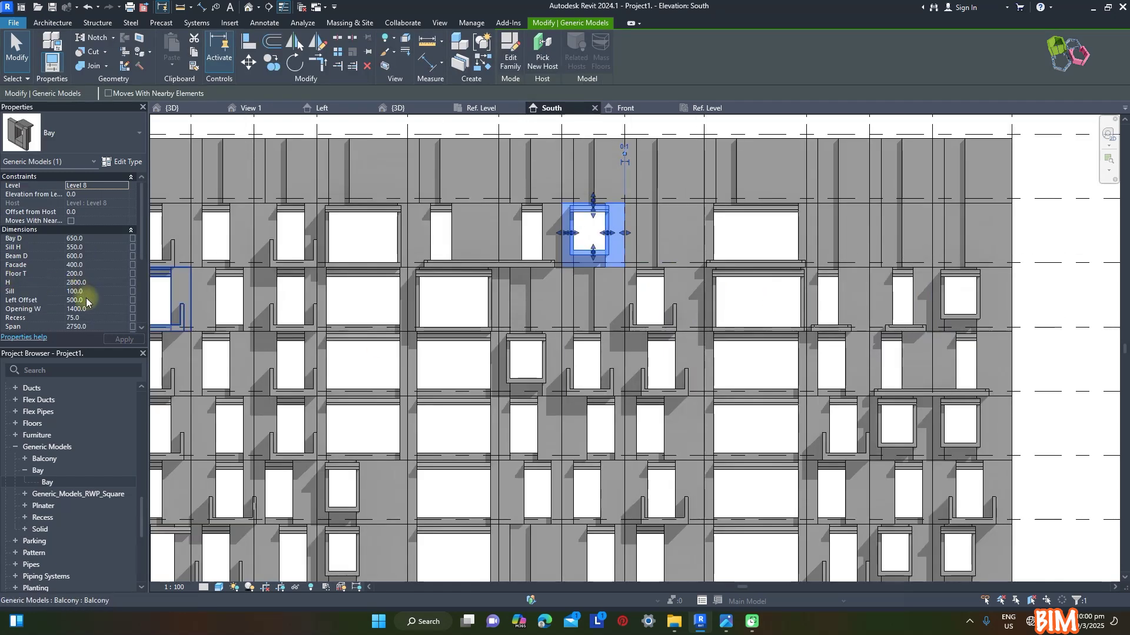
{"action": "left_click", "coordinate": [89, 299]}
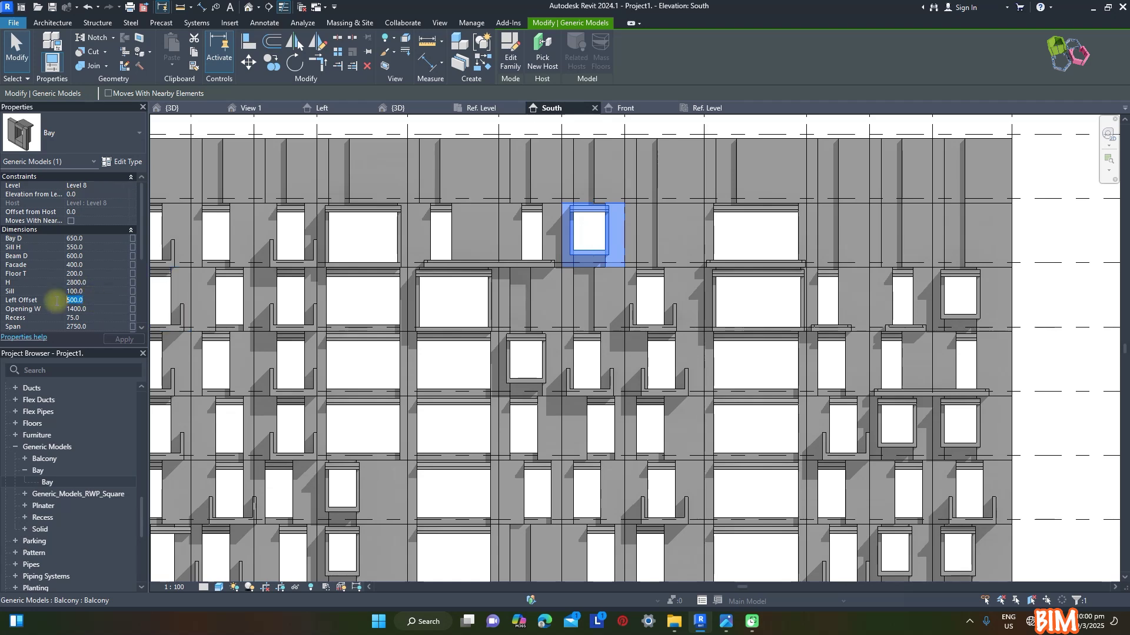
{"action": "type", "text": "00"}
{"action": "left_click", "coordinate": [541, 375]}
{"action": "left_click", "coordinate": [90, 8]}
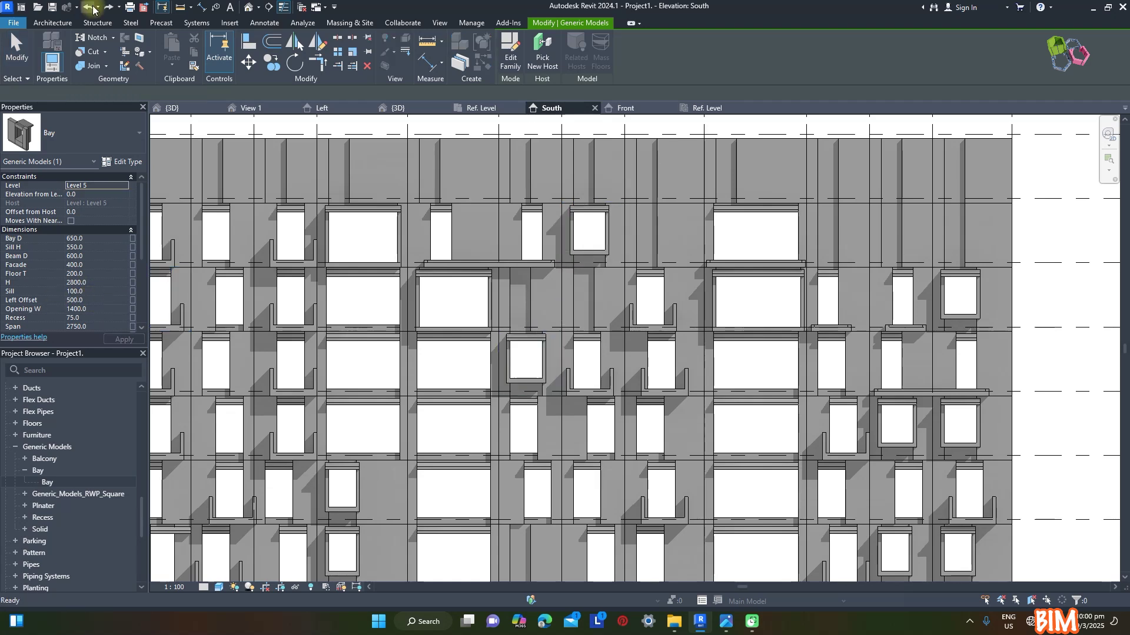
In the South elevation, set the Left Offset of one small Bay each on Levels 8, 6 and 5 to 1000
{"action": "left_click", "coordinate": [602, 248]}
{"action": "left_click", "coordinate": [555, 360], "text": "ctrl"}
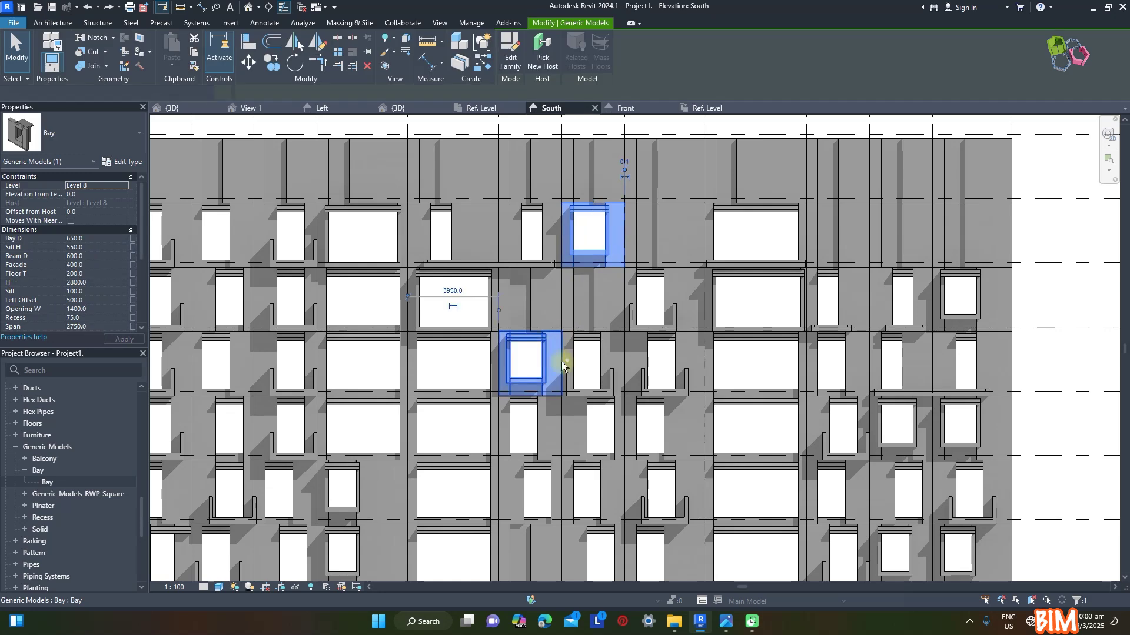
{"action": "left_click", "coordinate": [903, 435], "text": "ctrl"}
{"action": "left_click", "coordinate": [95, 300]}
{"action": "type", "text": "10"}
{"action": "left_click", "coordinate": [1070, 395]}
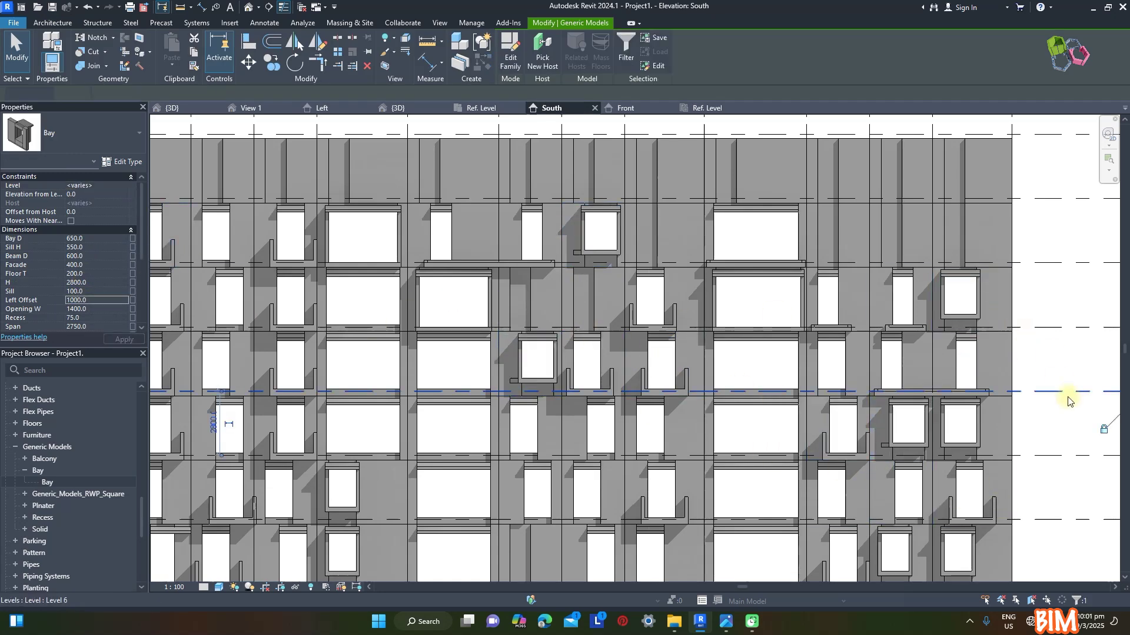
In the 3D view, select all Bay instances to find the stray Bay standing outside the building, and delete it
{"action": "left_click", "coordinate": [171, 109]}
{"action": "middle_click_drag", "start_coordinate": [812, 434], "coordinate": [882, 459], "text": "shift"}
{"action": "left_click", "coordinate": [346, 284]}
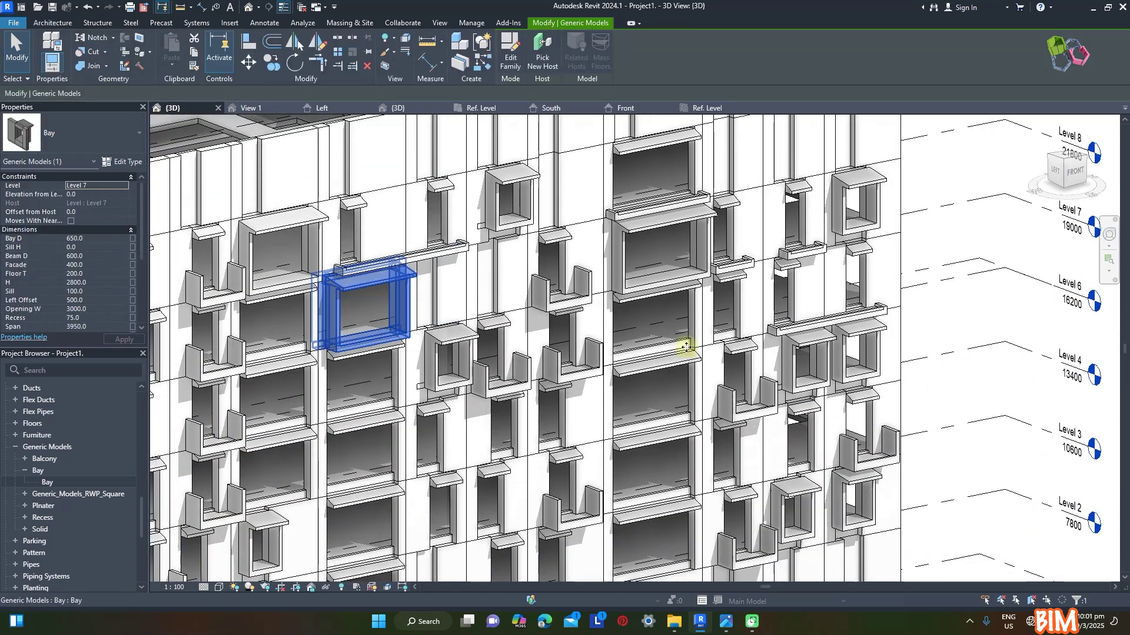
{"action": "key", "text": "s"}
{"action": "key", "text": "a"}
{"action": "scroll", "coordinate": [924, 265], "scroll_direction": "down", "scroll_amount": 3}
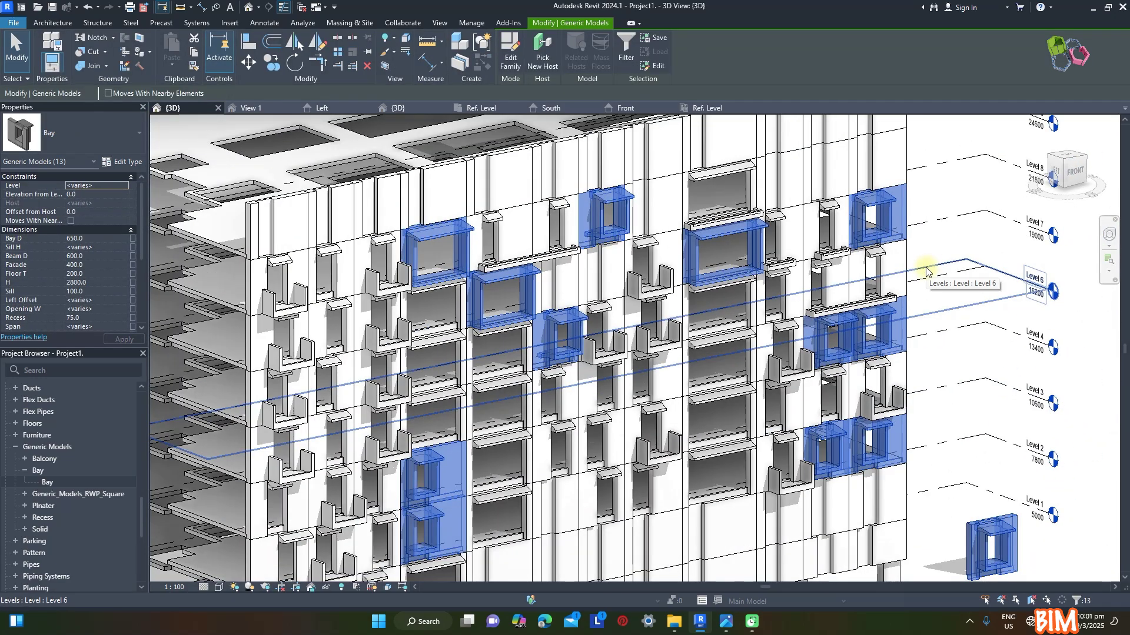
{"action": "left_click", "coordinate": [978, 337]}
{"action": "left_click", "coordinate": [977, 491]}
{"action": "key", "text": "Delete"}
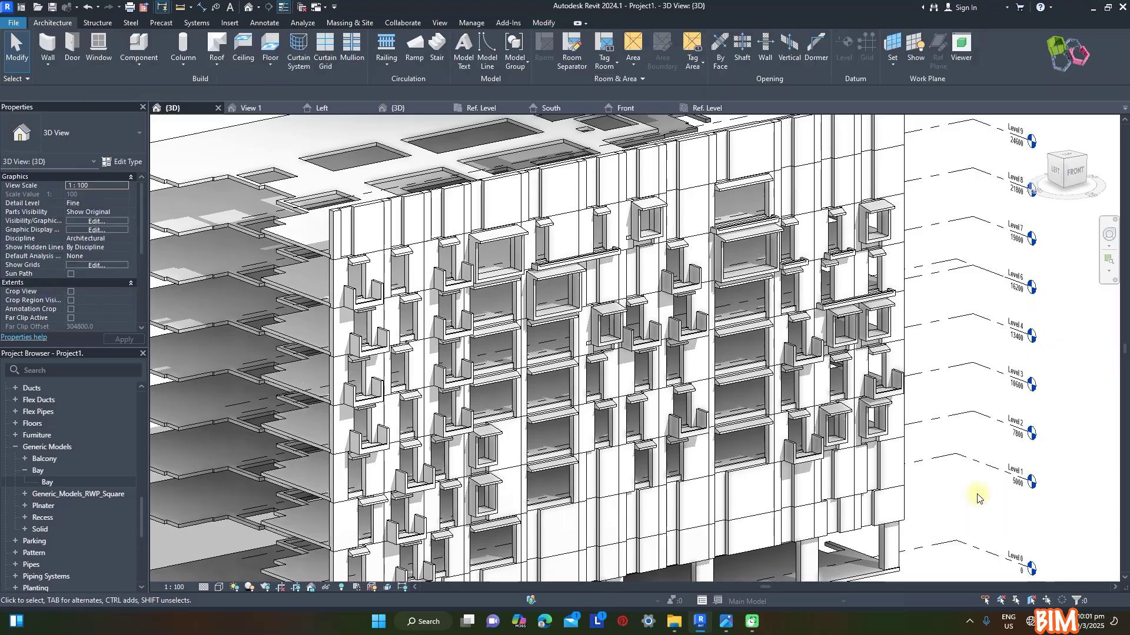
{"action": "middle_click_drag", "start_coordinate": [933, 282], "coordinate": [895, 268]}
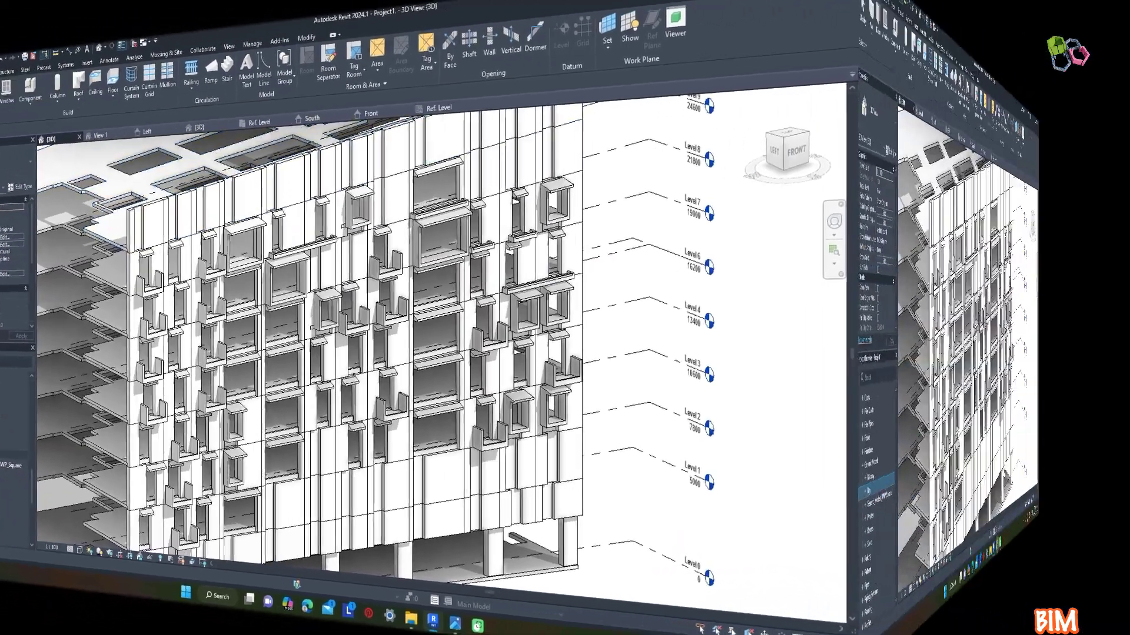
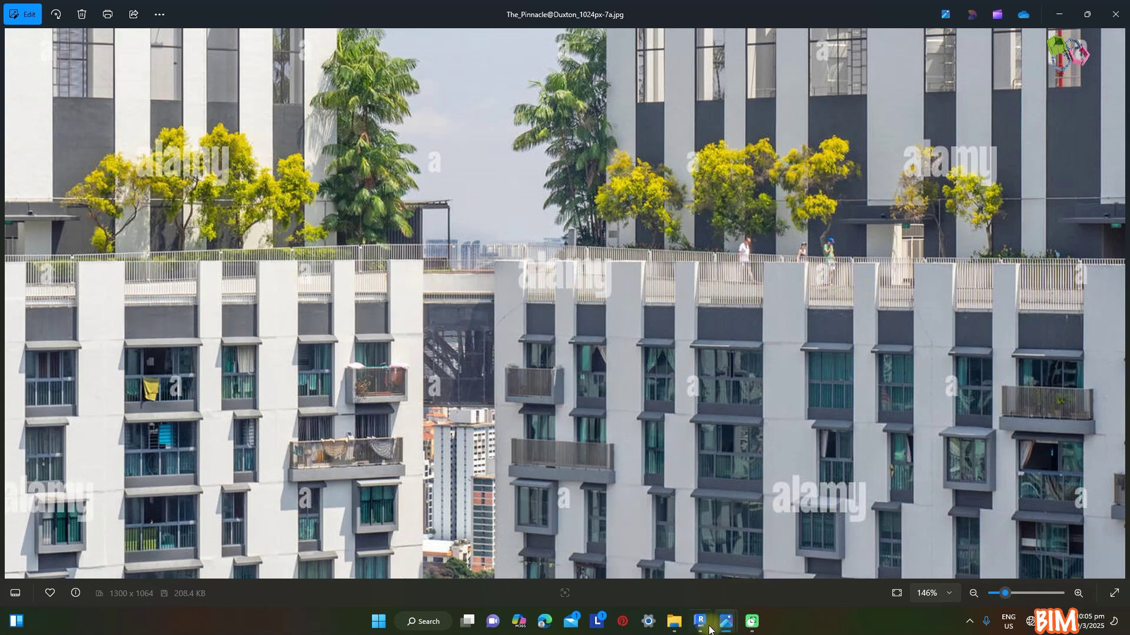
Check the facade reference photo, return to the Revit model and open the Level 9 corner panel's Solid family for editing
{"action": "mouse_move", "coordinate": [707, 630]}
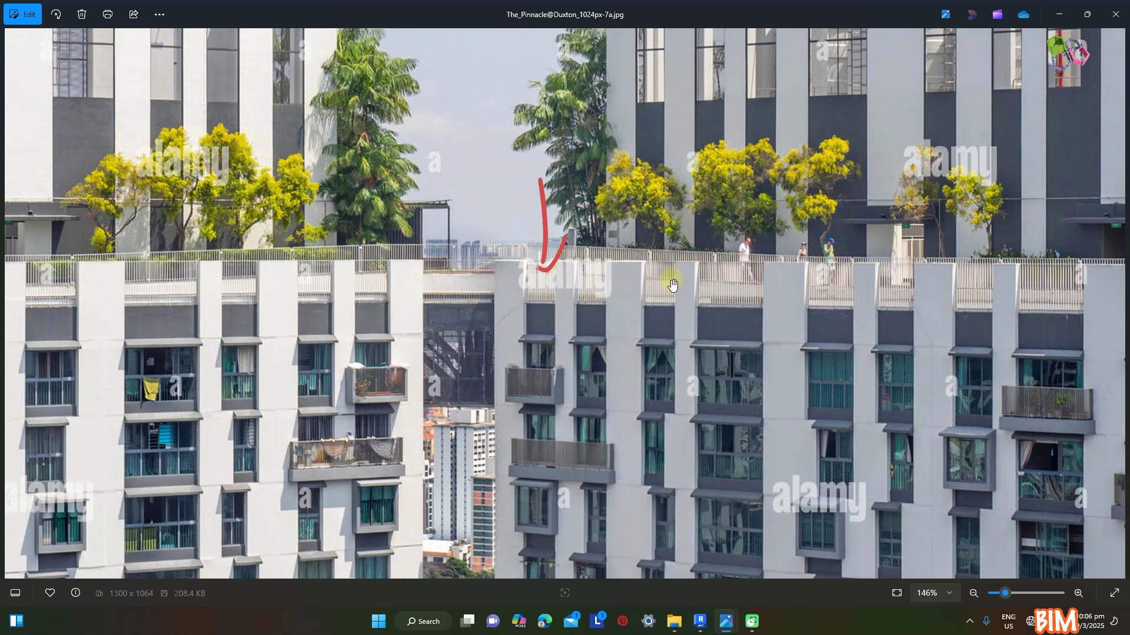
{"action": "left_click", "coordinate": [699, 622]}
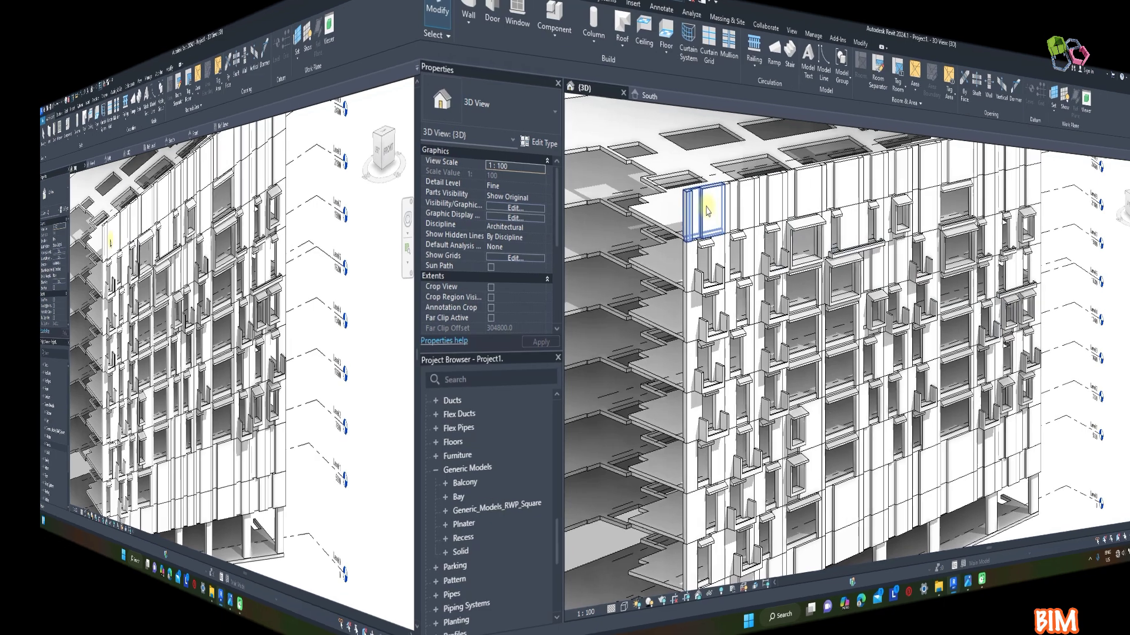
{"action": "left_click", "coordinate": [706, 210]}
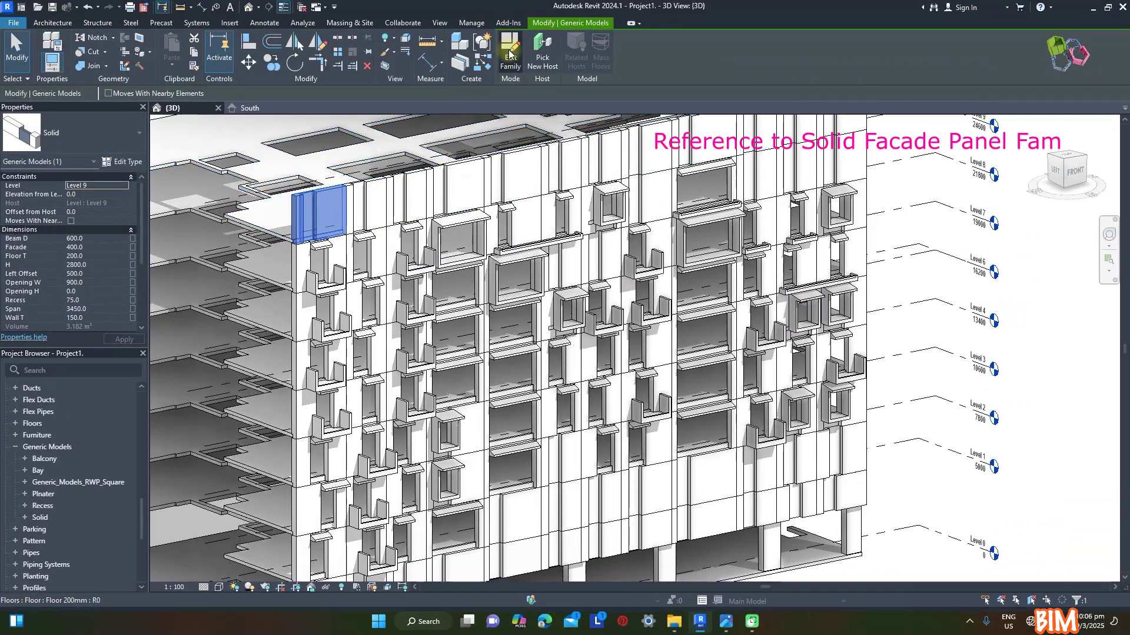
{"action": "left_click", "coordinate": [508, 57]}
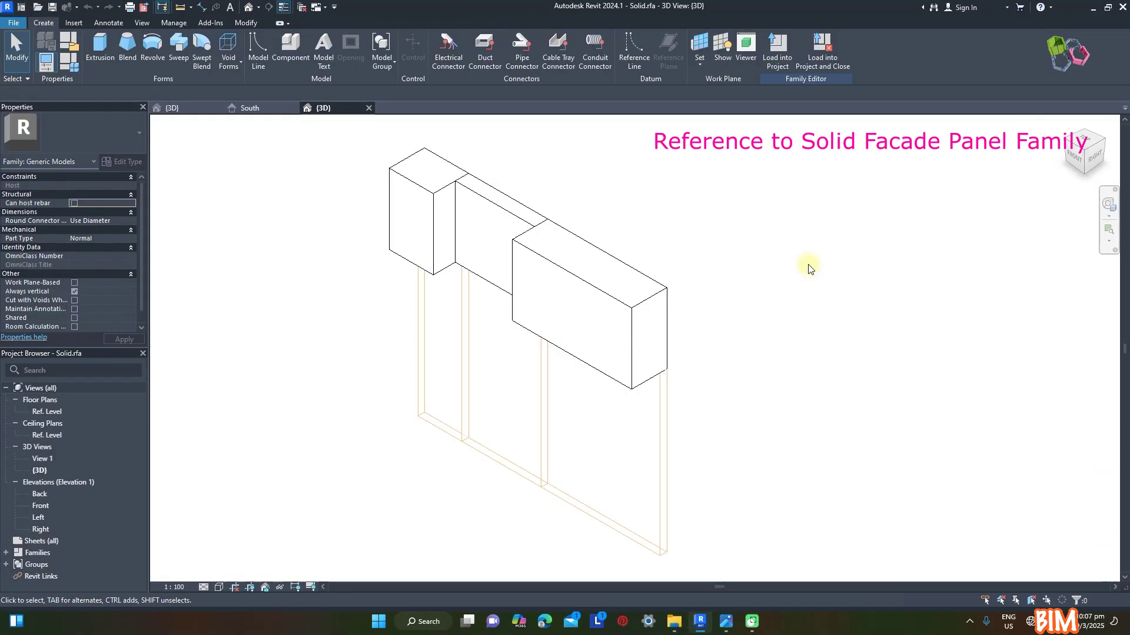
Try setting the Solid family's H parameter to 0 in the family types
{"action": "left_click", "coordinate": [69, 63]}
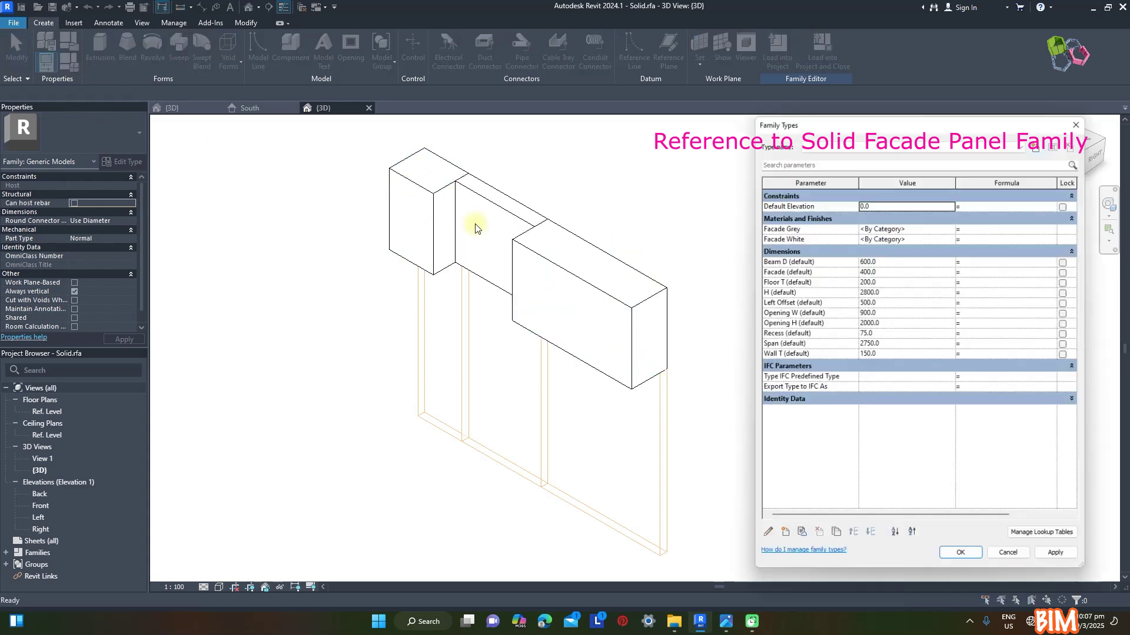
{"action": "left_click", "coordinate": [893, 292]}
{"action": "left_click", "coordinate": [1074, 566]}
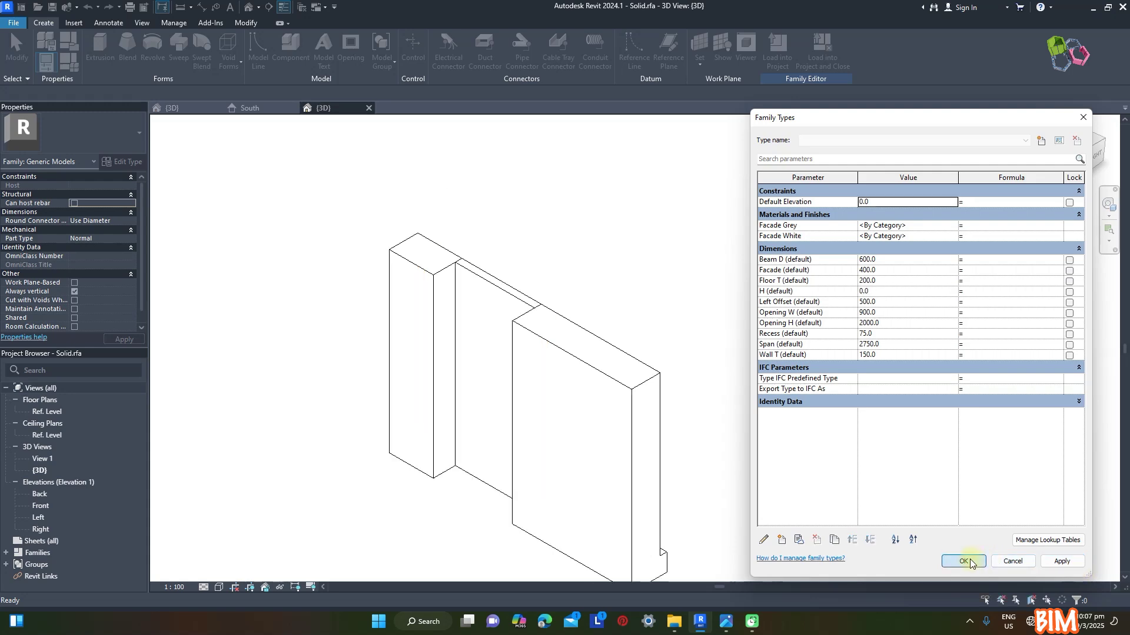
{"action": "left_click", "coordinate": [963, 560]}
In the Left elevation, draw a horizontal reference plane across the panel about 1380 mm below its top edge
{"action": "left_click", "coordinate": [39, 518]}
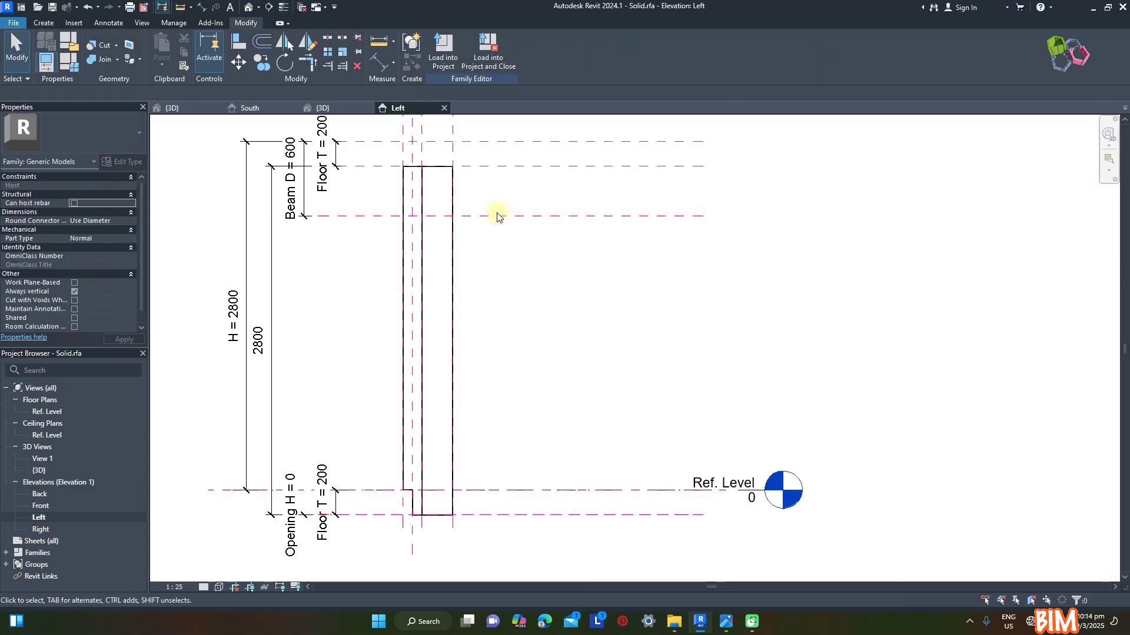
{"action": "left_click", "coordinate": [497, 216]}
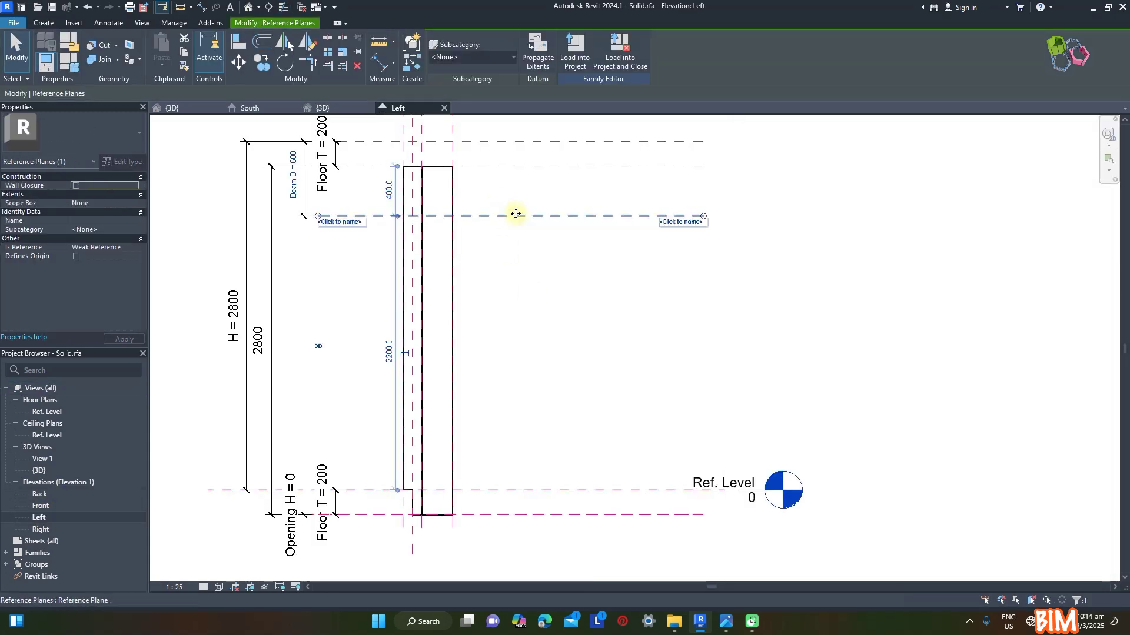
{"action": "left_click", "coordinate": [44, 22]}
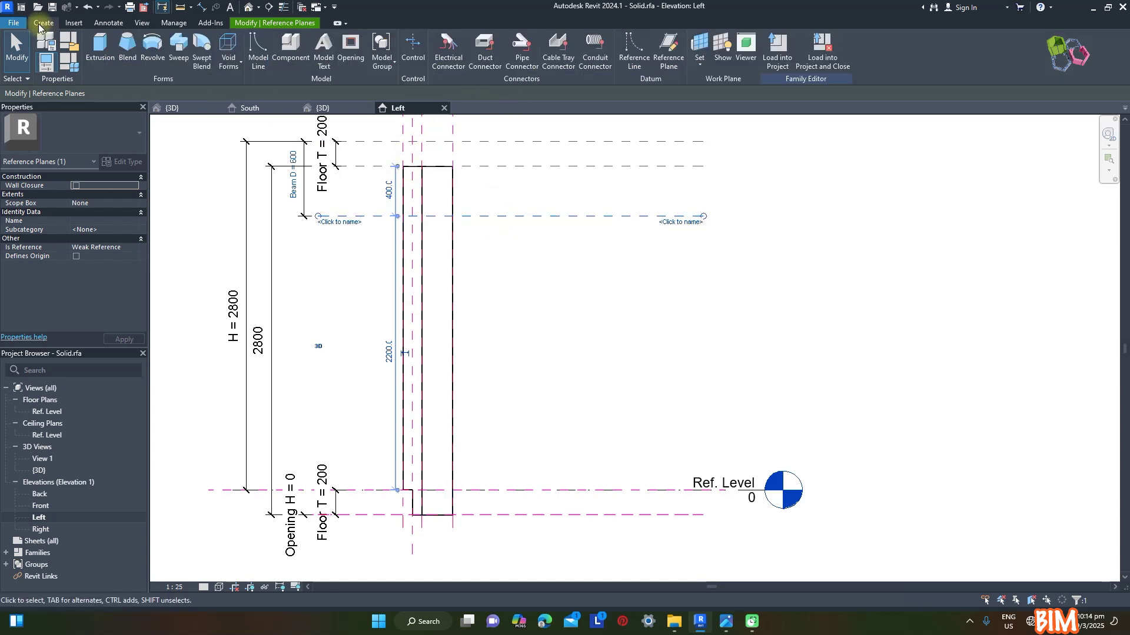
{"action": "left_click", "coordinate": [668, 52]}
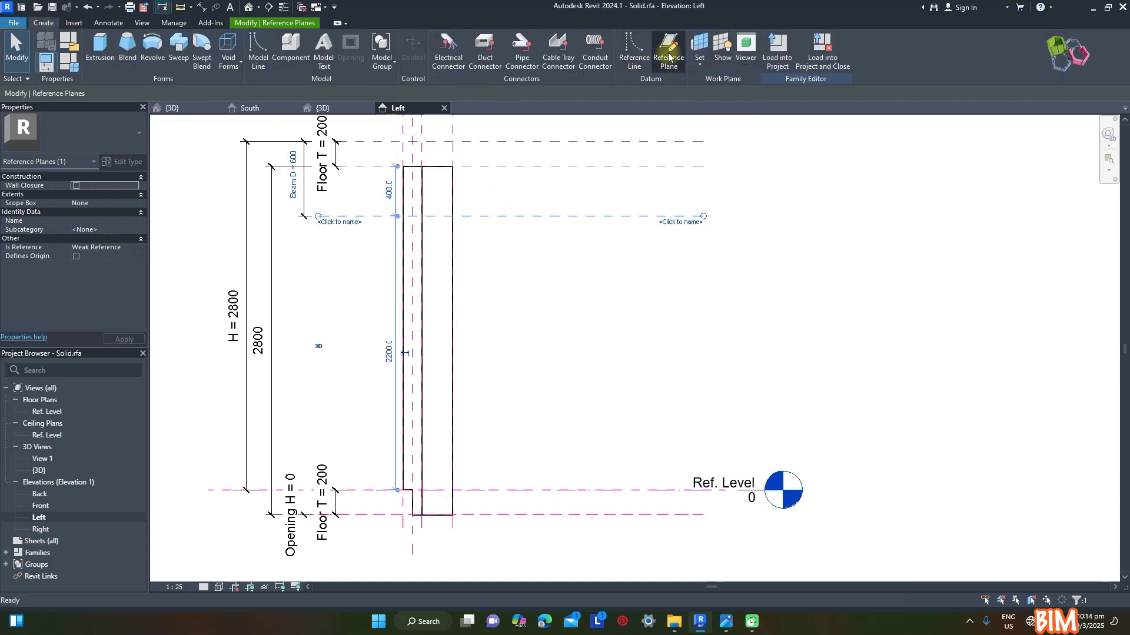
{"action": "left_click", "coordinate": [306, 338]}
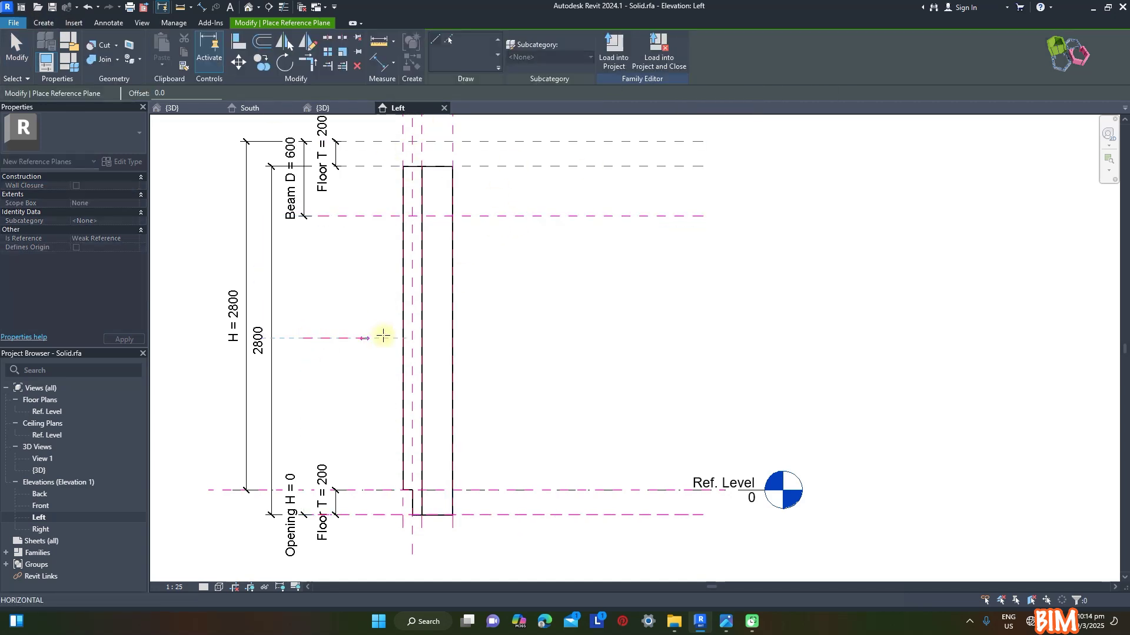
{"action": "left_click", "coordinate": [703, 338]}
Dimension from the panel's top plane to the new reference plane and label it with an instance parameter named Balaster H
{"action": "key", "text": "d"}
{"action": "key", "text": "i"}
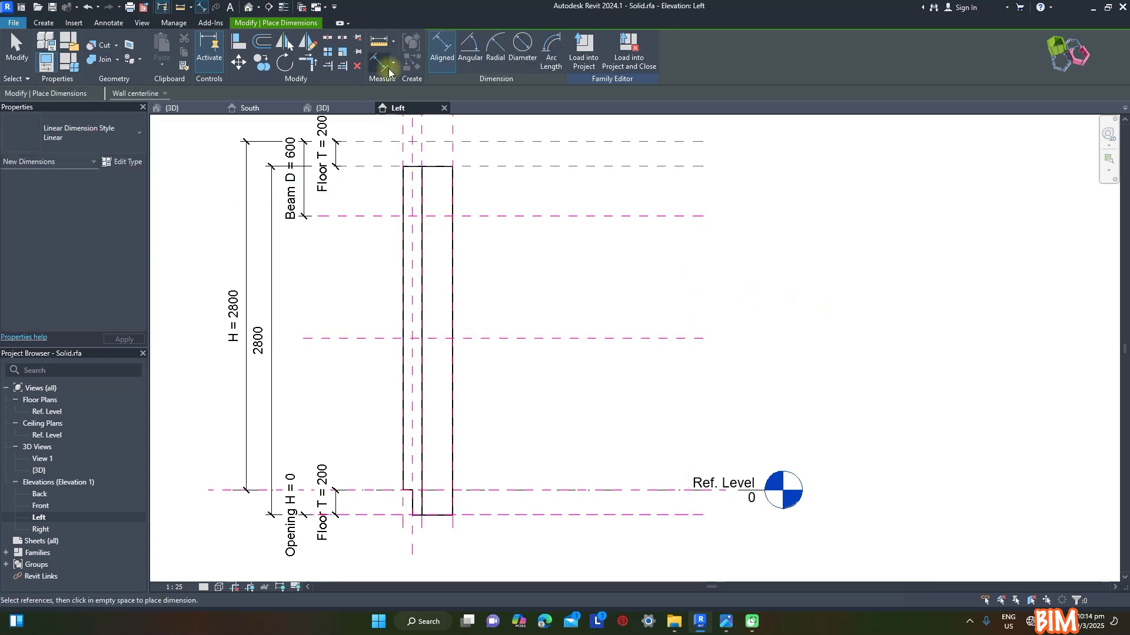
{"action": "left_click", "coordinate": [370, 166]}
{"action": "left_click", "coordinate": [372, 340]}
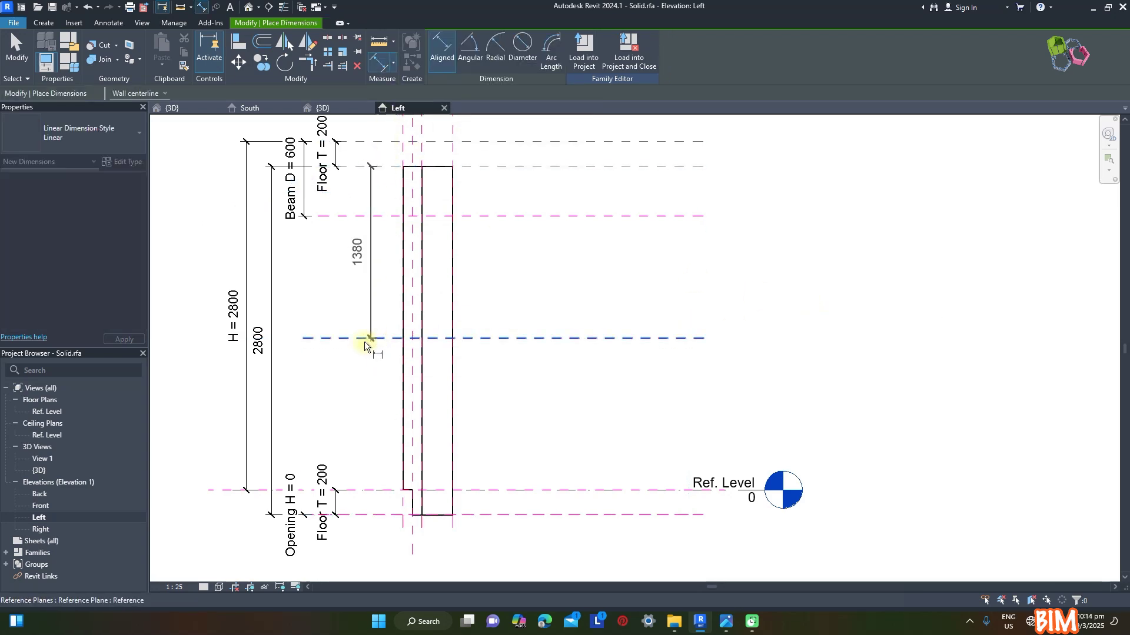
{"action": "left_click", "coordinate": [357, 347]}
{"action": "key", "text": "Escape"}
{"action": "left_click", "coordinate": [376, 253]}
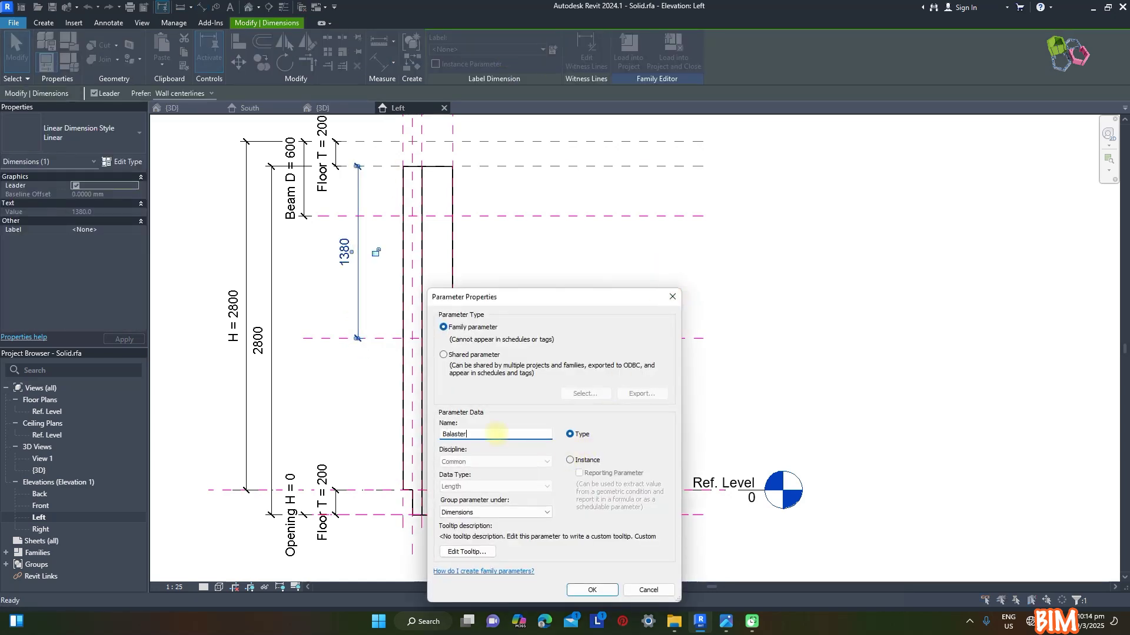
{"action": "left_click", "coordinate": [571, 460]}
{"action": "key", "text": "Return"}
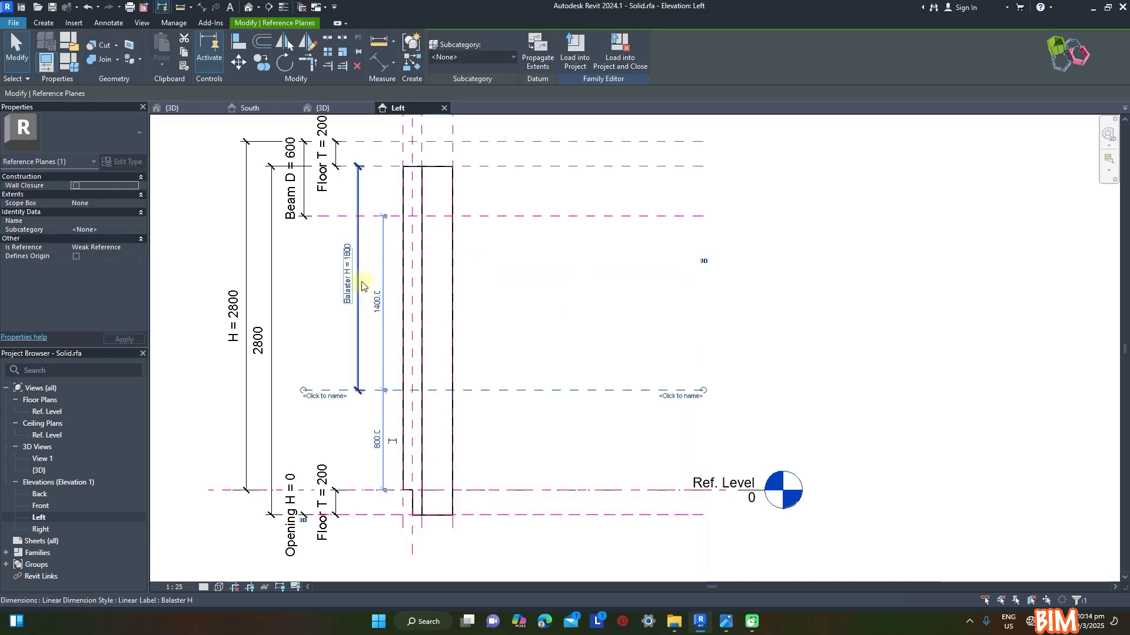
Set the Balaster H dimension to 2000
{"action": "left_click", "coordinate": [360, 282]}
{"action": "left_click", "coordinate": [352, 267]}
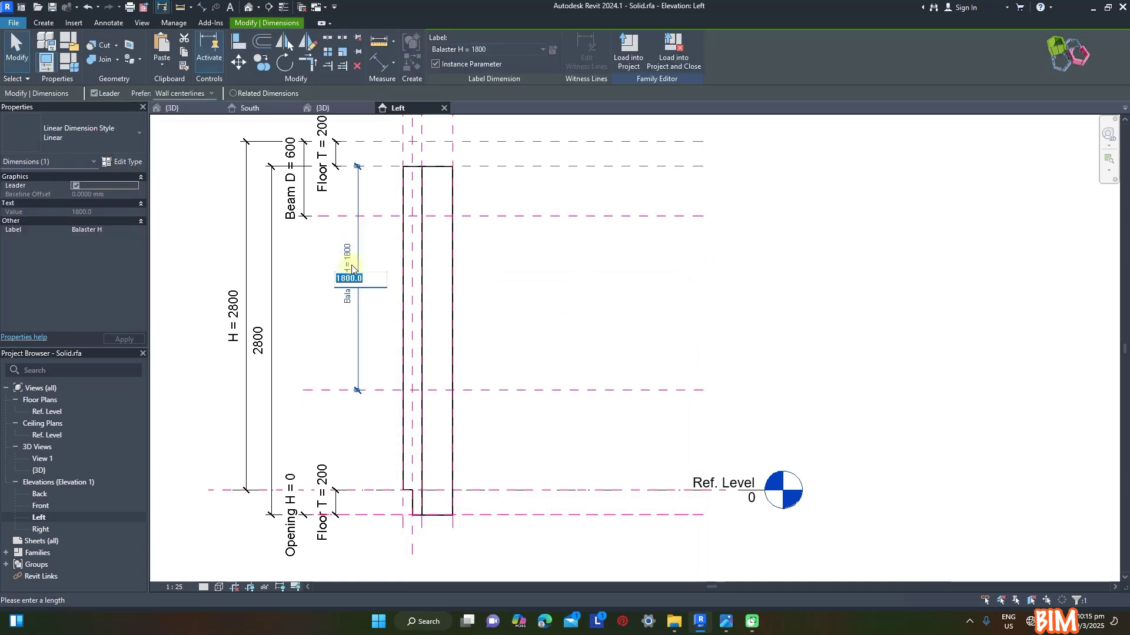
{"action": "key", "text": "Return"}
{"action": "key", "text": "Escape"}
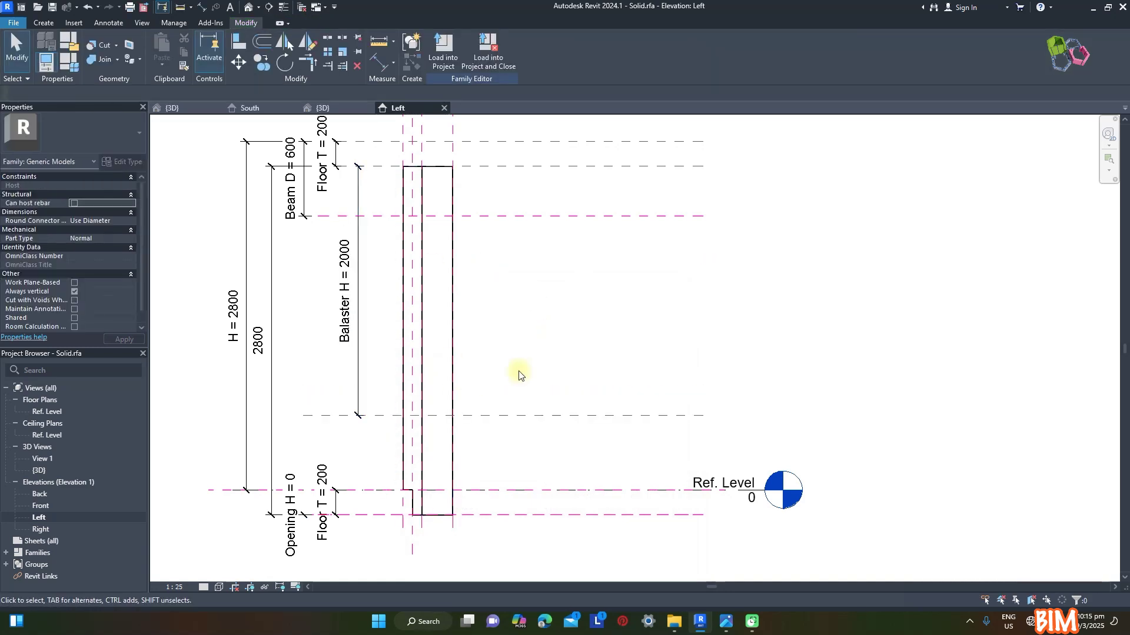
Create a void extrusion from a 150 by 2000 mm rectangle spanning the recessed wall's thickness, from its top to the Balaster H plane
{"action": "left_click", "coordinate": [44, 22]}
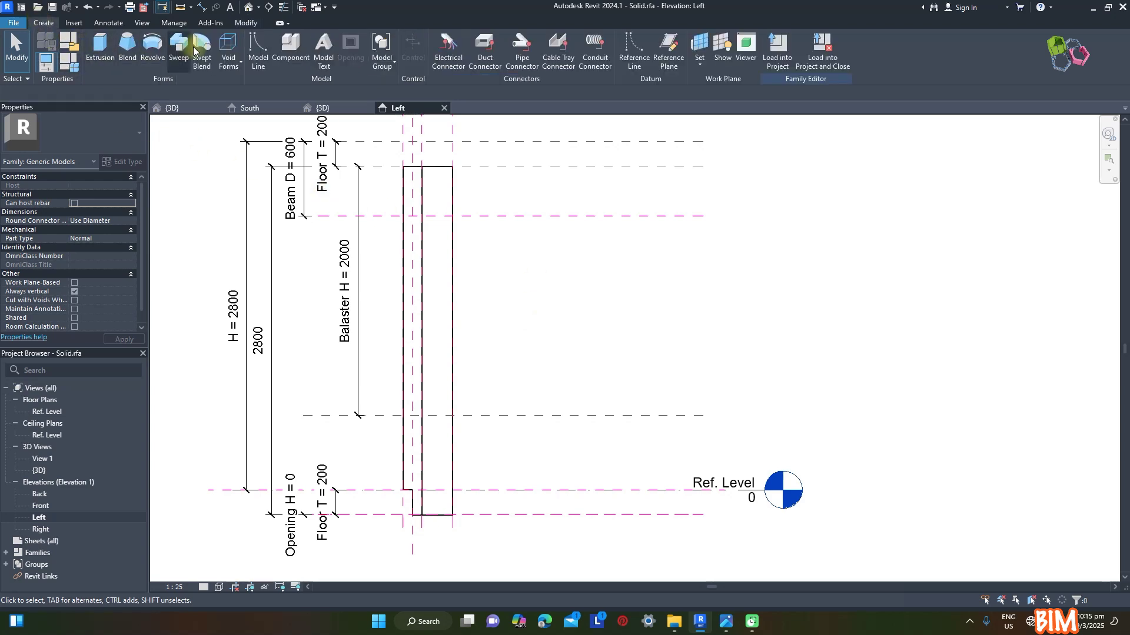
{"action": "left_click", "coordinate": [229, 50]}
{"action": "left_click", "coordinate": [250, 86]}
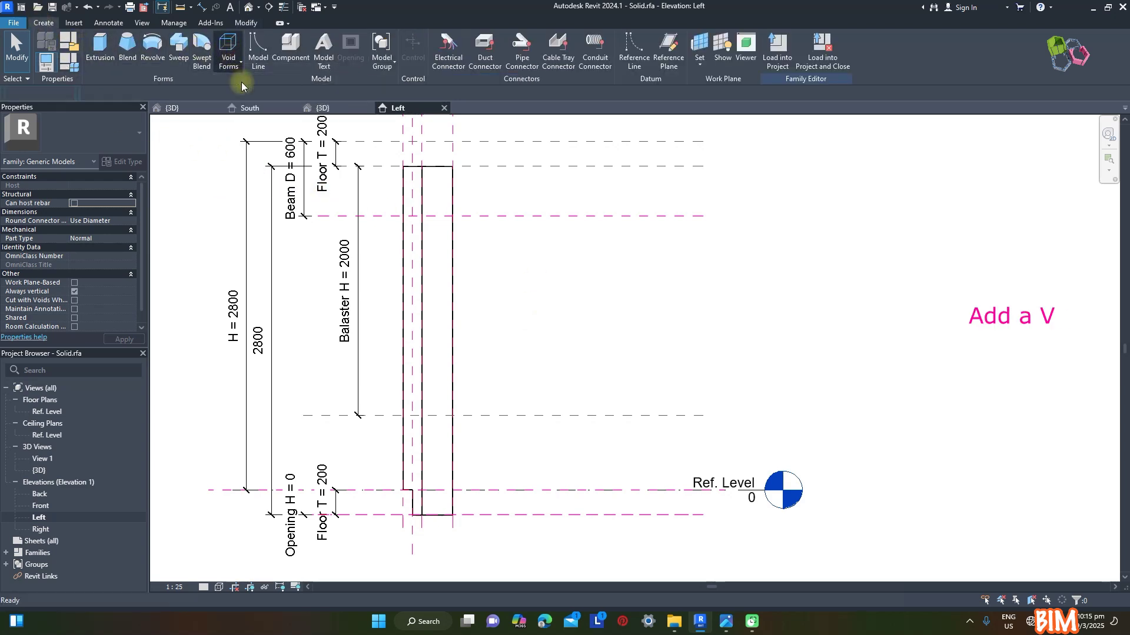
{"action": "left_click", "coordinate": [475, 40]}
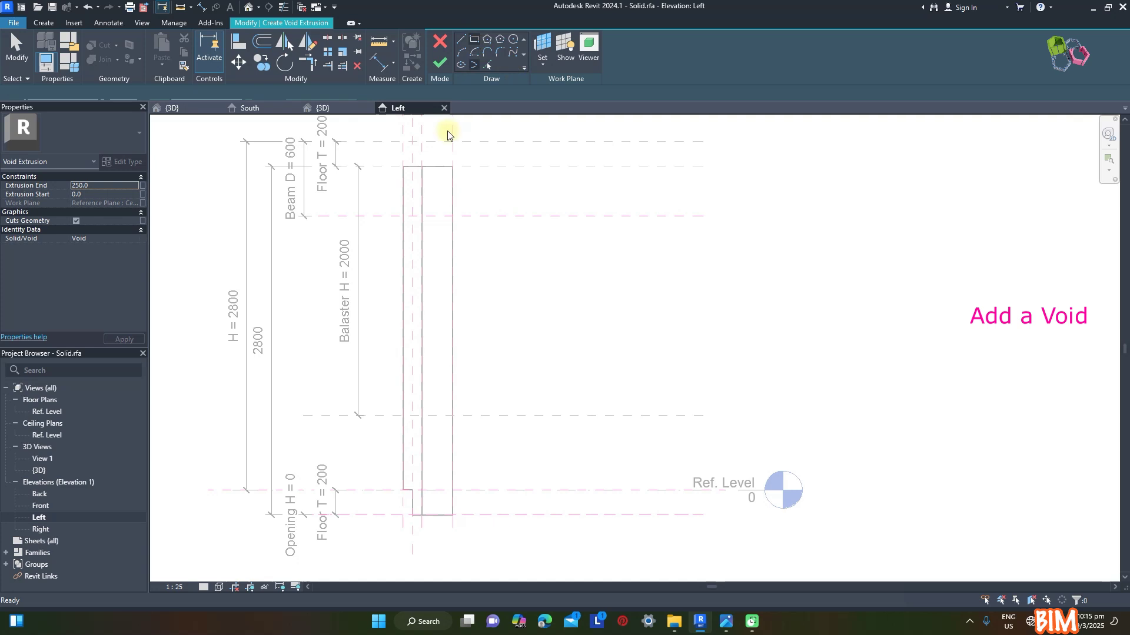
{"action": "left_click", "coordinate": [403, 166]}
{"action": "left_click", "coordinate": [421, 415]}
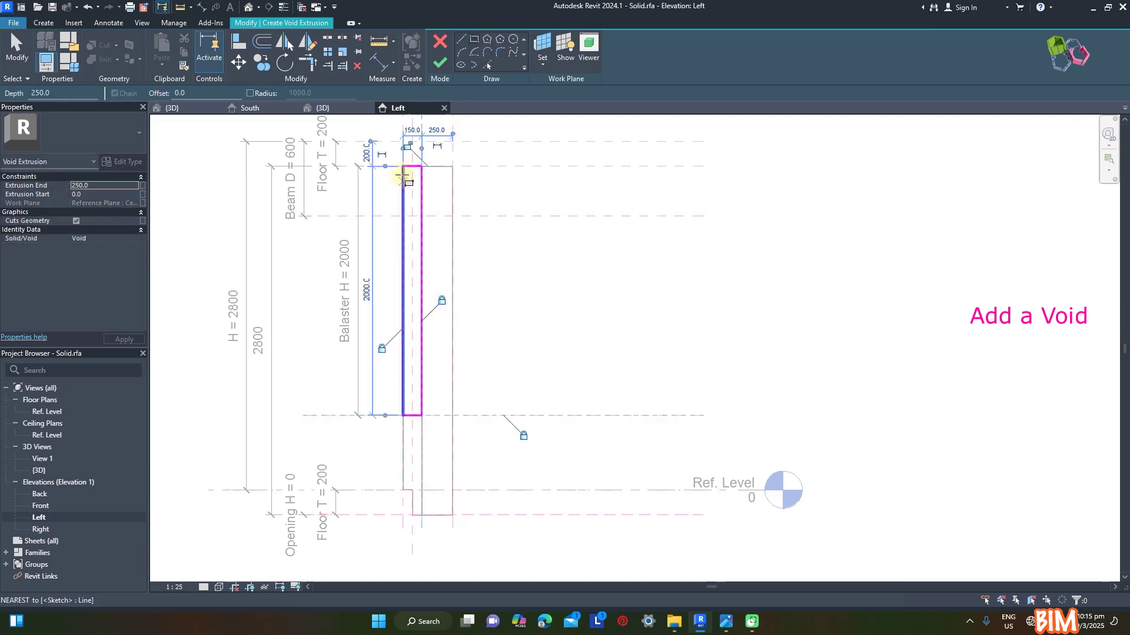
{"action": "left_click", "coordinate": [441, 64]}
In the Front elevation, stretch both sides of the void to the reference planes bounding the recessed opening
{"action": "double_click", "coordinate": [40, 505]}
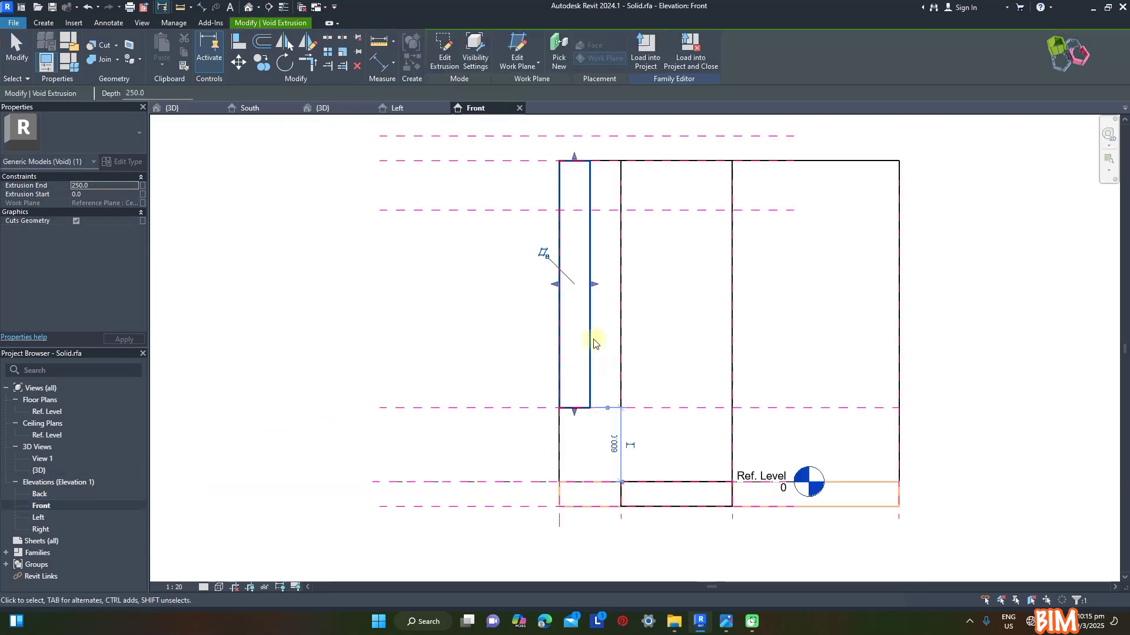
{"action": "left_click_drag", "start_coordinate": [594, 284], "coordinate": [728, 515]}
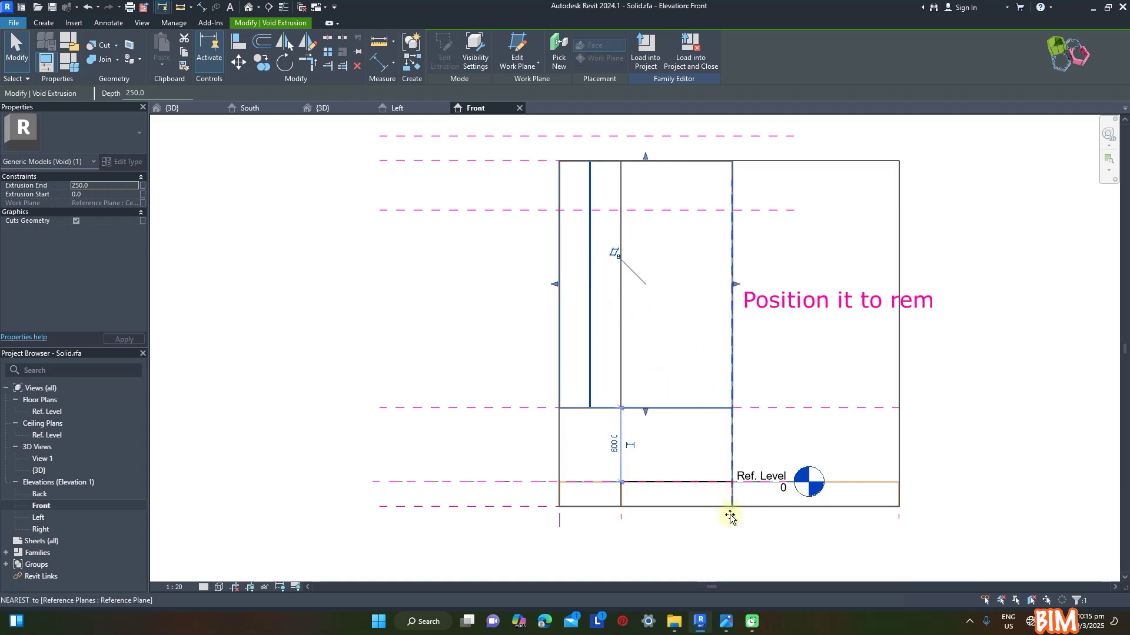
{"action": "left_click_drag", "start_coordinate": [554, 284], "coordinate": [620, 520]}
{"action": "left_click", "coordinate": [599, 320]}
{"action": "left_click", "coordinate": [384, 280]}
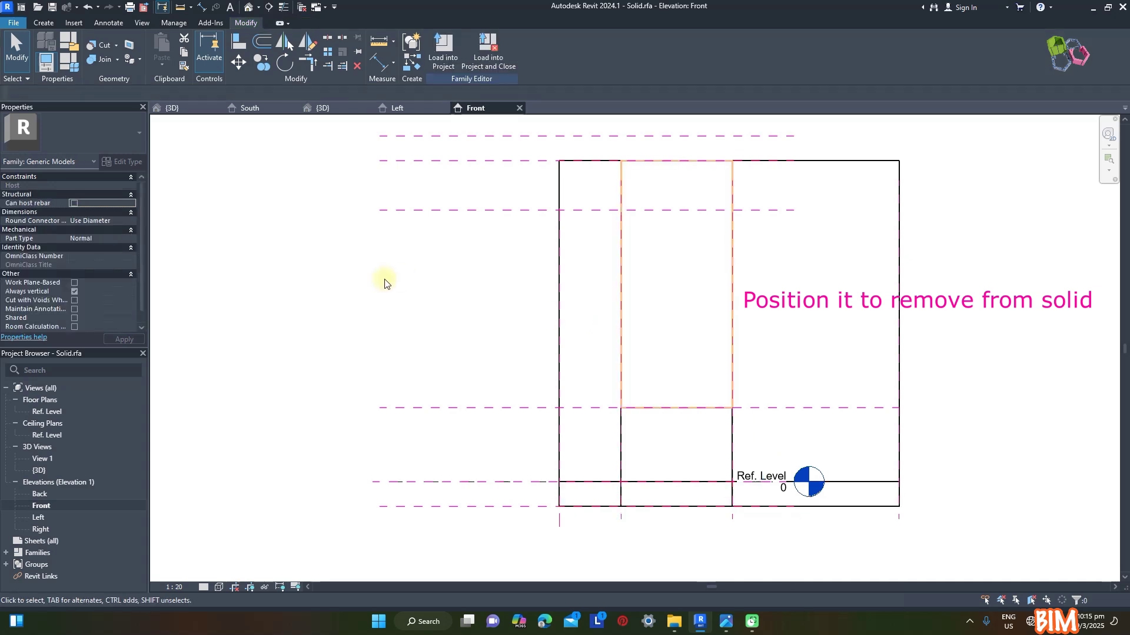
In the 3D view, cut the void out of the panel's recessed wall and display the model with thin lines
{"action": "left_click", "coordinate": [322, 107]}
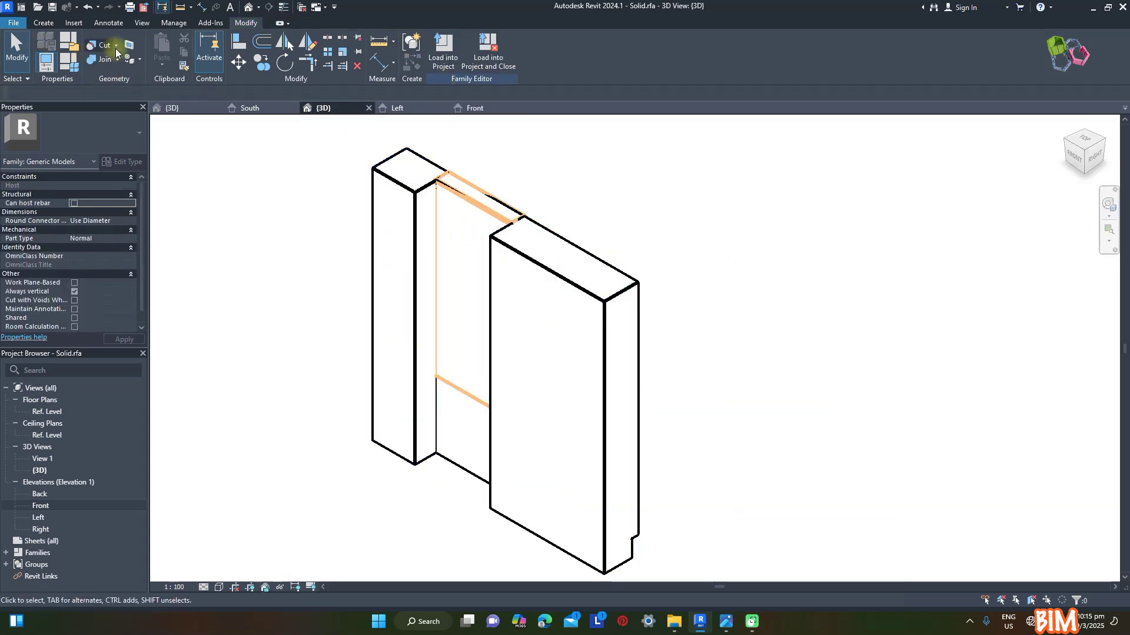
{"action": "left_click", "coordinate": [120, 73]}
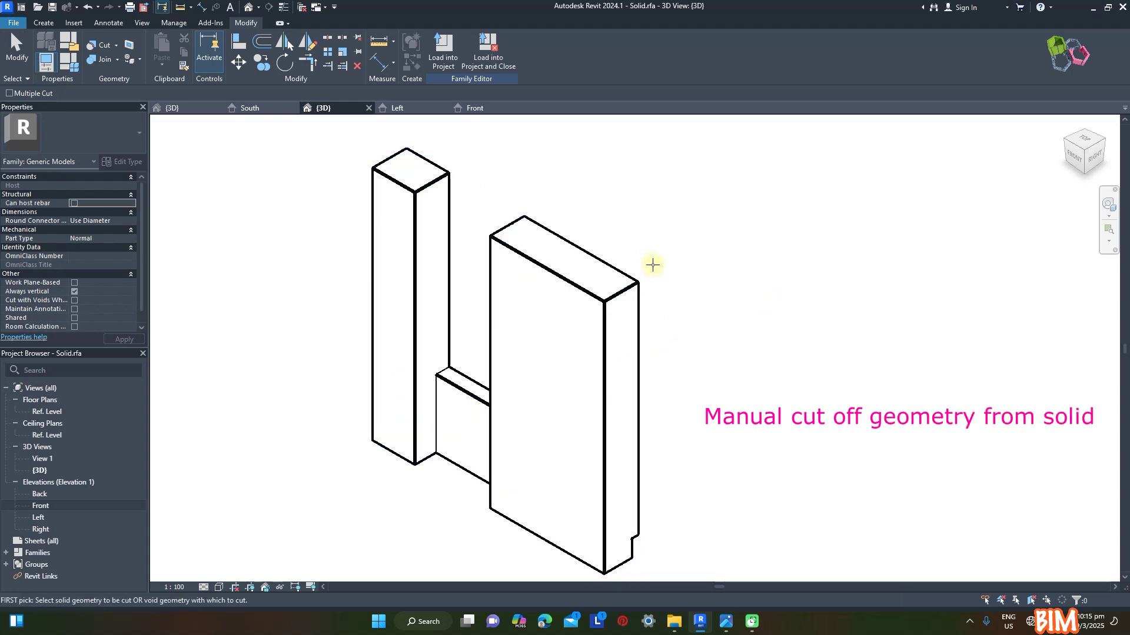
{"action": "key", "text": "t"}
{"action": "key", "text": "l"}
{"action": "middle_click_drag", "start_coordinate": [726, 375], "coordinate": [769, 373], "text": "shift"}
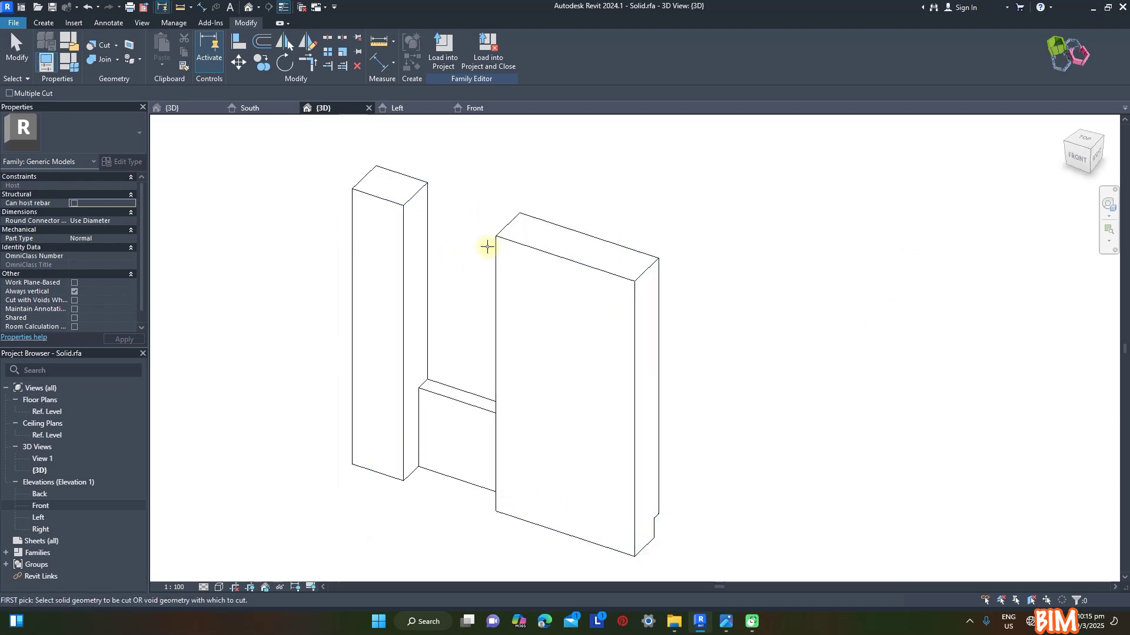
{"action": "scroll", "coordinate": [639, 320], "scroll_direction": "down", "scroll_amount": 1}
{"action": "middle_click_drag", "start_coordinate": [640, 321], "coordinate": [520, 302]}
{"action": "key", "text": "Escape"}
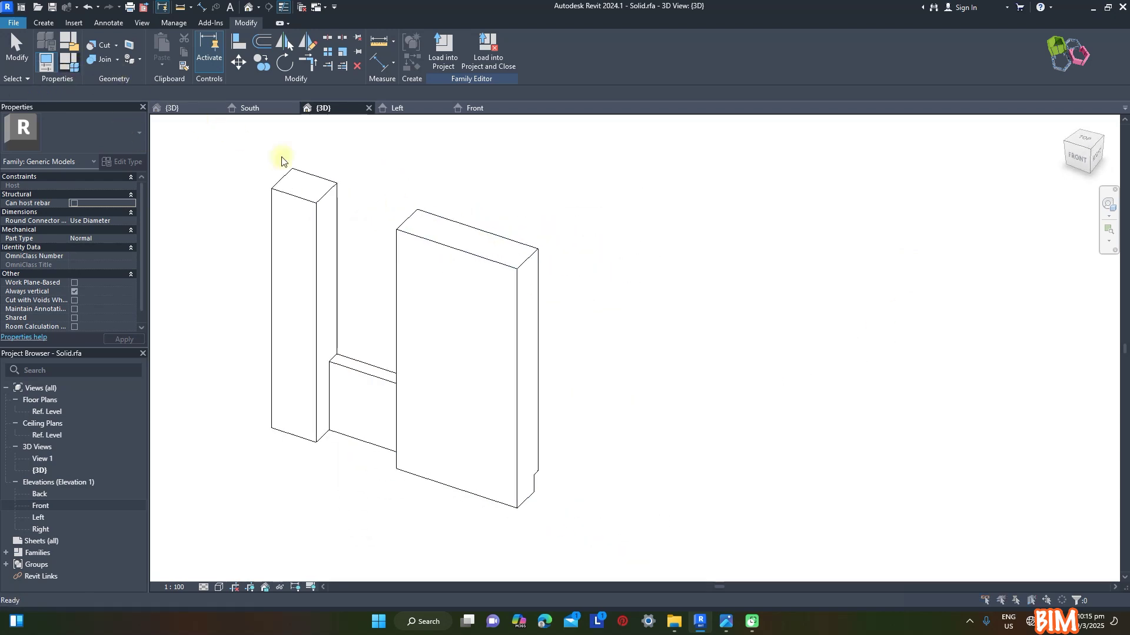
Flex the panel by applying an Opening W of 1700, and undo the change
{"action": "left_click", "coordinate": [69, 62]}
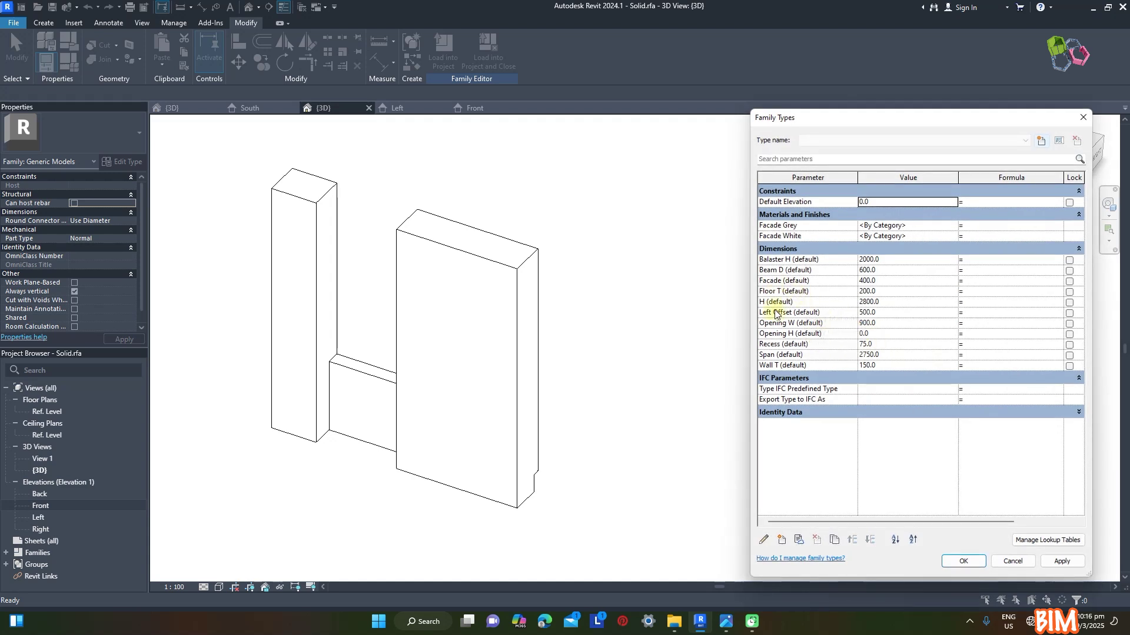
{"action": "left_click", "coordinate": [895, 323]}
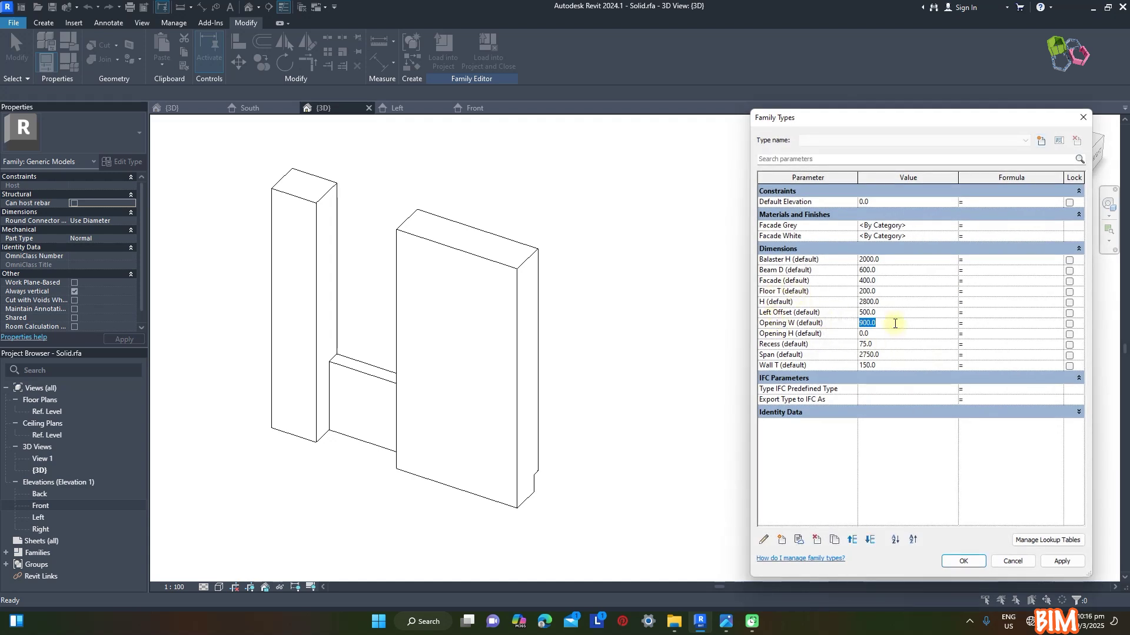
{"action": "type", "text": "1700"}
{"action": "left_click", "coordinate": [1063, 562]}
{"action": "left_click", "coordinate": [964, 562]}
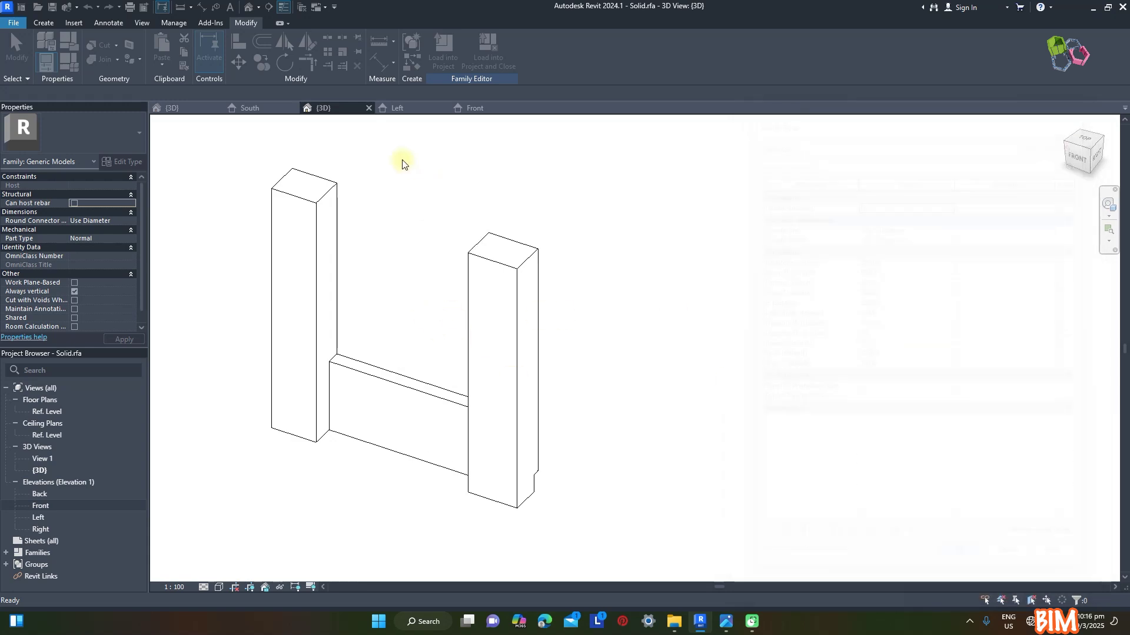
{"action": "left_click", "coordinate": [91, 45]}
{"action": "left_click", "coordinate": [89, 8]}
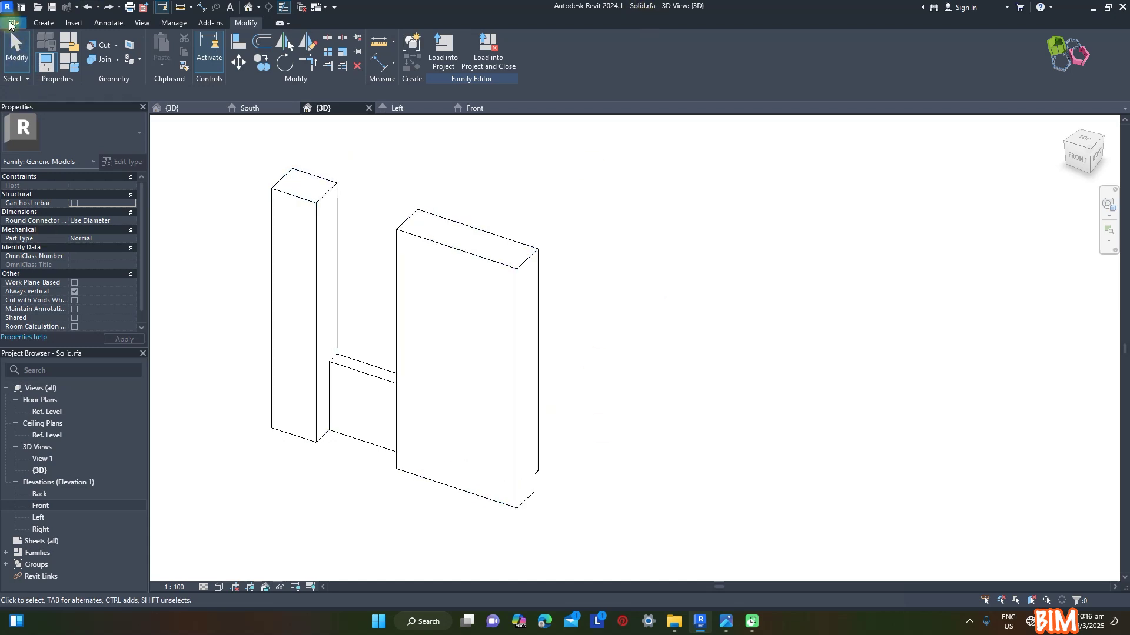
Save the family under the new name Level 50 Pnel on the Desktop
{"action": "left_click", "coordinate": [13, 24]}
{"action": "mouse_move", "coordinate": [57, 156]}
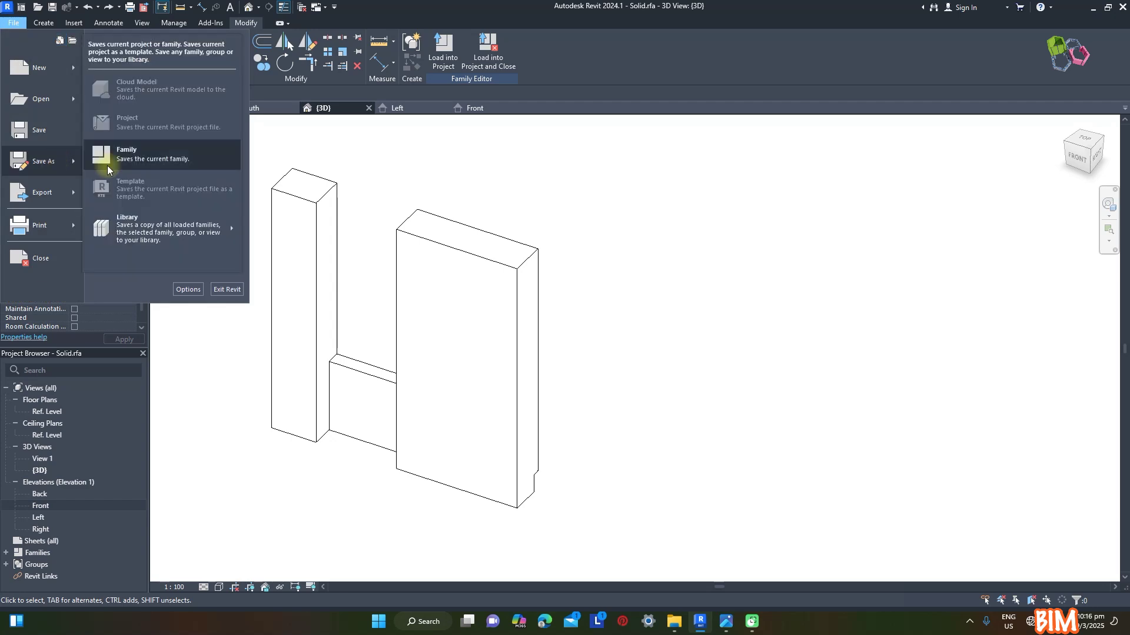
{"action": "left_click", "coordinate": [177, 154]}
{"action": "type", "text": "Level 50 Pnel"}
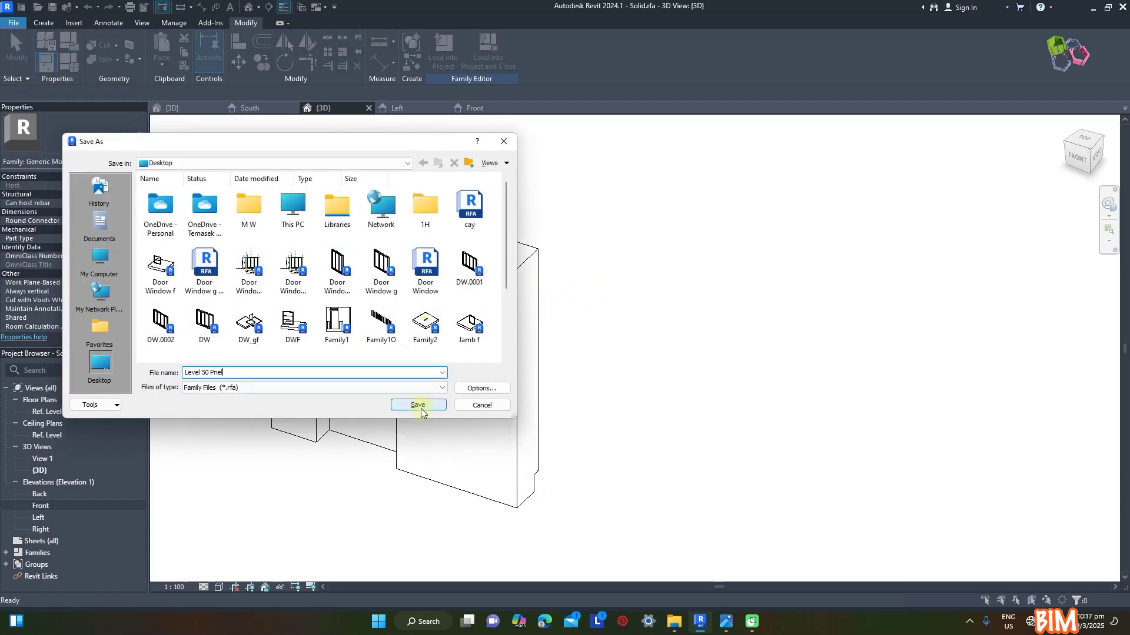
{"action": "left_click", "coordinate": [418, 406]}
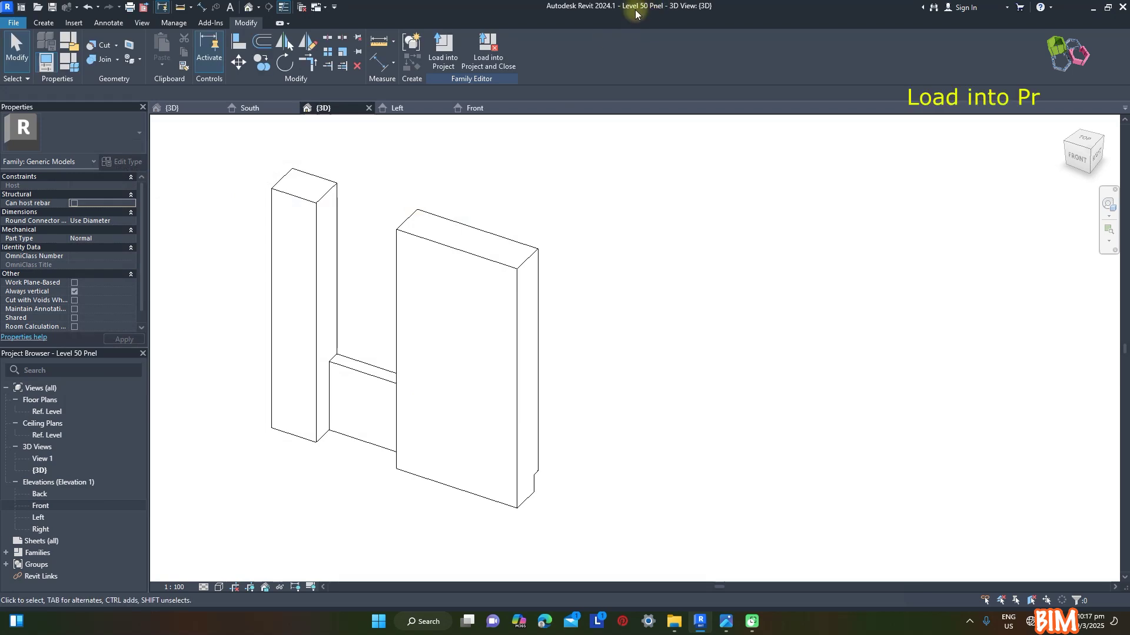
Load the Level 50 Pnel family into Project1, cancel its placement and expand its entry among the generic models
{"action": "left_click", "coordinate": [449, 57]}
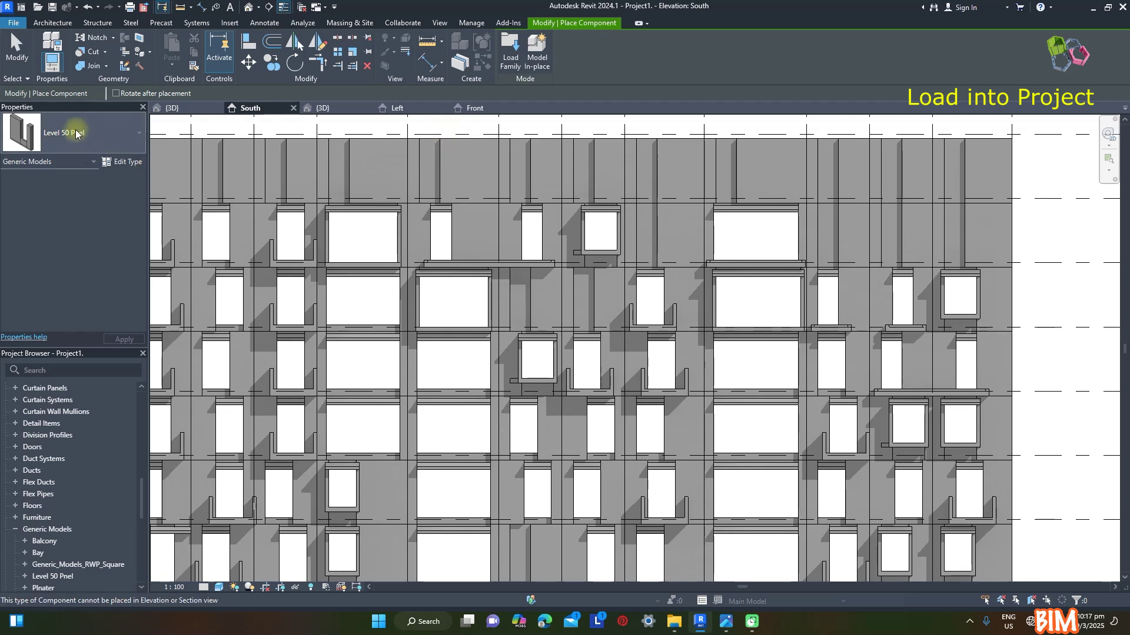
{"action": "scroll", "coordinate": [70, 494], "scroll_direction": "down", "scroll_amount": 3}
{"action": "key", "text": "Escape"}
{"action": "left_click", "coordinate": [24, 492]}
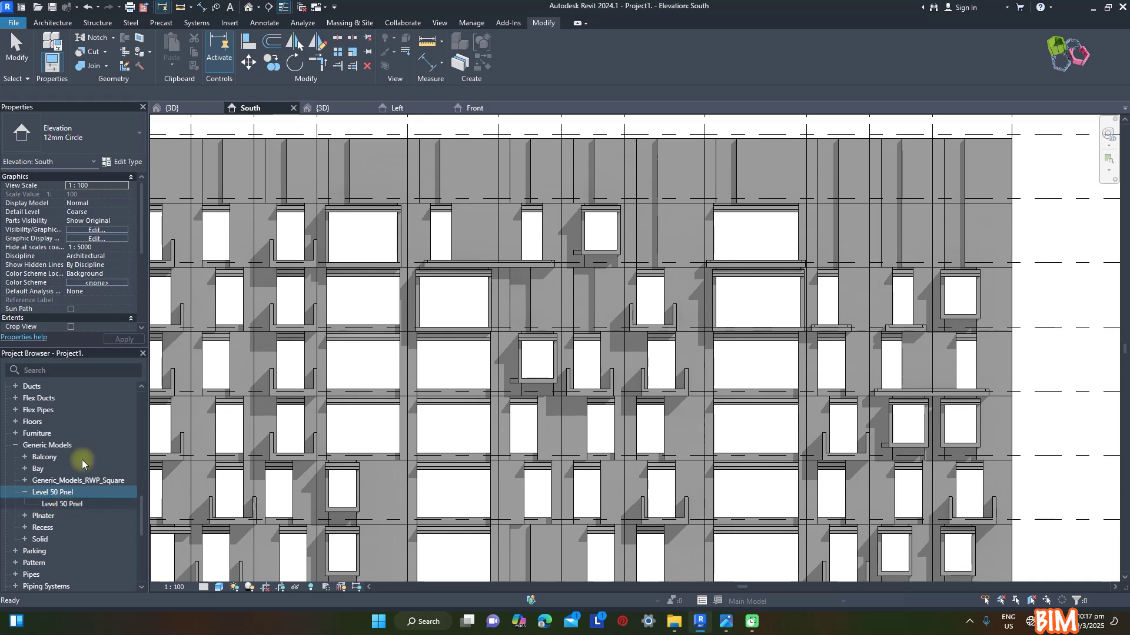
Change the five Level 9 Solid panels between grids 2 and 7 to the Level 50 Pnel type
{"action": "left_click", "coordinate": [505, 125]}
{"action": "scroll", "coordinate": [663, 366], "scroll_direction": "down", "scroll_amount": 2}
{"action": "left_click", "coordinate": [327, 227]}
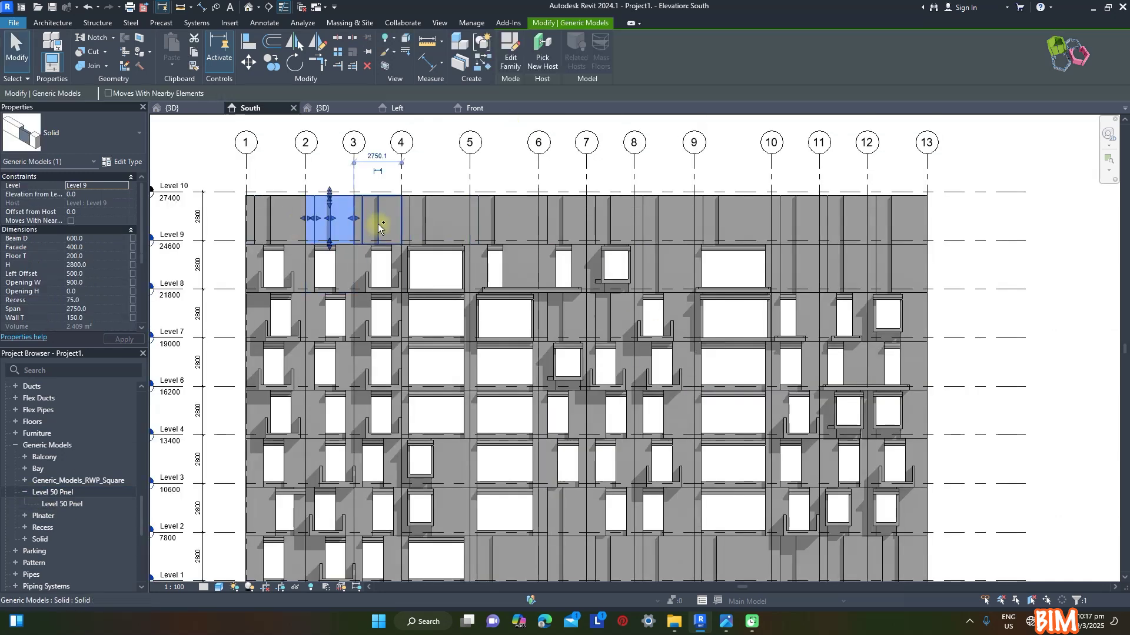
{"action": "left_click", "coordinate": [378, 224], "text": "ctrl"}
{"action": "left_click", "coordinate": [436, 225], "text": "ctrl"}
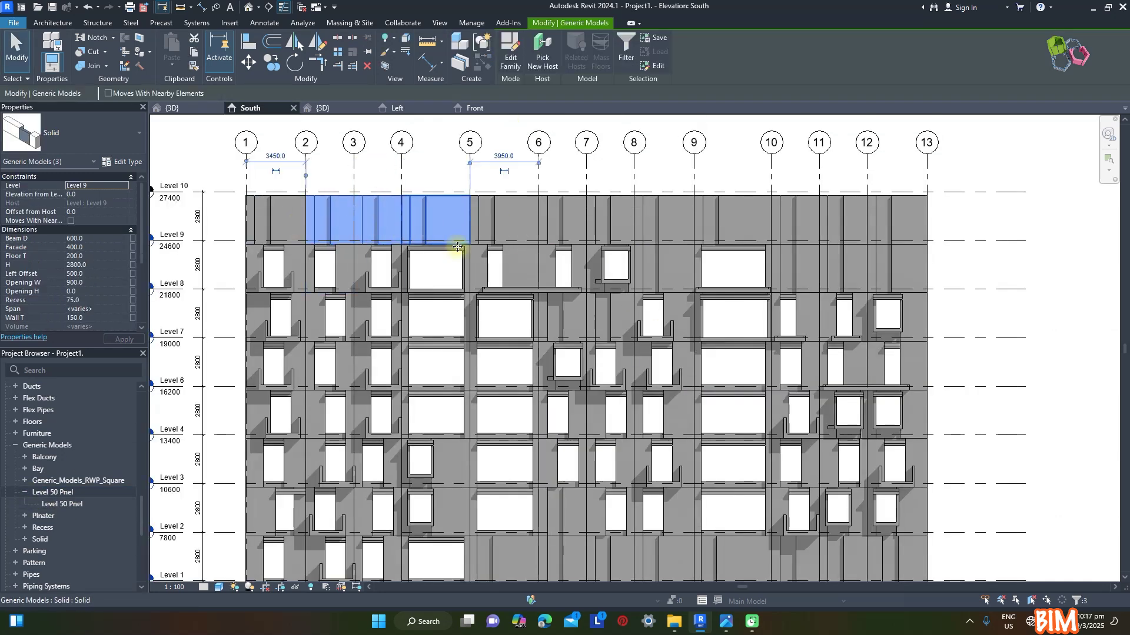
{"action": "left_click", "coordinate": [497, 224], "text": "ctrl"}
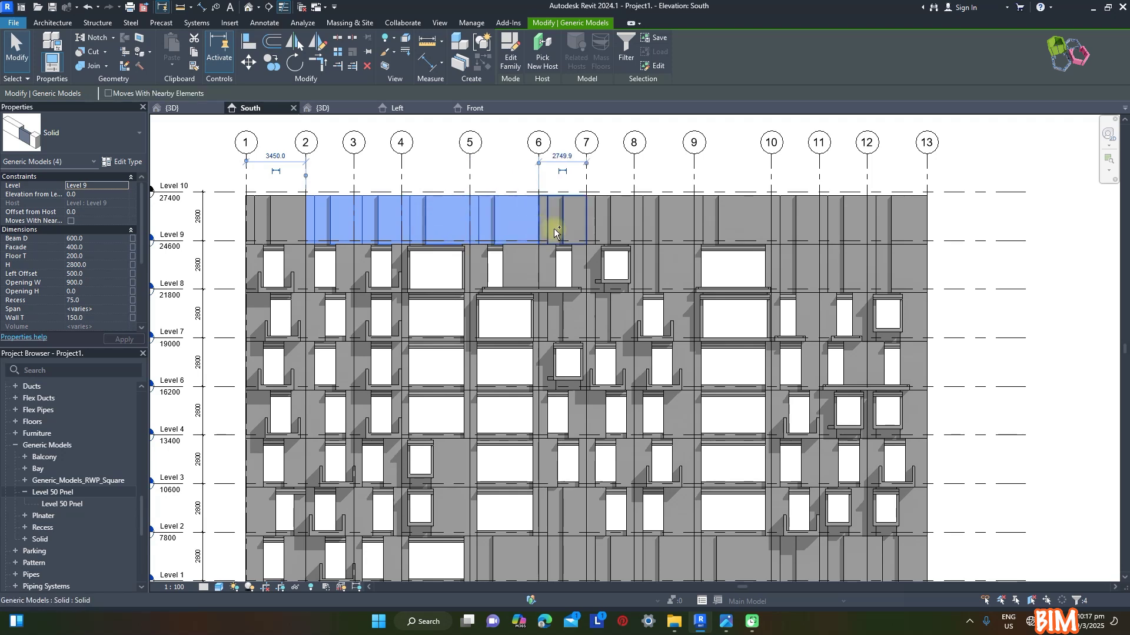
{"action": "left_click", "coordinate": [109, 135]}
{"action": "scroll", "coordinate": [89, 259], "scroll_direction": "down", "scroll_amount": 3}
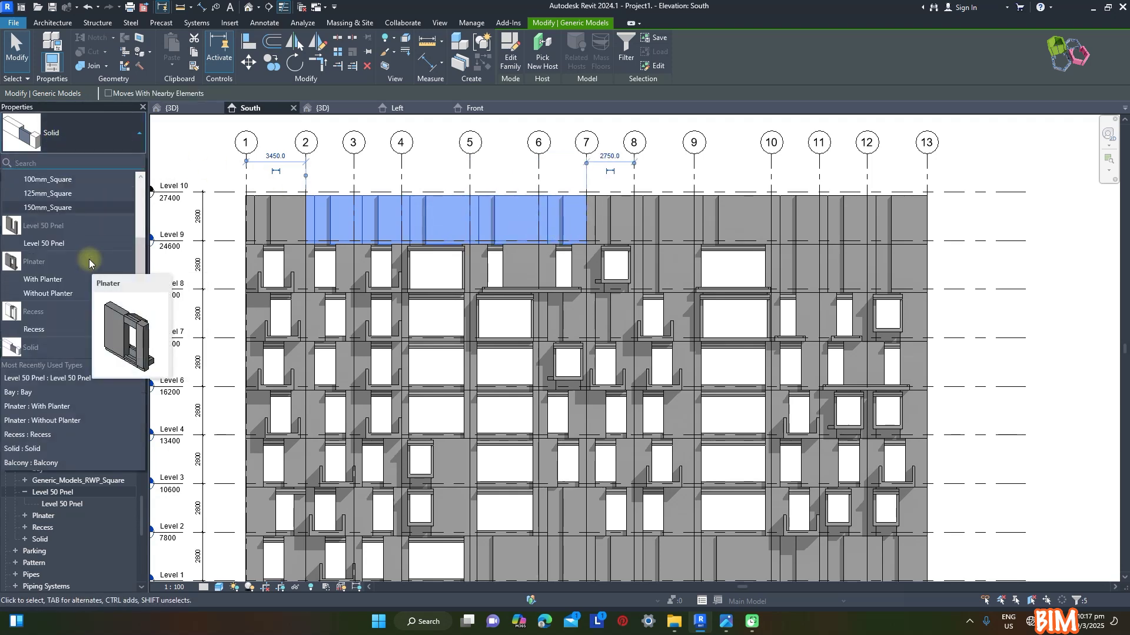
{"action": "left_click", "coordinate": [41, 242]}
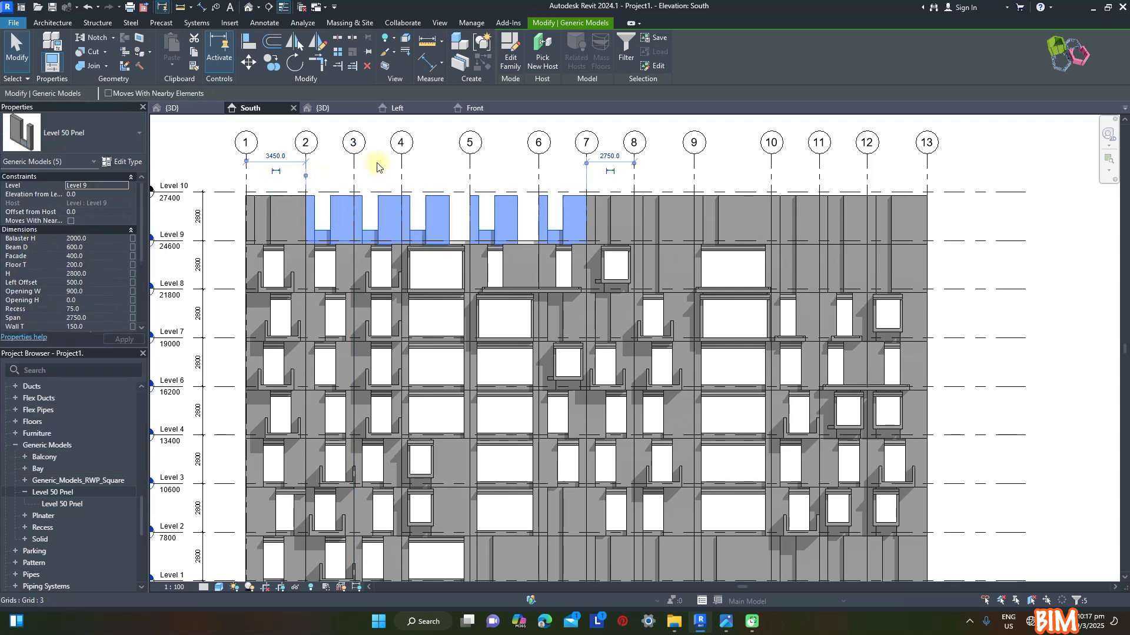
Align the far edges of the two wider Level 50 Pnel panels to grids 5 and 6
{"action": "left_click", "coordinate": [376, 162]}
{"action": "scroll", "coordinate": [377, 170], "scroll_direction": "up", "scroll_amount": 4}
{"action": "key", "text": "a"}
{"action": "key", "text": "l"}
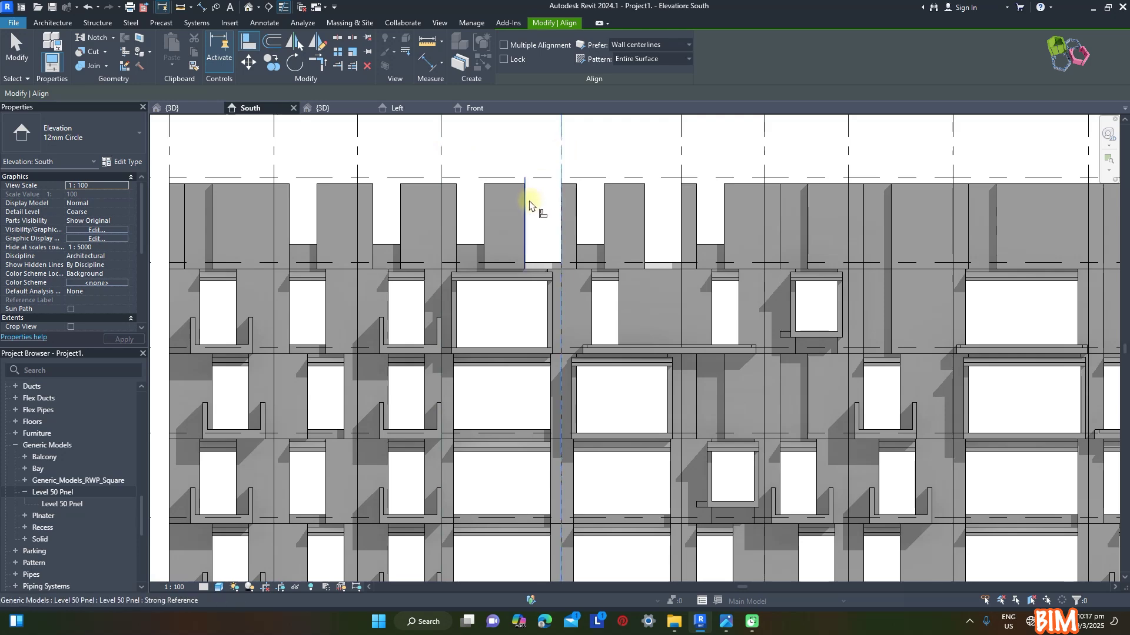
{"action": "left_click", "coordinate": [681, 147]}
{"action": "left_click", "coordinate": [645, 206]}
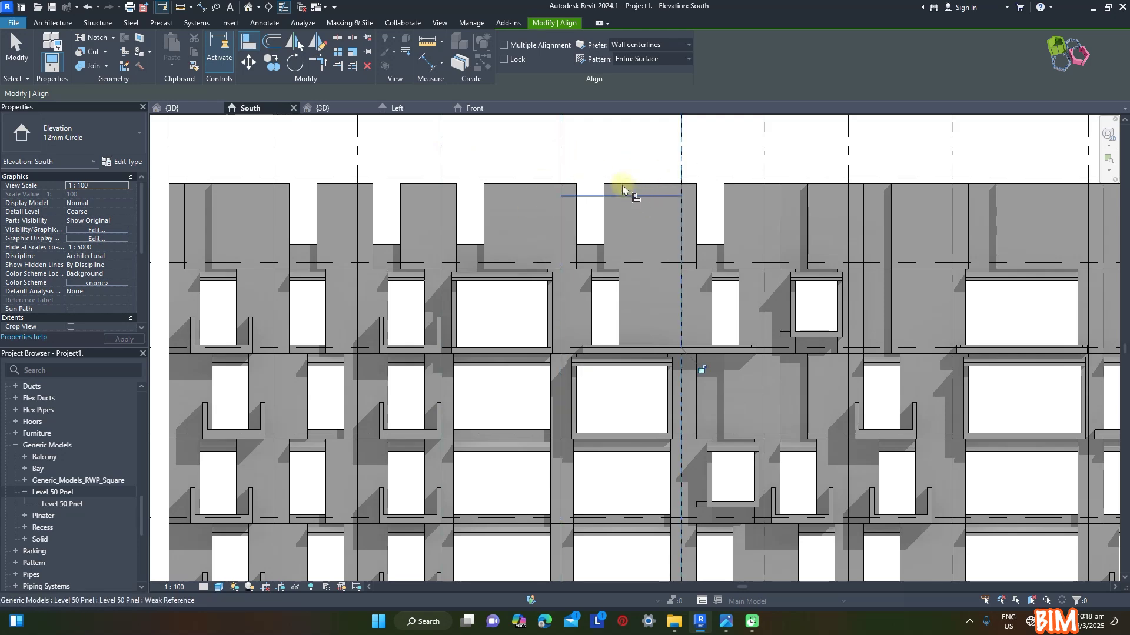
{"action": "scroll", "coordinate": [652, 238], "scroll_direction": "down", "scroll_amount": 2}
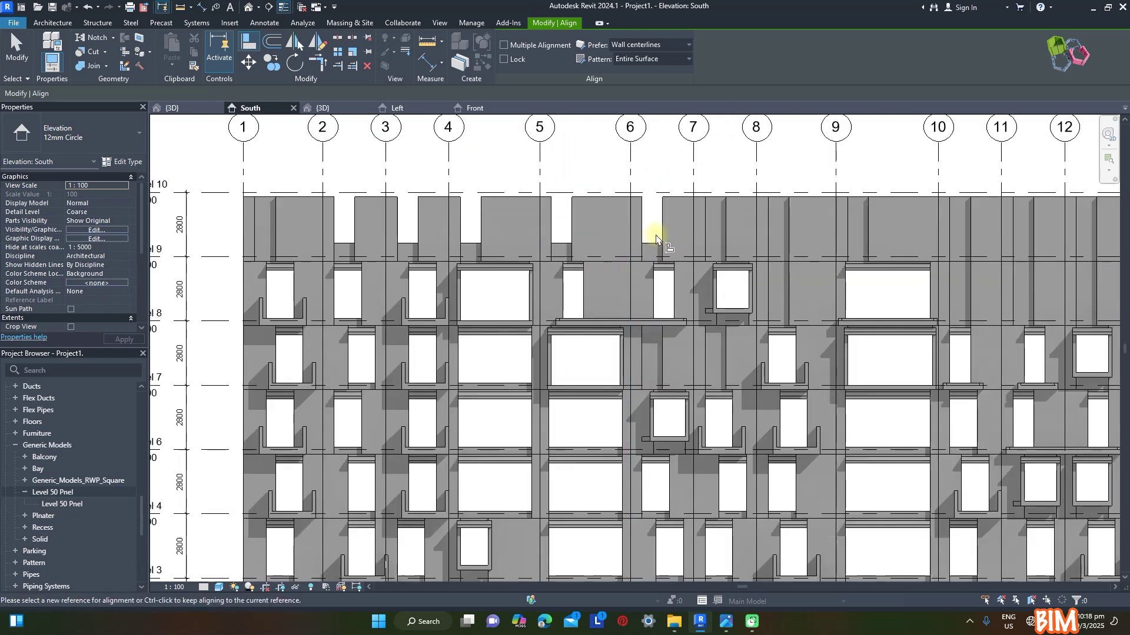
Align the openings of the Level 9 panels between grids 3 and 5 with the edges of the openings below
{"action": "scroll", "coordinate": [443, 294], "scroll_direction": "up", "scroll_amount": 1}
{"action": "left_click", "coordinate": [436, 288]}
{"action": "left_click", "coordinate": [542, 303]}
{"action": "left_click", "coordinate": [489, 233]}
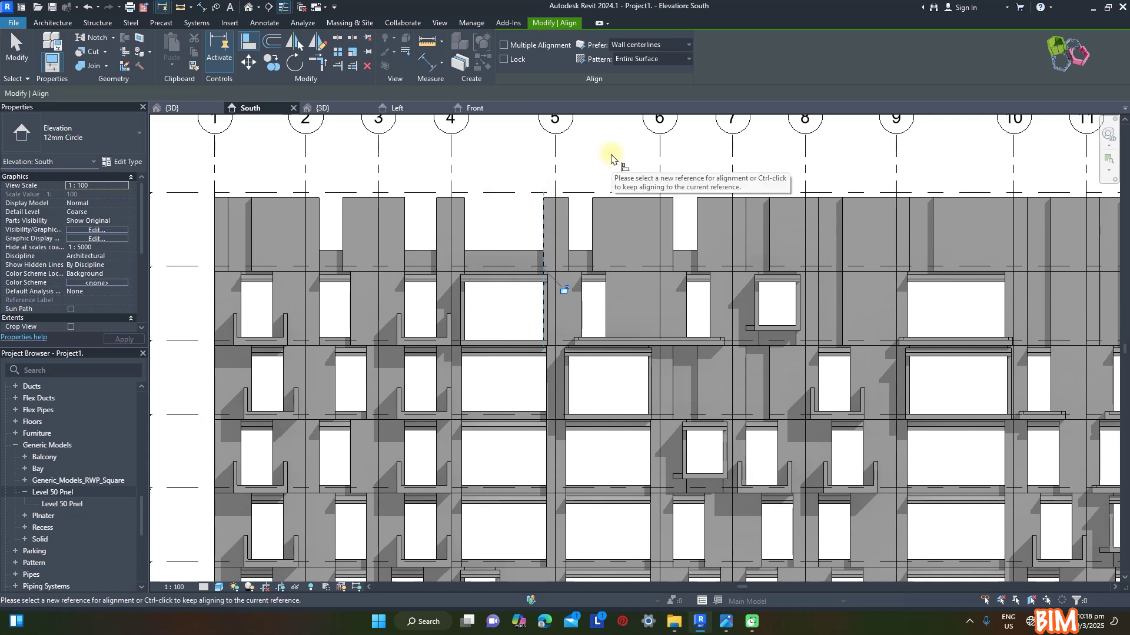
Align both sides of the Level 9 openings between grids 5 and 7 with the openings below, and inspect the facade in 3D
{"action": "left_click", "coordinate": [582, 300]}
{"action": "left_click", "coordinate": [569, 236]}
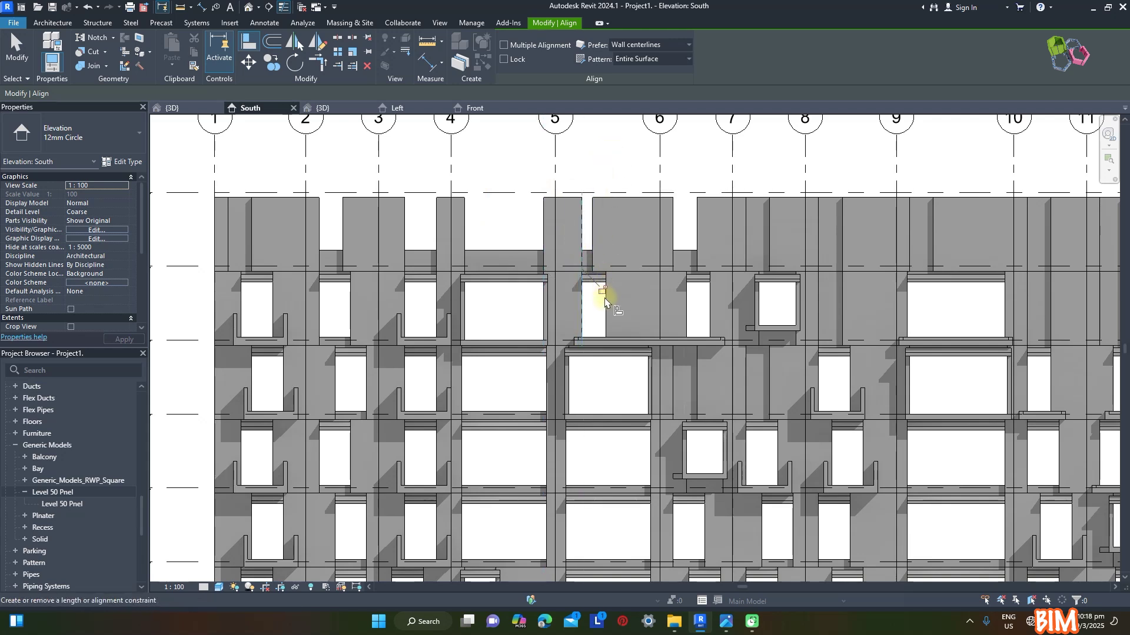
{"action": "left_click", "coordinate": [687, 301]}
{"action": "left_click", "coordinate": [674, 237]}
{"action": "left_click", "coordinate": [711, 311]}
{"action": "left_click", "coordinate": [698, 238]}
{"action": "left_click", "coordinate": [606, 276]}
{"action": "left_click", "coordinate": [627, 195]}
{"action": "key", "text": "Escape"}
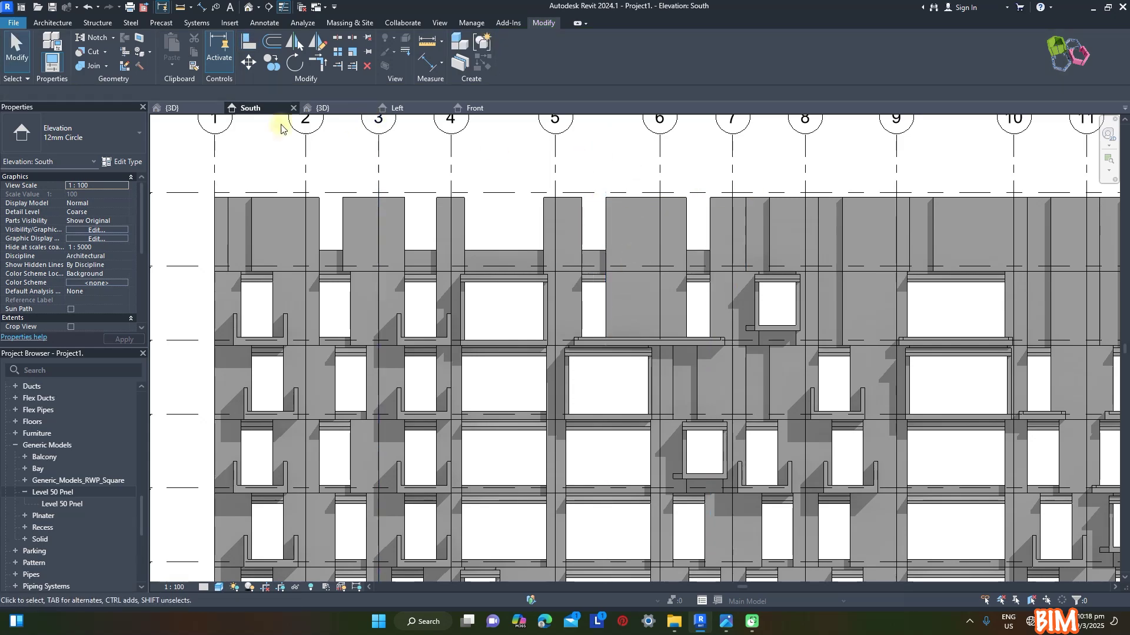
{"action": "key", "text": "ctrl+Tab"}
{"action": "scroll", "coordinate": [412, 183], "scroll_direction": "up", "scroll_amount": 5}
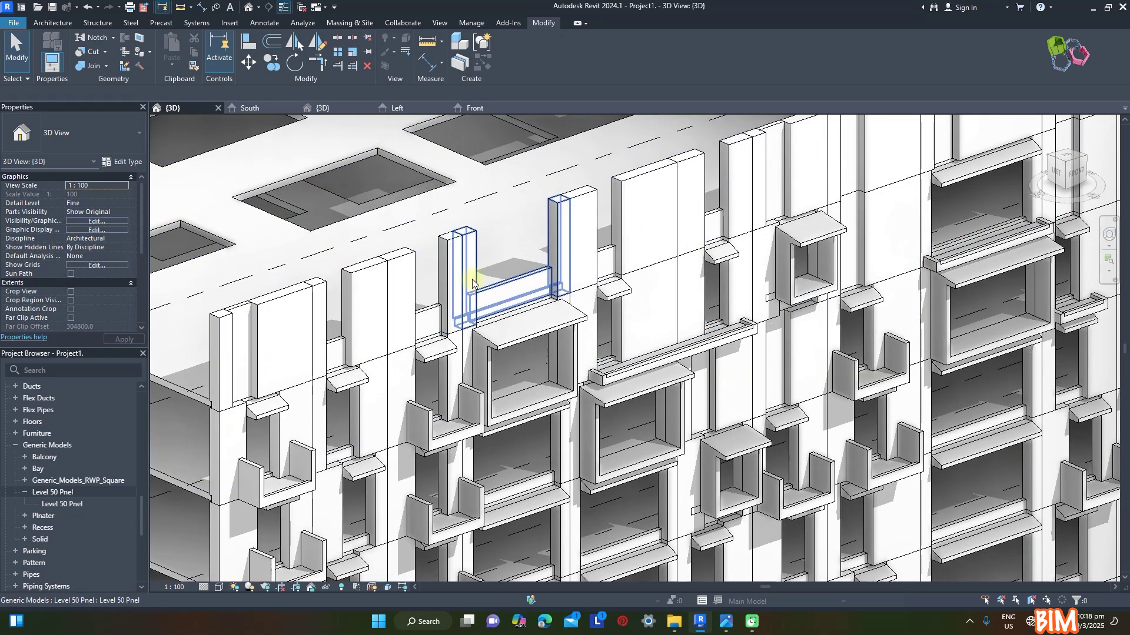
{"action": "scroll", "coordinate": [411, 253], "scroll_direction": "down", "scroll_amount": 3}
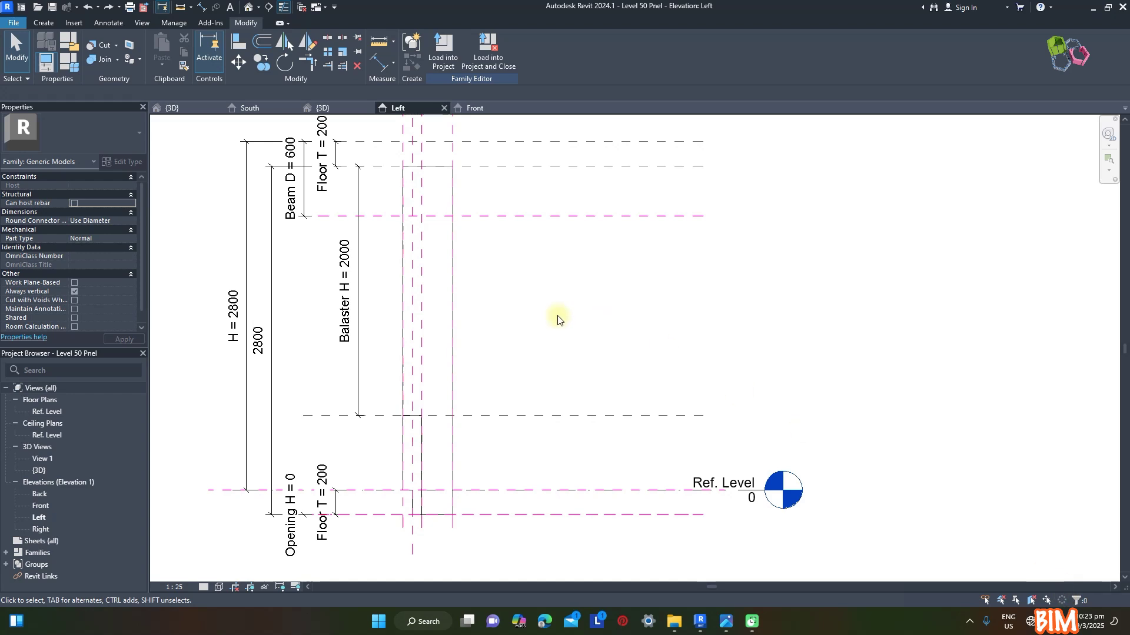
In the Level 50 Pnel family's Left elevation, dimension from the reference plane at the recessed wall's cut top to the Ref. Level
{"action": "key", "text": "d"}
{"action": "key", "text": "i"}
{"action": "left_click", "coordinate": [379, 489]}
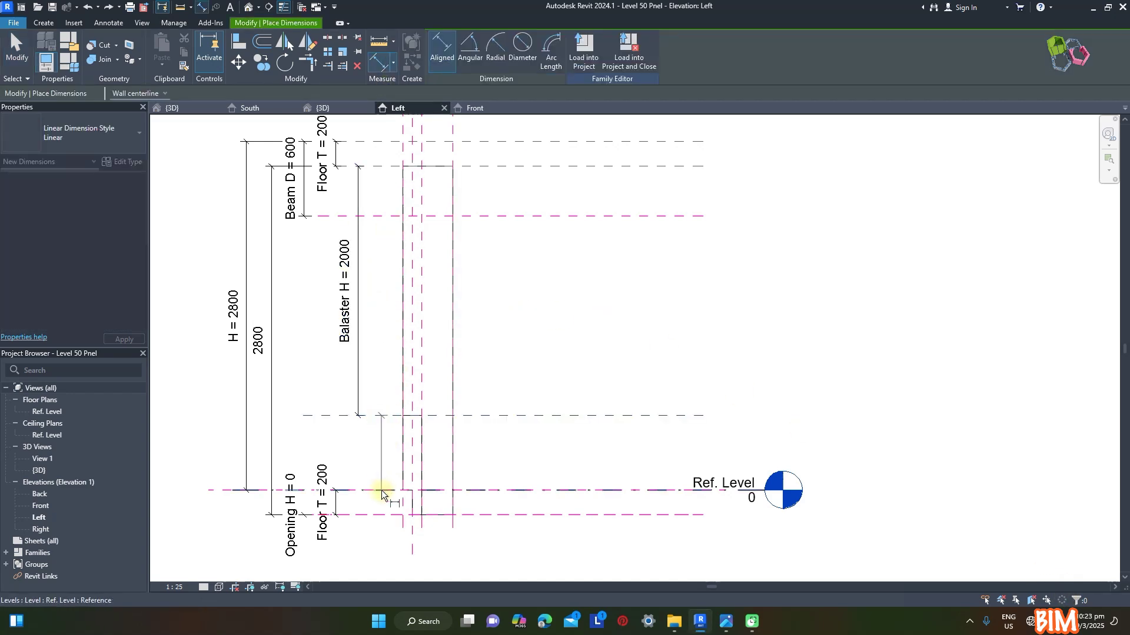
{"action": "left_click", "coordinate": [358, 453]}
{"action": "key", "text": "Escape"}
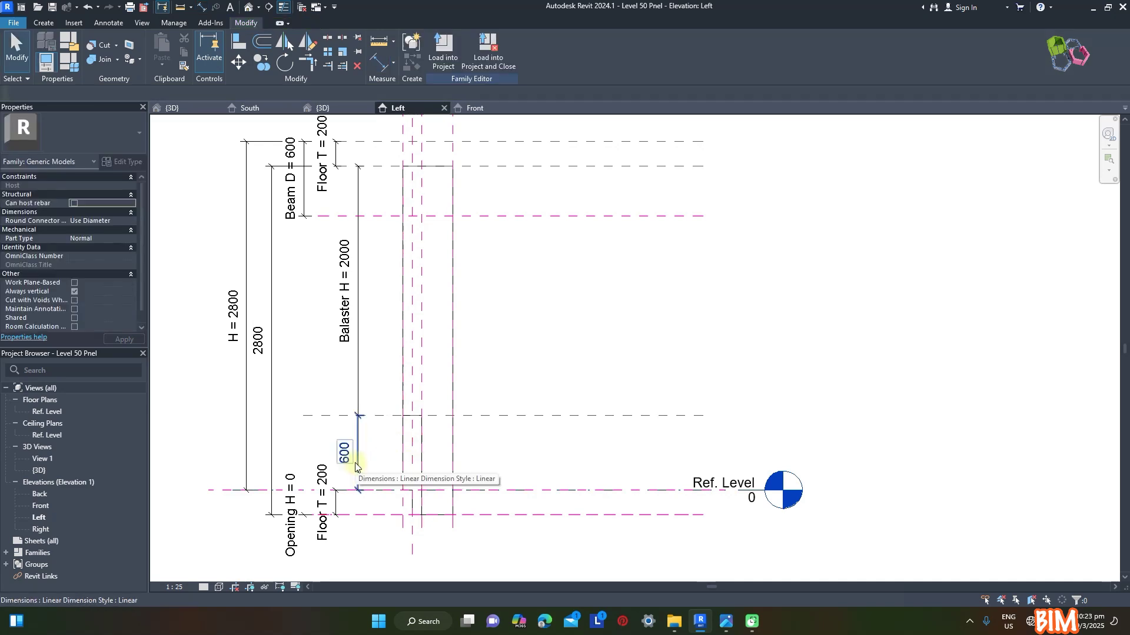
Delete the old 2000 mm Balaster H dimension and label the new dimension with the Balaster H parameter
{"action": "left_click", "coordinate": [360, 320]}
{"action": "key", "text": "Delete"}
{"action": "left_click", "coordinate": [359, 419]}
{"action": "left_click", "coordinate": [542, 48]}
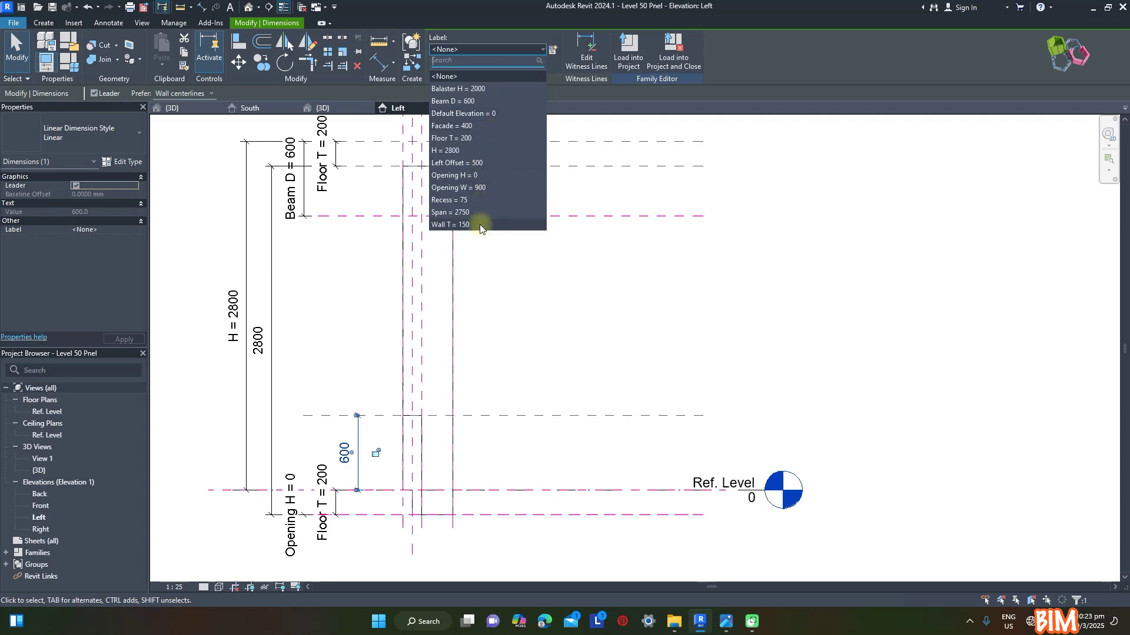
{"action": "left_click", "coordinate": [462, 89]}
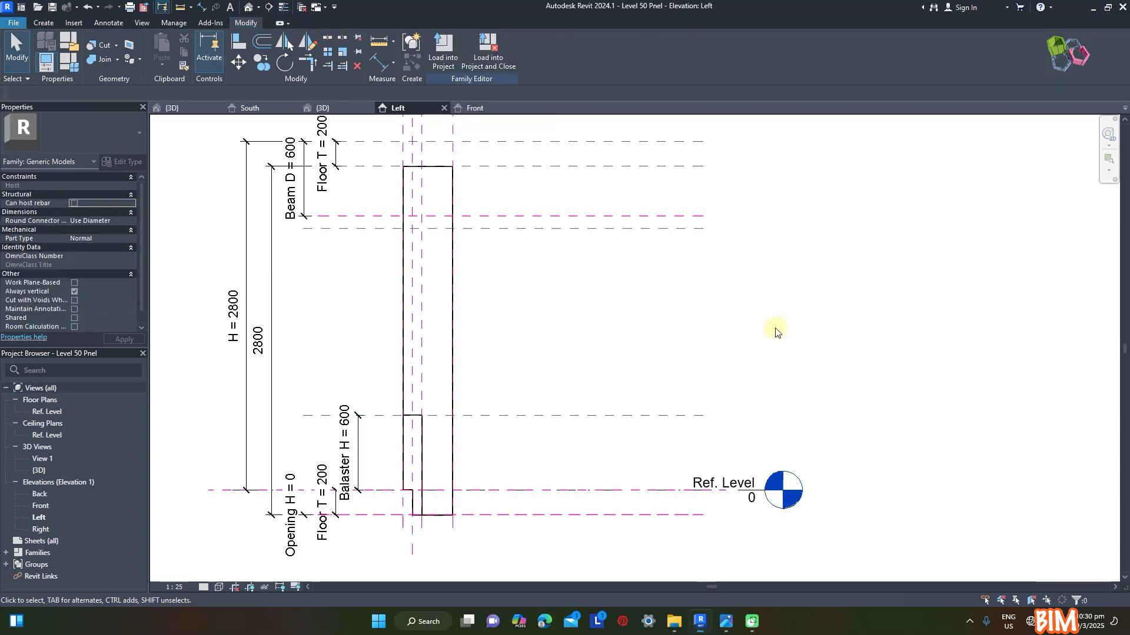
Add a horizontal reference plane about 665 mm above the Balaster H plane
{"action": "left_click", "coordinate": [546, 420]}
{"action": "left_click", "coordinate": [542, 417]}
{"action": "left_click_drag", "start_coordinate": [539, 401], "coordinate": [537, 319]}
{"action": "left_click", "coordinate": [697, 272]}
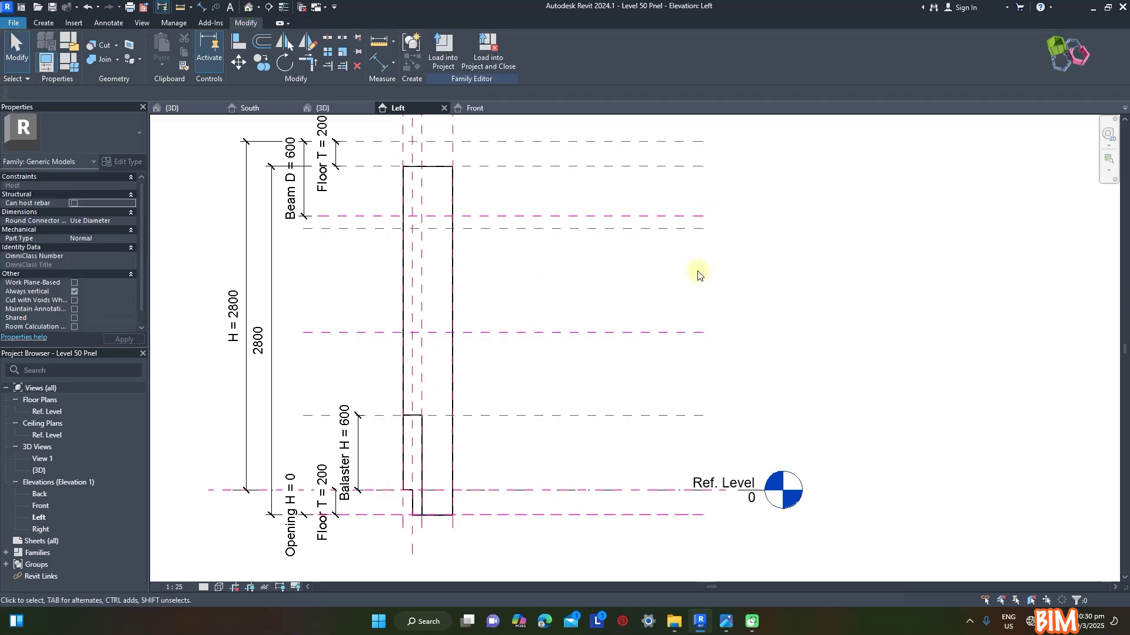
Dimension the new reference plane's distances to the Balaster H plane below and to the reference plane above it
{"action": "key", "text": "d"}
{"action": "key", "text": "i"}
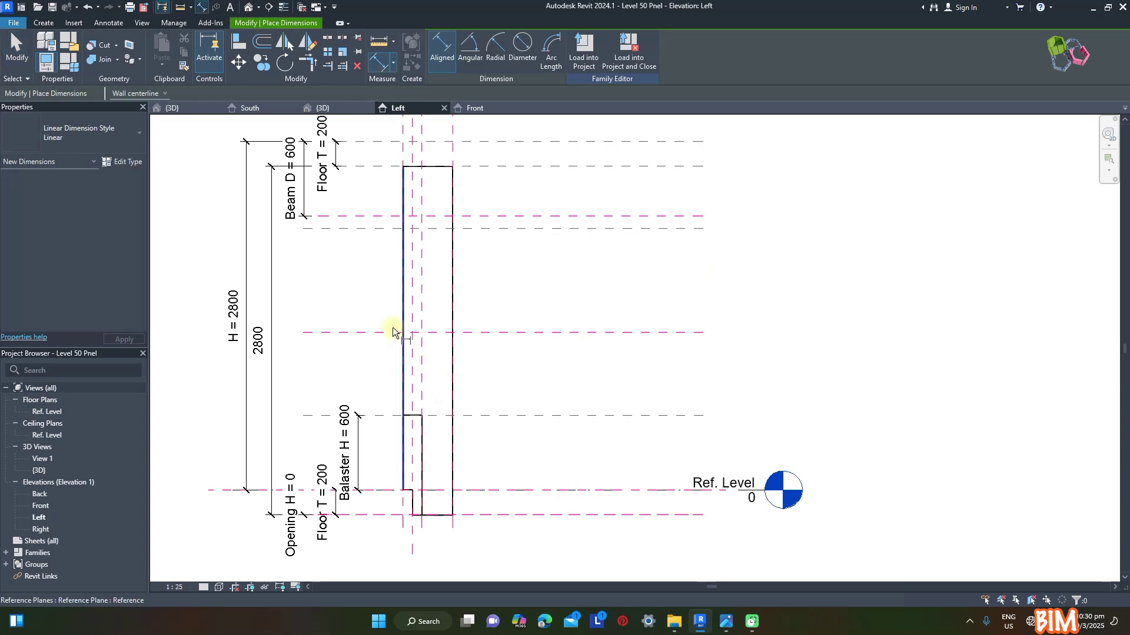
{"action": "left_click", "coordinate": [391, 332]}
{"action": "left_click", "coordinate": [406, 416]}
{"action": "left_click", "coordinate": [509, 382]}
{"action": "left_click", "coordinate": [570, 333]}
{"action": "left_click", "coordinate": [577, 235]}
{"action": "left_click", "coordinate": [542, 283]}
{"action": "key", "text": "Escape"}
{"action": "key", "text": "Escape"}
Label the lower of the two new dimensions with a new instance parameter named Balester H
{"action": "left_click", "coordinate": [509, 399]}
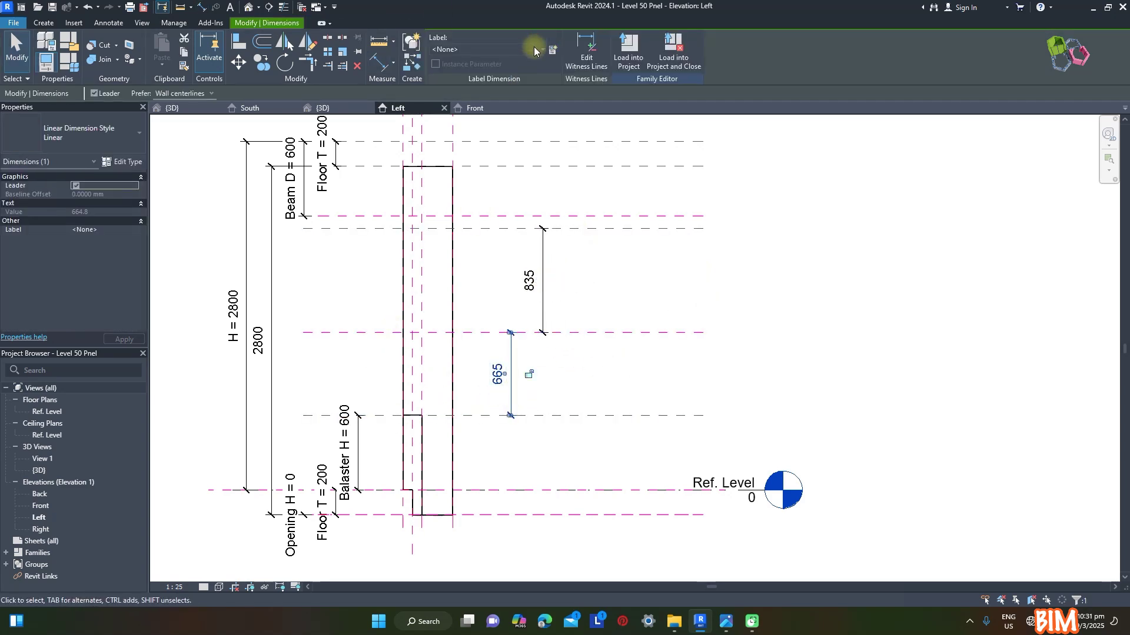
{"action": "left_click", "coordinate": [553, 49]}
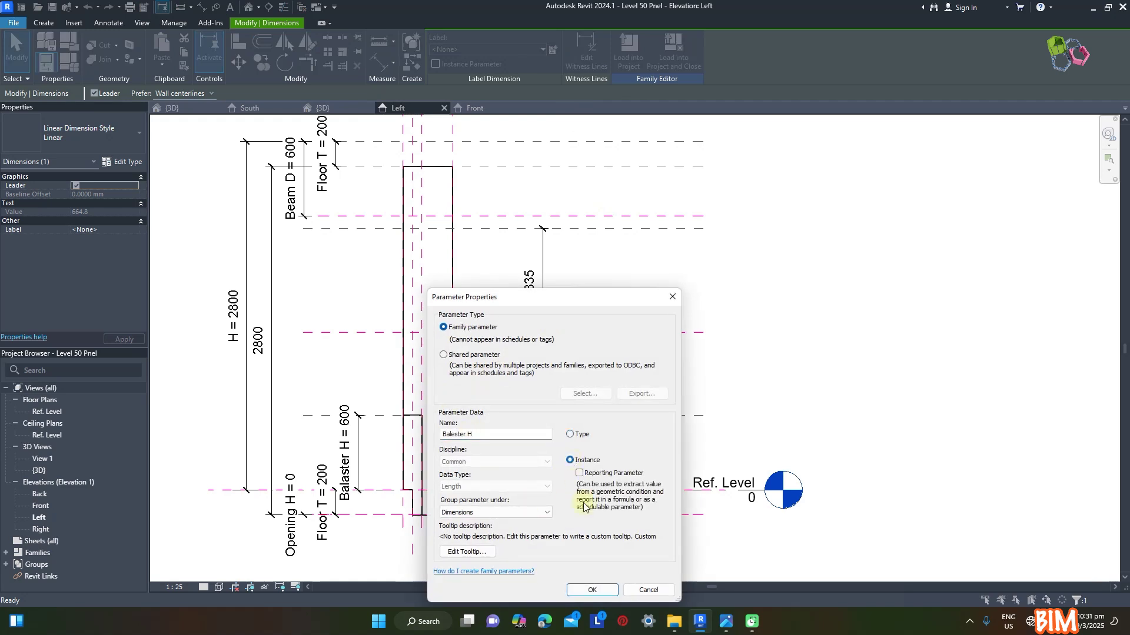
{"action": "left_click", "coordinate": [592, 589]}
Label the upper dimension with a new instance parameter named Opening Middle
{"action": "left_click", "coordinate": [542, 292]}
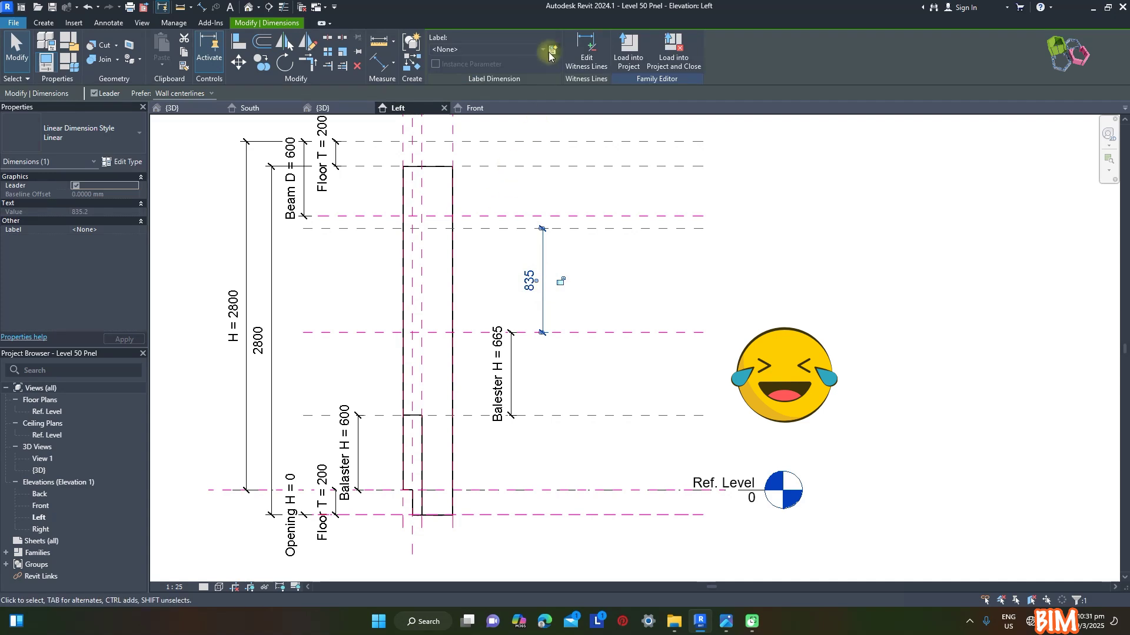
{"action": "left_click", "coordinate": [553, 50]}
{"action": "type", "text": "Opening Middle"}
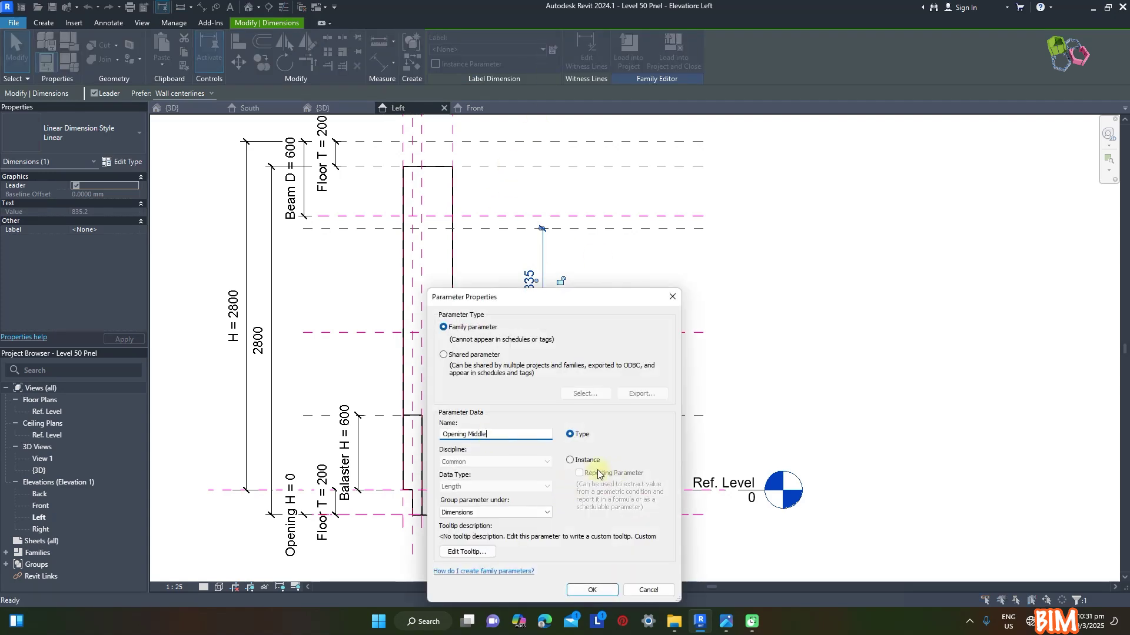
{"action": "left_click", "coordinate": [570, 461]}
{"action": "left_click", "coordinate": [592, 590]}
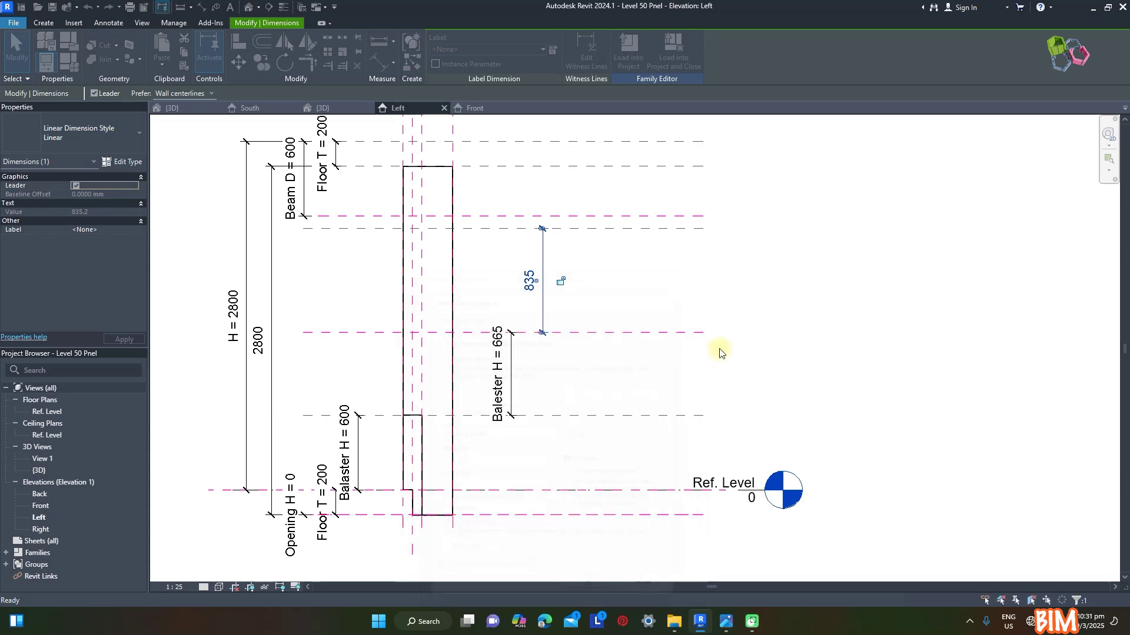
{"action": "left_click", "coordinate": [735, 319]}
{"action": "left_click", "coordinate": [322, 107]}
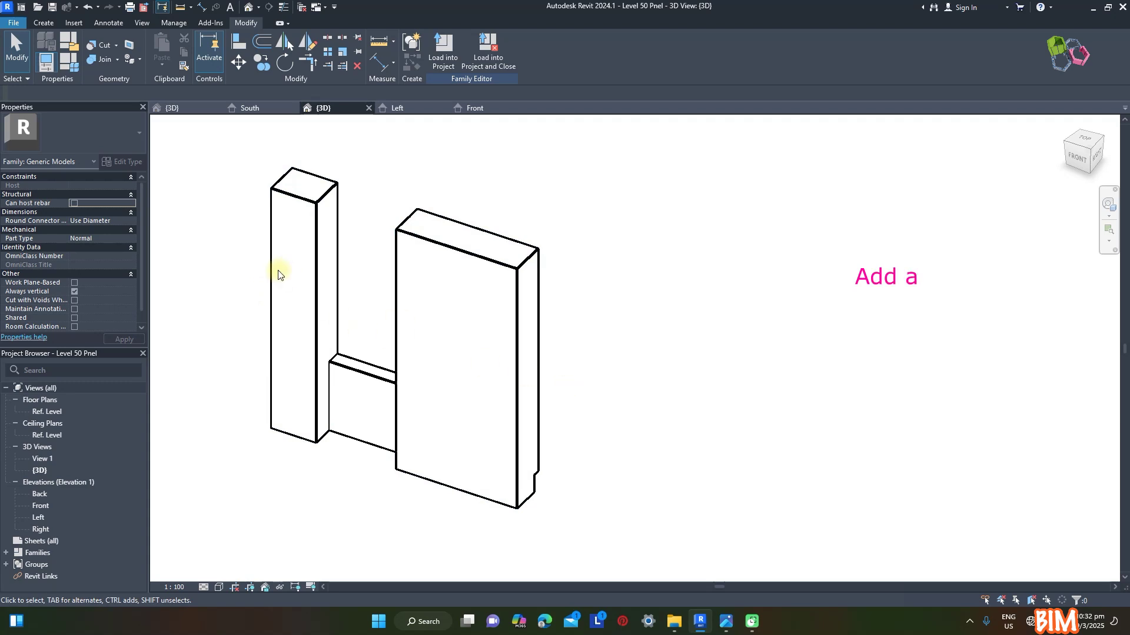
{"action": "left_click", "coordinate": [396, 109]}
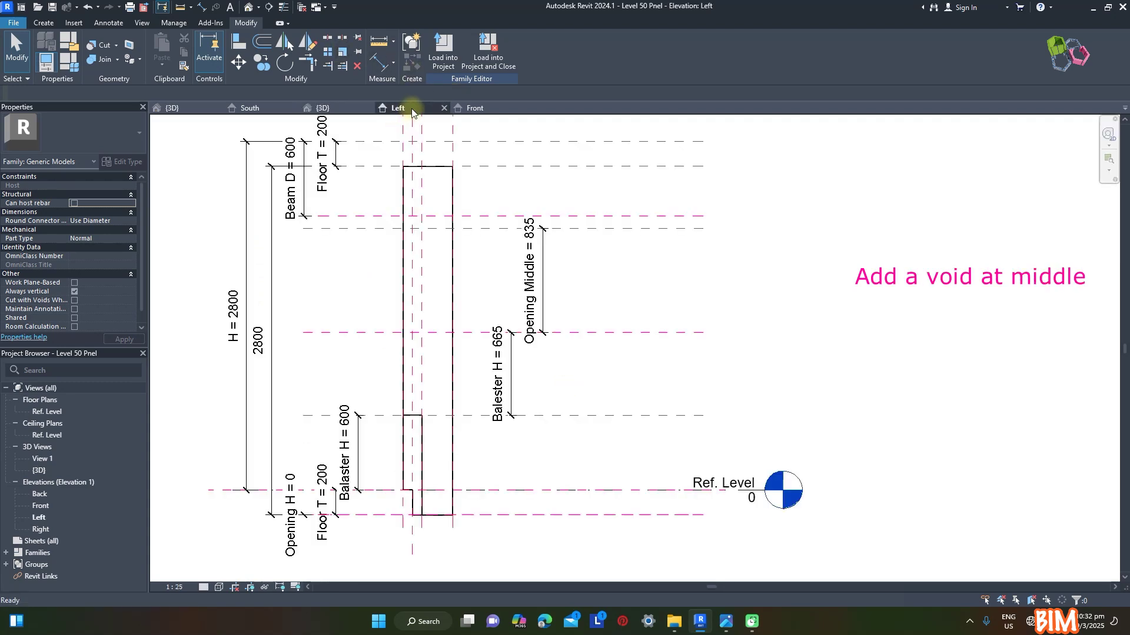
Create a void extrusion across the panel's full depth between the Opening Middle planes, locking its rectangular sketch to the reference planes
{"action": "left_click", "coordinate": [43, 23]}
{"action": "left_click", "coordinate": [228, 48]}
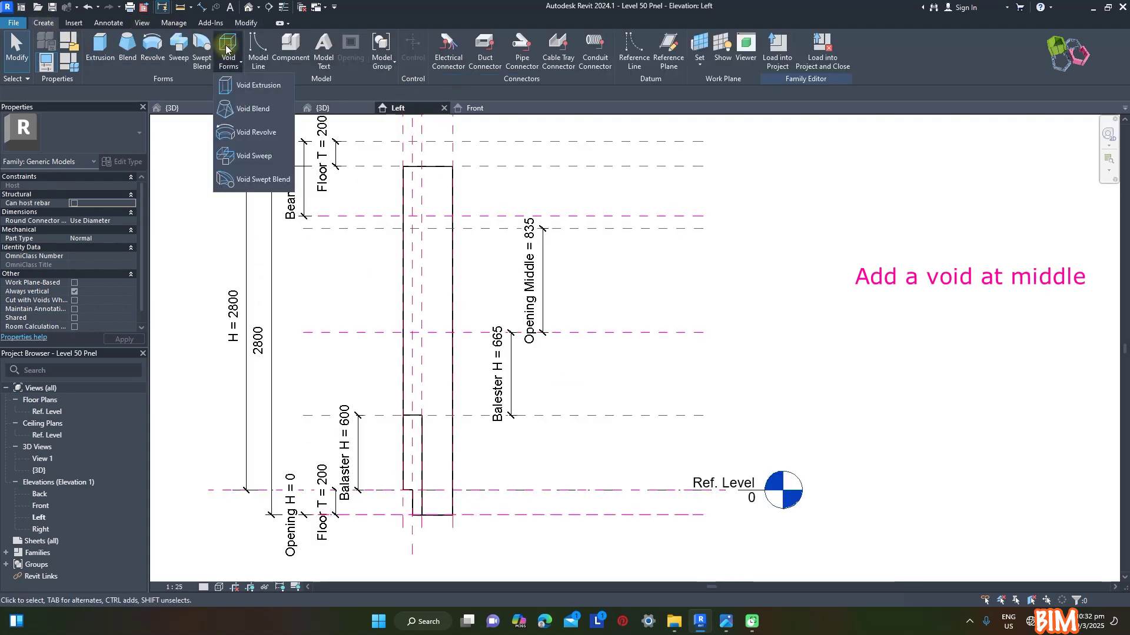
{"action": "left_click", "coordinate": [274, 88]}
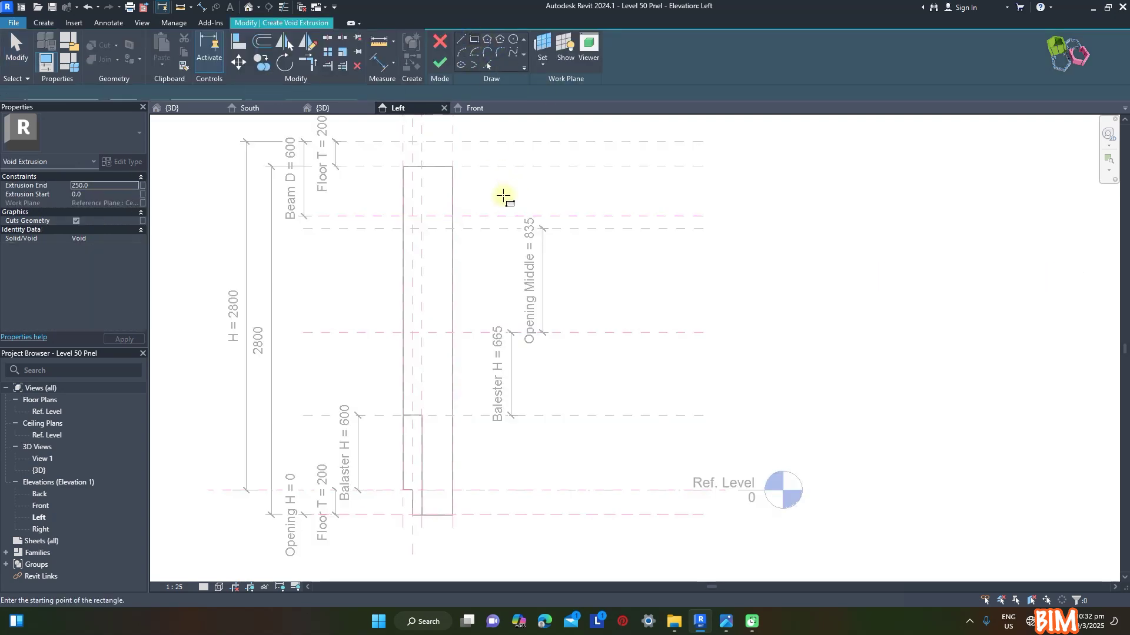
{"action": "left_click", "coordinate": [403, 229]}
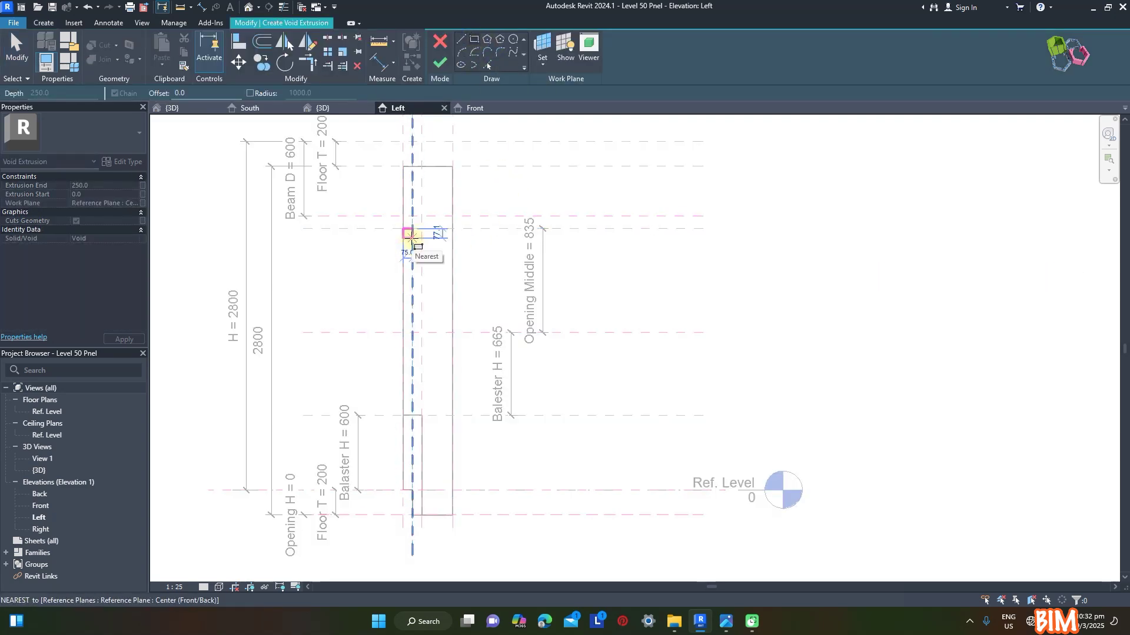
{"action": "left_click", "coordinate": [511, 310]}
{"action": "left_click", "coordinate": [382, 341]}
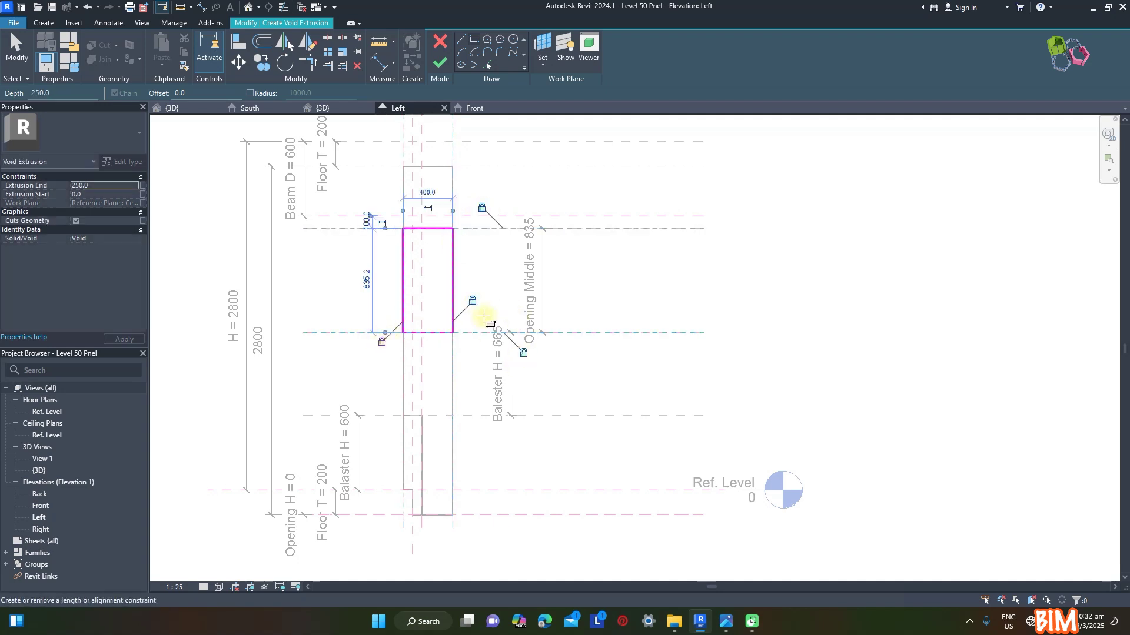
{"action": "left_click", "coordinate": [441, 65]}
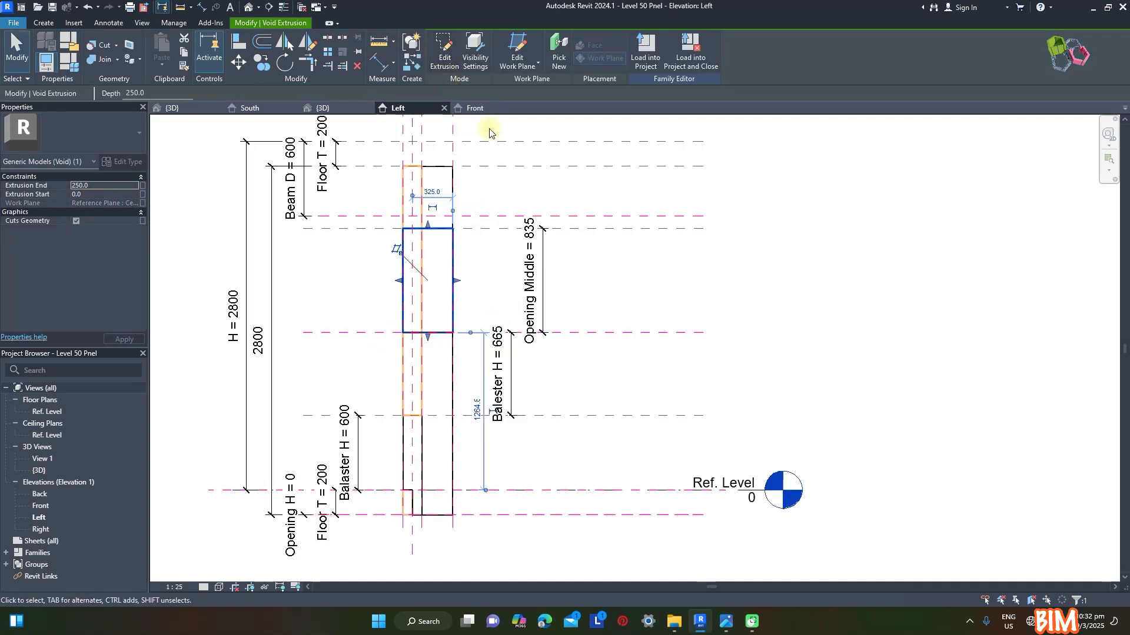
{"action": "left_click", "coordinate": [537, 155]}
Stretch the void across the panel's full width in the 3D view so it cuts through the solids
{"action": "key", "text": "ctrl+Tab"}
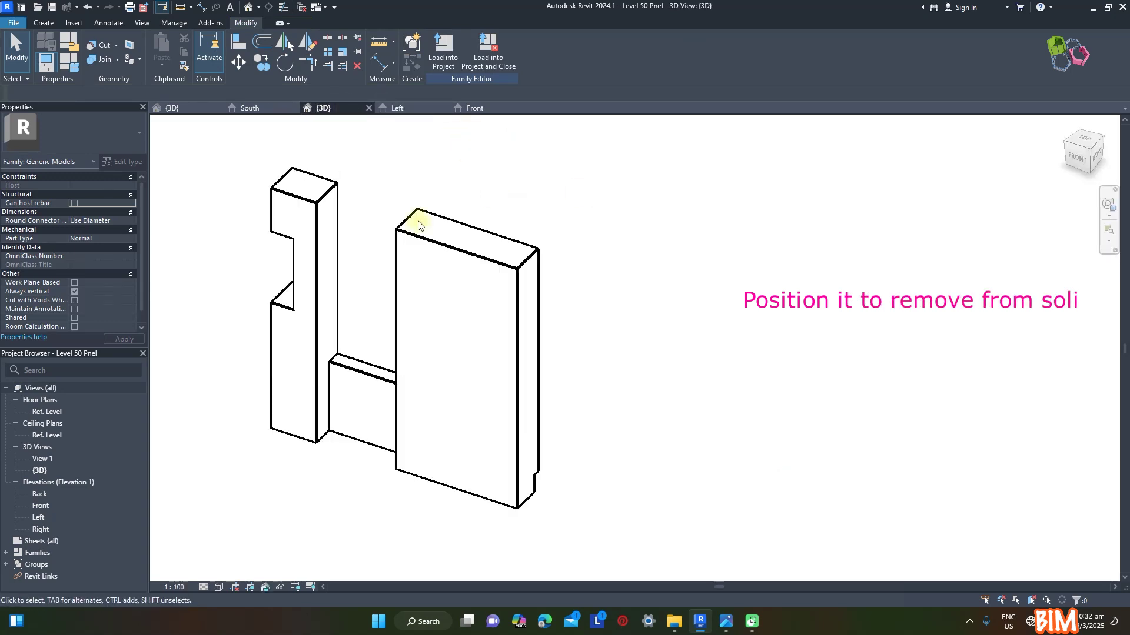
{"action": "left_click", "coordinate": [309, 259]}
{"action": "left_click_drag", "start_coordinate": [309, 259], "coordinate": [530, 365]}
{"action": "left_click", "coordinate": [621, 332]}
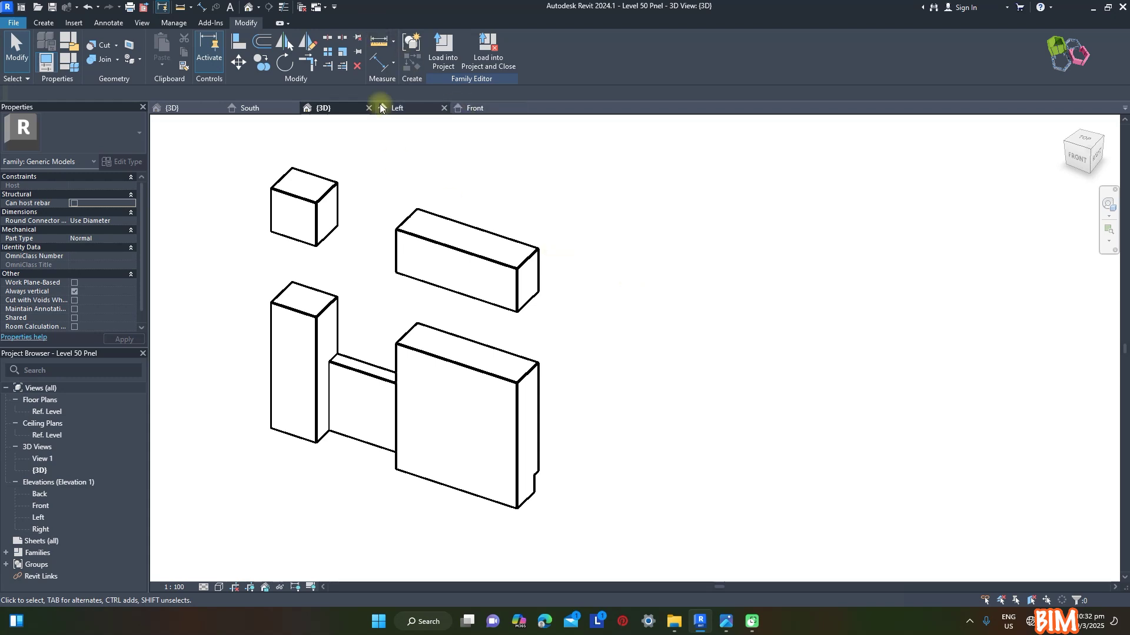
In the Left elevation, create a 150 by 500 mm solid extrusion above the middle opening, with its sketch edges locked to the reference planes
{"action": "left_click", "coordinate": [415, 110]}
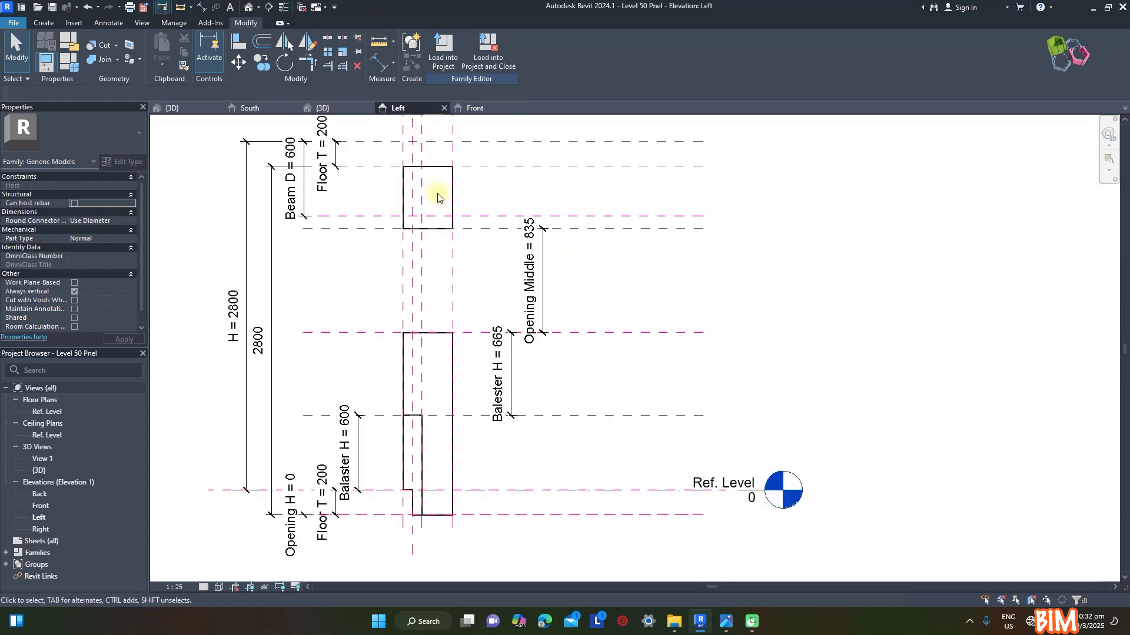
{"action": "scroll", "coordinate": [423, 318], "scroll_direction": "down", "scroll_amount": 2}
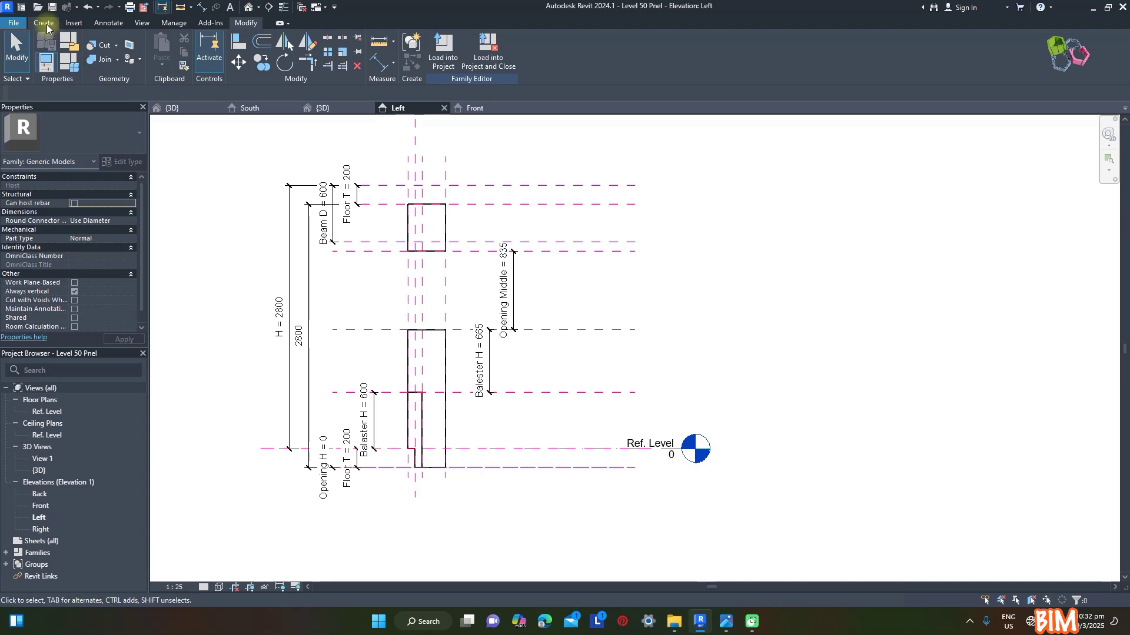
{"action": "scroll", "coordinate": [117, 68], "scroll_direction": "up", "scroll_amount": 6}
{"action": "left_click", "coordinate": [100, 47]}
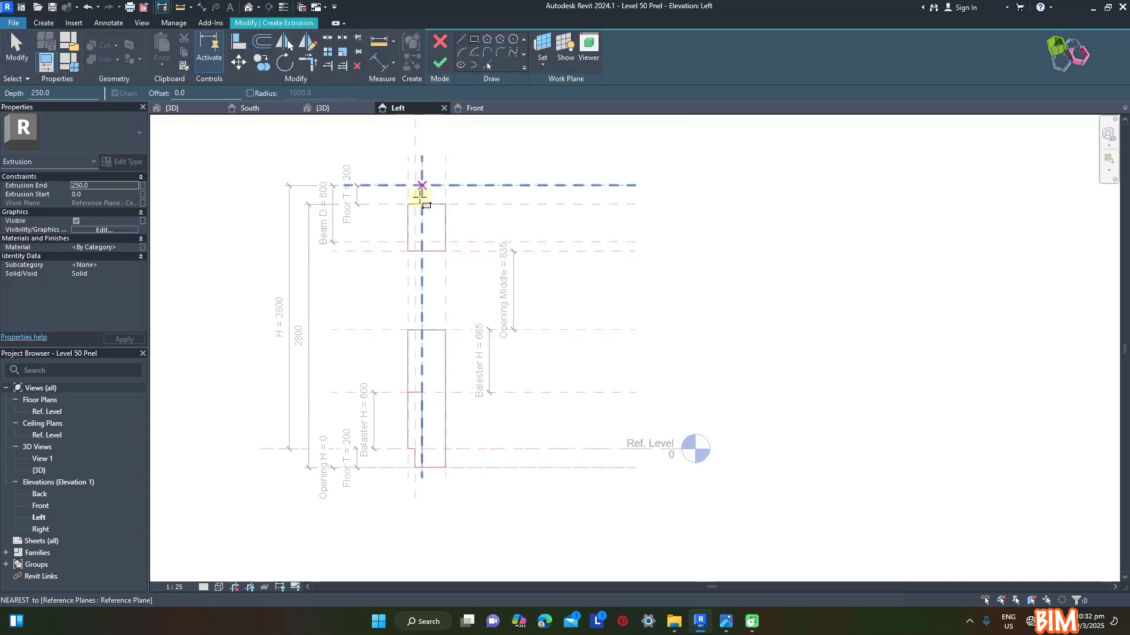
{"action": "scroll", "coordinate": [423, 189], "scroll_direction": "up", "scroll_amount": 2}
{"action": "left_click", "coordinate": [396, 219]}
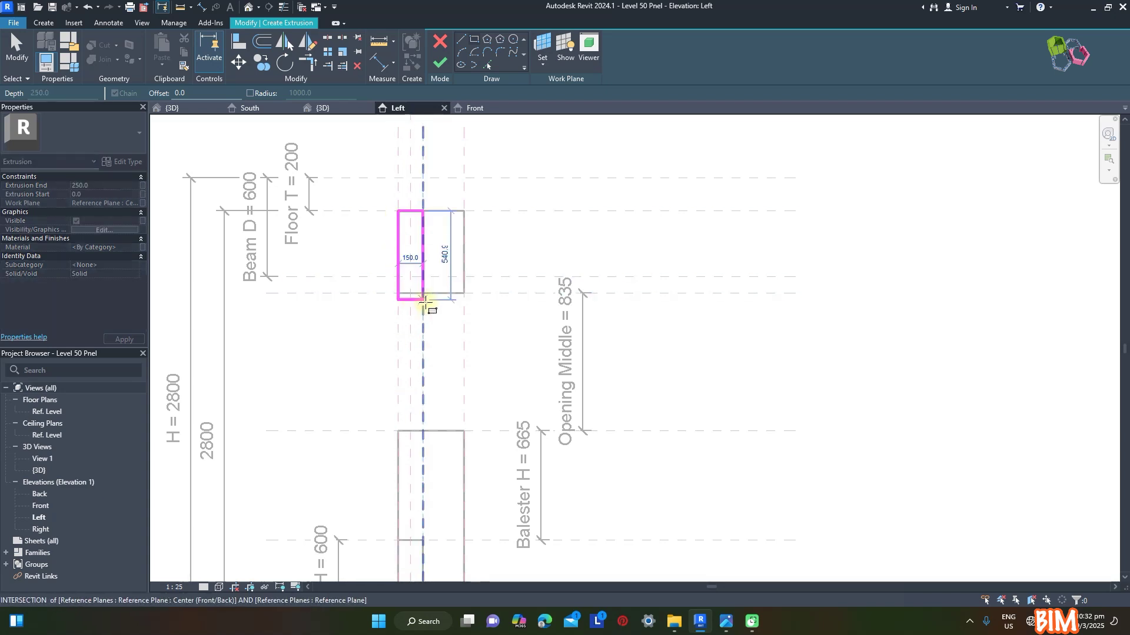
{"action": "left_click", "coordinate": [423, 293]}
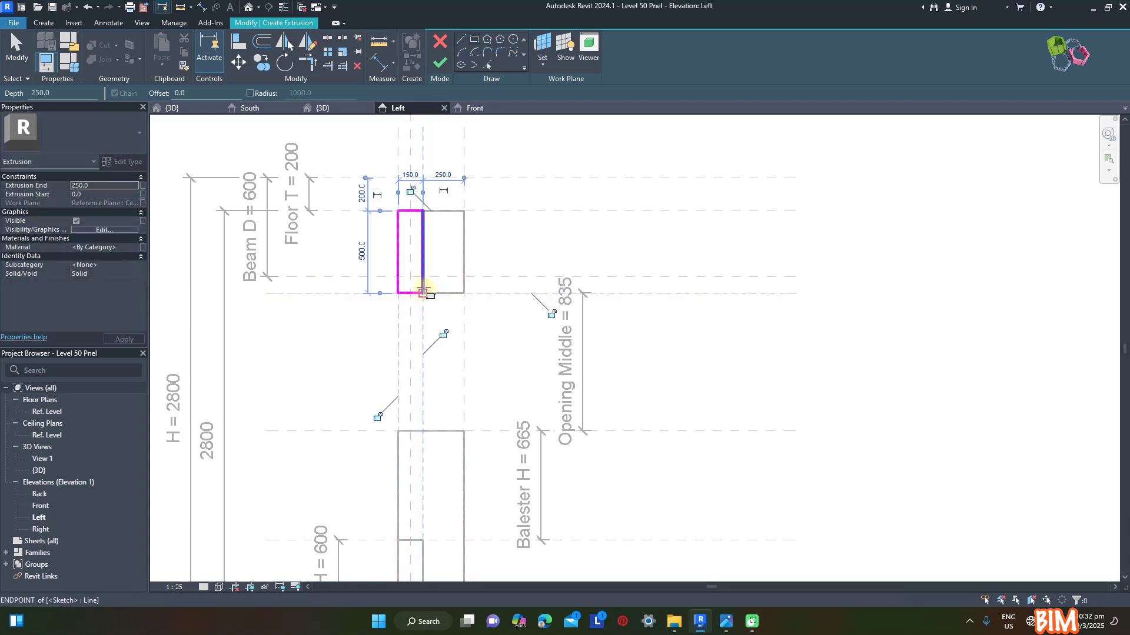
{"action": "left_click", "coordinate": [377, 418]}
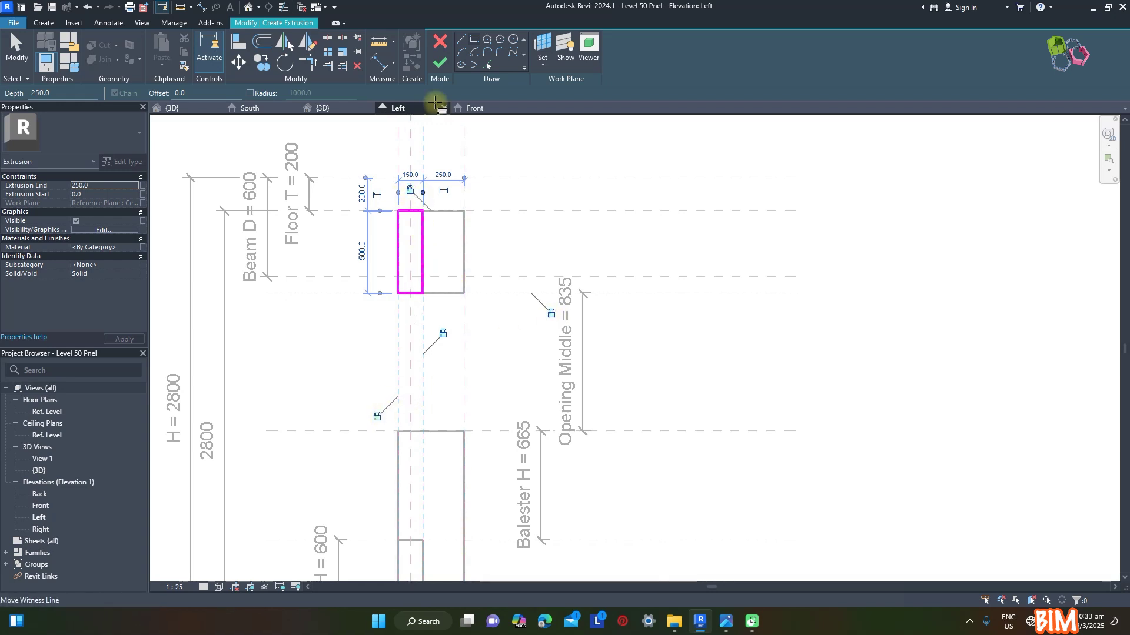
{"action": "left_click", "coordinate": [440, 63]}
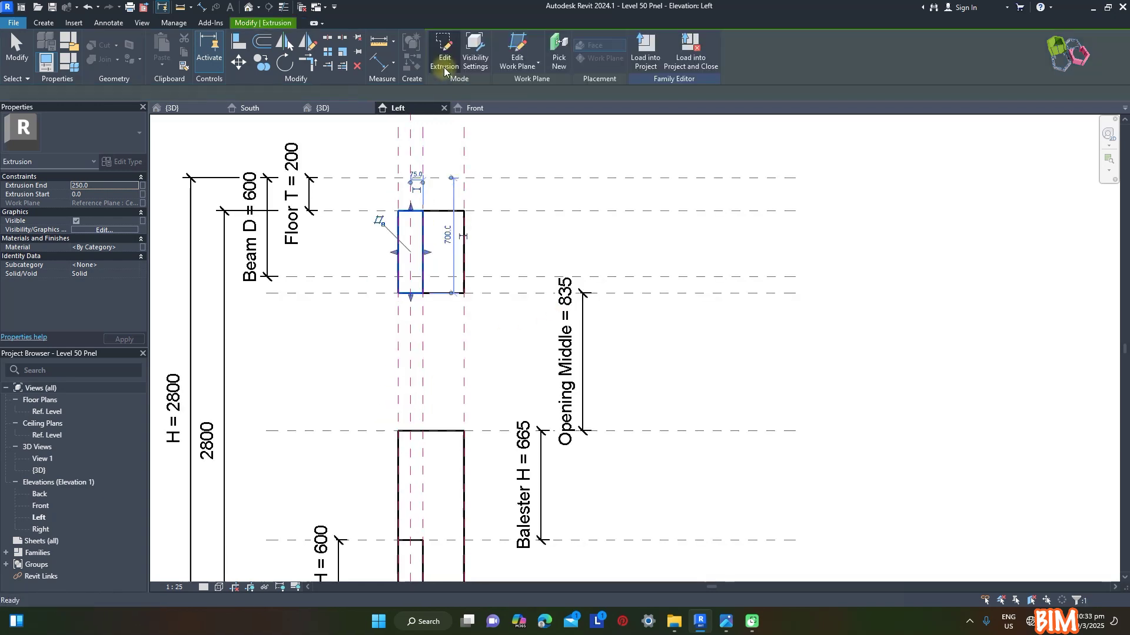
In the Front elevation, stretch the new extrusion's ends to 500 and 1400 and lock them to the recess's vertical reference planes
{"action": "left_click", "coordinate": [476, 109]}
{"action": "left_click_drag", "start_coordinate": [597, 194], "coordinate": [748, 350]}
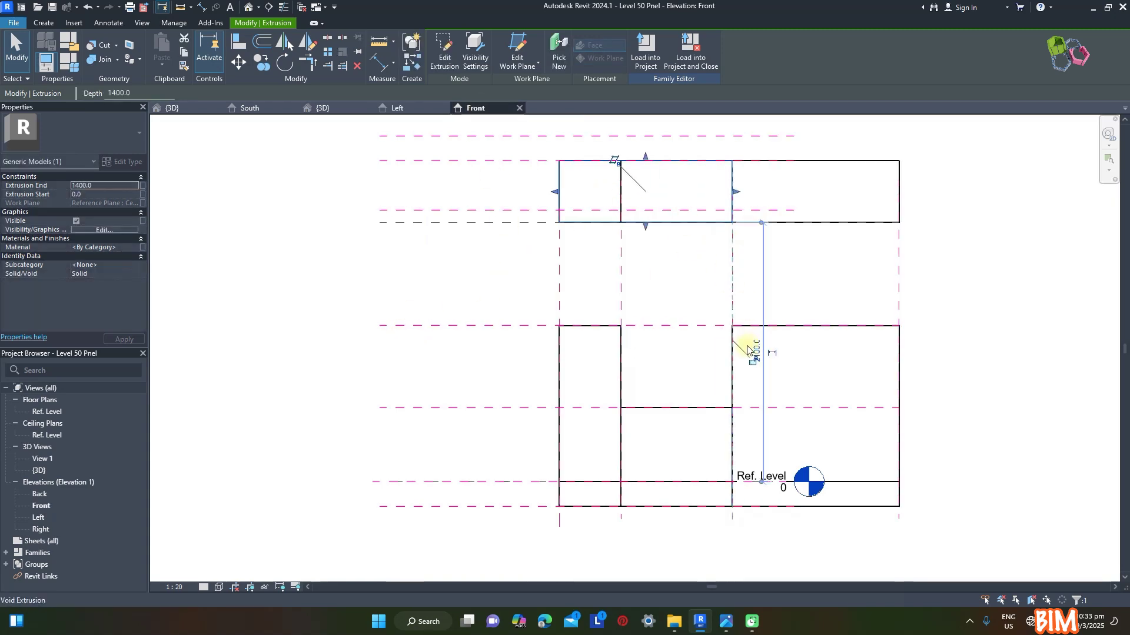
{"action": "left_click_drag", "start_coordinate": [563, 194], "coordinate": [630, 303]}
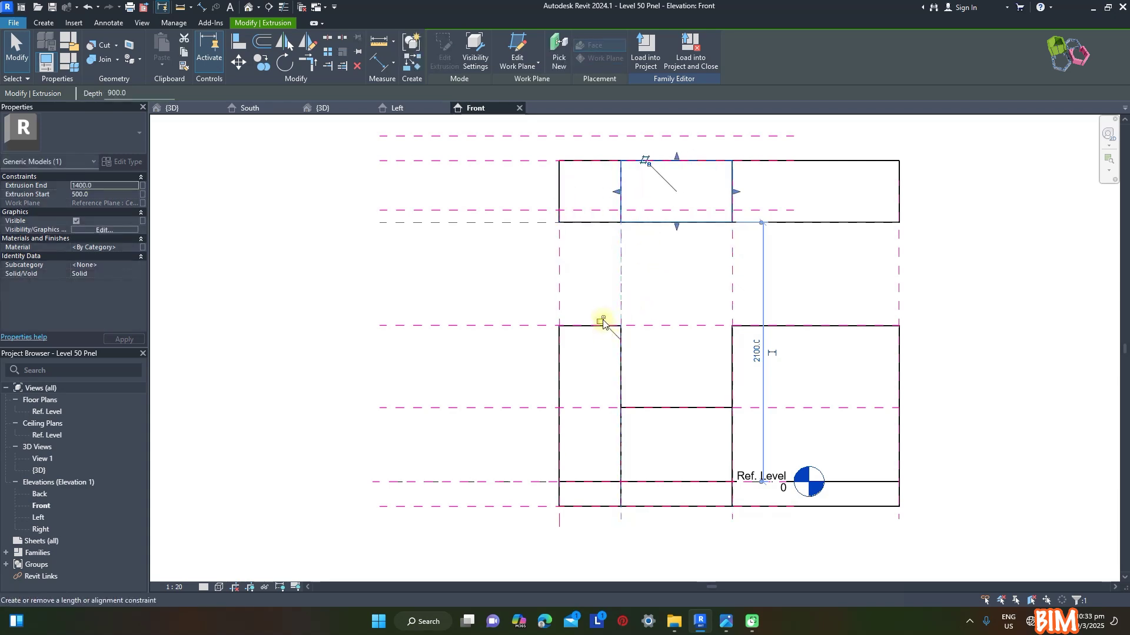
{"action": "left_click", "coordinate": [482, 272]}
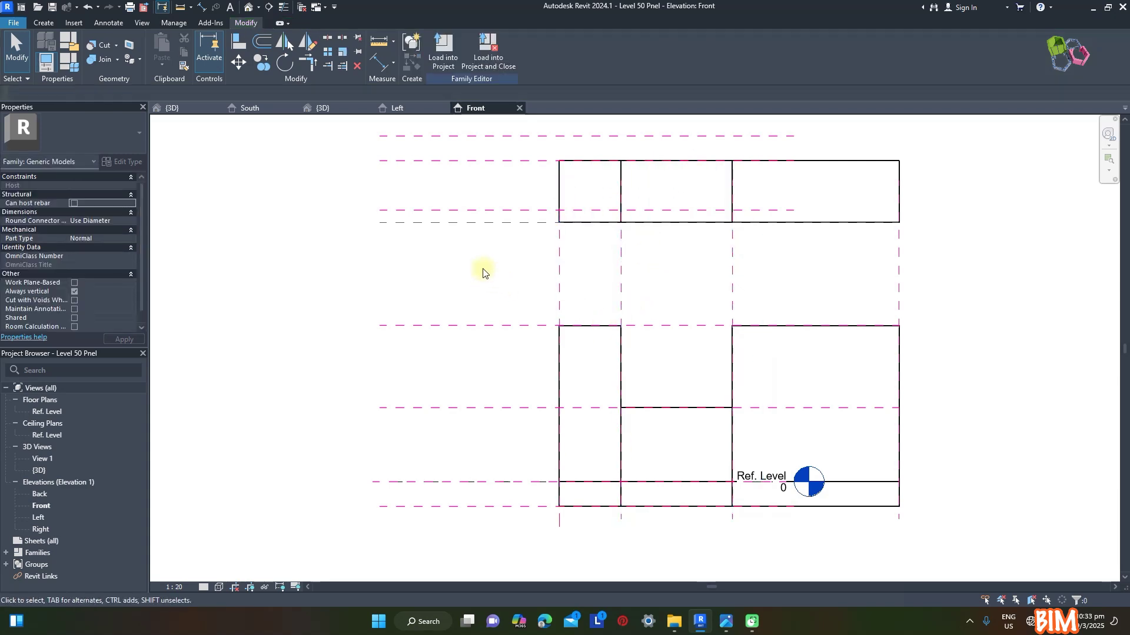
Show the panel in the 3D view with thin lines and examine the new upper infill
{"action": "left_click", "coordinate": [337, 110]}
{"action": "key", "text": "t"}
{"action": "key", "text": "l"}
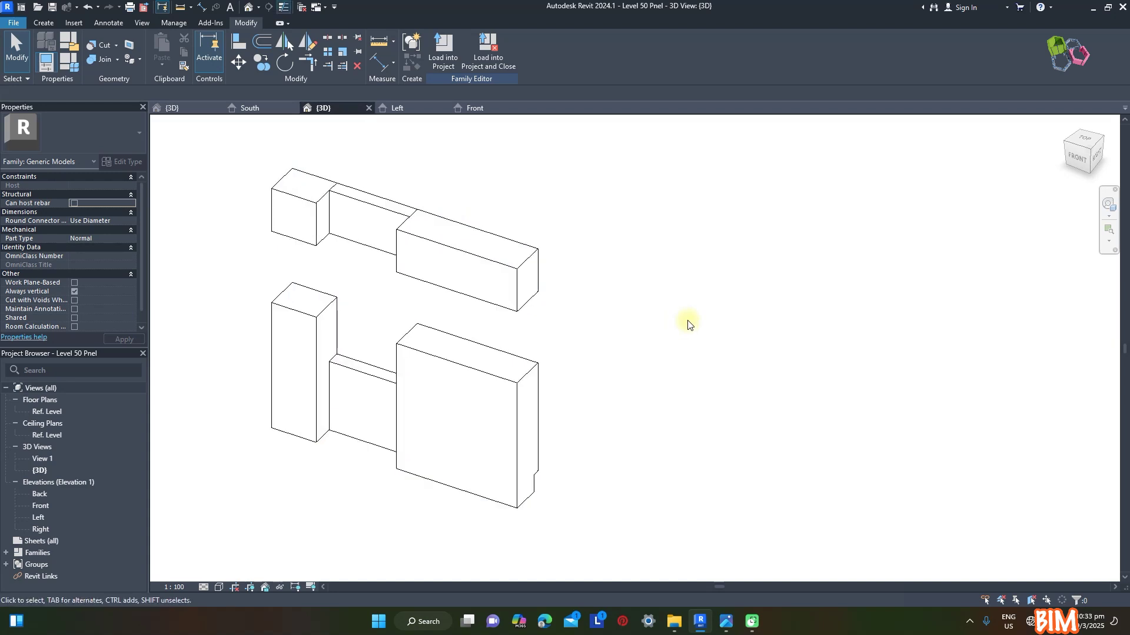
{"action": "mouse_move", "coordinate": [660, 389]}
{"action": "middle_mouse_down", "text": "shift"}
{"action": "mouse_move", "coordinate": [676, 371]}
{"action": "mouse_move", "coordinate": [646, 220]}
{"action": "mouse_move", "coordinate": [549, 242]}
{"action": "mouse_move", "coordinate": [618, 370]}
{"action": "mouse_move", "coordinate": [664, 379]}
{"action": "middle_mouse_up", "text": "shift"}
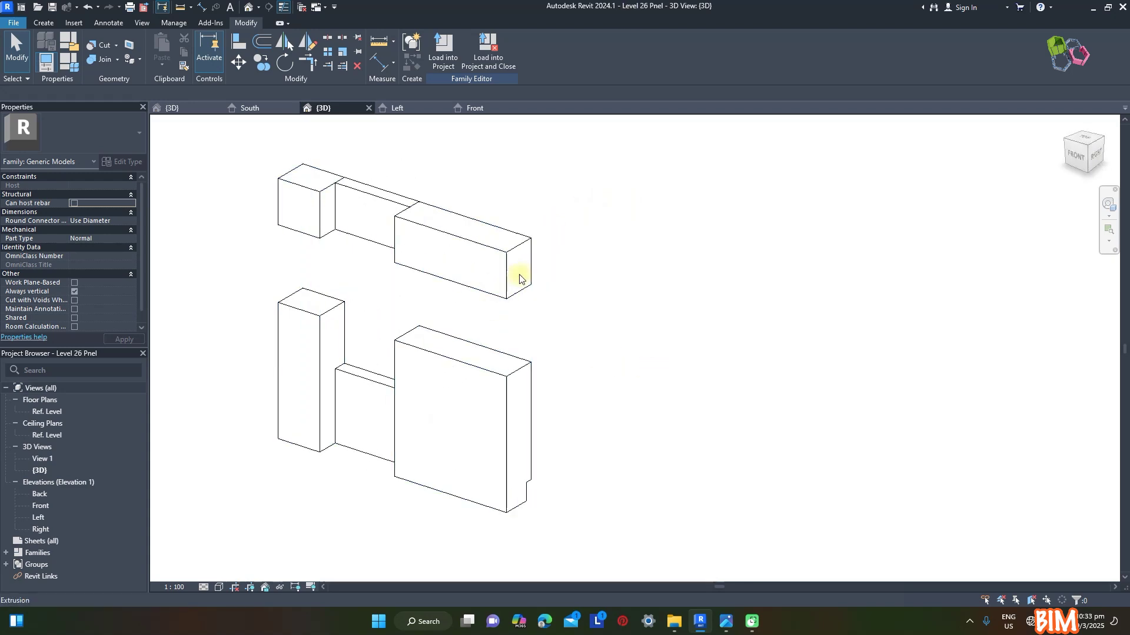
Associate the new upper extrusion's material with the Facade Grey family parameter
{"action": "left_click", "coordinate": [380, 200]}
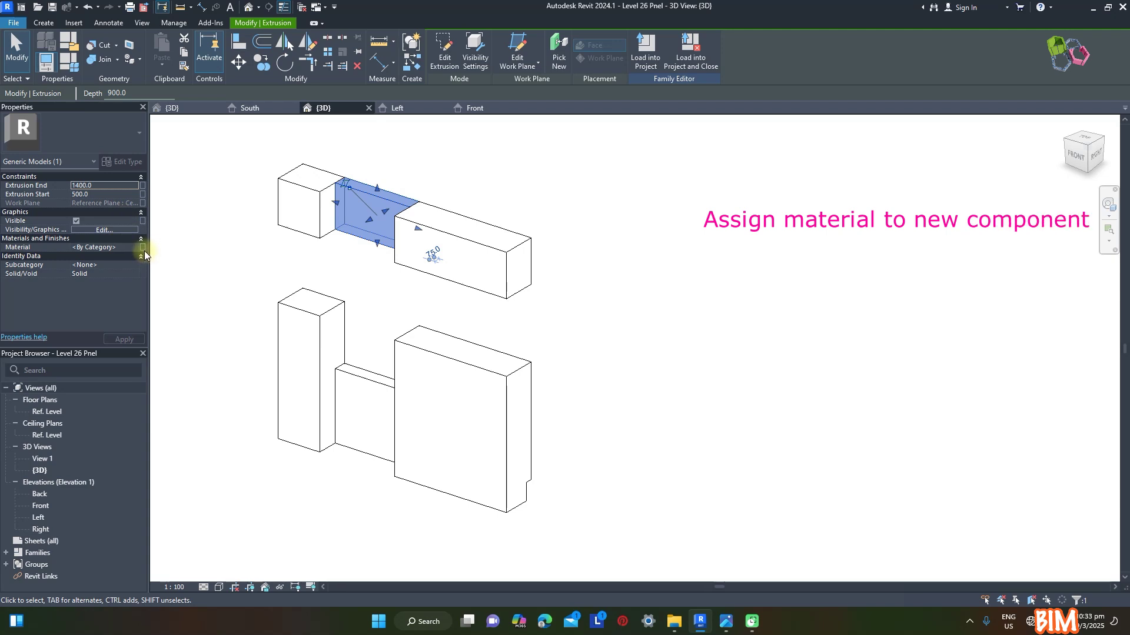
{"action": "left_click", "coordinate": [143, 247]}
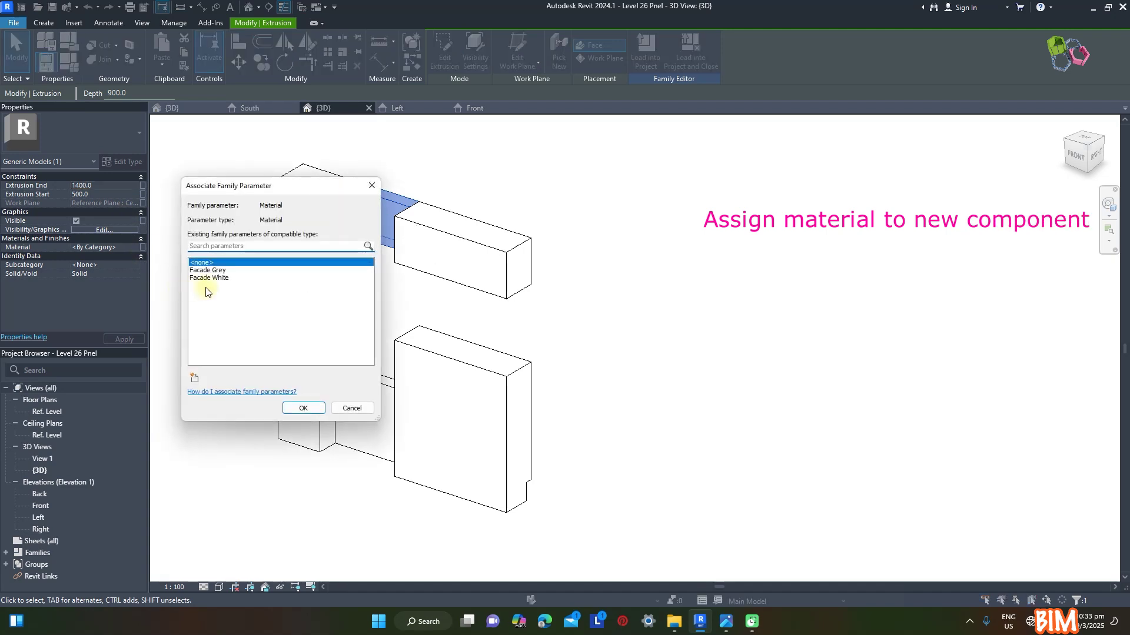
{"action": "left_click", "coordinate": [217, 272]}
{"action": "left_click", "coordinate": [304, 409]}
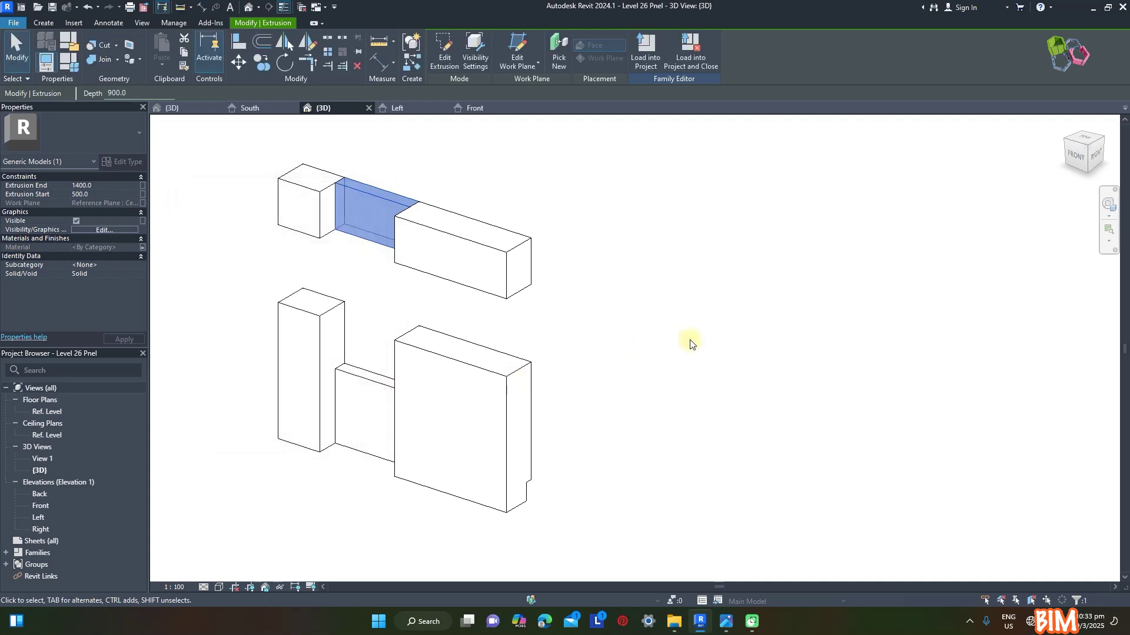
{"action": "left_click", "coordinate": [691, 343]}
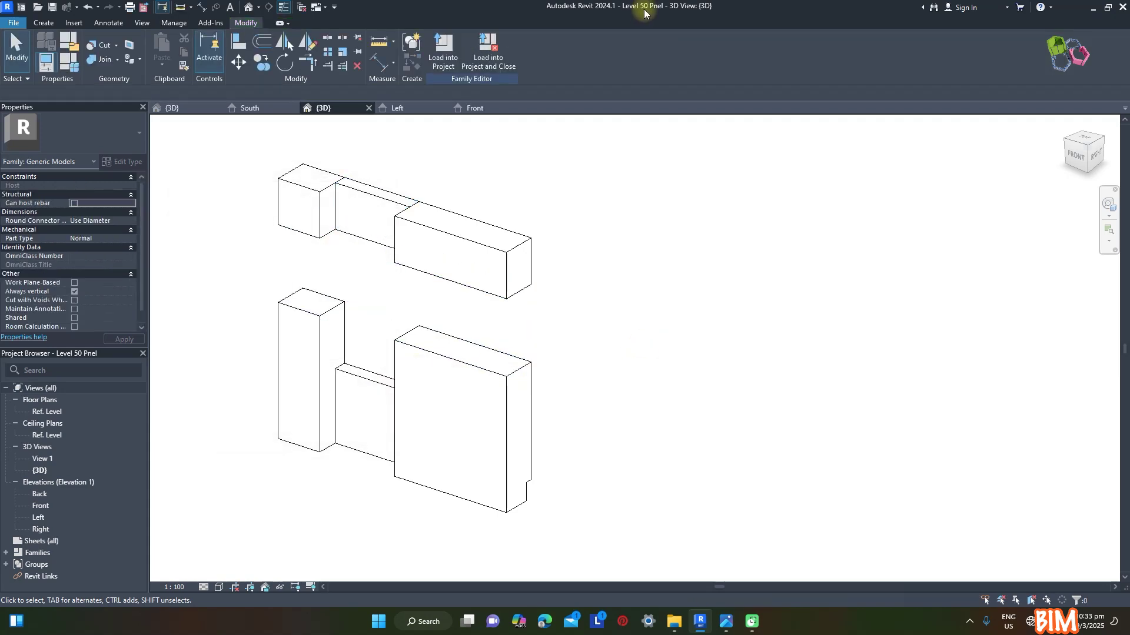
Save the family to the Desktop under the new name Level 26 Pnel.rfa
{"action": "left_click", "coordinate": [13, 22]}
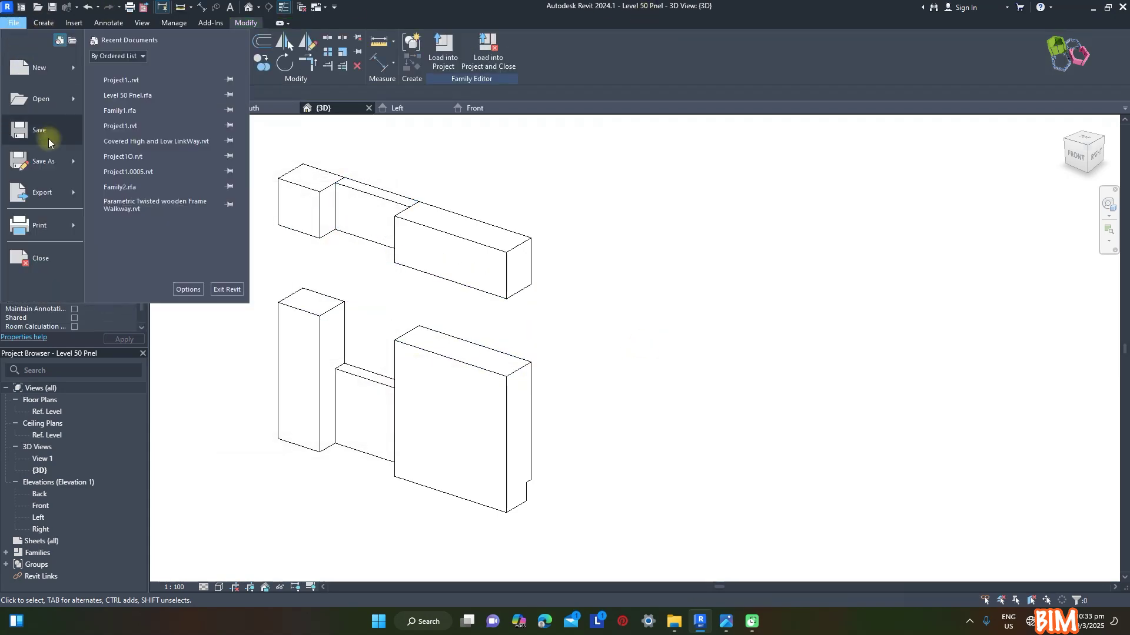
{"action": "mouse_move", "coordinate": [47, 164]}
{"action": "left_click", "coordinate": [146, 155]}
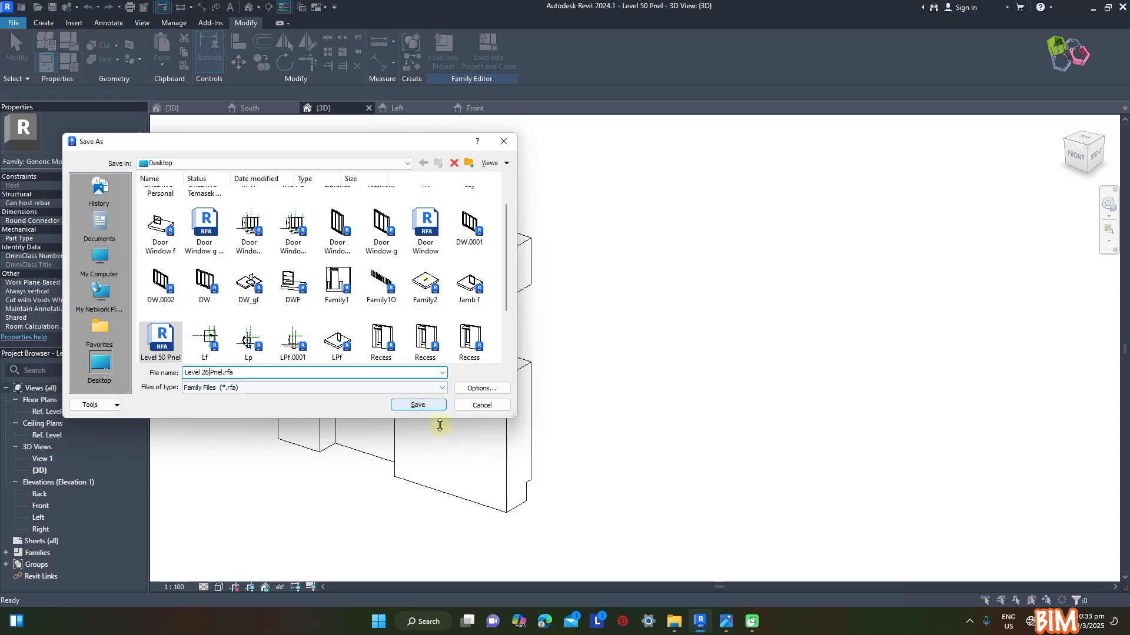
{"action": "left_click", "coordinate": [428, 404]}
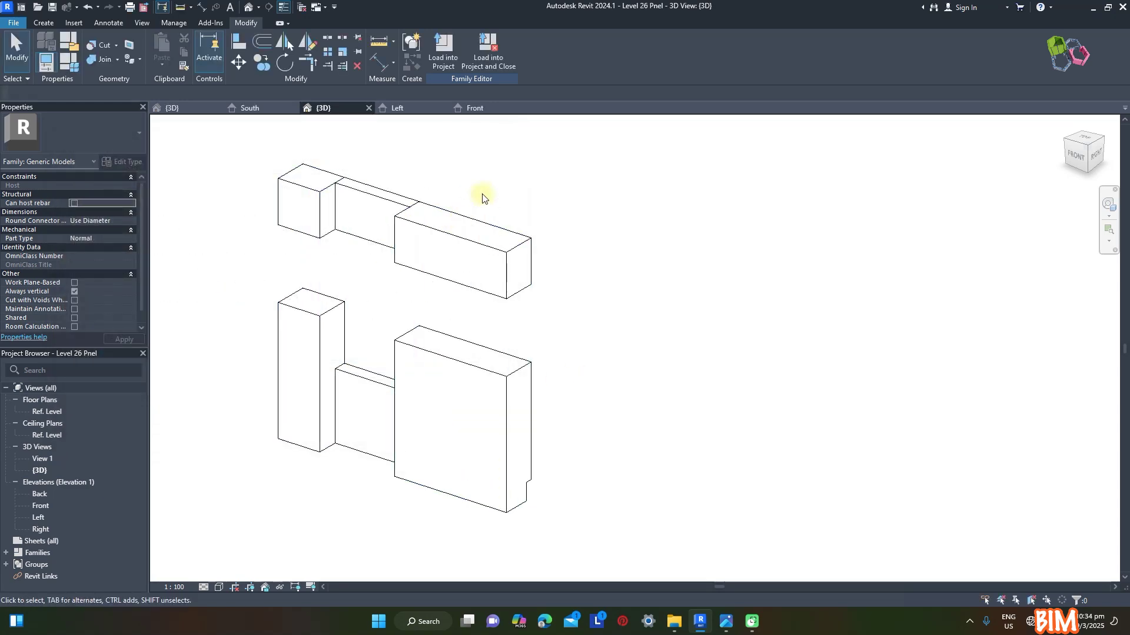
Load the Level 26 Pnel family into the project, leave component placement, and expand the family among the Generic Models
{"action": "left_click", "coordinate": [443, 62]}
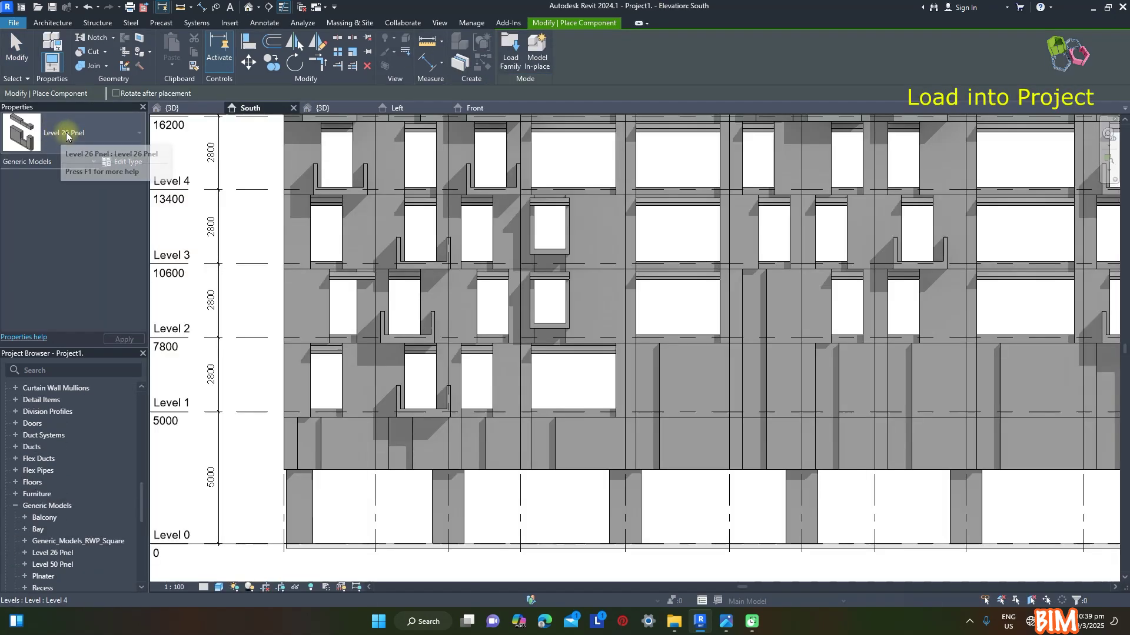
{"action": "scroll", "coordinate": [70, 500], "scroll_direction": "down", "scroll_amount": 3}
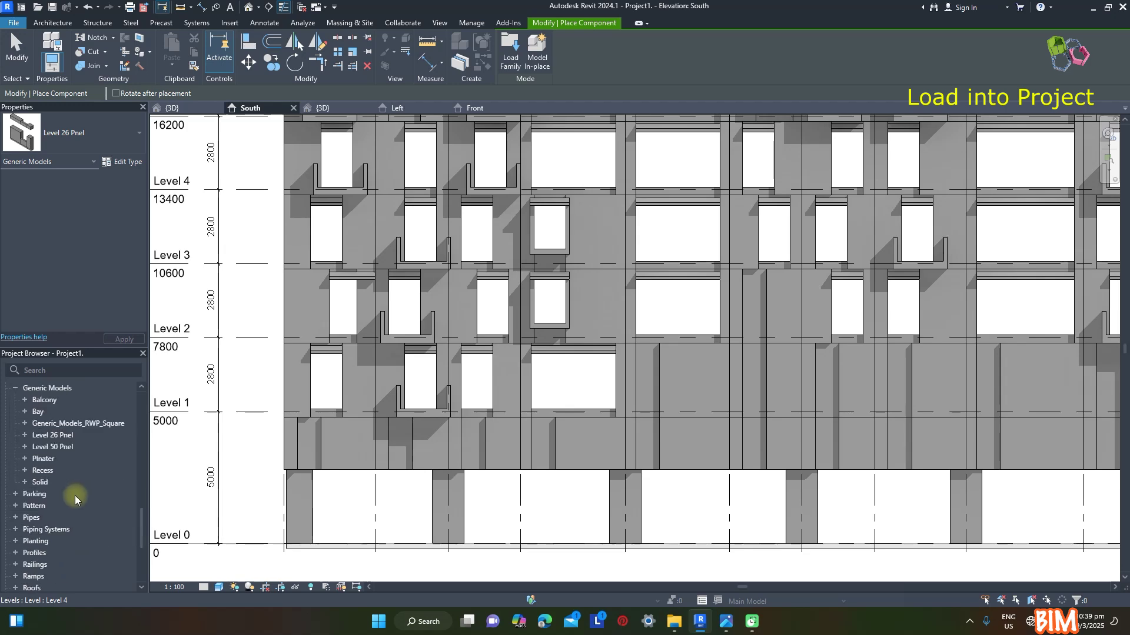
{"action": "key", "text": "Escape"}
{"action": "left_click", "coordinate": [59, 436]}
{"action": "left_click", "coordinate": [24, 435]}
{"action": "scroll", "coordinate": [407, 361], "scroll_direction": "down", "scroll_amount": 2}
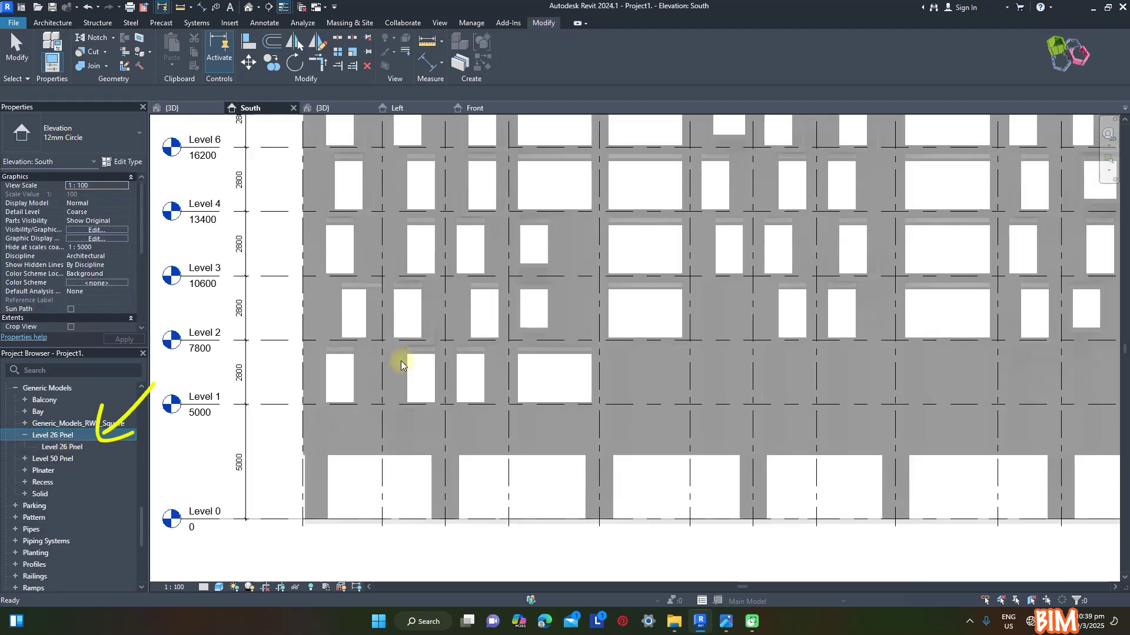
Change the five middle Solid panels on Level 0 in the South elevation to the Level 26 Pnel type
{"action": "scroll", "coordinate": [490, 501], "scroll_direction": "down", "scroll_amount": 1}
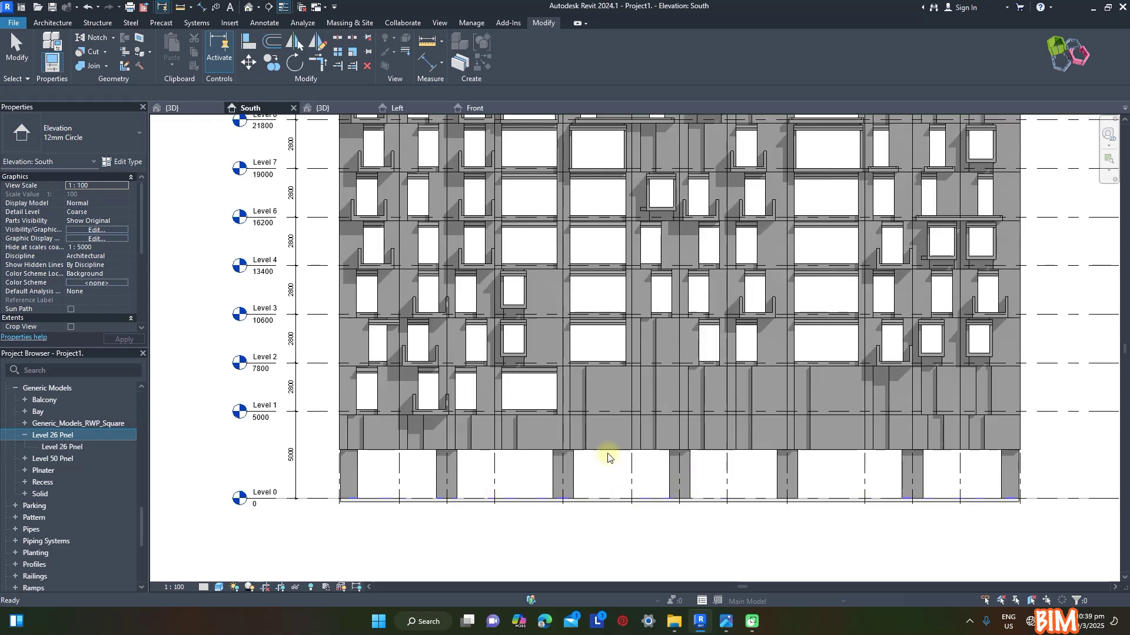
{"action": "left_click", "coordinate": [652, 454]}
{"action": "left_click", "coordinate": [706, 460], "text": "ctrl"}
{"action": "left_click", "coordinate": [708, 456], "text": "ctrl"}
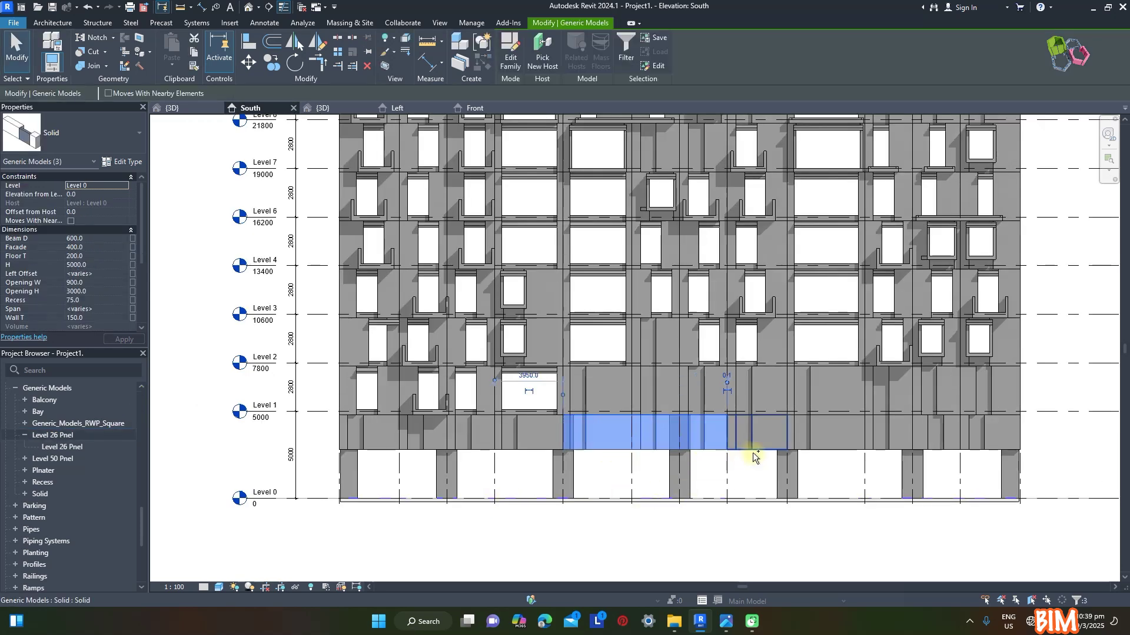
{"action": "left_click", "coordinate": [752, 453], "text": "ctrl"}
{"action": "left_click", "coordinate": [811, 452], "text": "ctrl"}
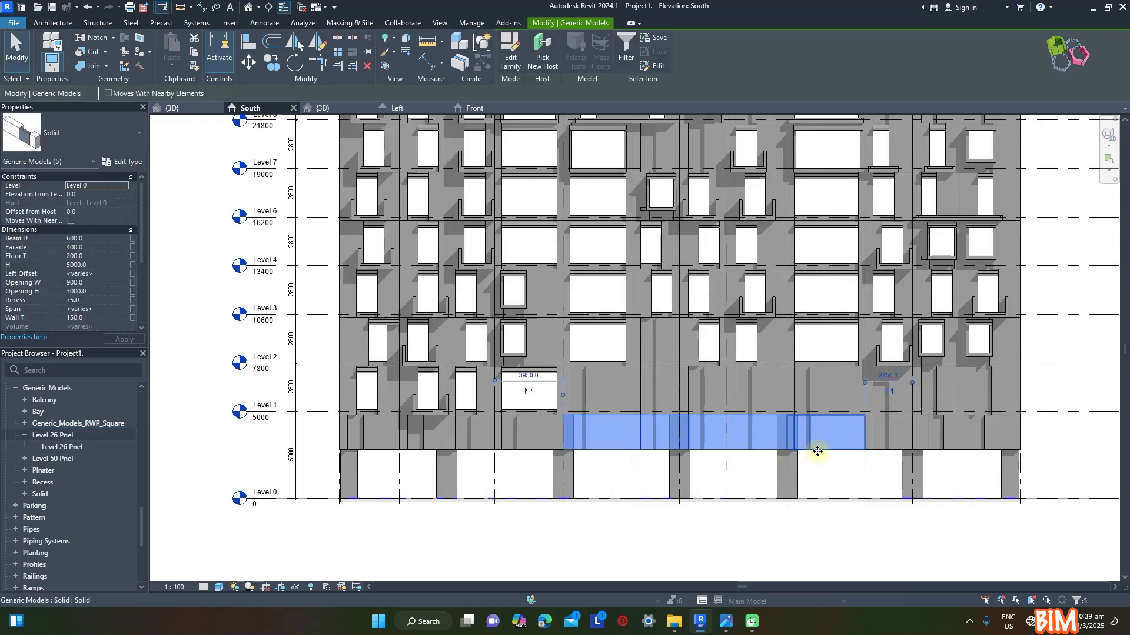
{"action": "left_click", "coordinate": [97, 141]}
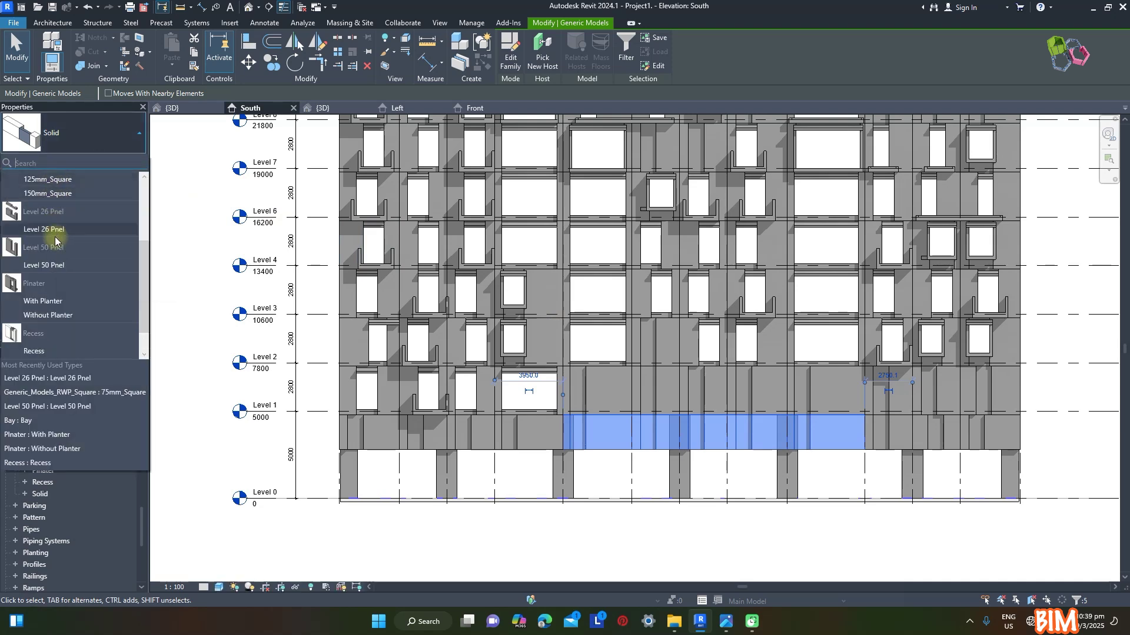
{"action": "left_click", "coordinate": [55, 230]}
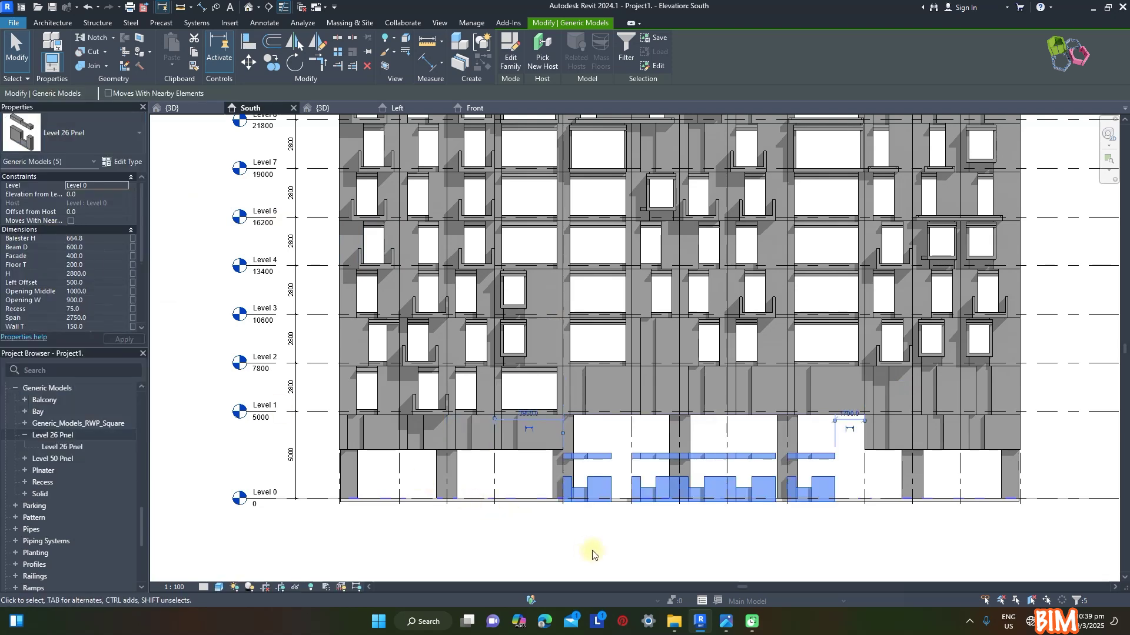
{"action": "scroll", "coordinate": [288, 462], "scroll_direction": "up", "scroll_amount": 3}
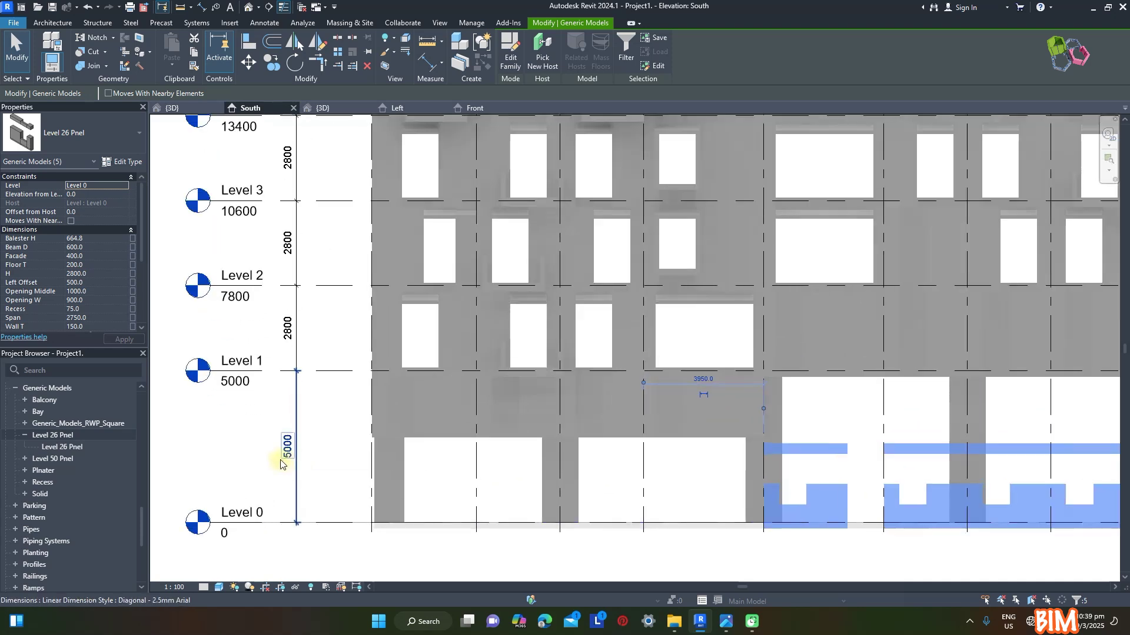
Set H to 5000 and Opening Middle to 2000 for the five selected Level 26 Pnel panels
{"action": "scroll", "coordinate": [252, 429], "scroll_direction": "down", "scroll_amount": 1}
{"action": "scroll", "coordinate": [751, 449], "scroll_direction": "up", "scroll_amount": 1}
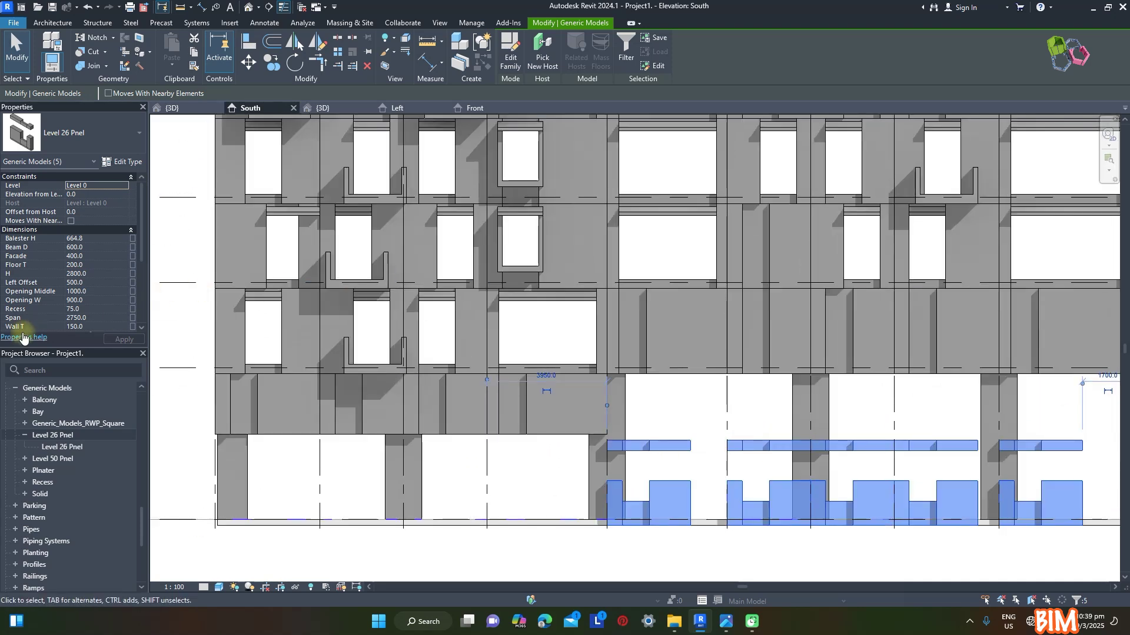
{"action": "left_click", "coordinate": [98, 274]}
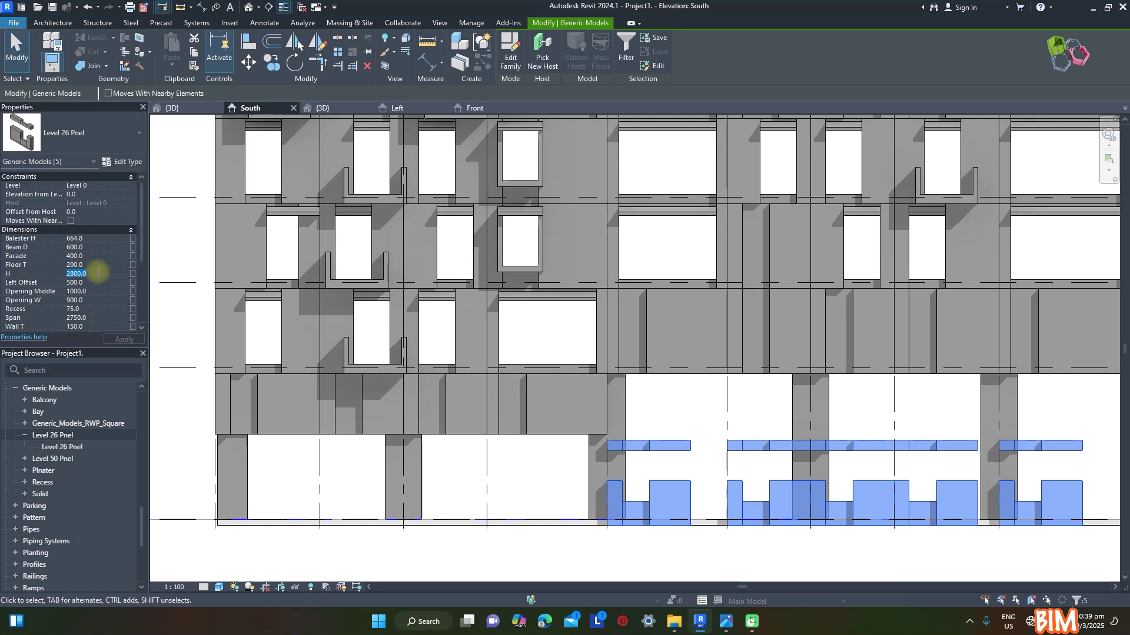
{"action": "left_click", "coordinate": [117, 340]}
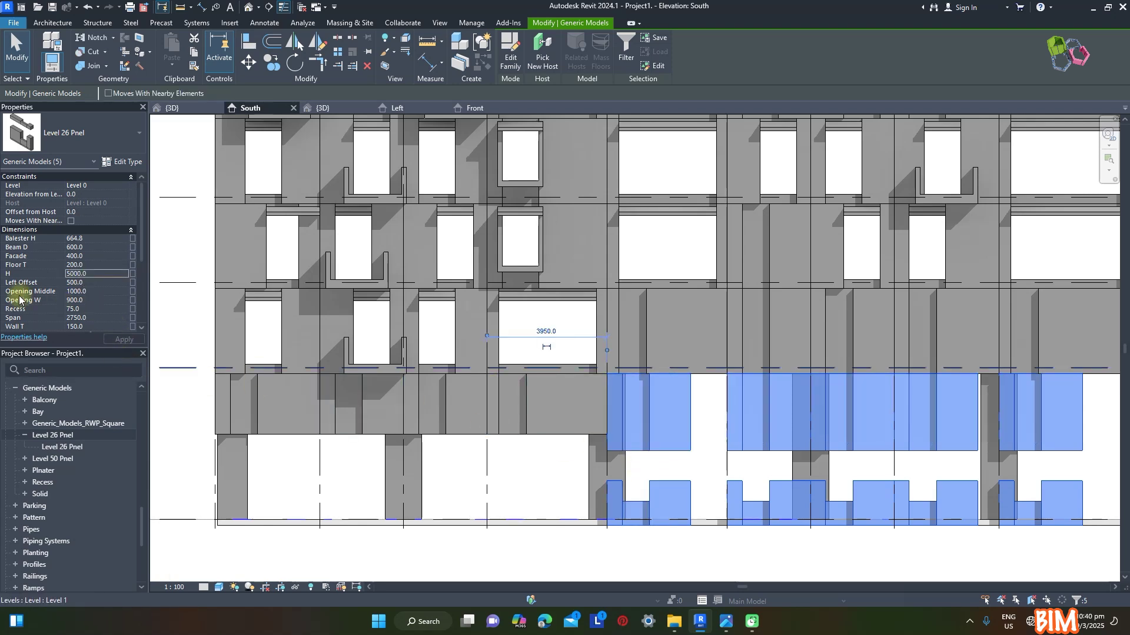
{"action": "left_click", "coordinate": [105, 292]}
{"action": "type", "text": "2"}
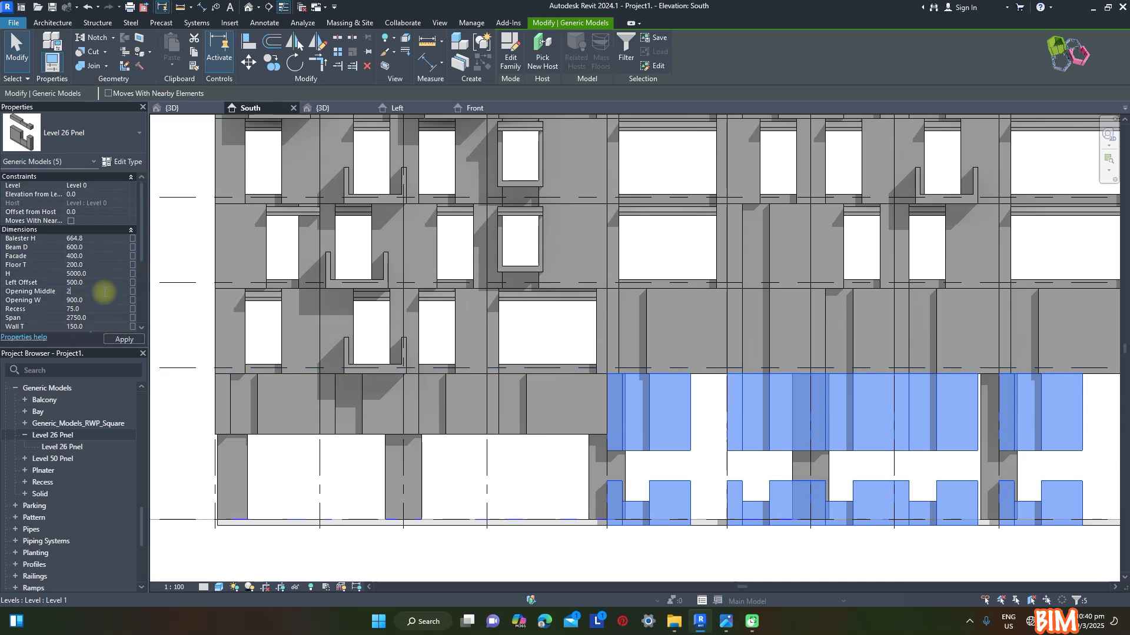
{"action": "key", "text": "Return"}
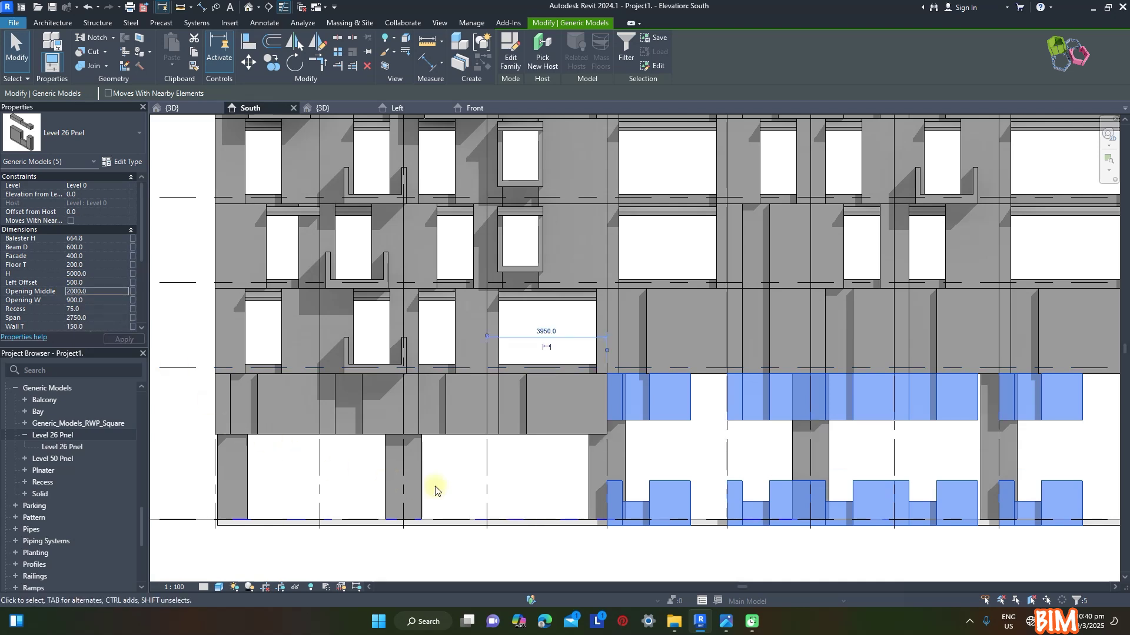
{"action": "left_click", "coordinate": [520, 475]}
Align the open right edges of three Level 26 Pnel panels on Level 0 with the adjacent grid and panel edges to close the gaps
{"action": "scroll", "coordinate": [653, 434], "scroll_direction": "down", "scroll_amount": 1}
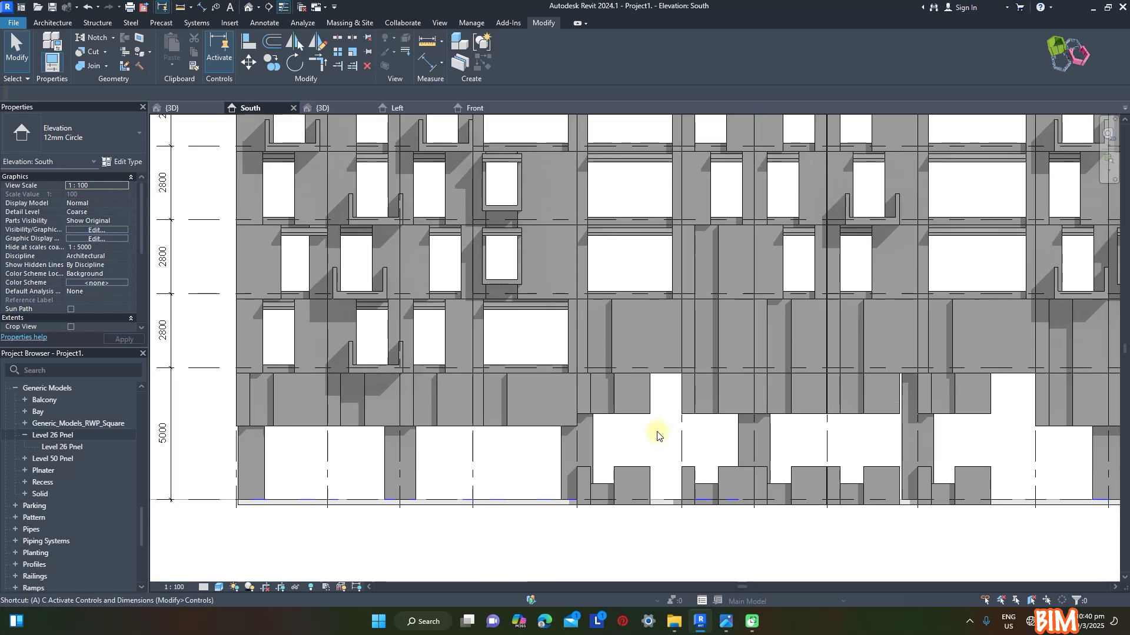
{"action": "key", "text": "a"}
{"action": "key", "text": "l"}
{"action": "left_click", "coordinate": [682, 451]}
{"action": "left_click", "coordinate": [651, 477]}
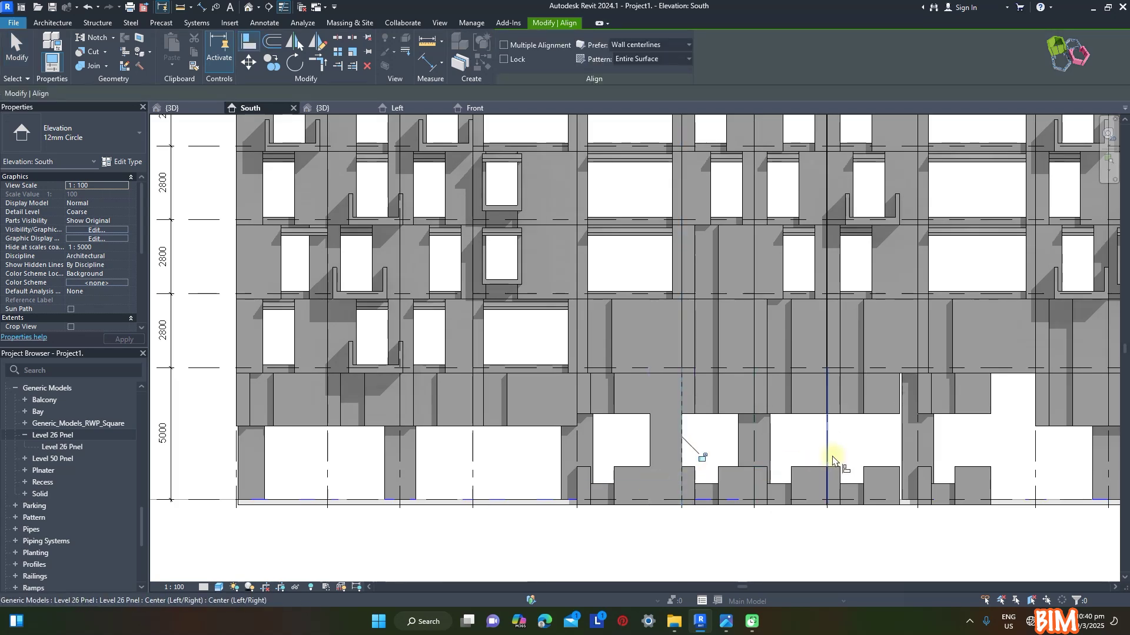
{"action": "left_click", "coordinate": [917, 507]}
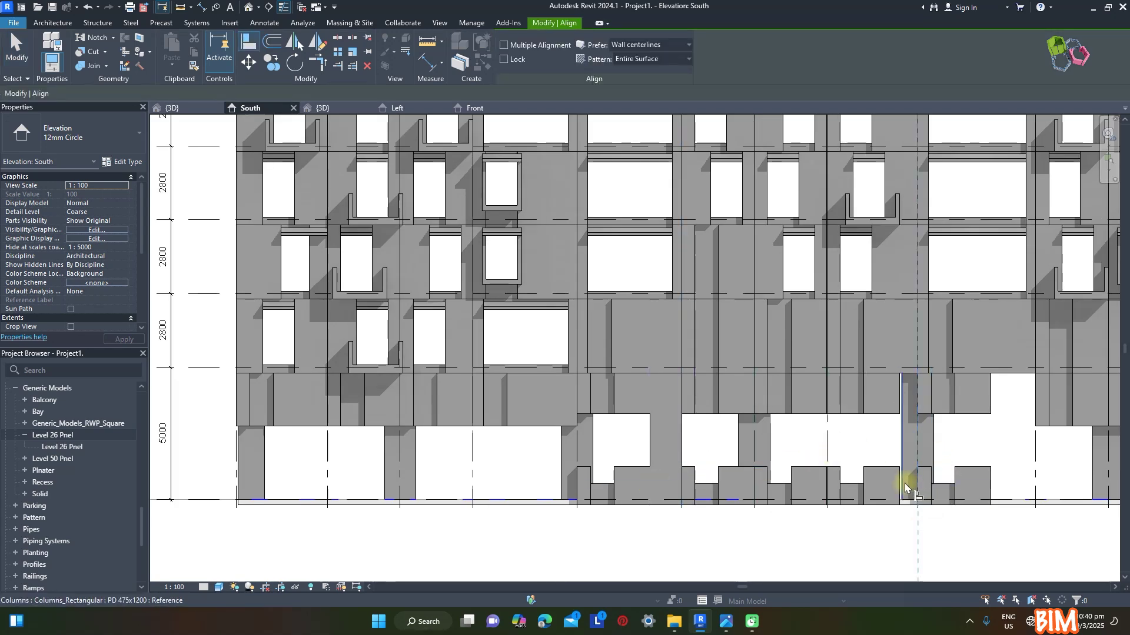
{"action": "scroll", "coordinate": [903, 482], "scroll_direction": "up", "scroll_amount": 1}
{"action": "left_click", "coordinate": [900, 483]}
{"action": "scroll", "coordinate": [898, 483], "scroll_direction": "down", "scroll_amount": 1}
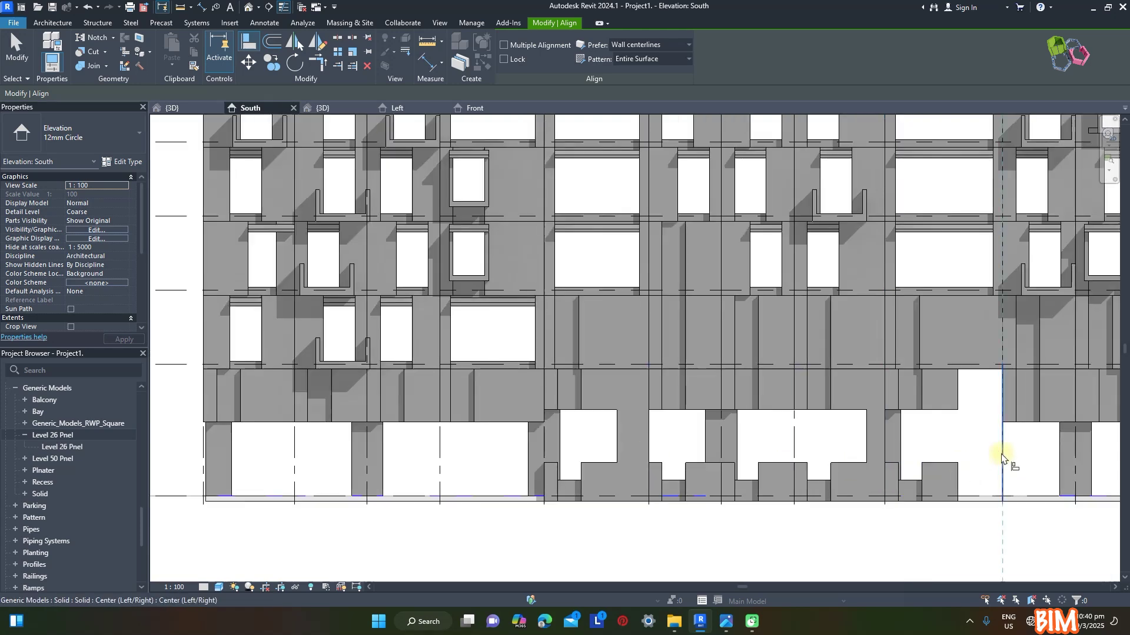
{"action": "scroll", "coordinate": [712, 436], "scroll_direction": "down", "scroll_amount": 1}
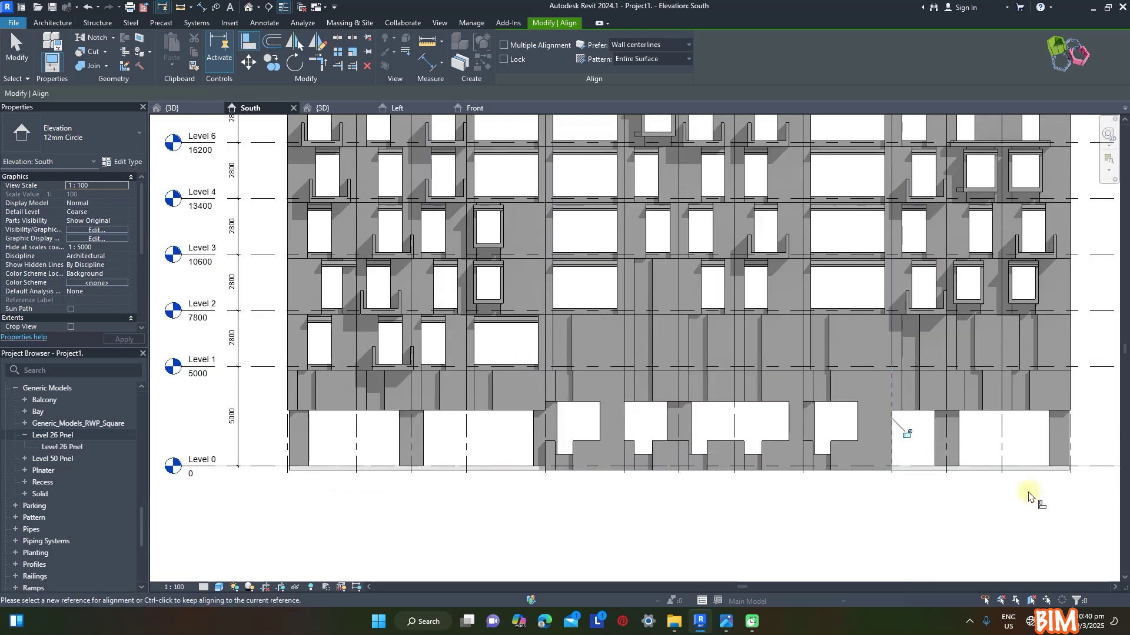
{"action": "scroll", "coordinate": [876, 459], "scroll_direction": "up", "scroll_amount": 1}
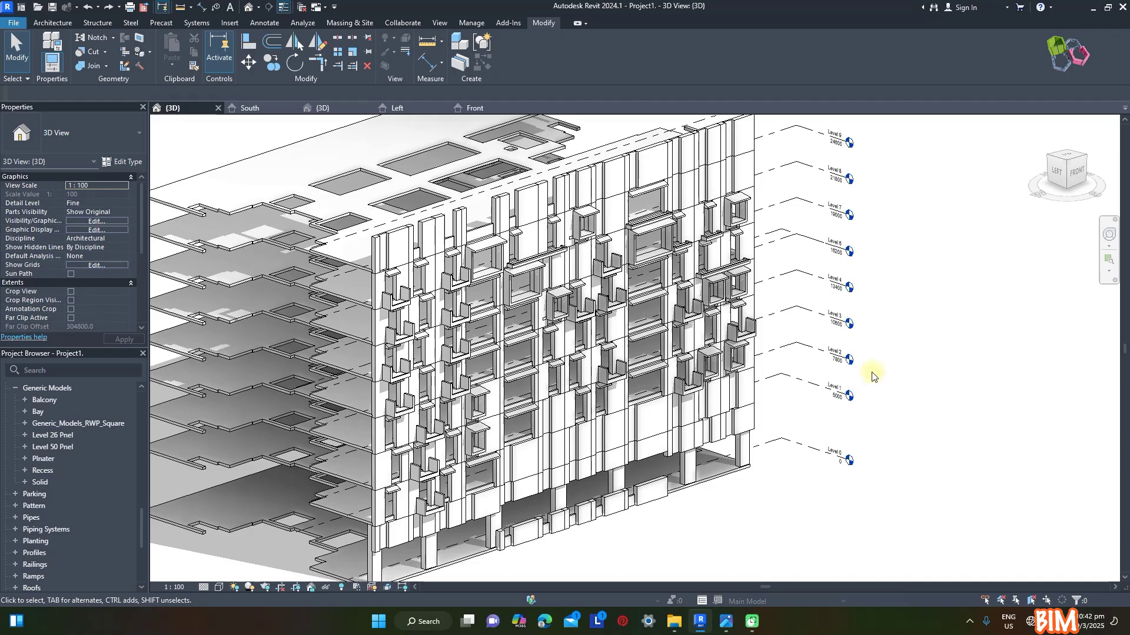
In the 3D view, change the adjacent Solid panels above the large bay windows on Level 9 to another panel type
{"action": "left_click", "coordinate": [635, 175]}
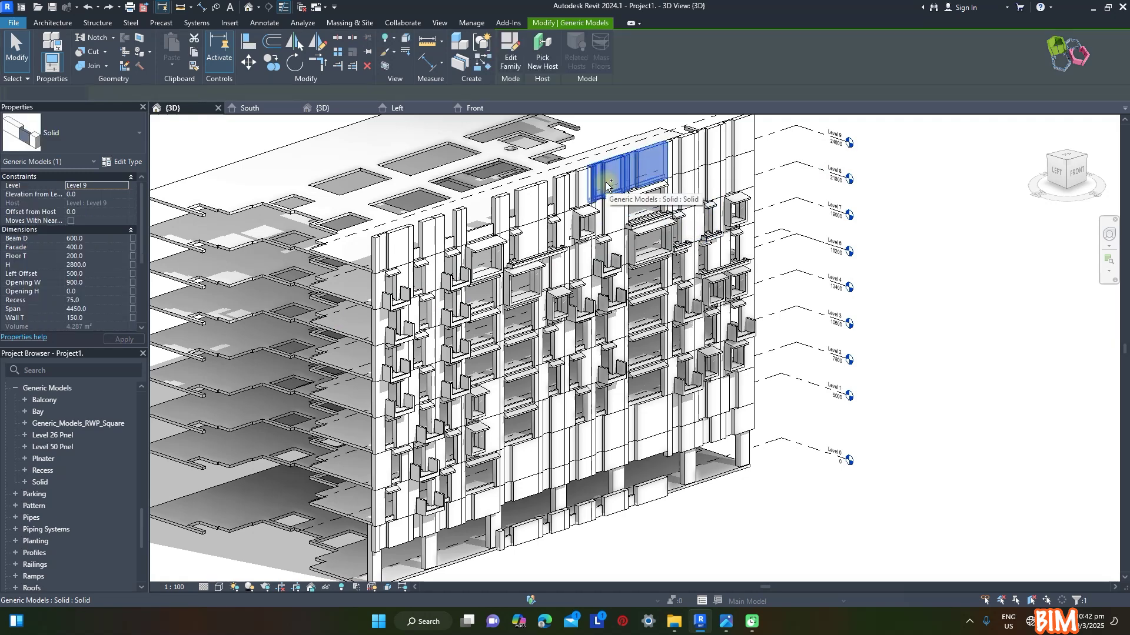
{"action": "left_click", "coordinate": [685, 159], "text": "ctrl"}
{"action": "left_click", "coordinate": [76, 135]}
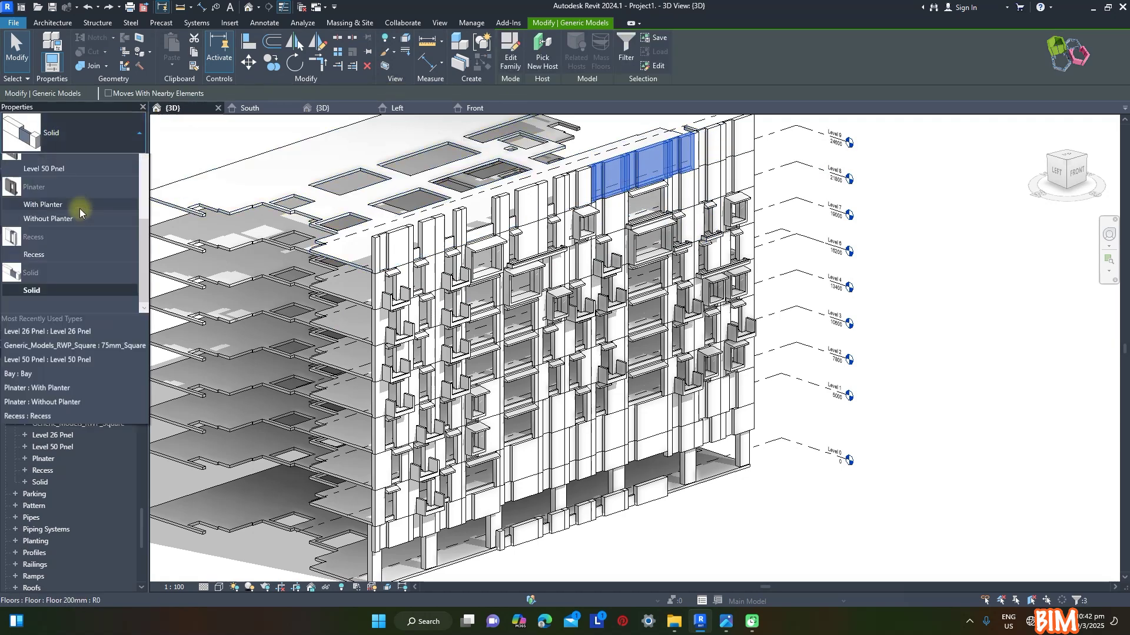
{"action": "left_click", "coordinate": [61, 190]}
{"action": "left_click", "coordinate": [895, 315]}
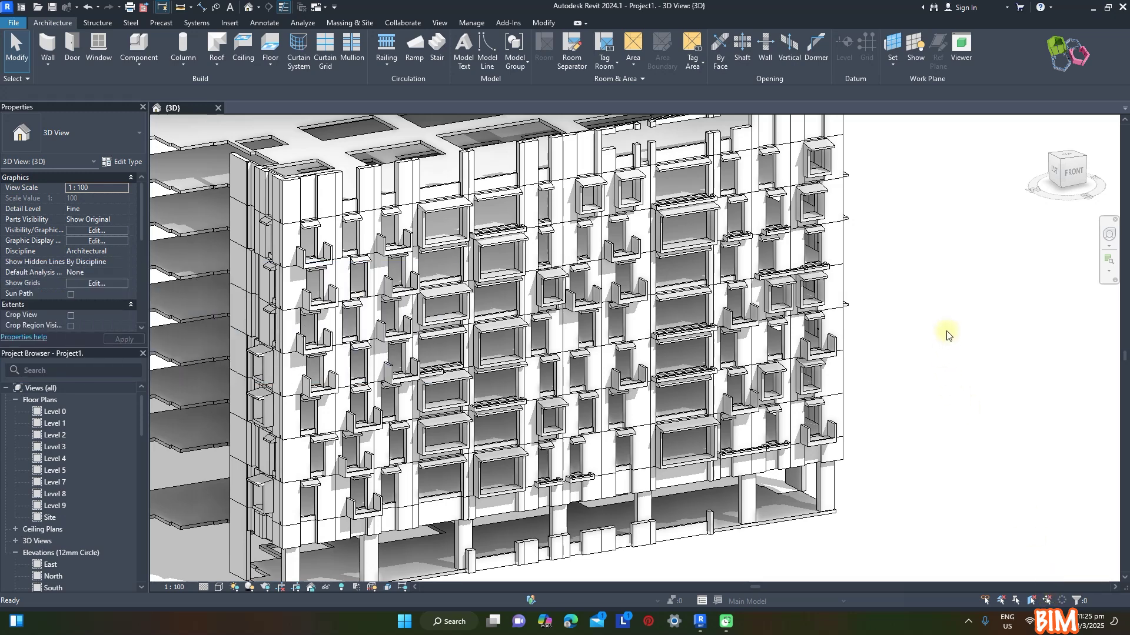
Duplicate the Default project material and name the copy Default Facade White
{"action": "left_click", "coordinate": [473, 24]}
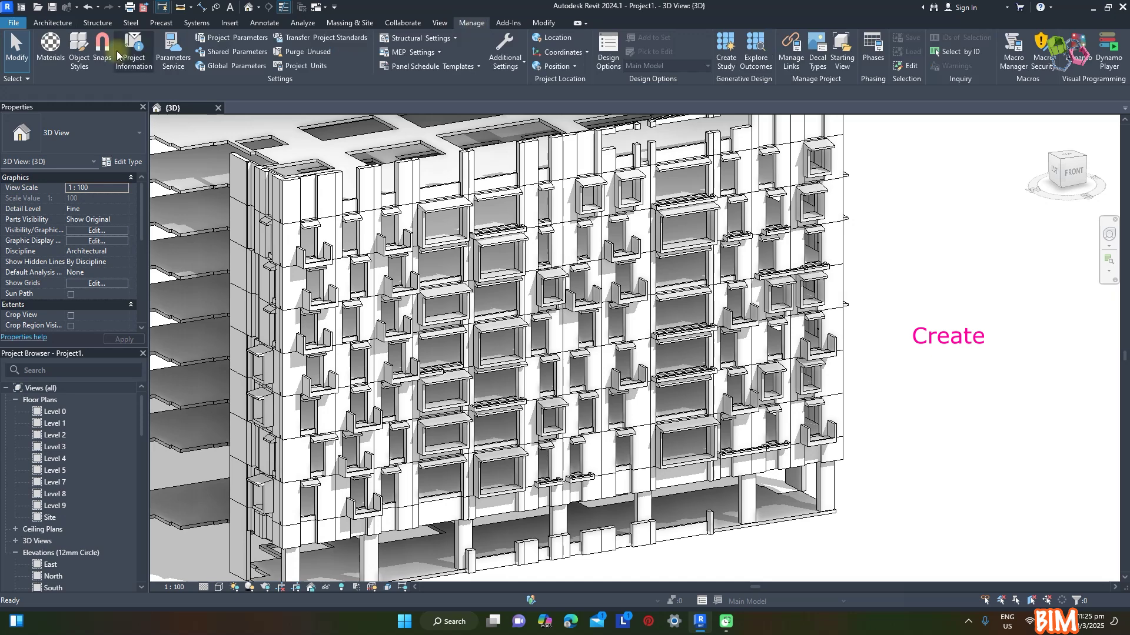
{"action": "left_click", "coordinate": [51, 54]}
{"action": "left_click", "coordinate": [176, 337]}
{"action": "right_click", "coordinate": [175, 338]}
{"action": "left_click", "coordinate": [236, 357]}
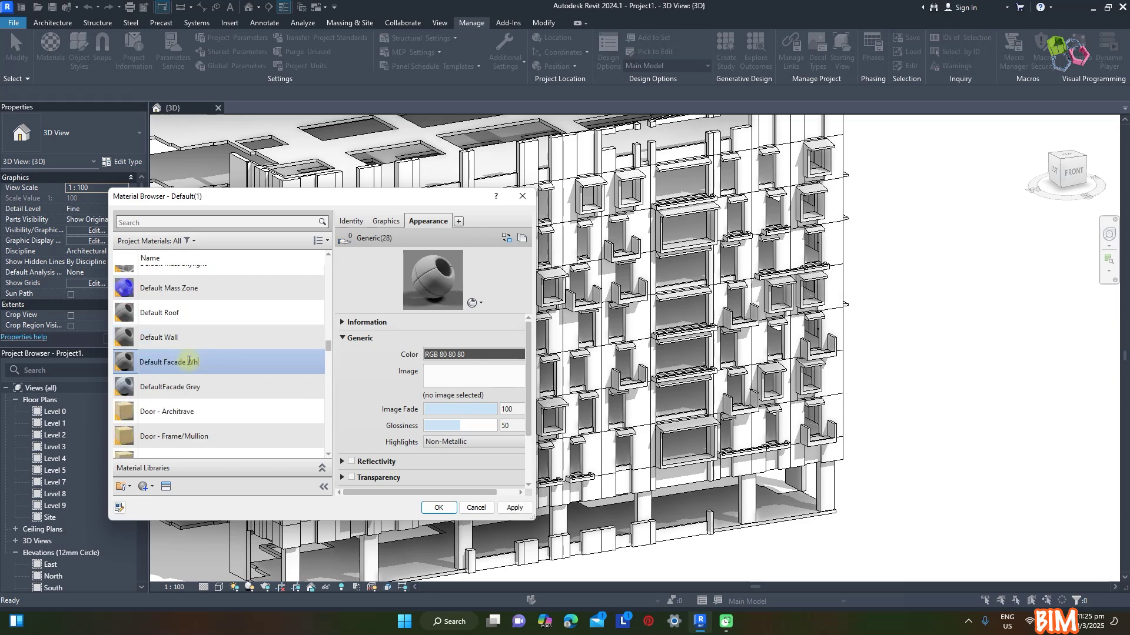
{"action": "key", "text": "Return"}
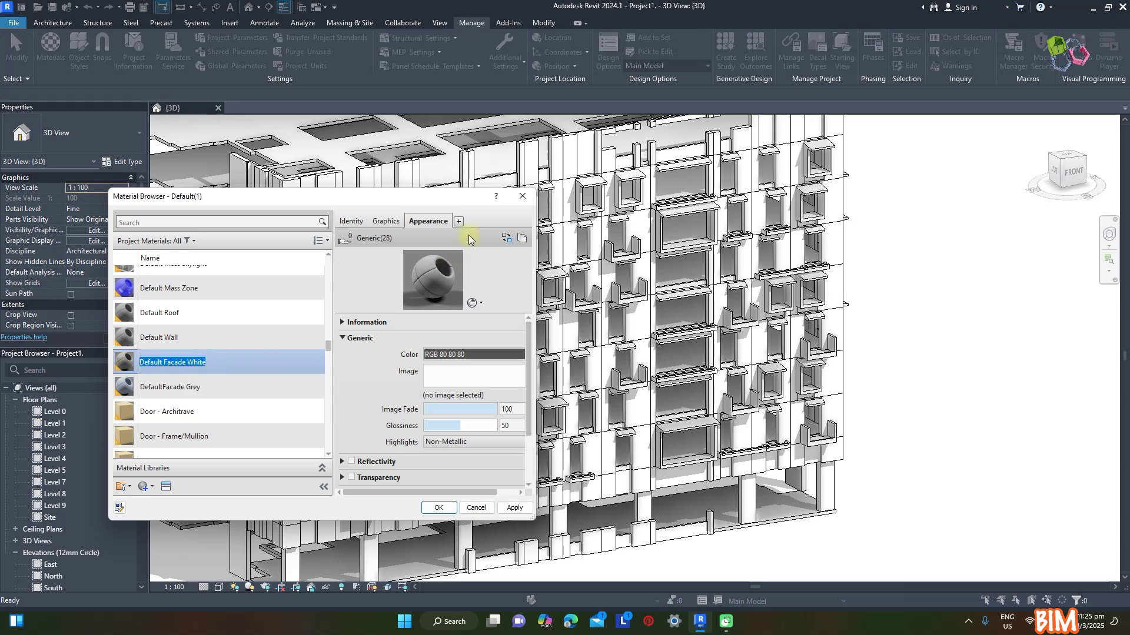
Duplicate the appearance asset of Default Facade White and set its generic color to RGB 214 214 214
{"action": "left_click", "coordinate": [523, 238]}
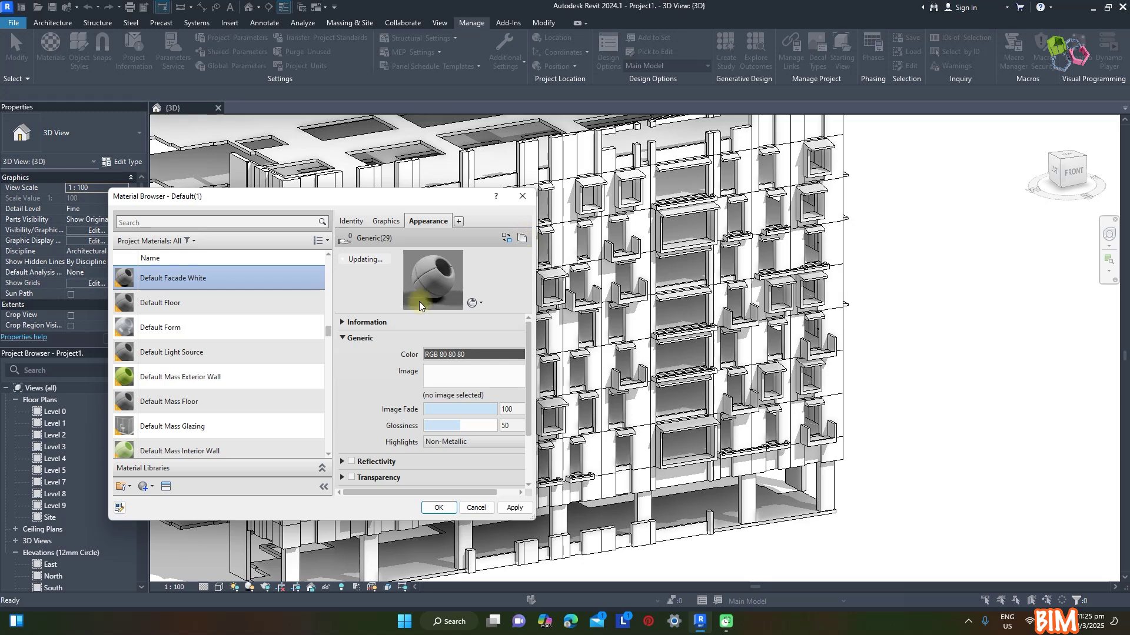
{"action": "left_click", "coordinate": [465, 355]}
{"action": "left_click_drag", "start_coordinate": [449, 334], "coordinate": [453, 279]}
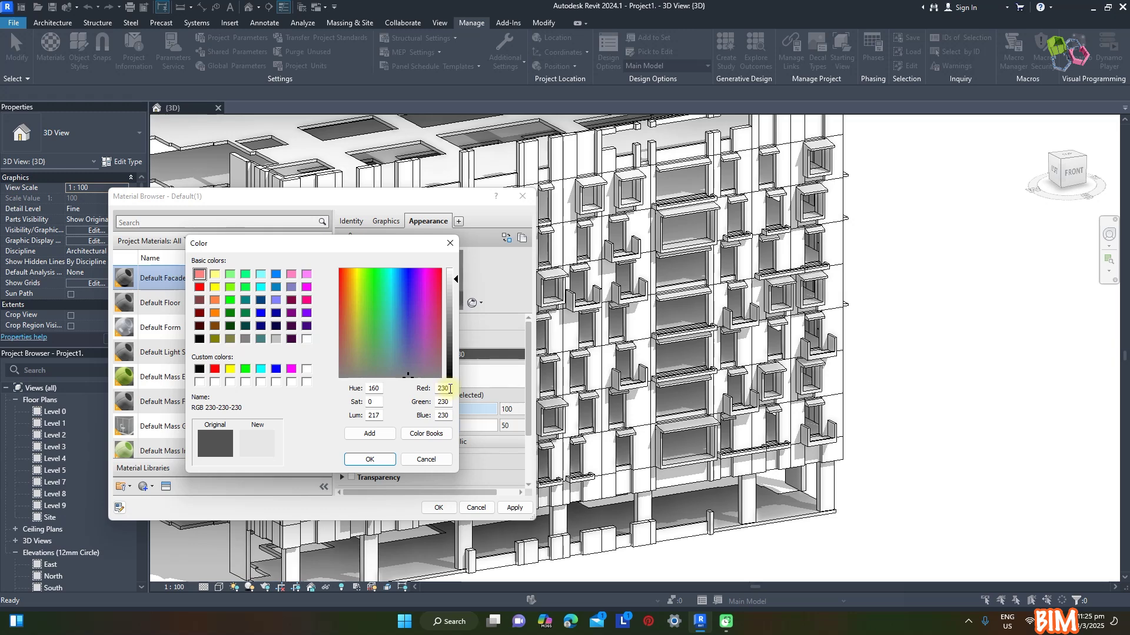
{"action": "type", "text": "214214"}
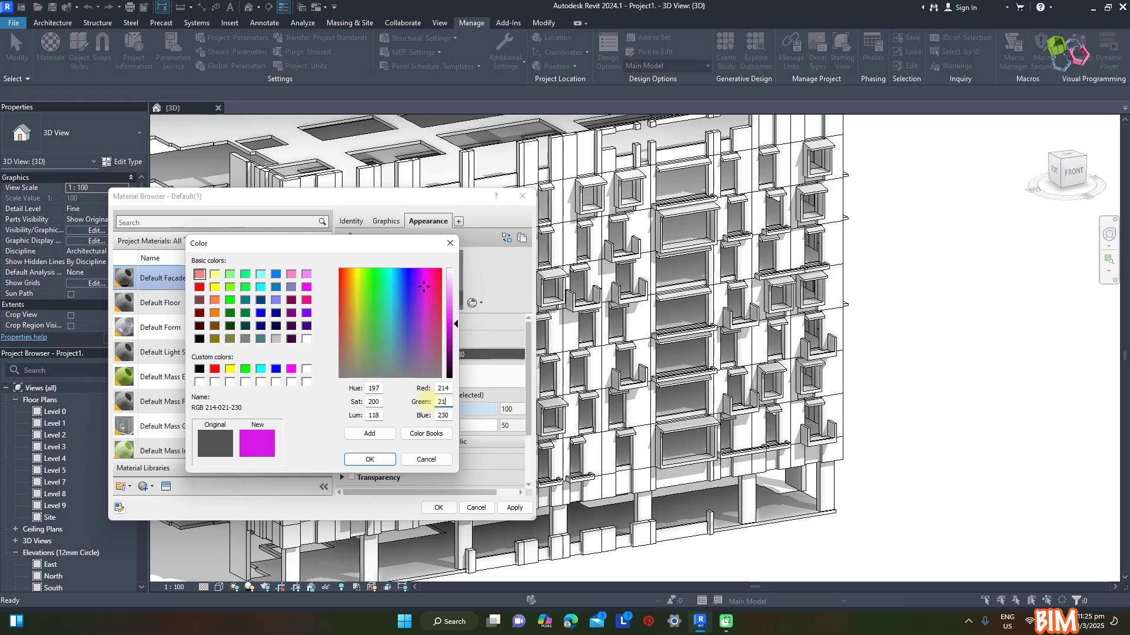
{"action": "type", "text": "214"}
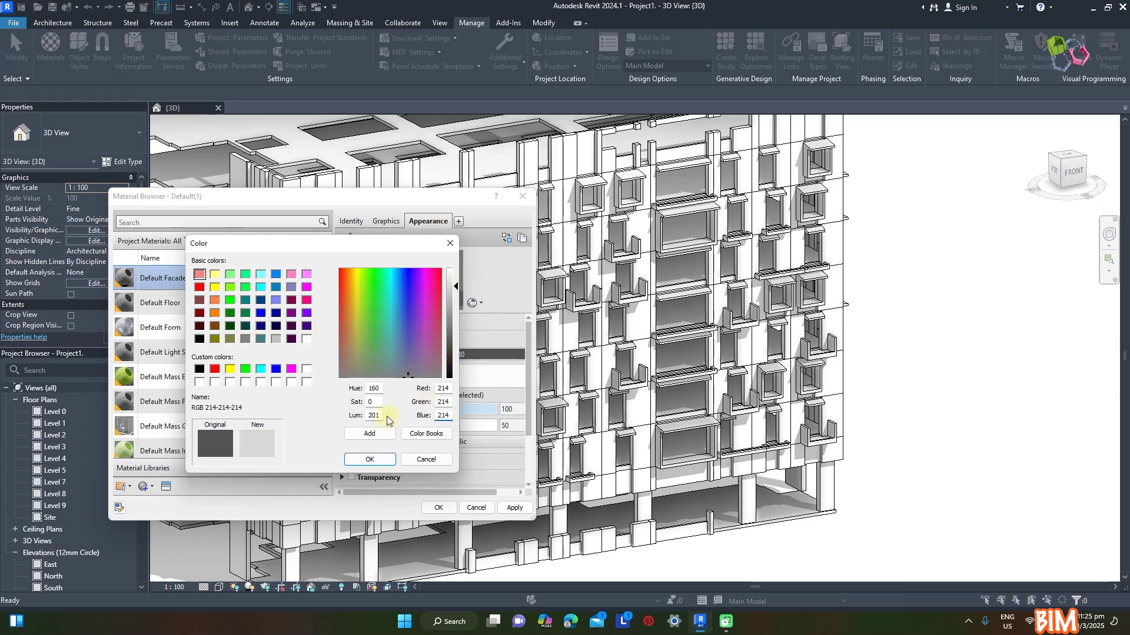
{"action": "left_click", "coordinate": [368, 460]}
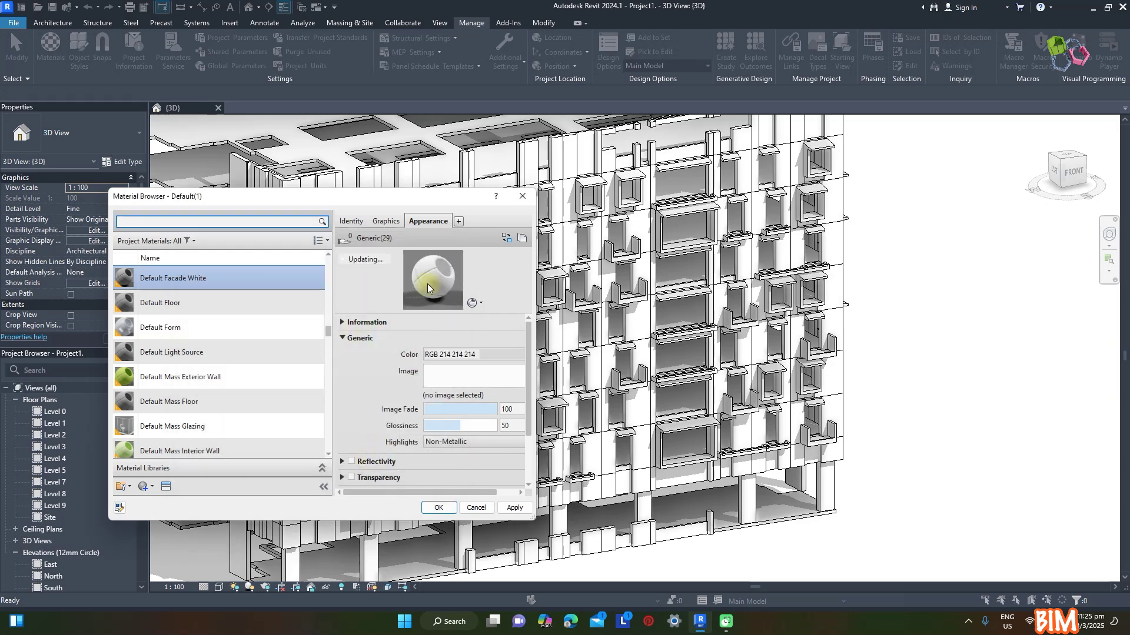
Make the shading of Default Facade White use its render appearance, and apply the material changes
{"action": "left_click", "coordinate": [386, 221]}
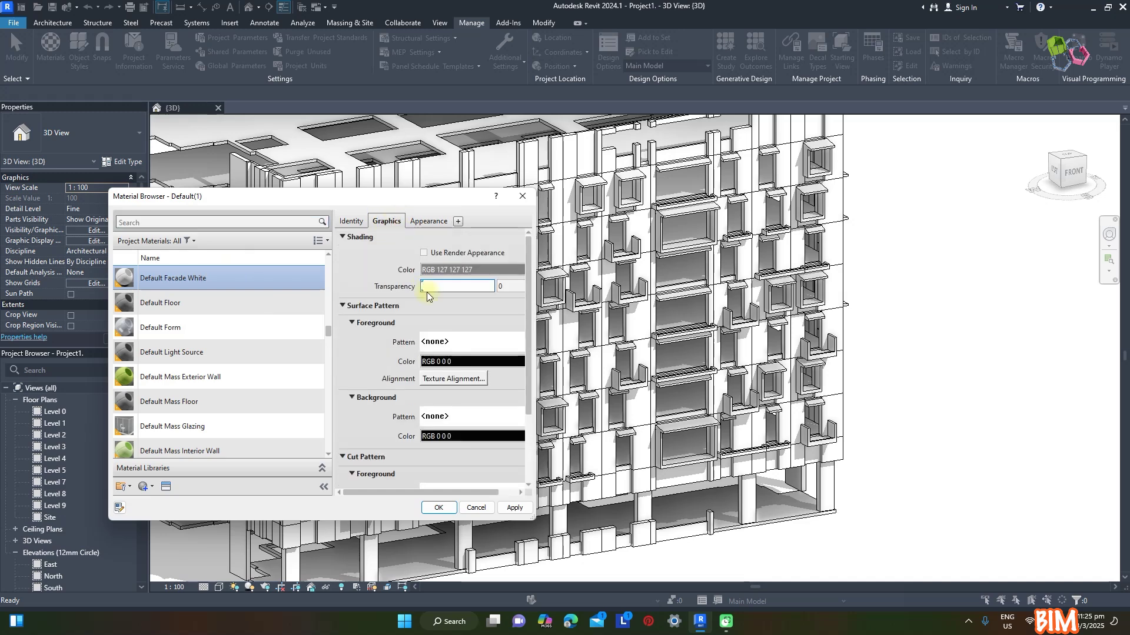
{"action": "left_click", "coordinate": [424, 253]}
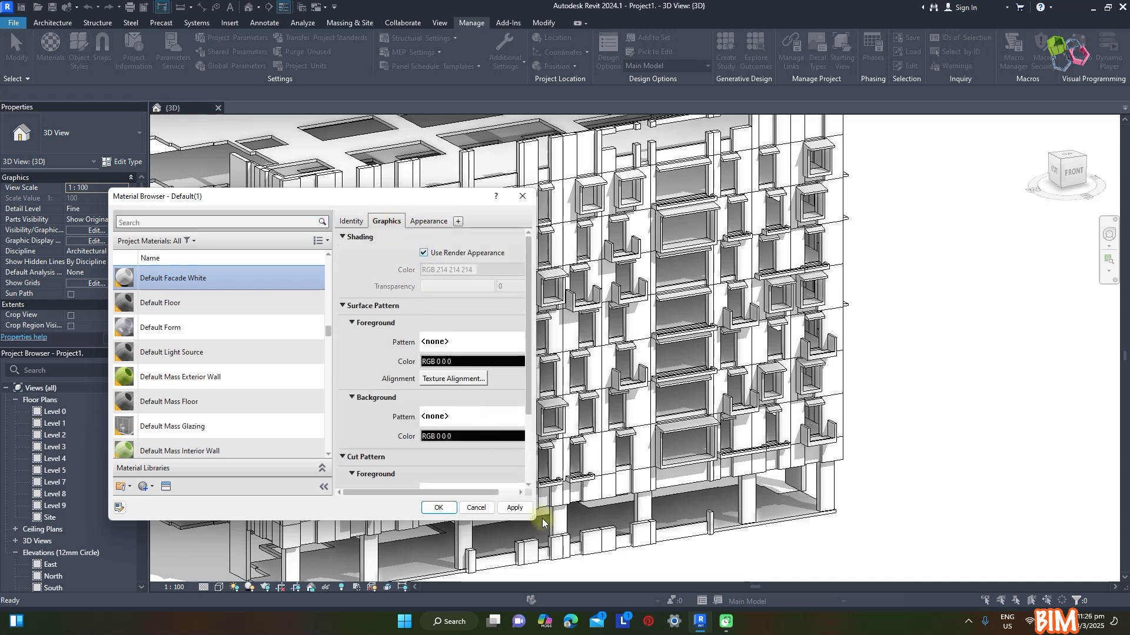
{"action": "left_click", "coordinate": [515, 507]}
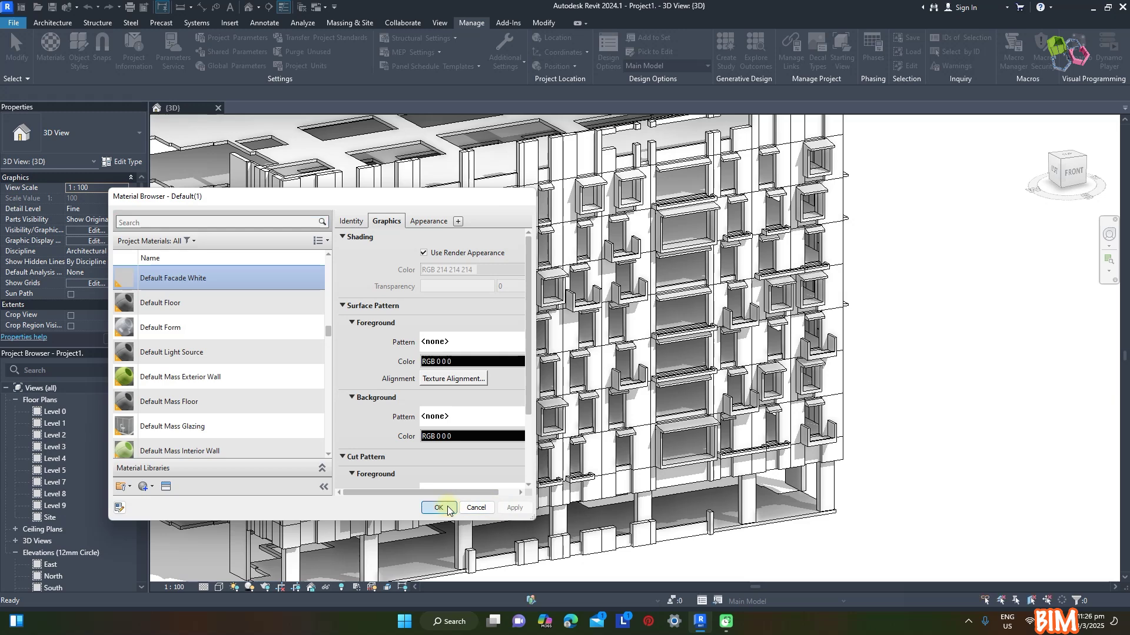
{"action": "left_click", "coordinate": [438, 507]}
Duplicate the Default project material again and name the copy Default Facade Grey
{"action": "left_click", "coordinate": [51, 46]}
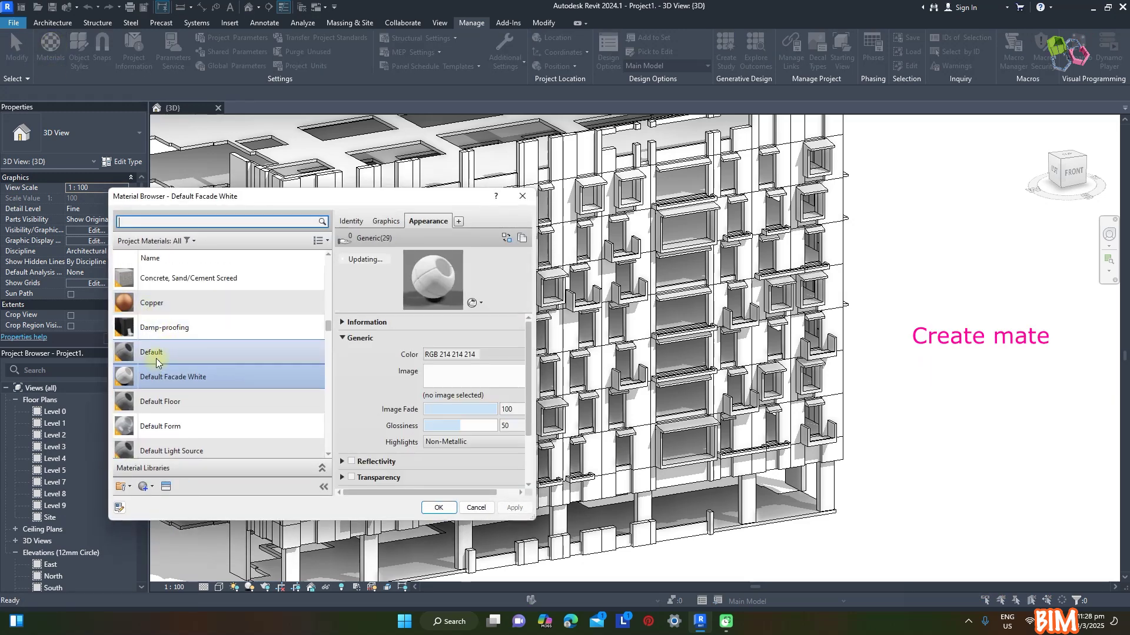
{"action": "left_click", "coordinate": [150, 352]}
{"action": "right_click", "coordinate": [157, 353]}
{"action": "left_click", "coordinate": [189, 372]}
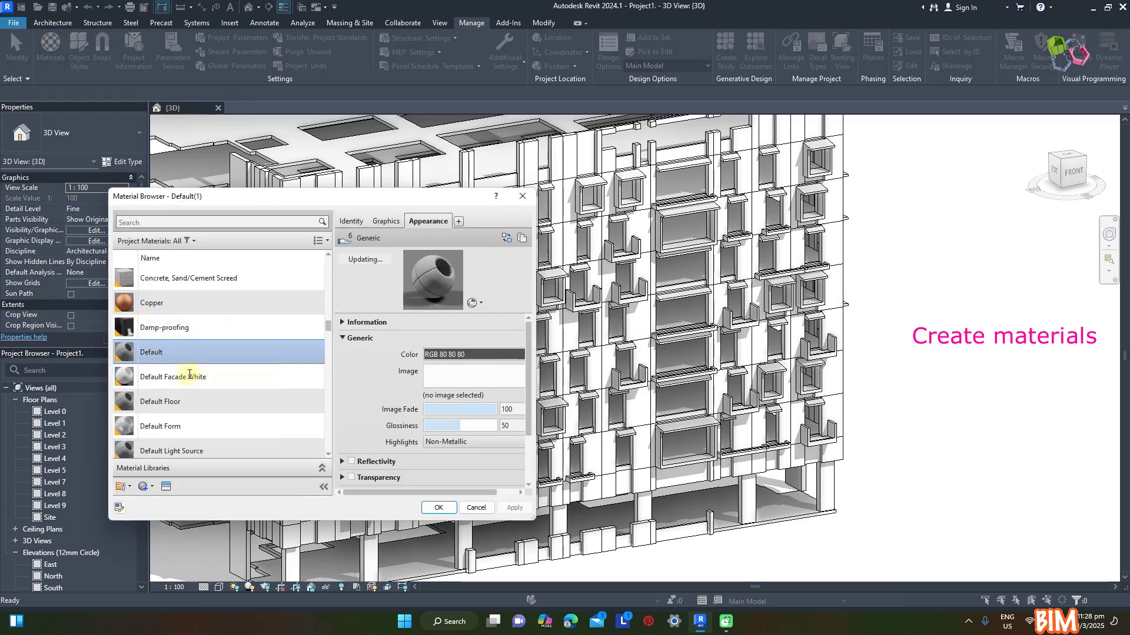
{"action": "type", "text": "Default Facade W"}
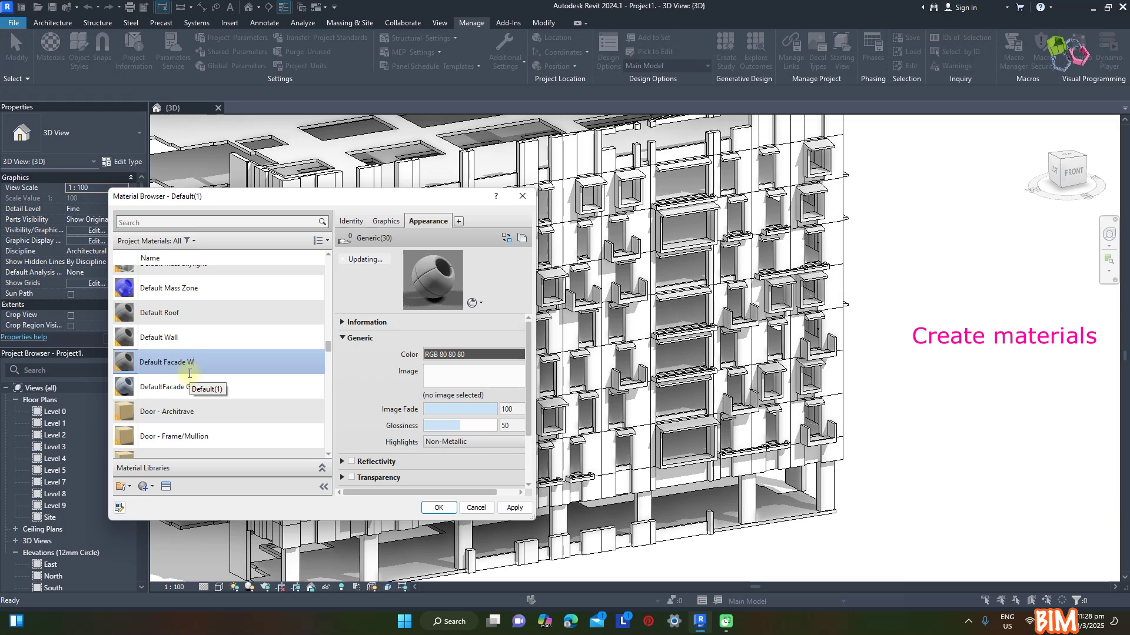
{"action": "key", "text": "BackSpace"}
{"action": "type", "text": "Grey"}
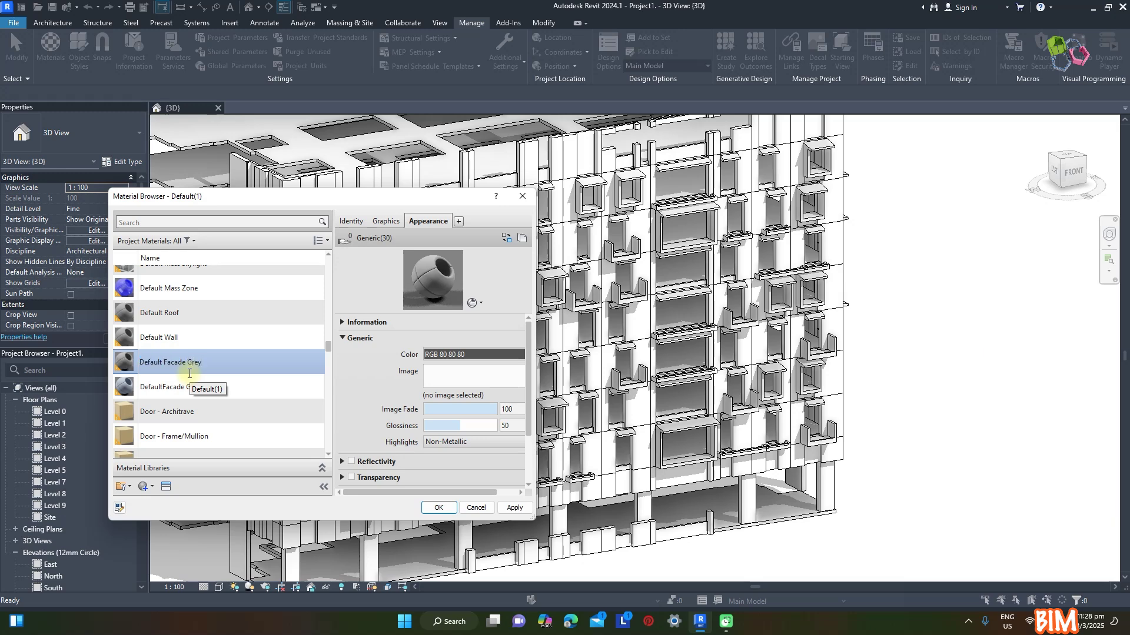
Duplicate the appearance asset of Default Facade Grey and set its generic color to RGB 100 115 135
{"action": "left_click", "coordinate": [521, 238]}
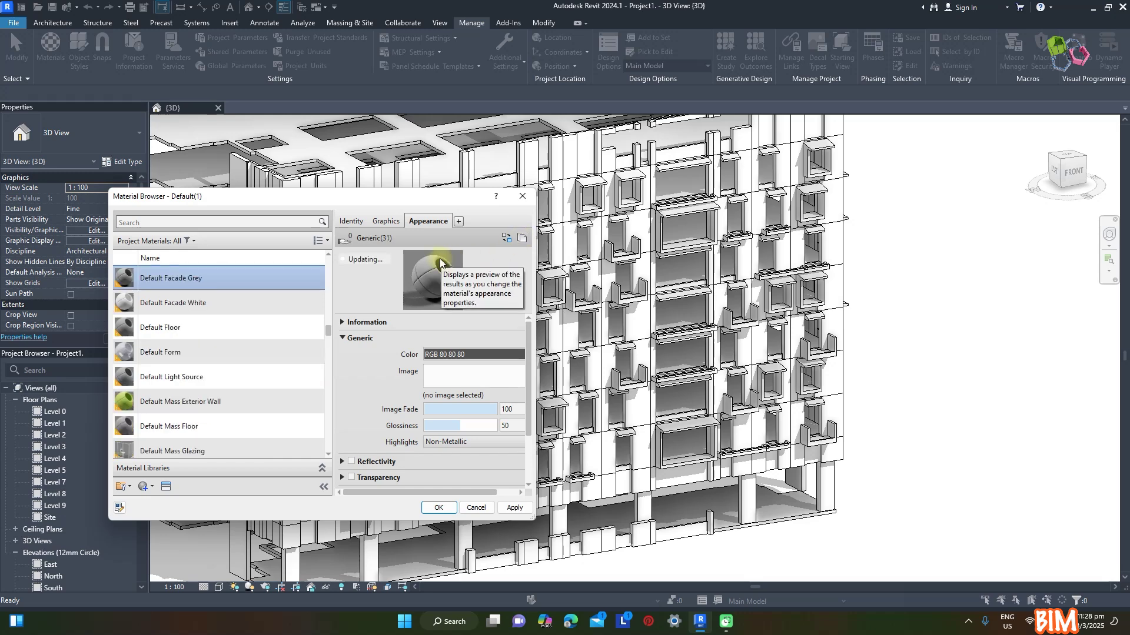
{"action": "left_click", "coordinate": [467, 355]}
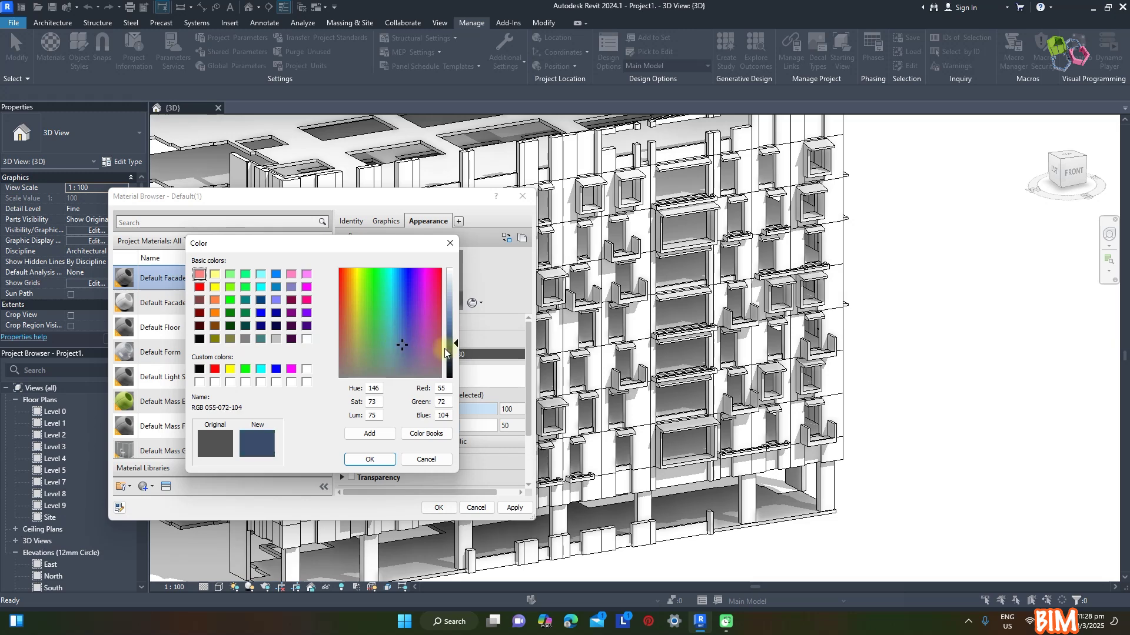
{"action": "left_click", "coordinate": [394, 352]}
{"action": "double_click", "coordinate": [441, 388]}
{"action": "type", "text": "100-"}
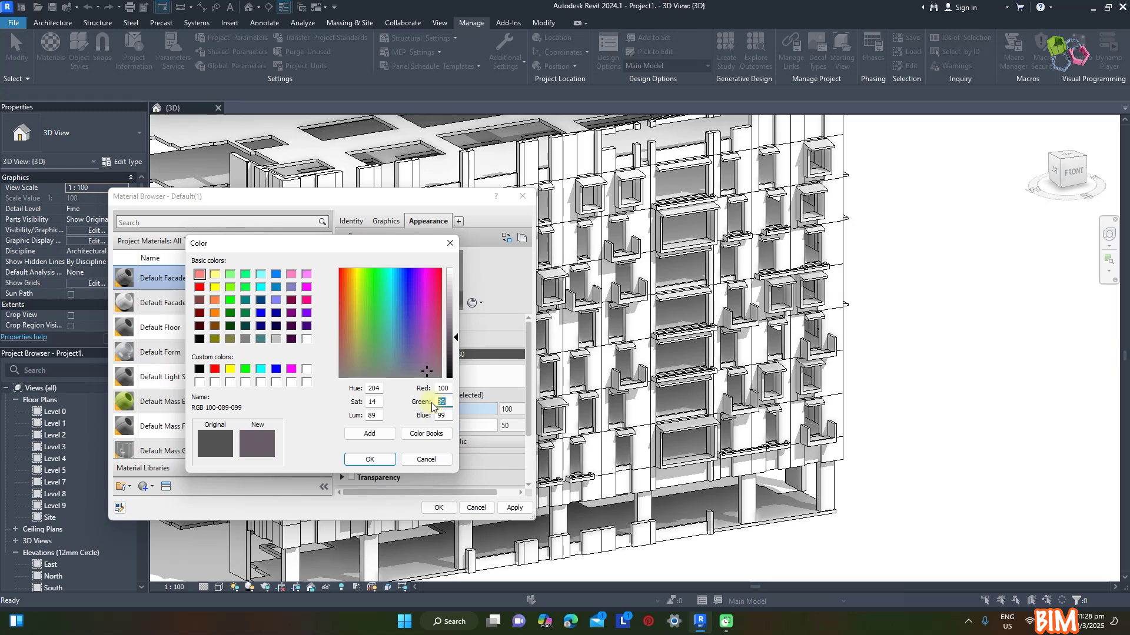
{"action": "type", "text": "115-"}
{"action": "type", "text": "135"}
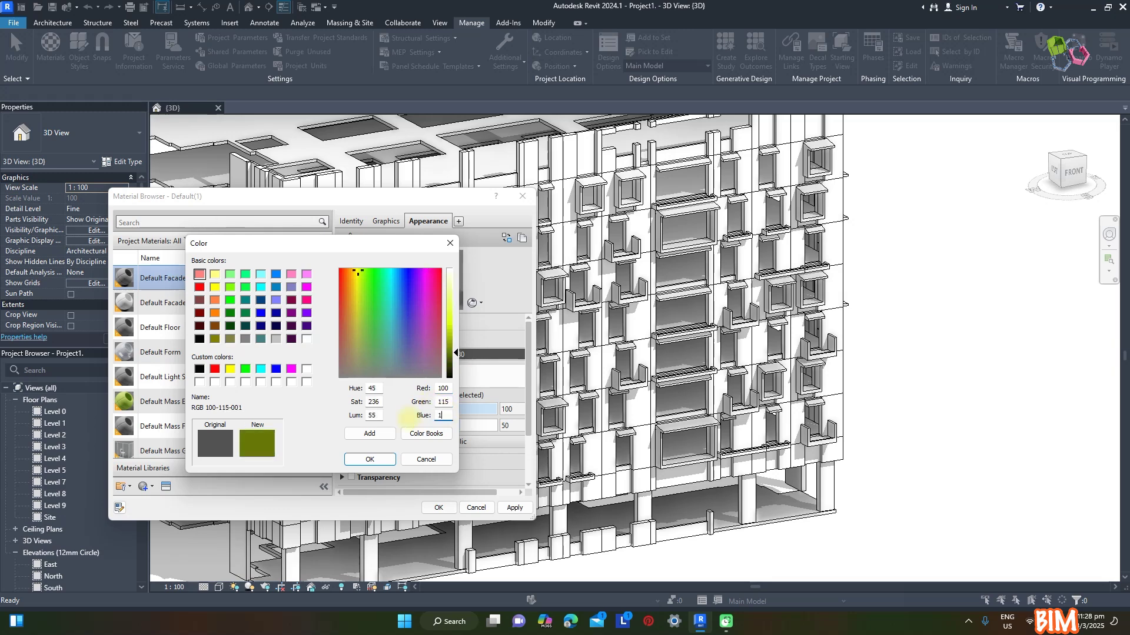
{"action": "left_click", "coordinate": [383, 460]}
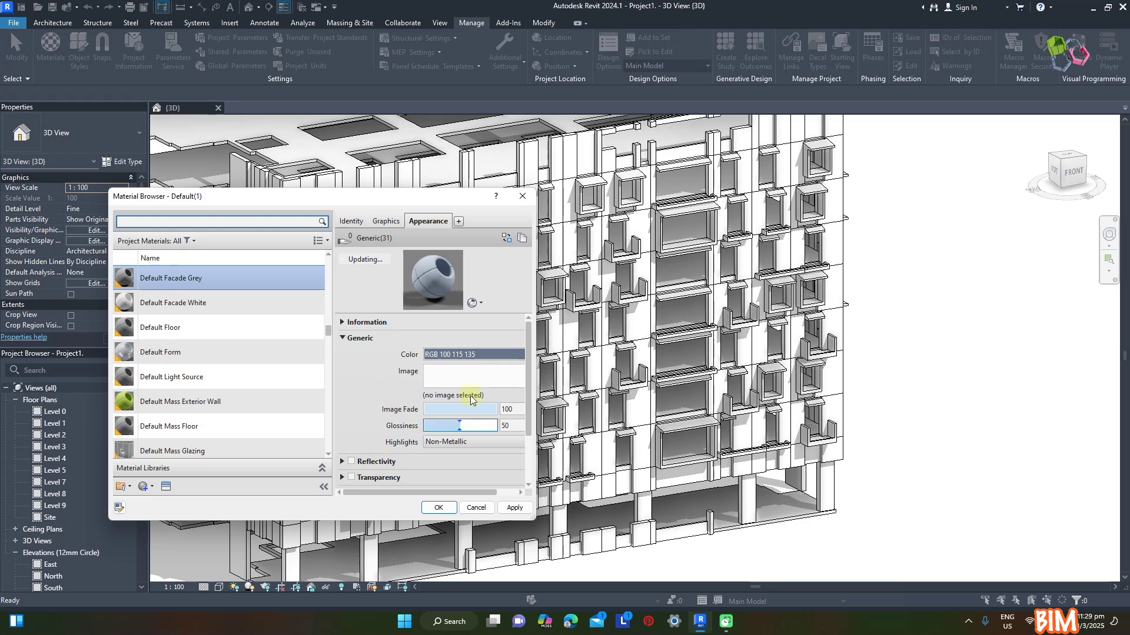
Make the shading of Default Facade Grey use its render appearance, and save the material changes
{"action": "left_click", "coordinate": [387, 221]}
{"action": "left_click", "coordinate": [423, 253]}
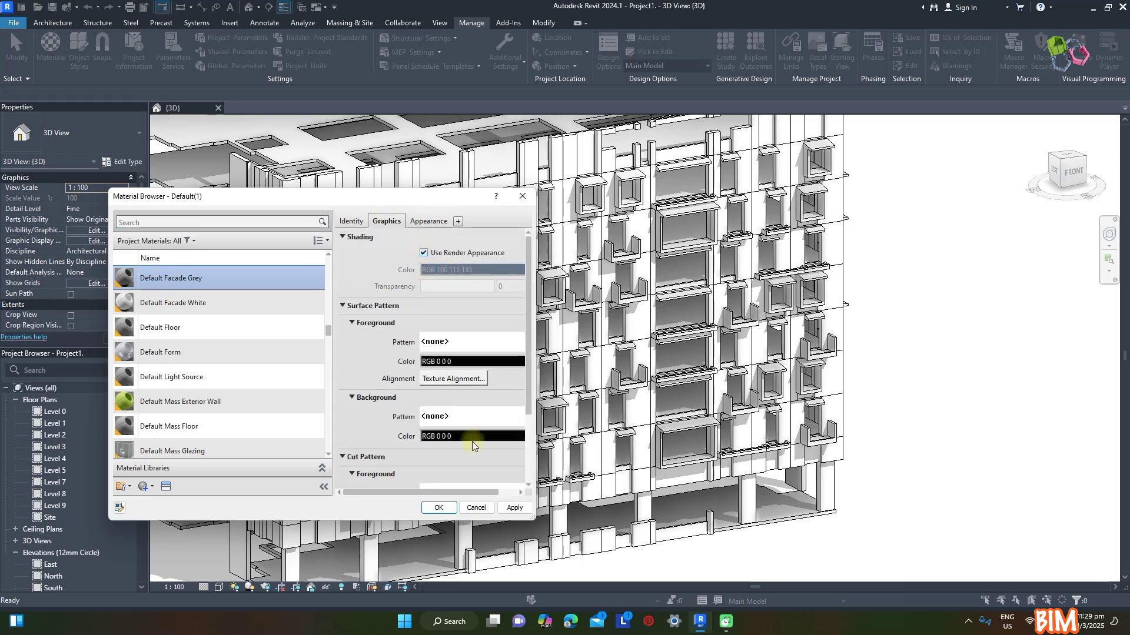
{"action": "left_click", "coordinate": [514, 508]}
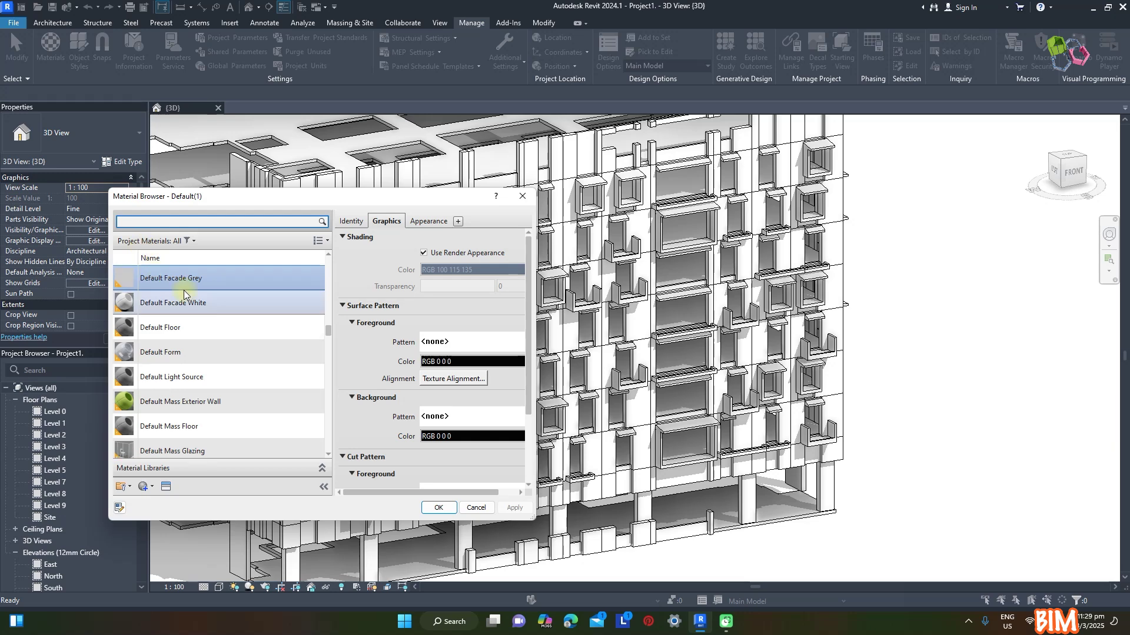
{"action": "left_click", "coordinate": [439, 508]}
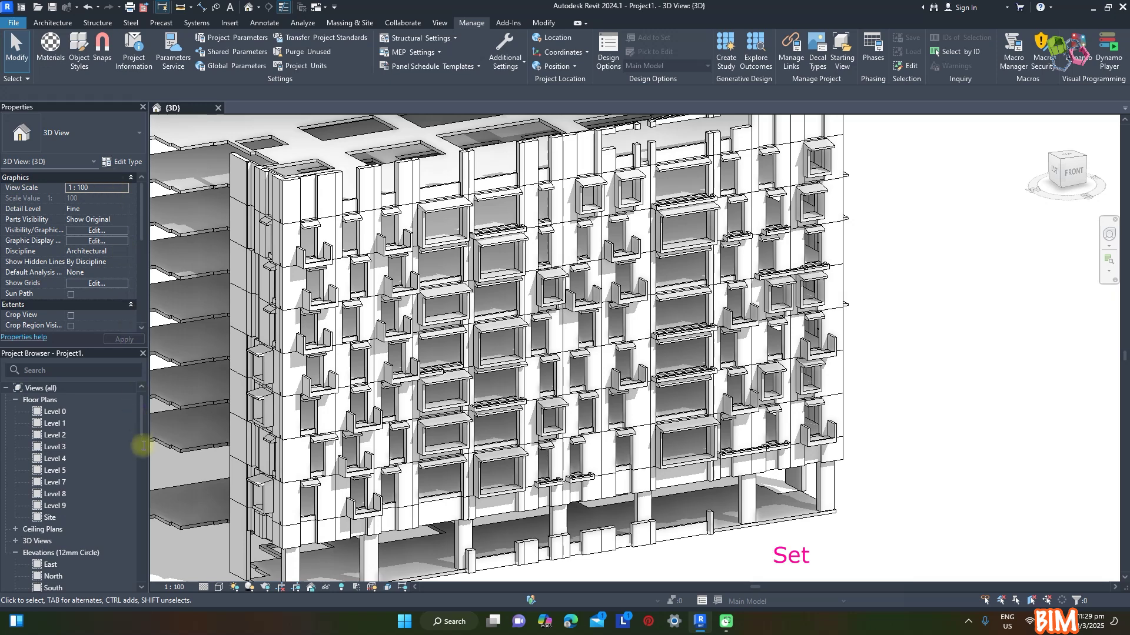
Set the 3D view's visual style to Textures
{"action": "left_click", "coordinate": [218, 587]}
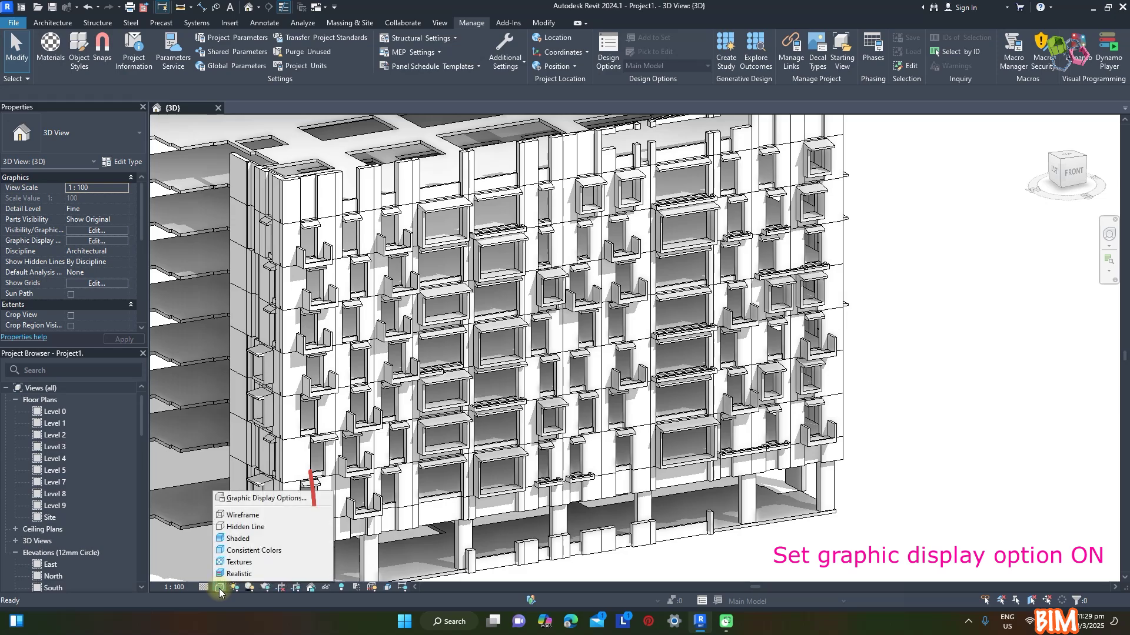
{"action": "left_click", "coordinate": [239, 562]}
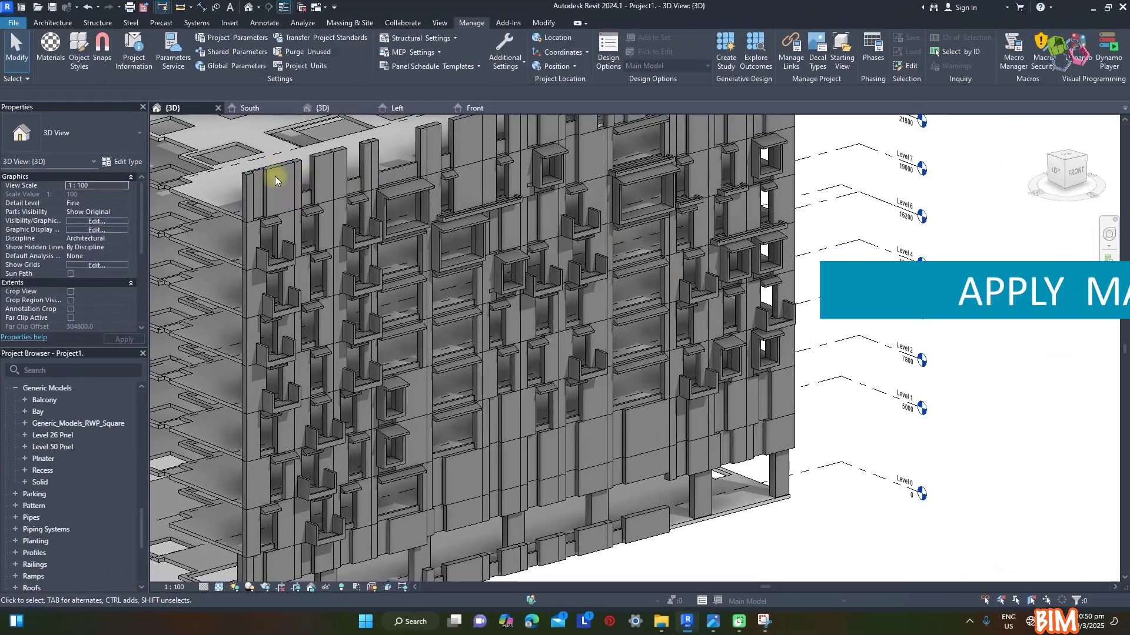
Assign Default Facade Grey to the Facade Grey type parameter of the Solid panel at the facade's upper corner
{"action": "left_click", "coordinate": [269, 185]}
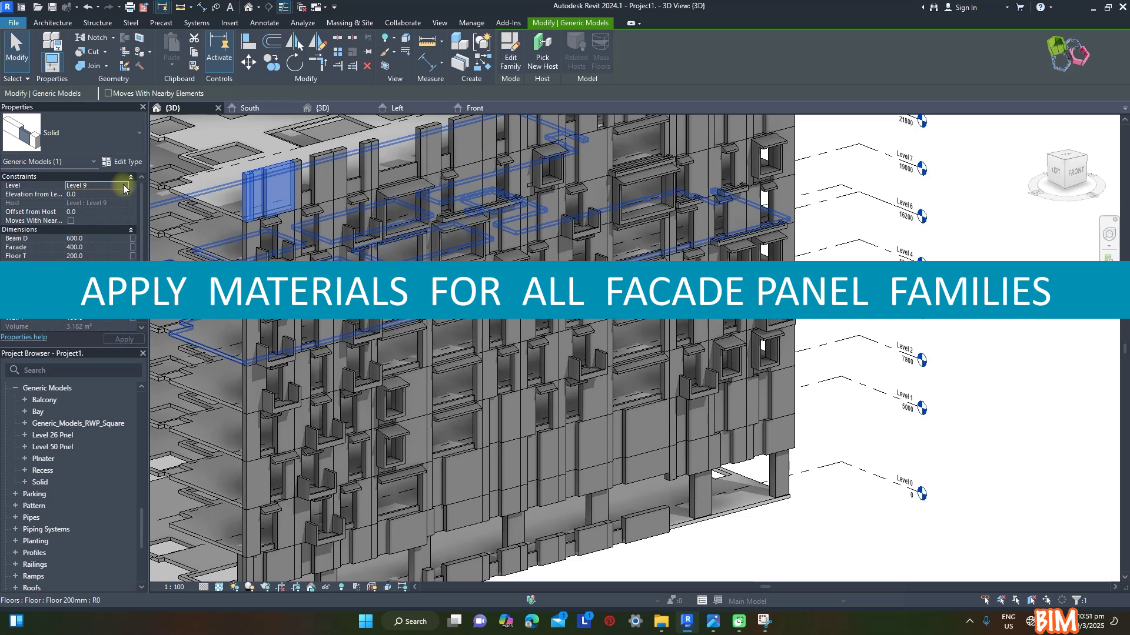
{"action": "left_click", "coordinate": [121, 162]}
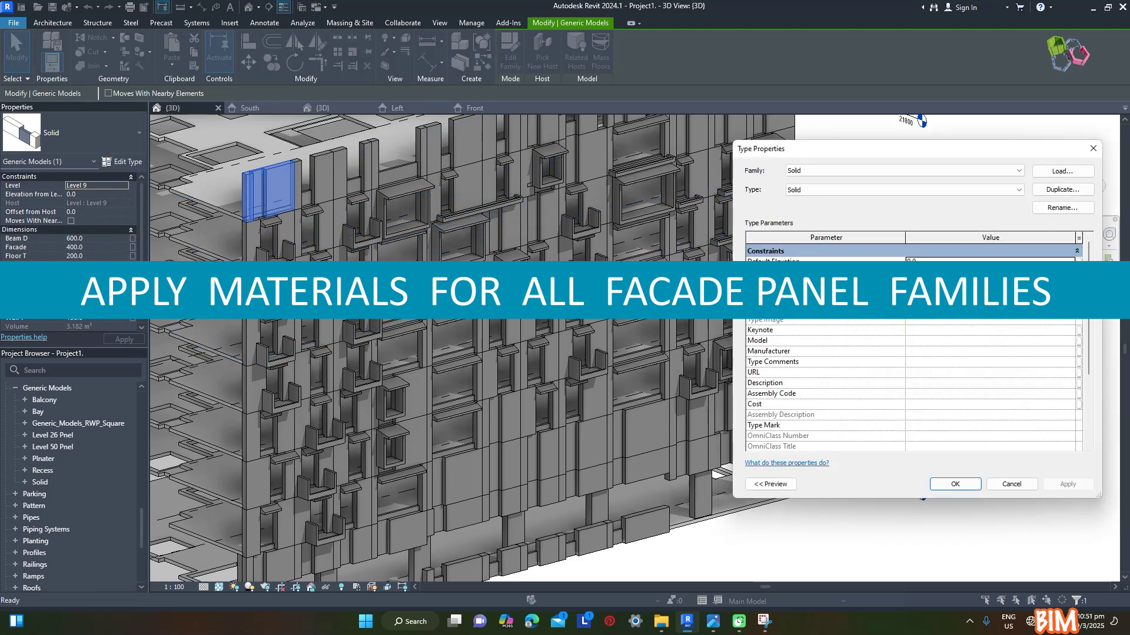
{"action": "left_click", "coordinate": [1072, 286]}
{"action": "left_click", "coordinate": [1072, 286]}
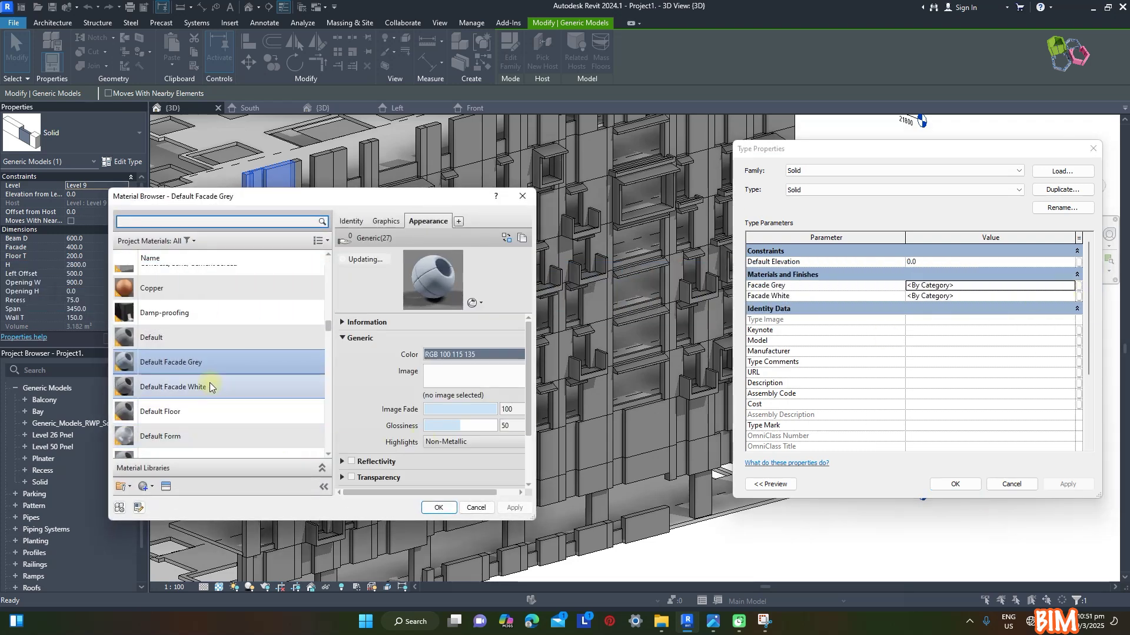
{"action": "left_click", "coordinate": [187, 365]}
{"action": "left_click", "coordinate": [439, 508]}
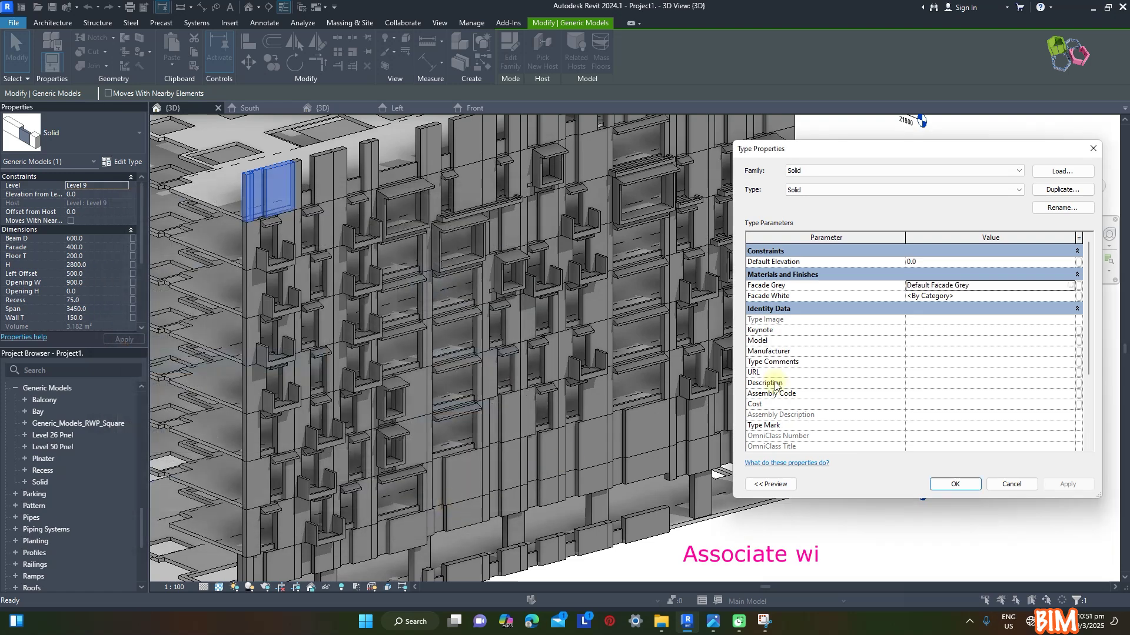
Assign Default Facade White to the Solid type's Facade White parameter and apply the type changes
{"action": "left_click", "coordinate": [1053, 296]}
{"action": "left_click", "coordinate": [1070, 296]}
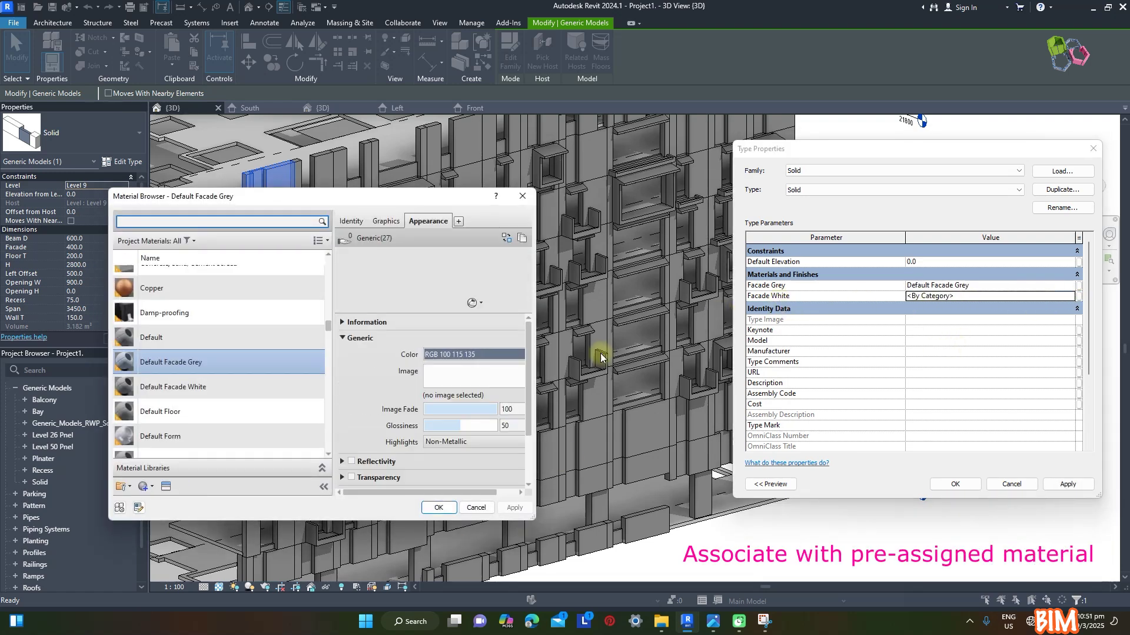
{"action": "left_click", "coordinate": [214, 389]}
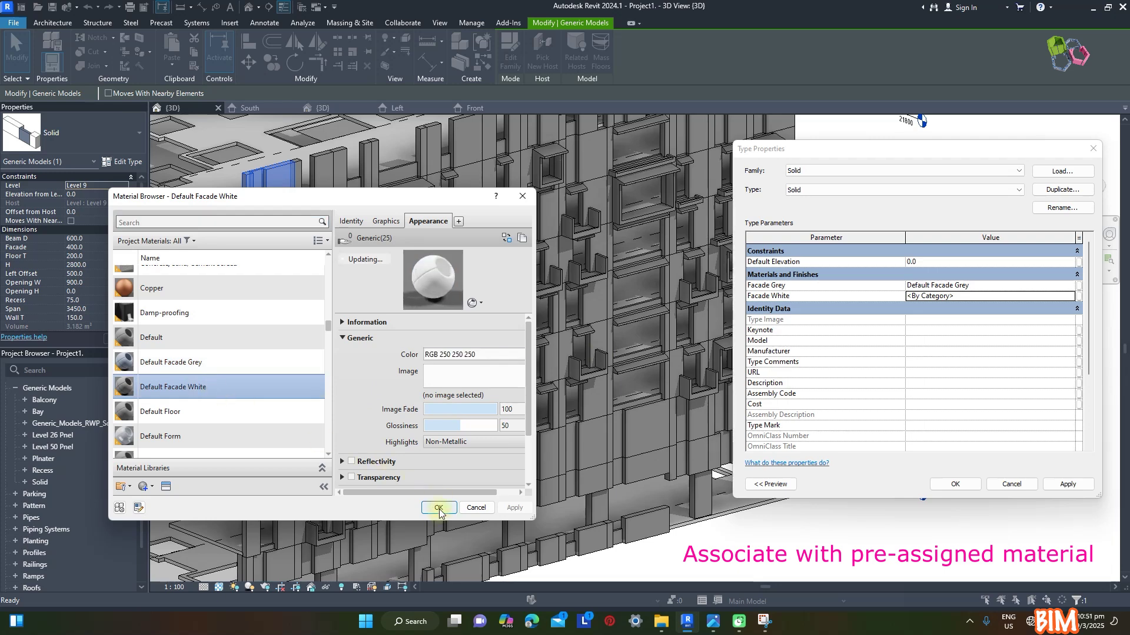
{"action": "left_click", "coordinate": [439, 509]}
{"action": "left_click", "coordinate": [1069, 486]}
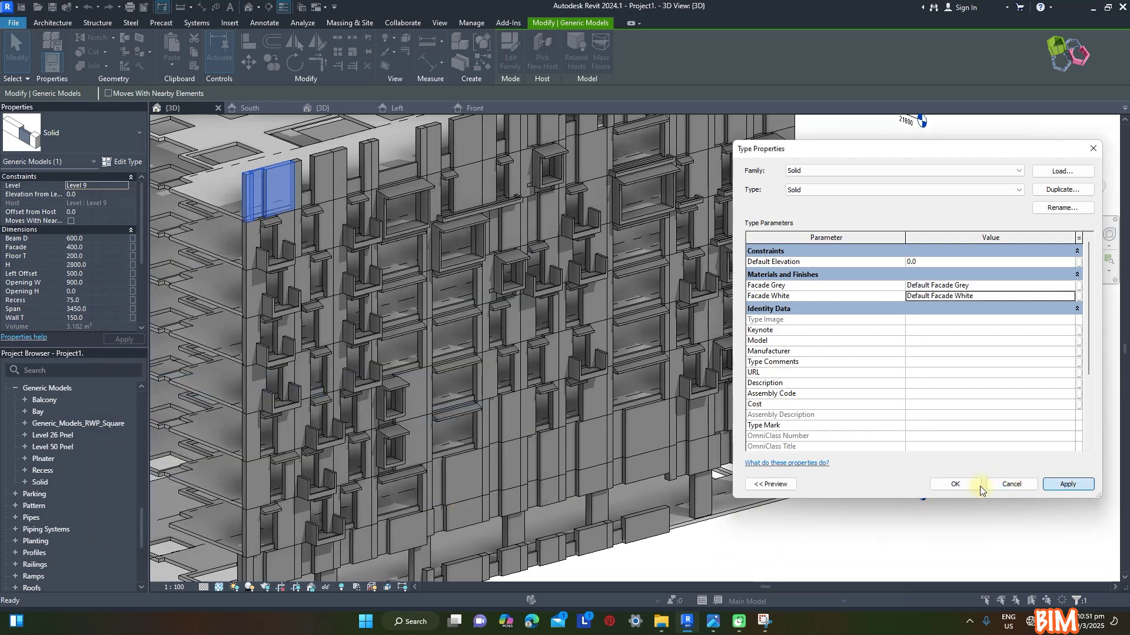
{"action": "left_click", "coordinate": [916, 528]}
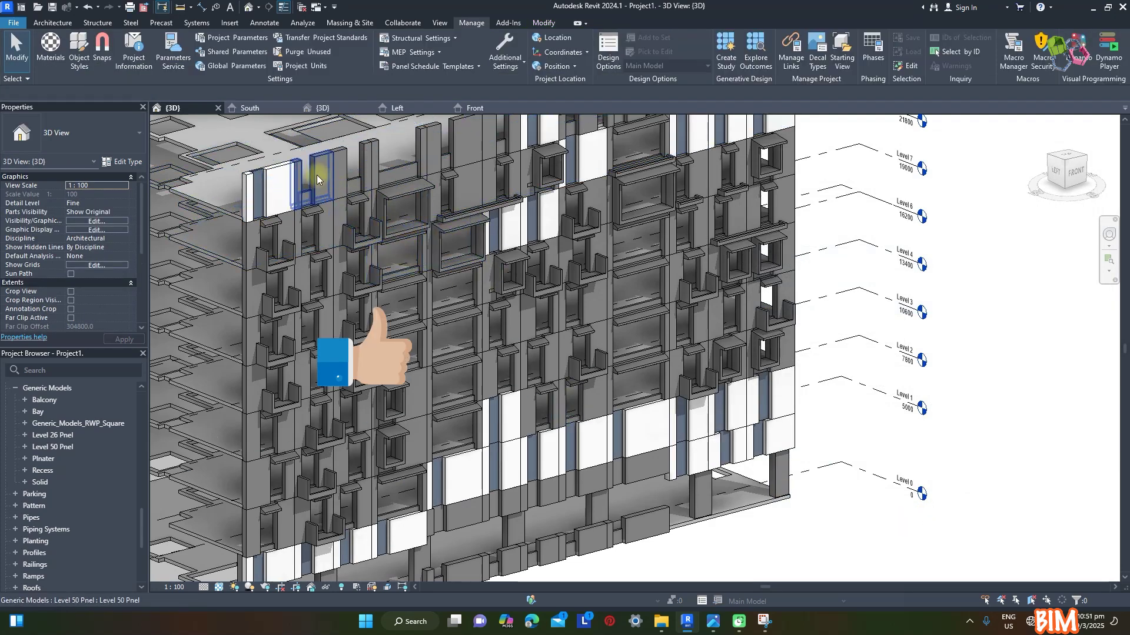
Assign Default Facade Grey to the Facade Grey type parameter of the Level 50 Pnel panel on the top storey
{"action": "left_click", "coordinate": [331, 188]}
{"action": "left_click", "coordinate": [134, 163]}
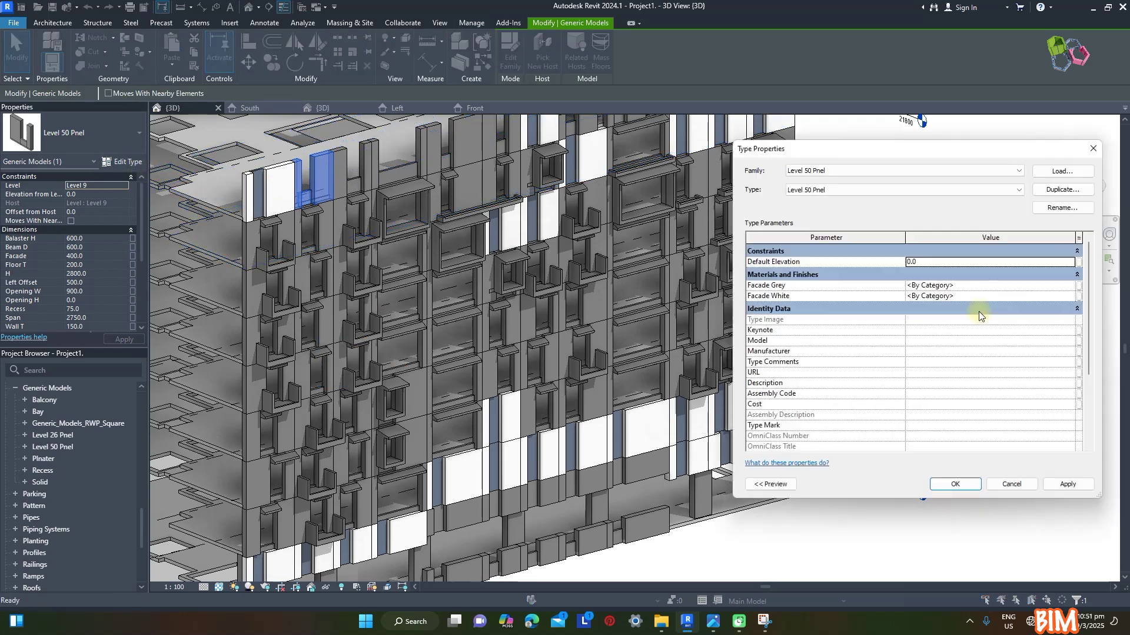
{"action": "left_click", "coordinate": [1072, 287]}
{"action": "left_click", "coordinate": [1072, 286]}
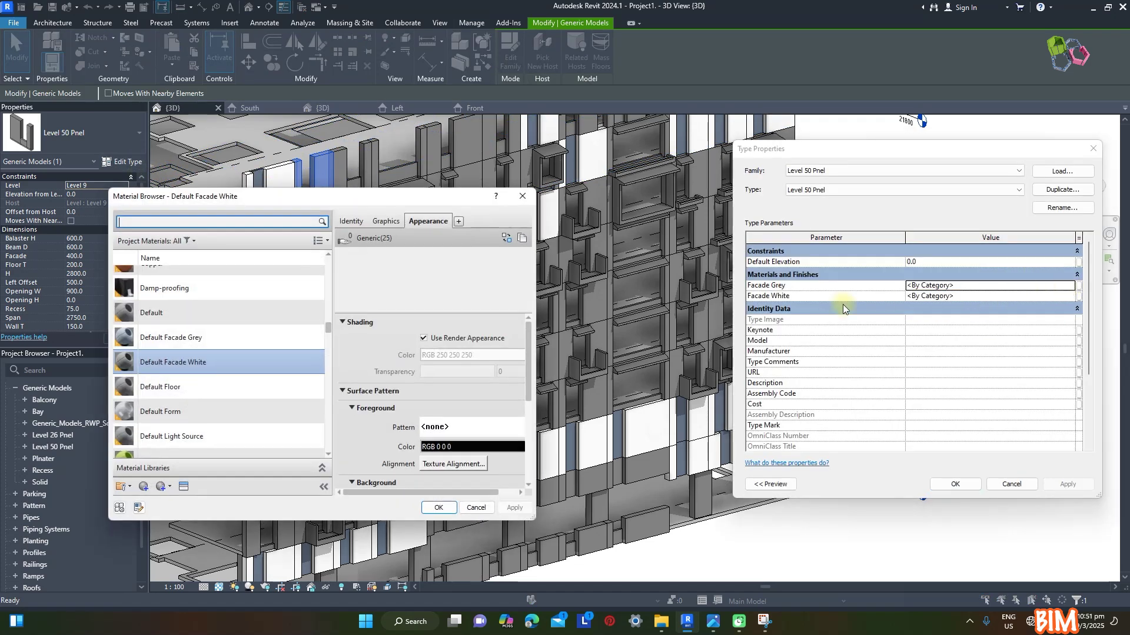
{"action": "left_click", "coordinate": [193, 347]}
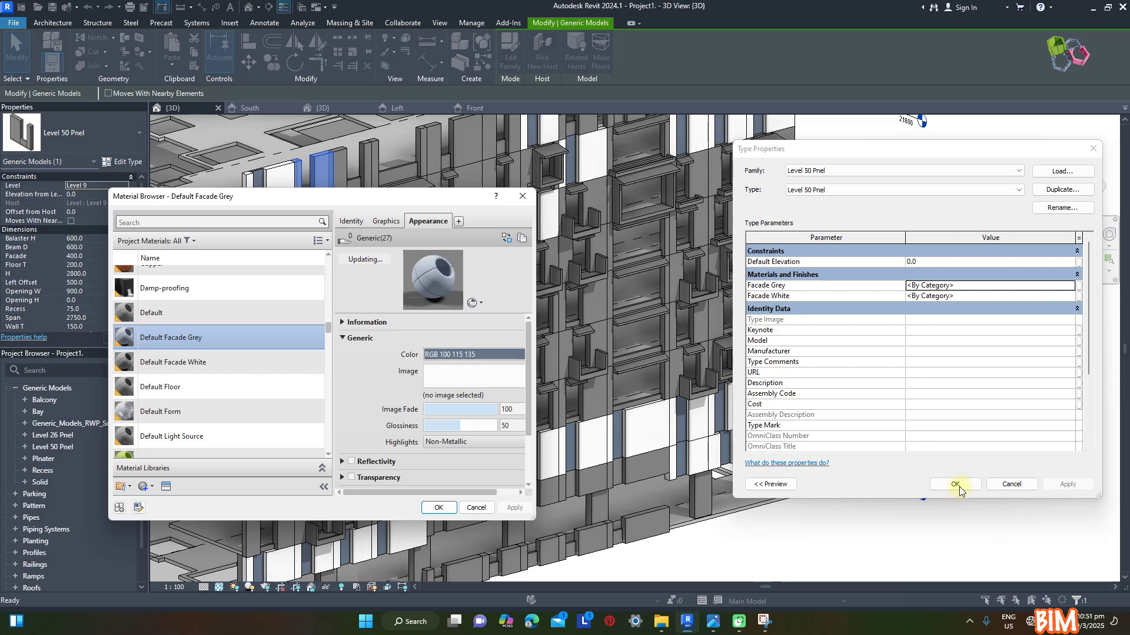
{"action": "left_click", "coordinate": [438, 507]}
Assign Default Facade White to the Level 50 Pnel type's Facade White parameter and apply the type changes
{"action": "left_click", "coordinate": [989, 297]}
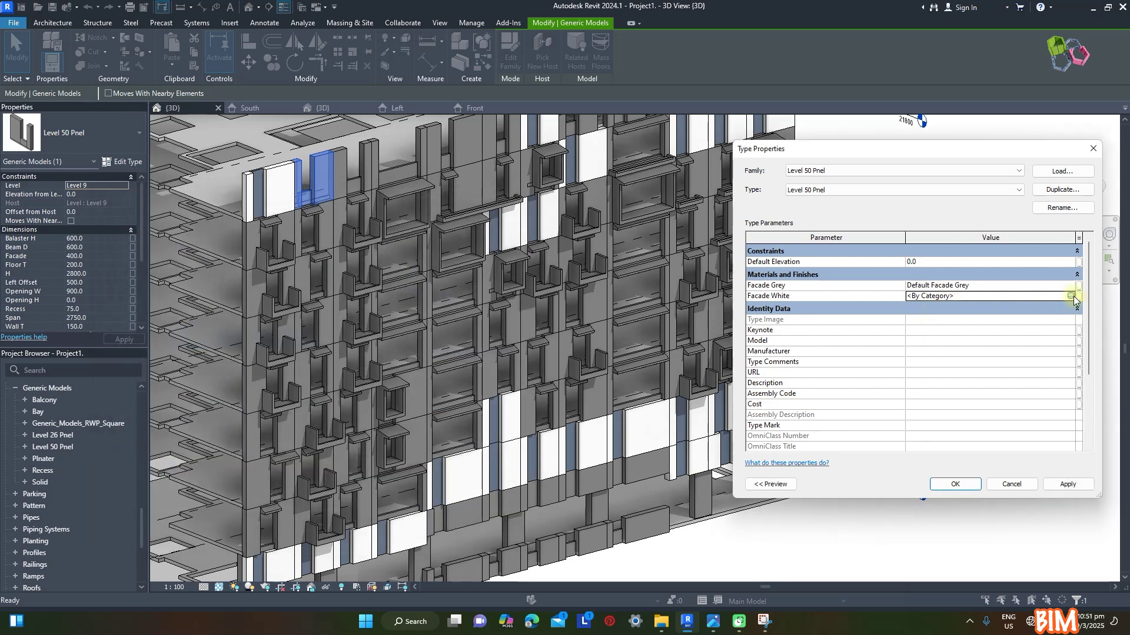
{"action": "left_click", "coordinate": [1072, 296]}
{"action": "left_click", "coordinate": [215, 387]}
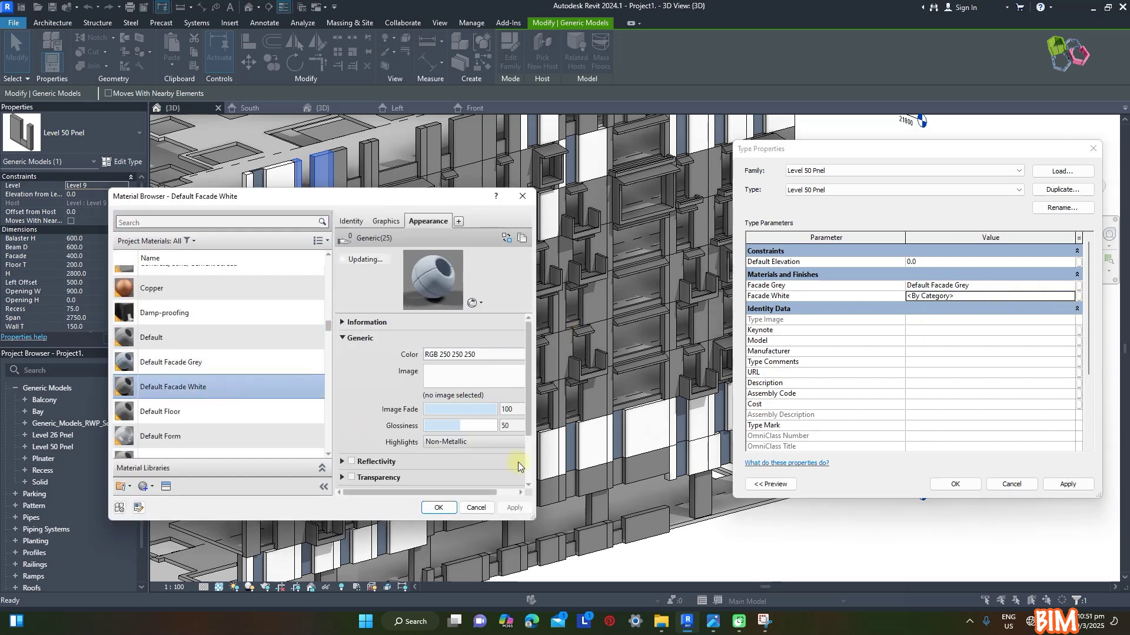
{"action": "left_click", "coordinate": [446, 508]}
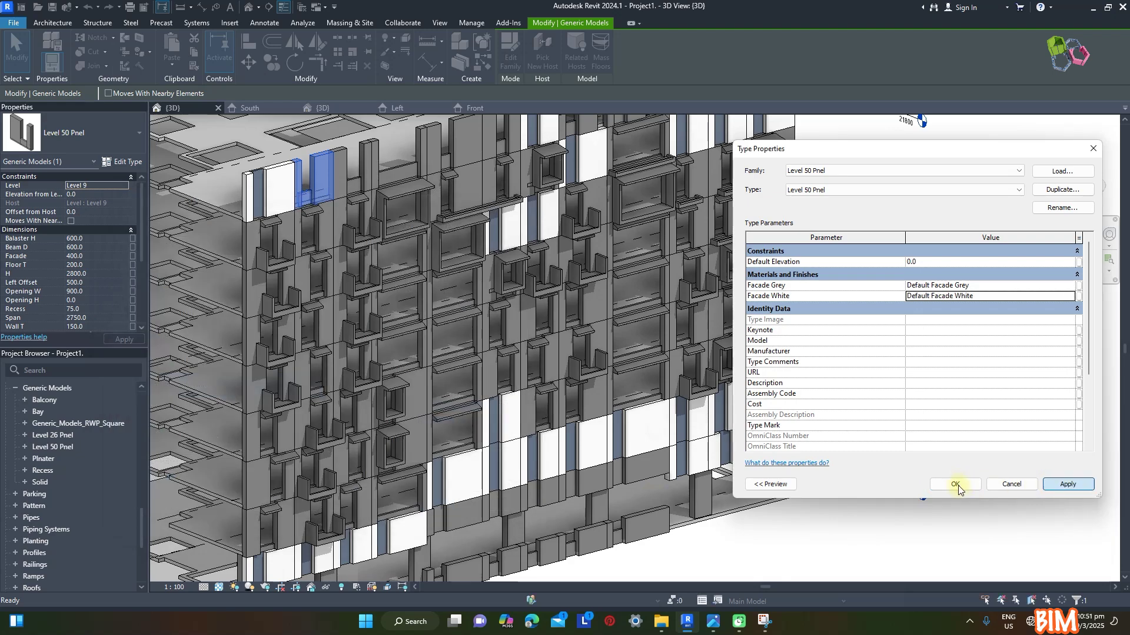
{"action": "left_click", "coordinate": [955, 485]}
{"action": "left_click", "coordinate": [893, 524]}
Assign Default Facade Grey to the Facade Grey type parameter of the corner Balcony panel below the top storey
{"action": "middle_click_drag", "start_coordinate": [757, 453], "coordinate": [746, 254], "text": "shift"}
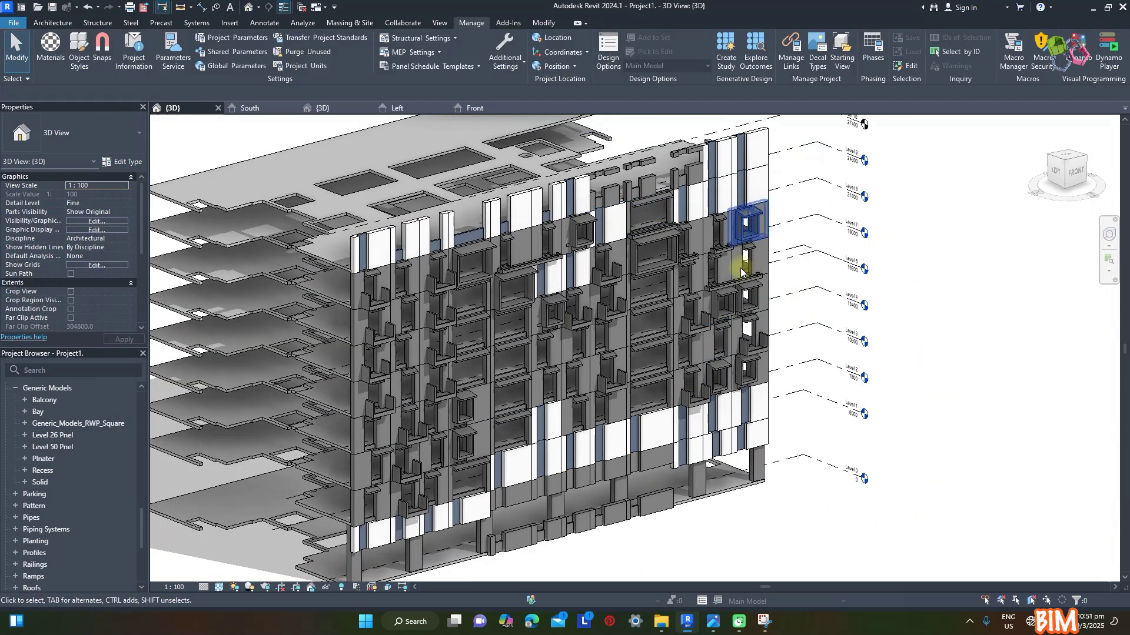
{"action": "scroll", "coordinate": [376, 283], "scroll_direction": "up", "scroll_amount": 3}
{"action": "left_click", "coordinate": [365, 282]}
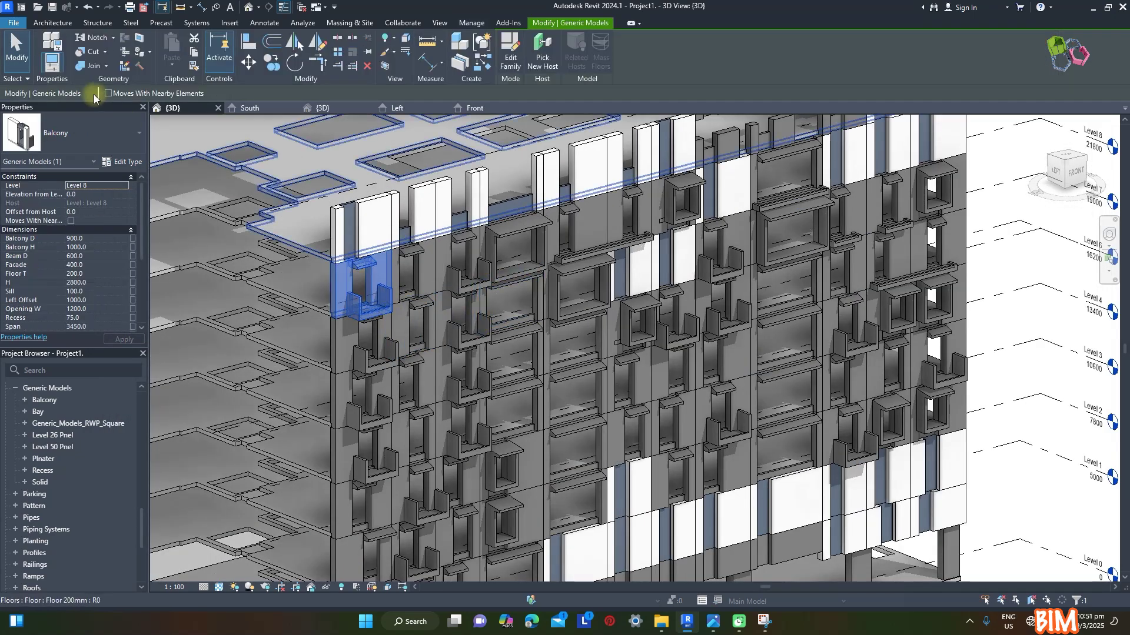
{"action": "left_click", "coordinate": [125, 162]}
{"action": "left_click", "coordinate": [1070, 286]}
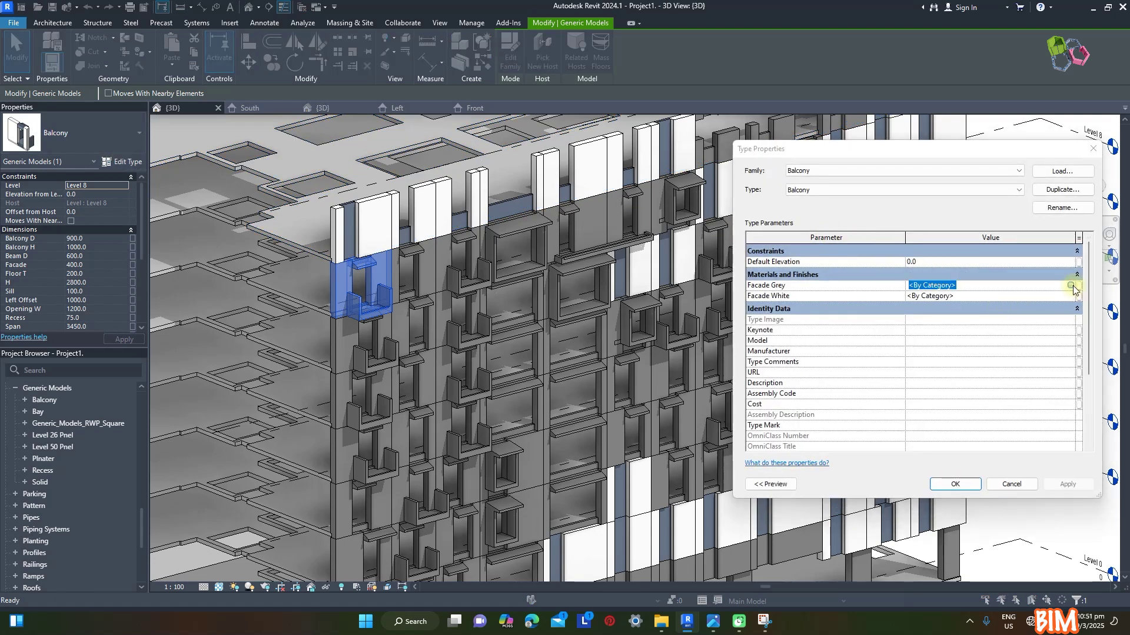
{"action": "left_click", "coordinate": [1071, 286]}
{"action": "left_click", "coordinate": [213, 337]}
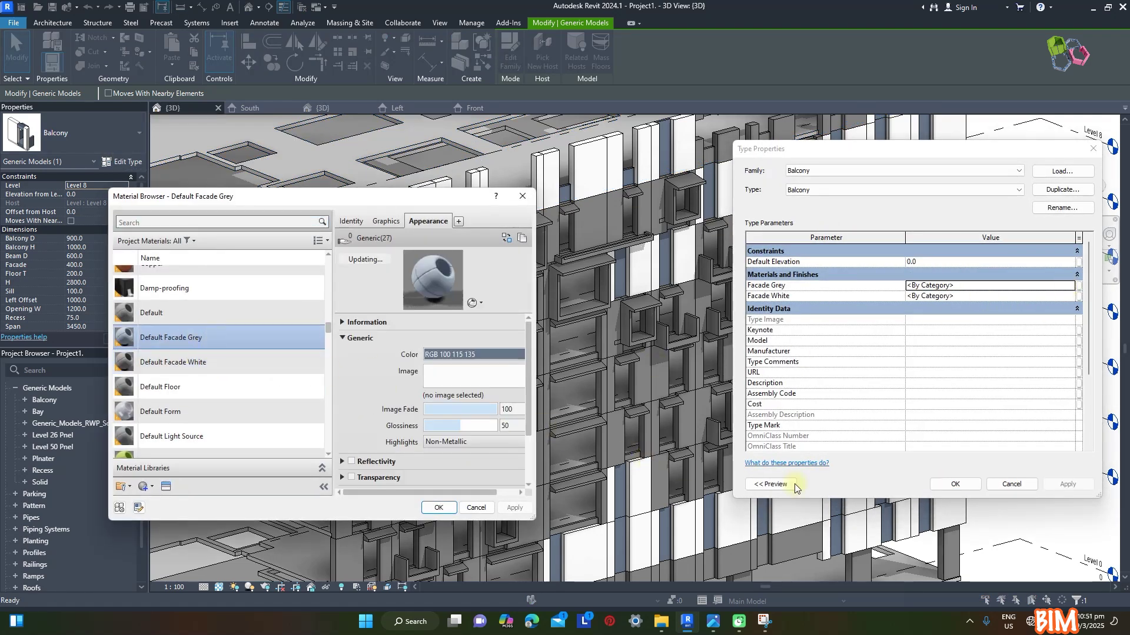
{"action": "left_click", "coordinate": [453, 506]}
Assign Default Facade White to the Balcony type's Facade White parameter and apply the type changes
{"action": "left_click", "coordinate": [1068, 296]}
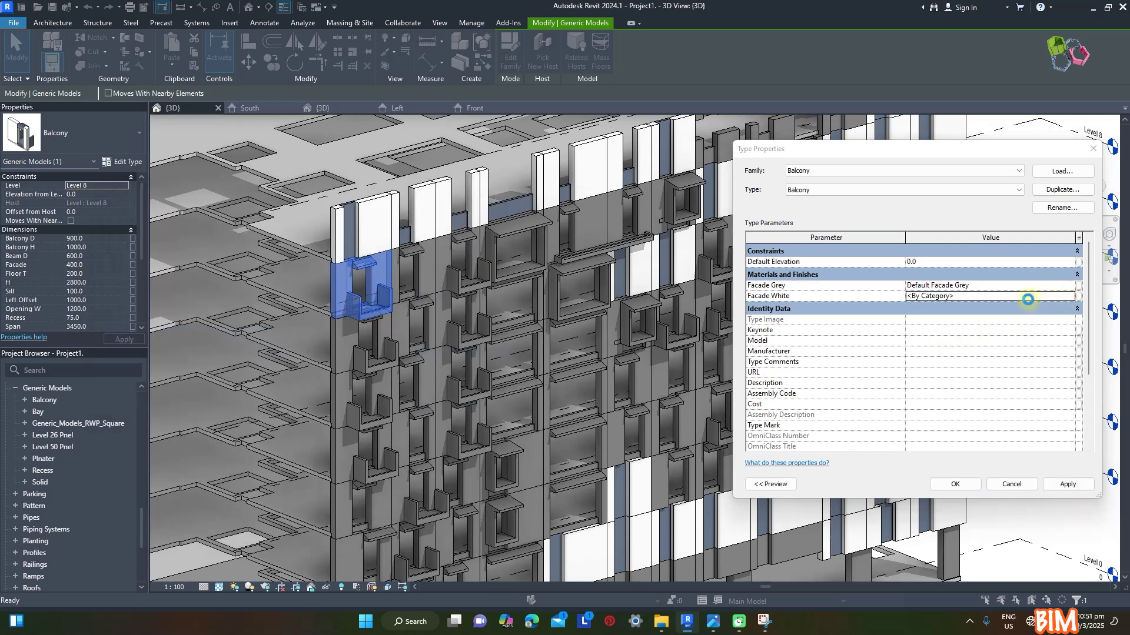
{"action": "left_click", "coordinate": [1070, 296]}
{"action": "left_click", "coordinate": [202, 387]}
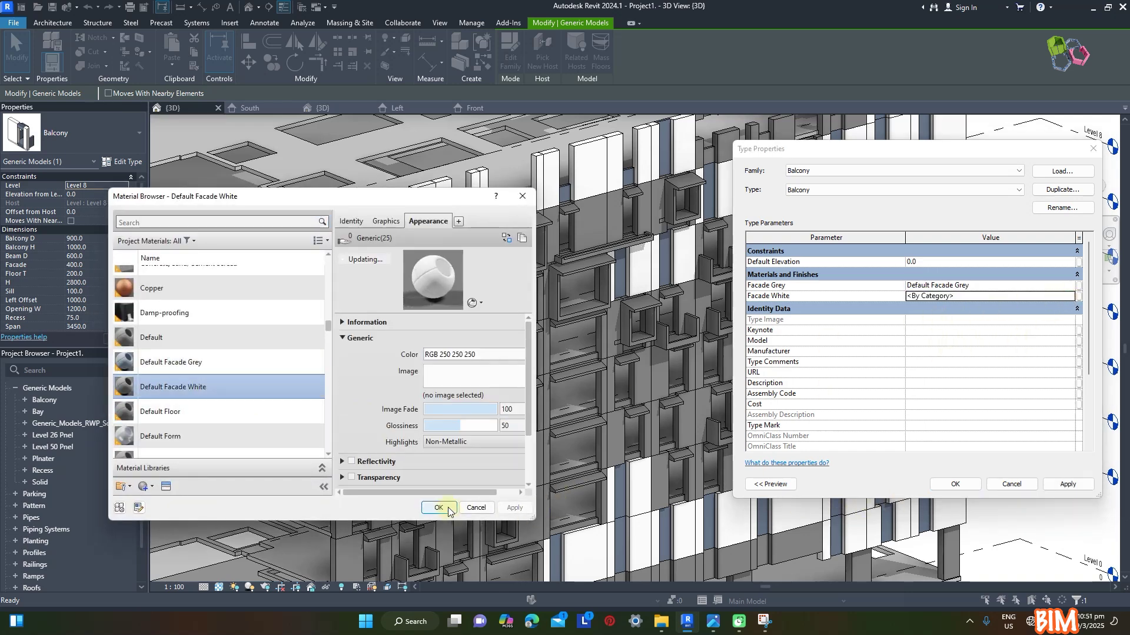
{"action": "left_click", "coordinate": [438, 507]}
{"action": "left_click", "coordinate": [1054, 486]}
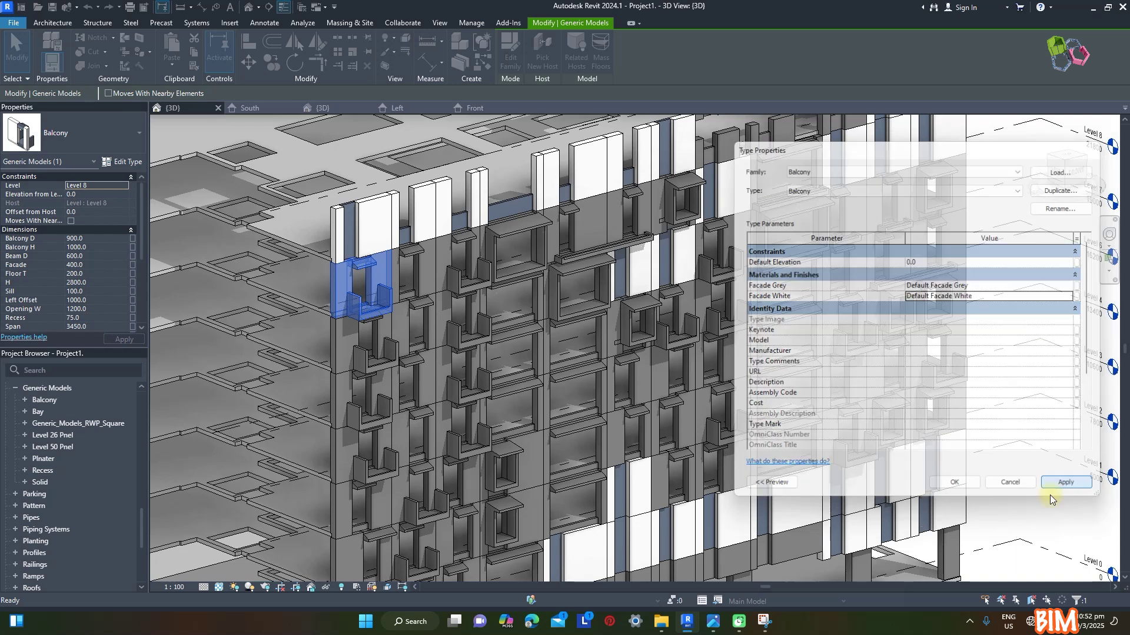
{"action": "left_click", "coordinate": [1009, 484]}
{"action": "left_click", "coordinate": [1020, 515]}
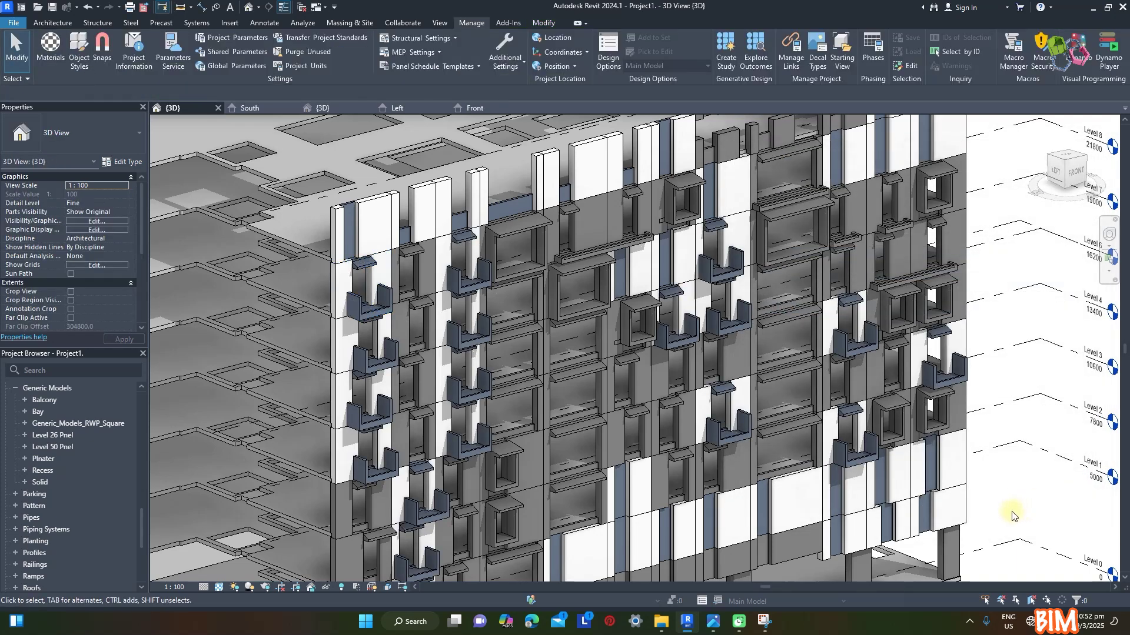
Assign Default Facade Grey to the Facade Grey type parameter of the Recess panel beside the corner balcony
{"action": "left_click", "coordinate": [430, 257]}
{"action": "left_click", "coordinate": [123, 165]}
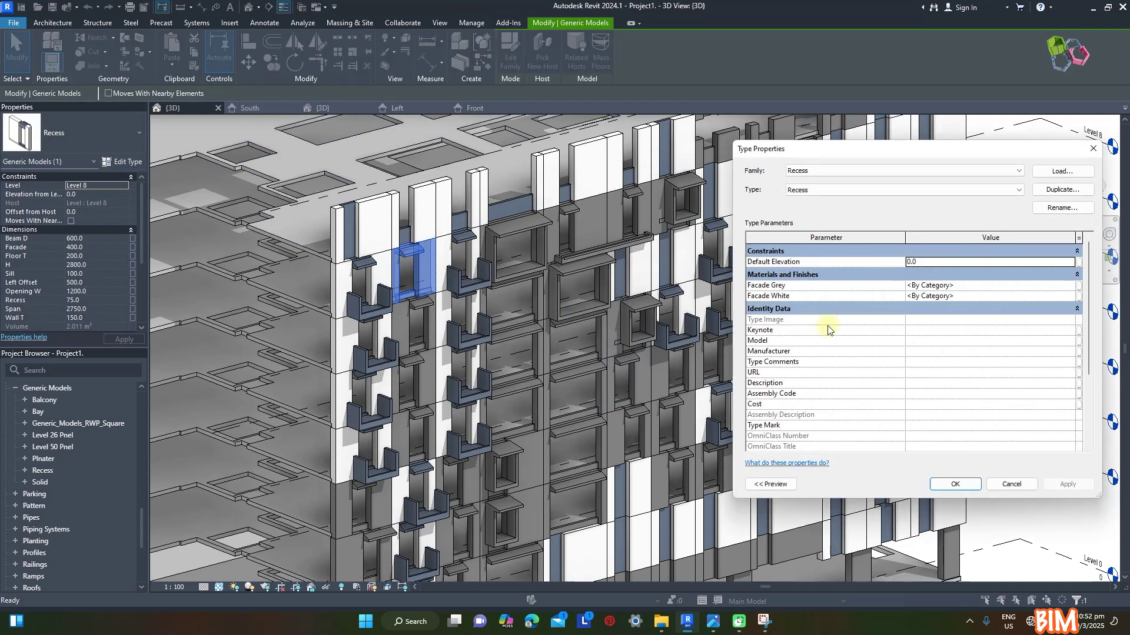
{"action": "left_click", "coordinate": [1076, 286]}
{"action": "left_click", "coordinate": [1078, 286]}
{"action": "left_click", "coordinate": [172, 337]}
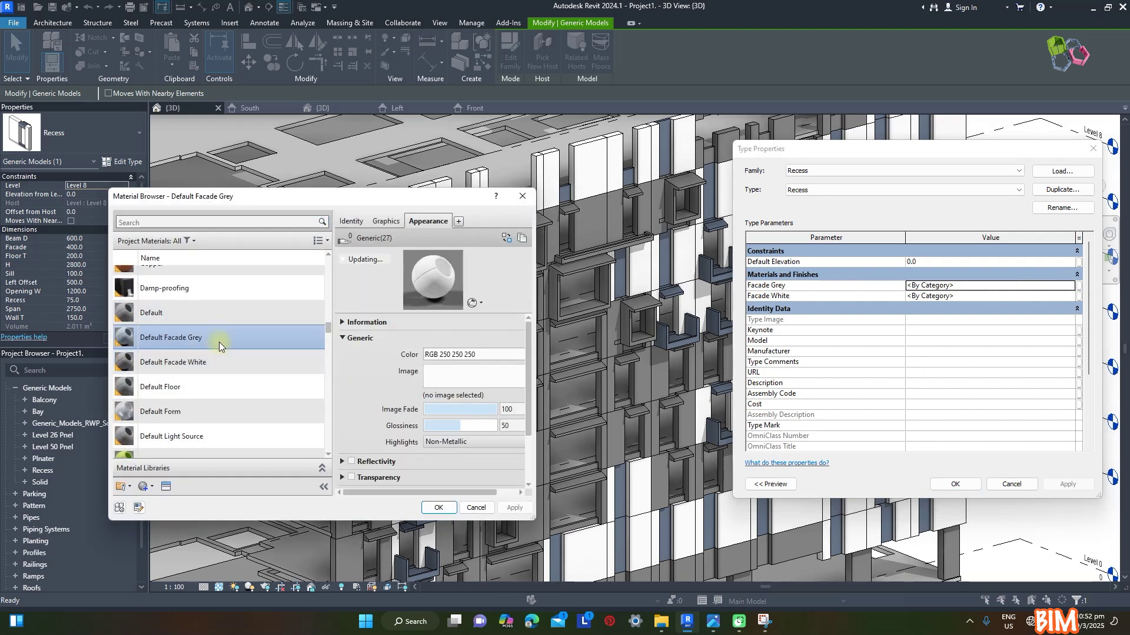
{"action": "left_click", "coordinate": [438, 507]}
Assign Default Facade White to the Recess type's Facade White parameter and apply the type changes
{"action": "left_click", "coordinate": [1070, 296]}
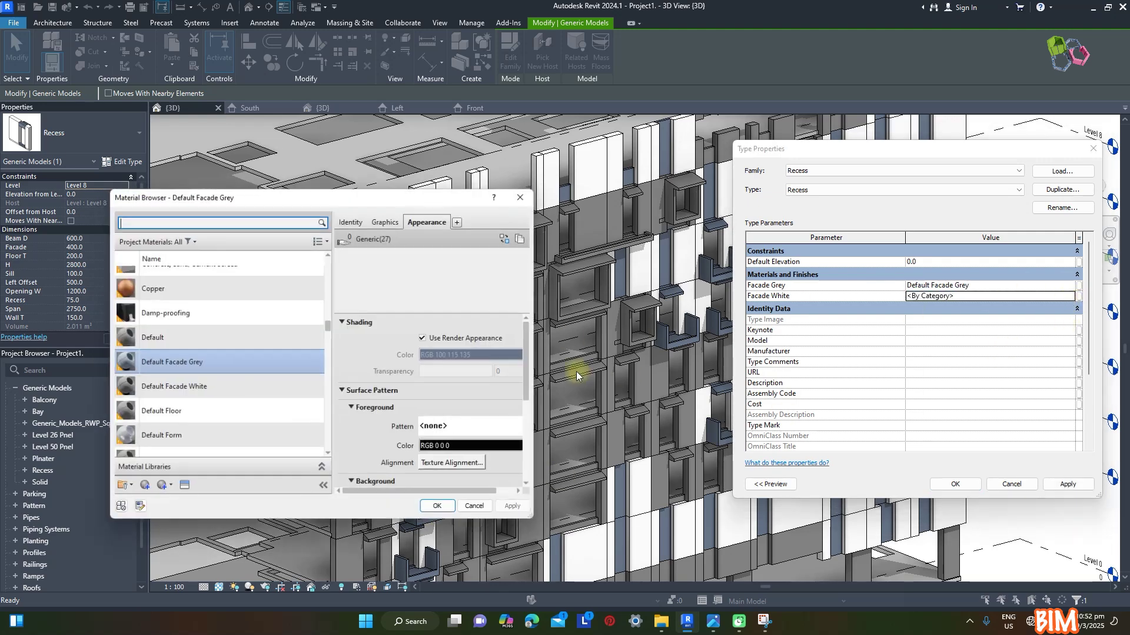
{"action": "left_click", "coordinate": [207, 383]}
{"action": "left_click", "coordinate": [438, 508]}
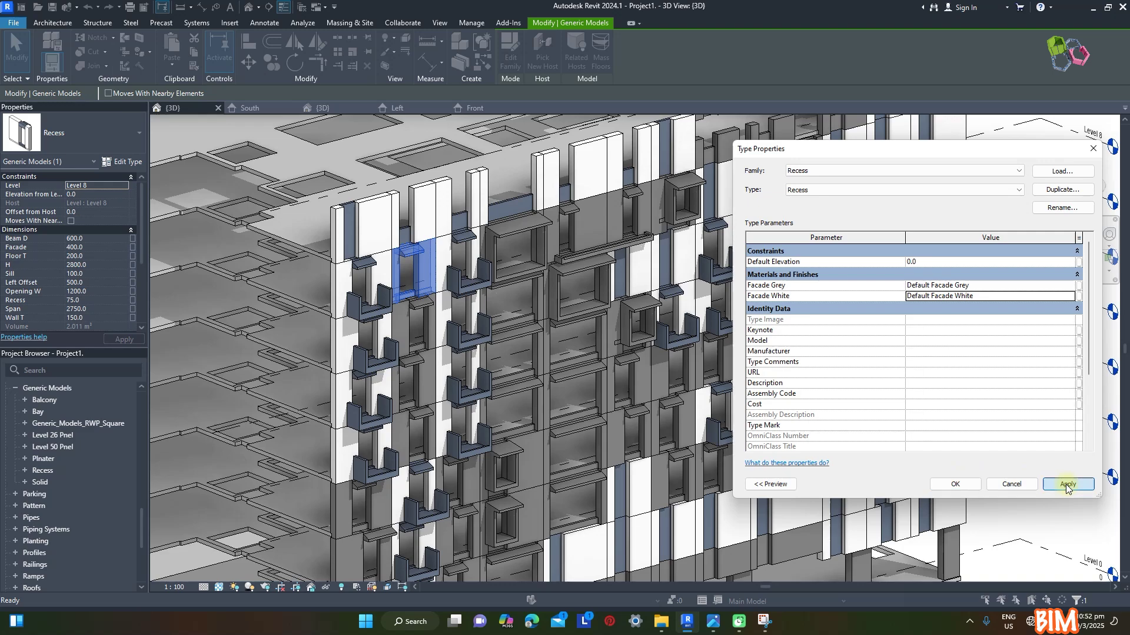
{"action": "left_click", "coordinate": [1041, 483]}
{"action": "key", "text": "Return"}
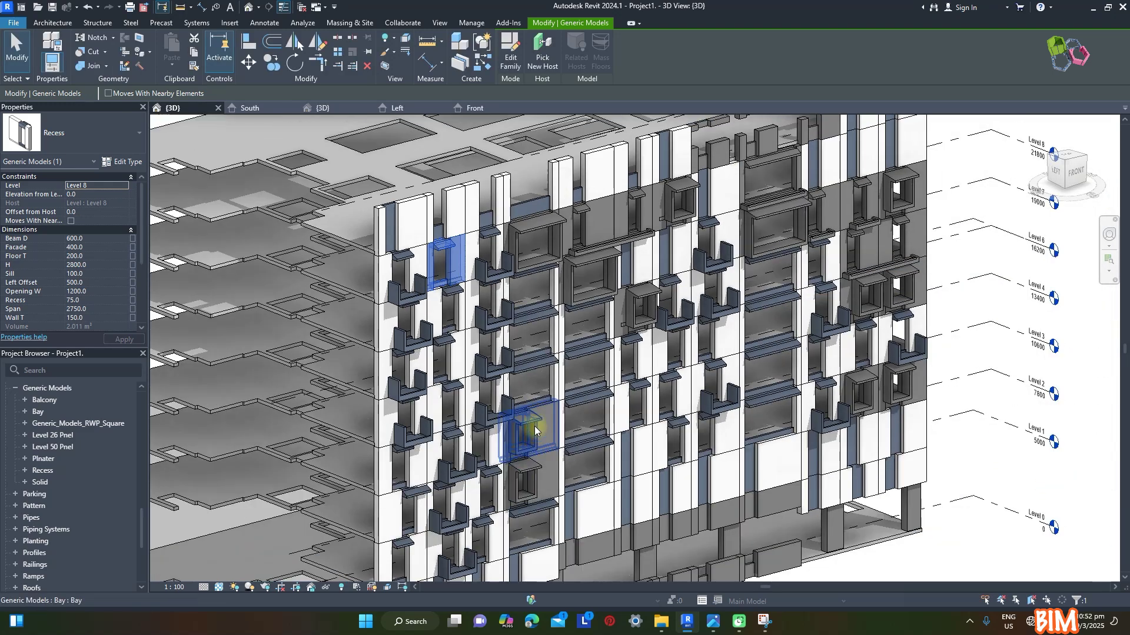
Assign Default Facade Grey to the Facade Grey type parameter of the Level 3 Bay panel
{"action": "left_click", "coordinate": [121, 161]}
{"action": "left_click", "coordinate": [1000, 285]}
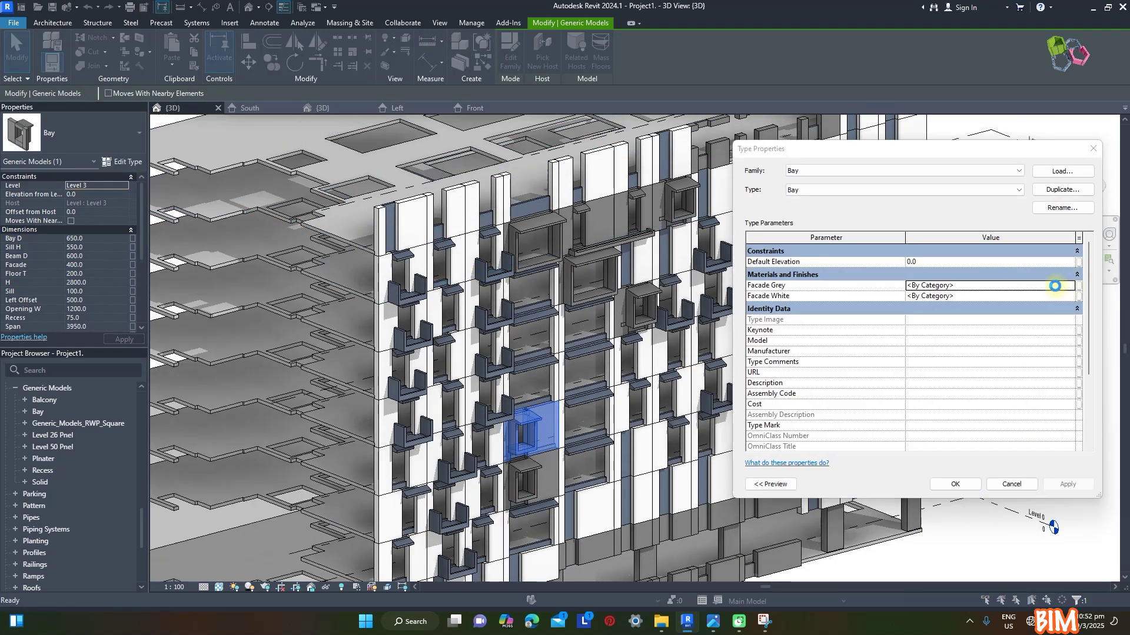
{"action": "left_click", "coordinate": [1077, 286]}
{"action": "left_click", "coordinate": [214, 338]}
{"action": "left_click", "coordinate": [438, 507]}
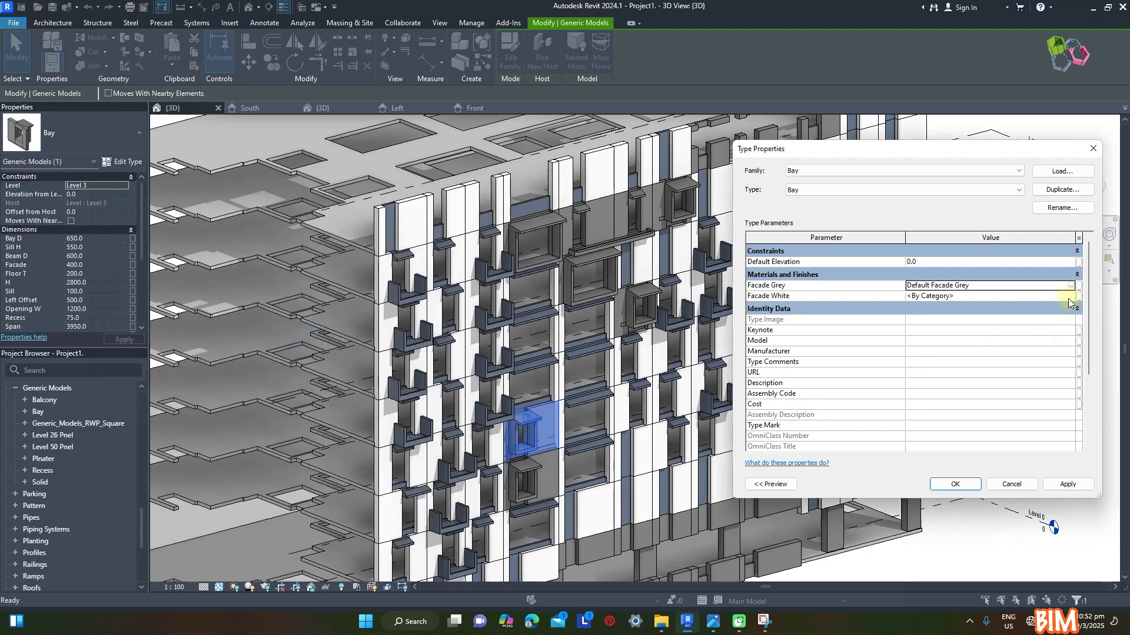
Assign Default Facade White to the Bay type's Facade White parameter and apply the type changes
{"action": "left_click", "coordinate": [1069, 296]}
{"action": "left_click", "coordinate": [194, 387]}
{"action": "left_click", "coordinate": [438, 507]}
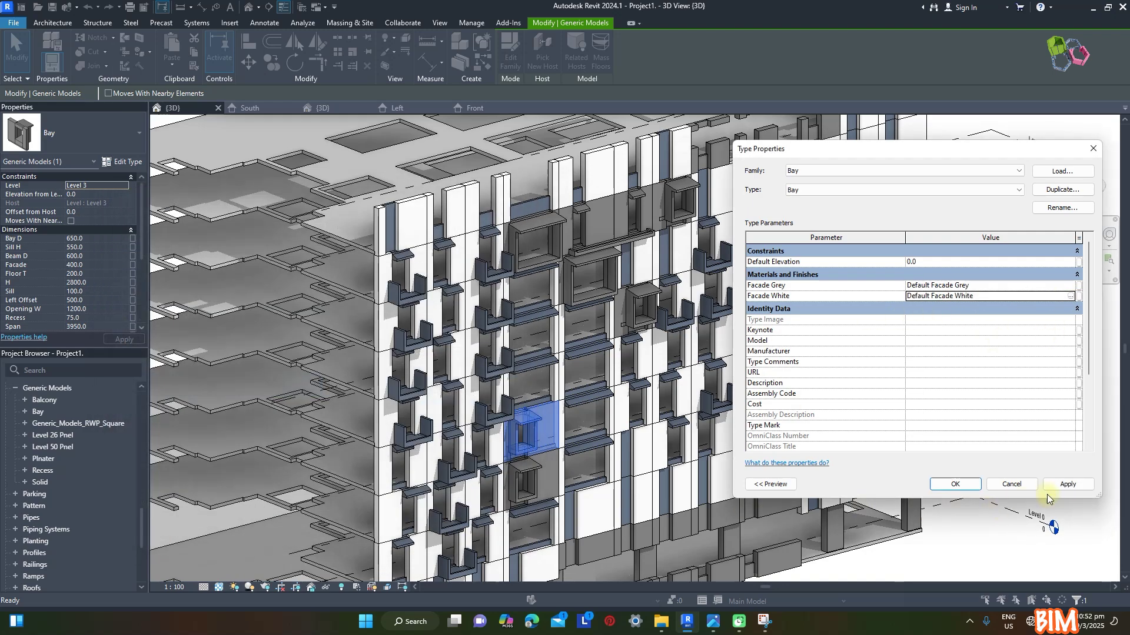
{"action": "key", "text": "Return"}
{"action": "left_click", "coordinate": [997, 528]}
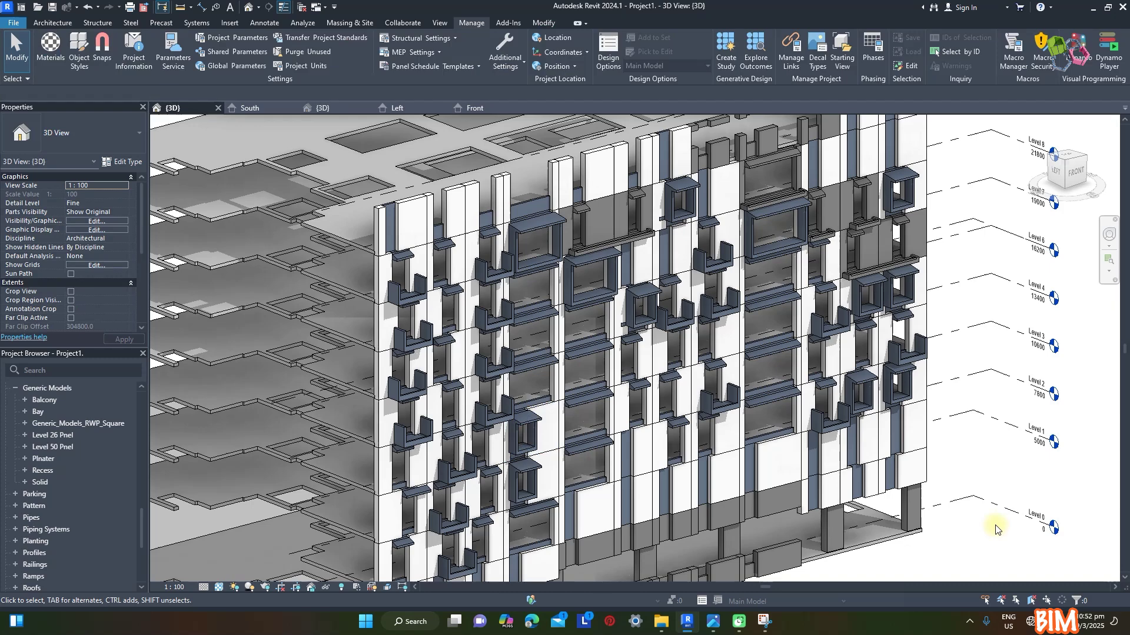
Assign Default Facade Grey to the Facade Grey type parameter of the Level 8 With Planter panel
{"action": "left_click", "coordinate": [589, 215]}
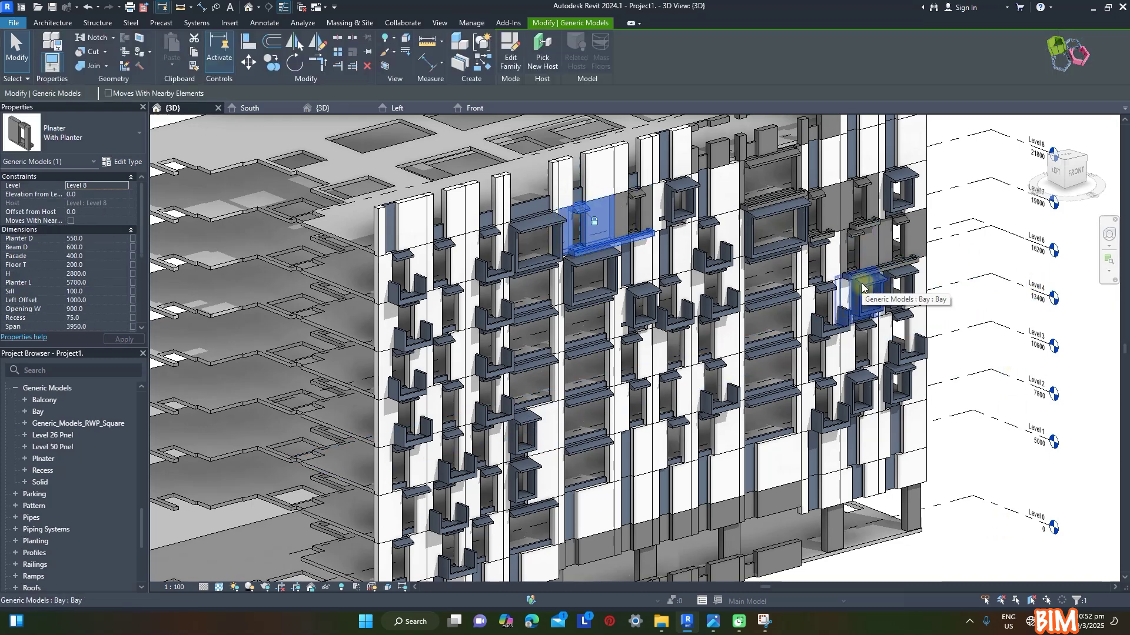
{"action": "left_click", "coordinate": [1070, 285]}
{"action": "left_click", "coordinate": [194, 337]}
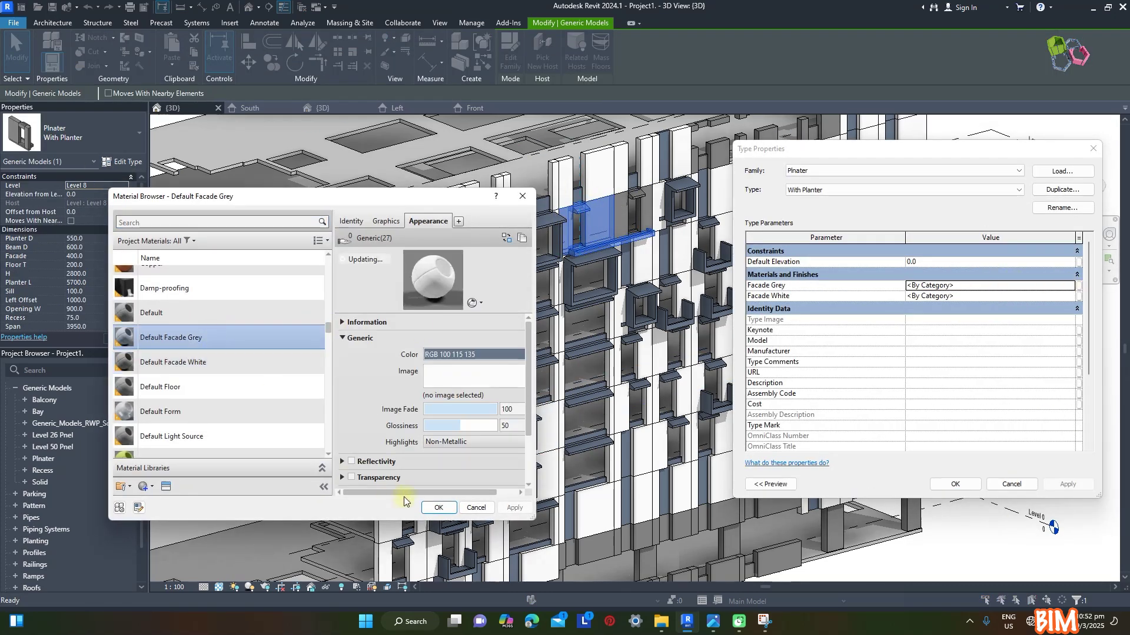
{"action": "left_click", "coordinate": [438, 507]}
Assign Default Facade White to the With Planter type's Facade White parameter and apply the type changes
{"action": "left_click", "coordinate": [1069, 296]}
{"action": "left_click", "coordinate": [221, 377]}
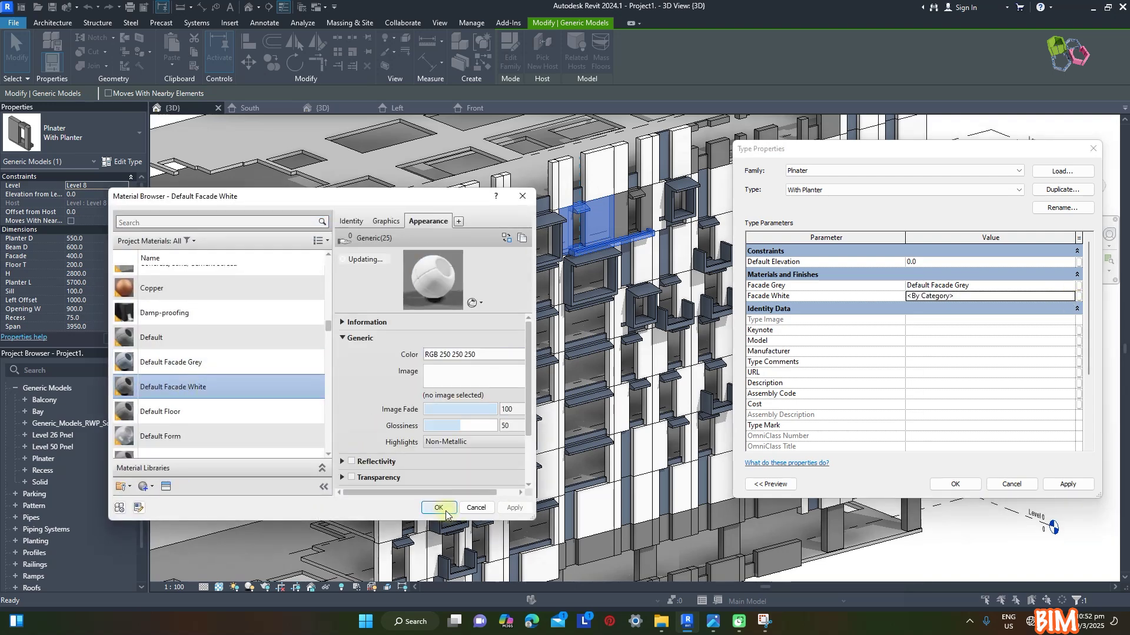
{"action": "left_click", "coordinate": [438, 508]}
{"action": "left_click", "coordinate": [1067, 483]}
{"action": "left_click", "coordinate": [965, 483]}
{"action": "left_click", "coordinate": [991, 538]}
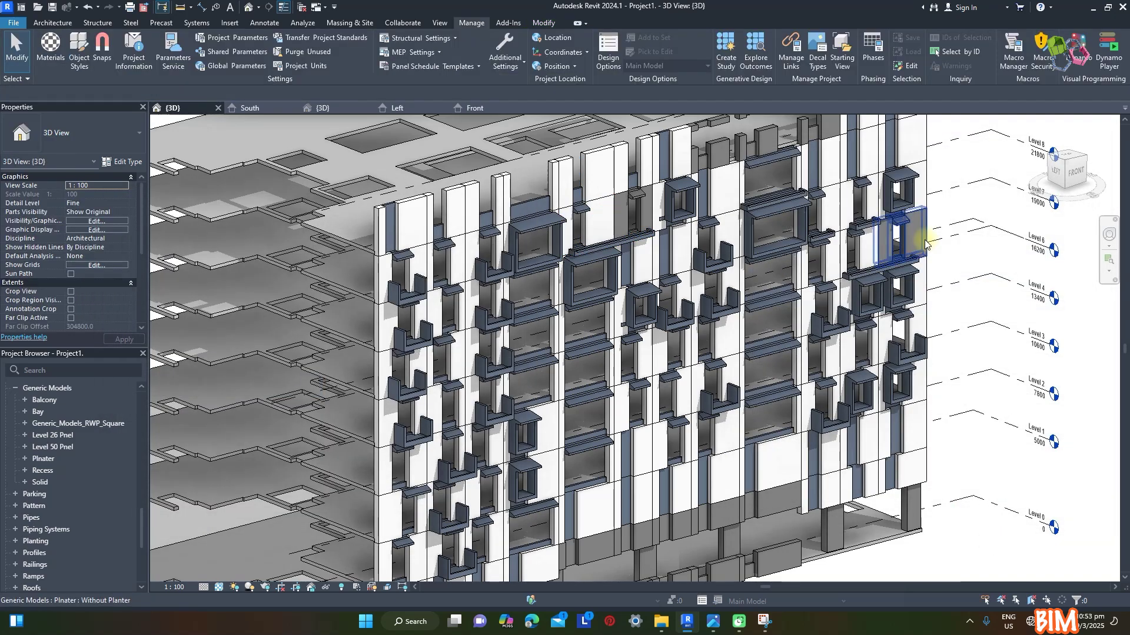
Assign Default Facade Grey to the Facade Grey type parameter of the Without Planter panel near the building corner
{"action": "double_click", "coordinate": [908, 241]}
{"action": "left_click", "coordinate": [1034, 286]}
{"action": "left_click", "coordinate": [1069, 286]}
{"action": "left_click", "coordinate": [197, 337]}
{"action": "left_click", "coordinate": [439, 508]}
Assign Default Facade White to the Without Planter type's Facade White parameter and apply the type changes
{"action": "left_click", "coordinate": [1034, 297]}
{"action": "left_click", "coordinate": [1069, 296]}
{"action": "left_click", "coordinate": [215, 385]}
{"action": "left_click", "coordinate": [450, 507]}
{"action": "left_click", "coordinate": [955, 484]}
{"action": "left_click", "coordinate": [965, 518]}
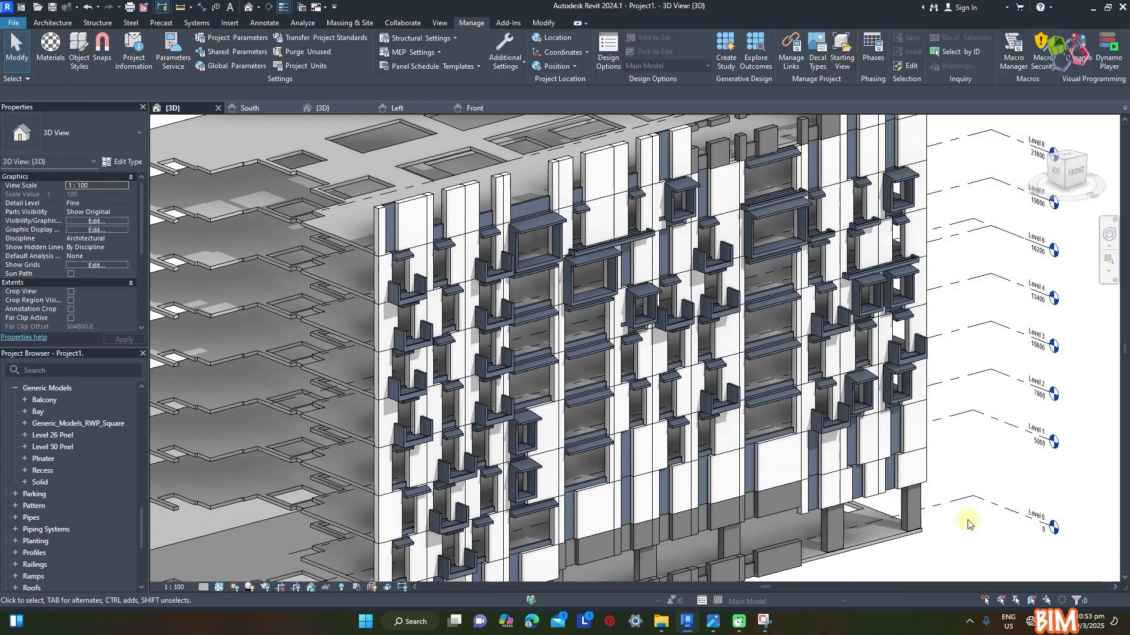
Assign Default Facade White as the material of the PD 475x1200 ground-floor column type and apply the change
{"action": "scroll", "coordinate": [806, 189], "scroll_direction": "down", "scroll_amount": 2}
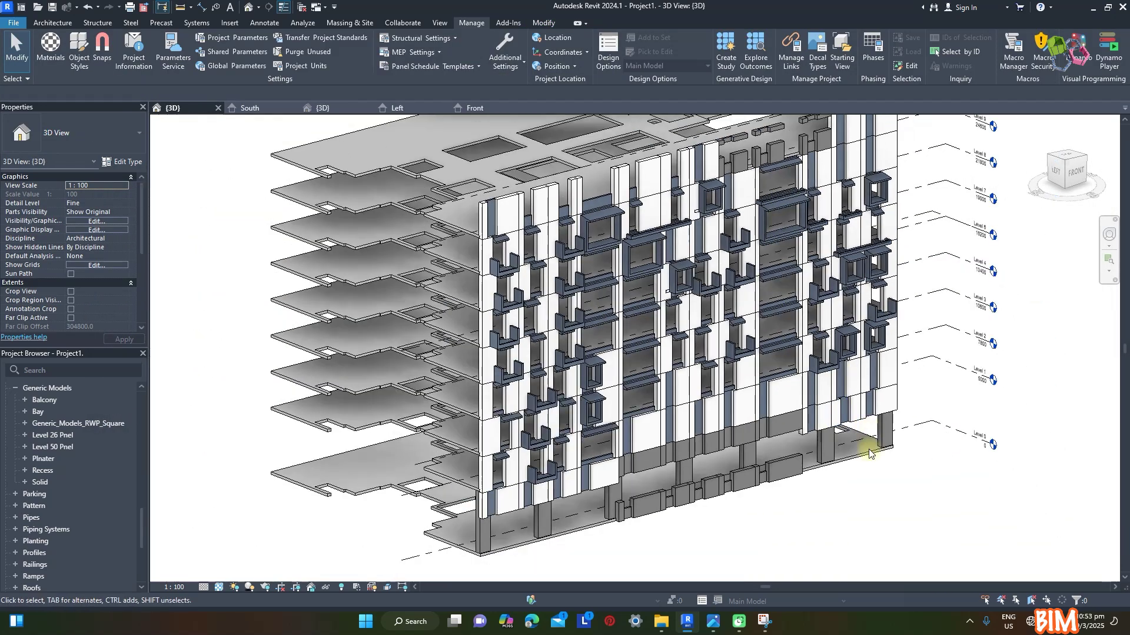
{"action": "left_click", "coordinate": [823, 453]}
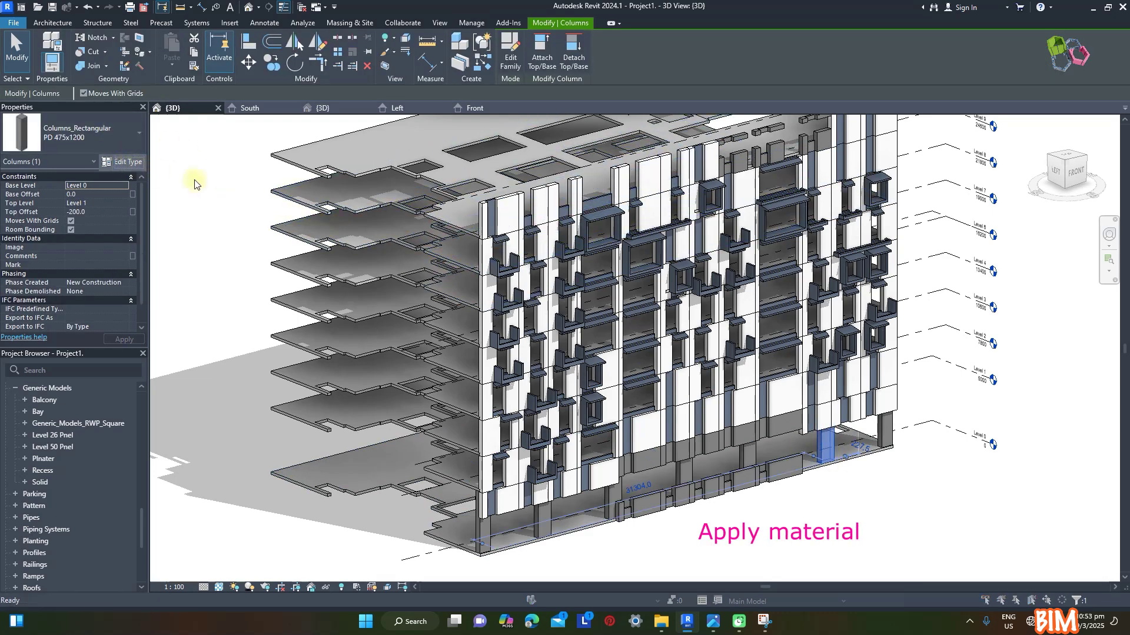
{"action": "left_click", "coordinate": [124, 162]}
{"action": "left_click", "coordinate": [1068, 297]}
{"action": "left_click", "coordinate": [1070, 296]}
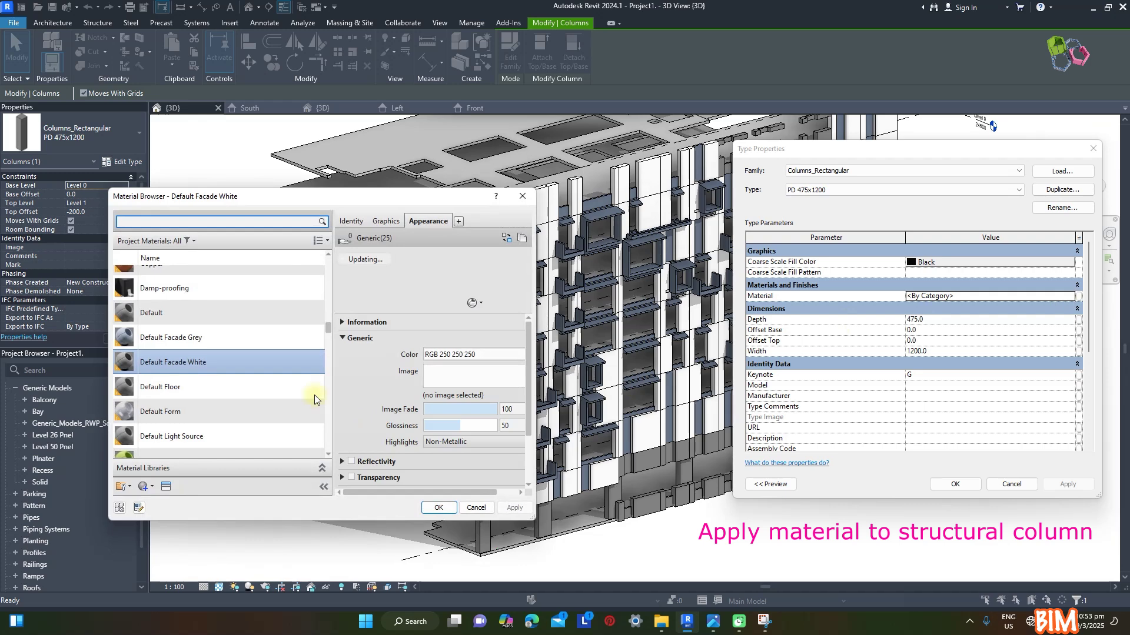
{"action": "left_click", "coordinate": [438, 507]}
{"action": "left_click", "coordinate": [1066, 489]}
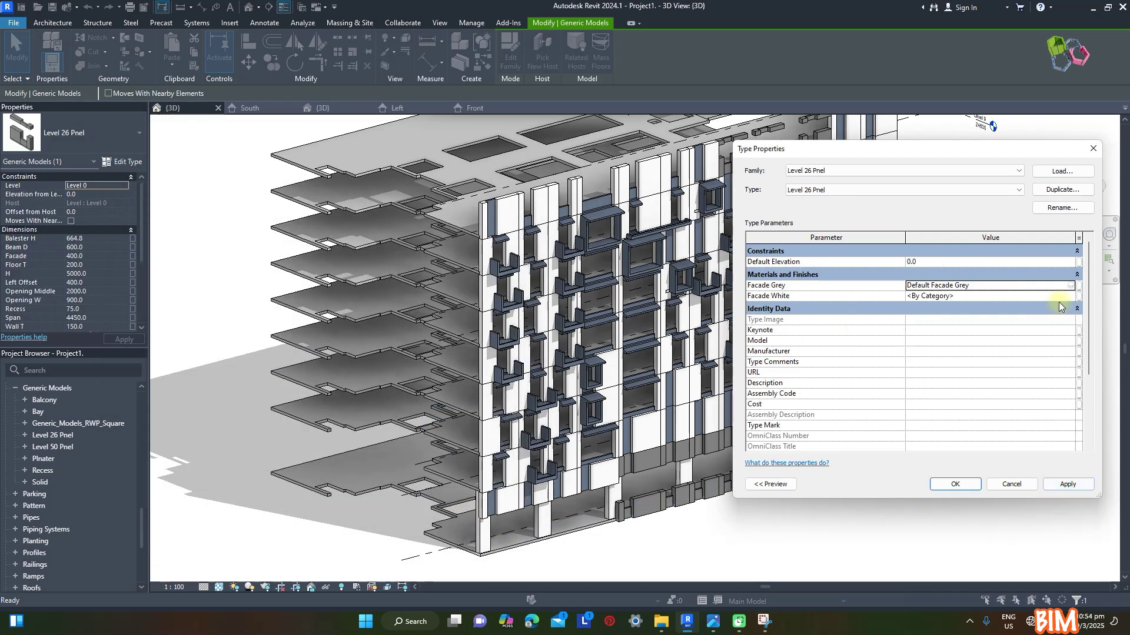
Assign Default Facade White to the Level 26 Pnel type's Facade White parameter and apply the type changes
{"action": "left_click", "coordinate": [1068, 296]}
{"action": "left_click", "coordinate": [1070, 296]}
{"action": "left_click", "coordinate": [439, 507]}
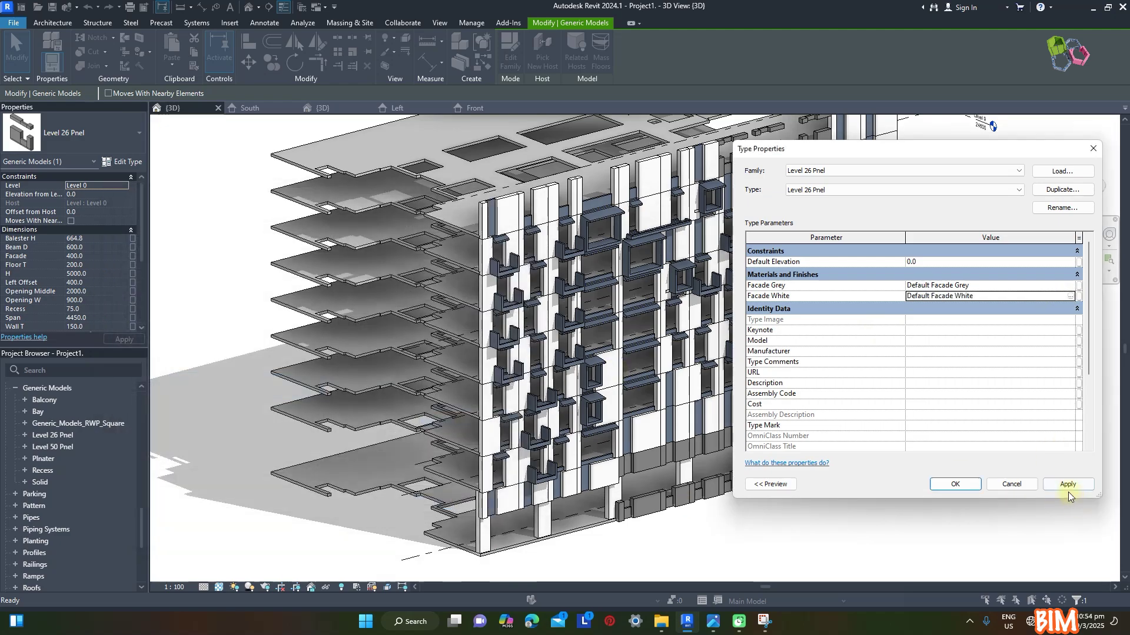
{"action": "left_click", "coordinate": [954, 484]}
{"action": "left_click", "coordinate": [937, 529]}
{"action": "mouse_move", "coordinate": [937, 529]}
{"action": "middle_mouse_down", "text": "shift"}
{"action": "mouse_move", "coordinate": [1042, 457]}
{"action": "mouse_move", "coordinate": [1034, 434]}
{"action": "mouse_move", "coordinate": [1009, 423]}
{"action": "mouse_move", "coordinate": [1049, 436]}
{"action": "middle_mouse_up", "text": "shift"}
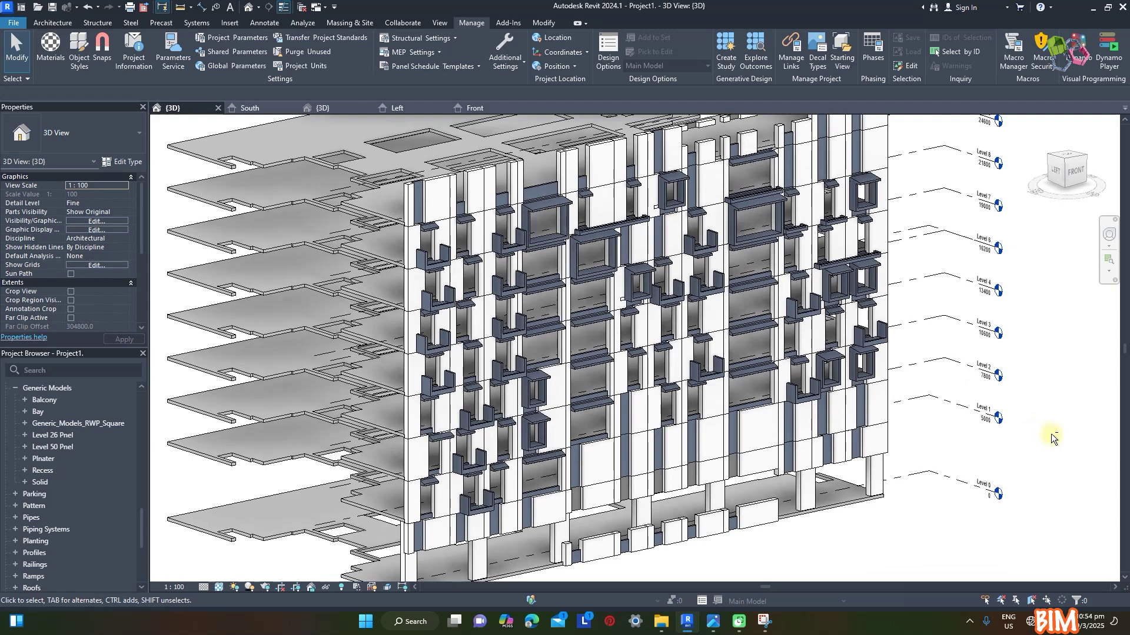
{"action": "scroll", "coordinate": [1049, 434], "scroll_direction": "up", "scroll_amount": 1}
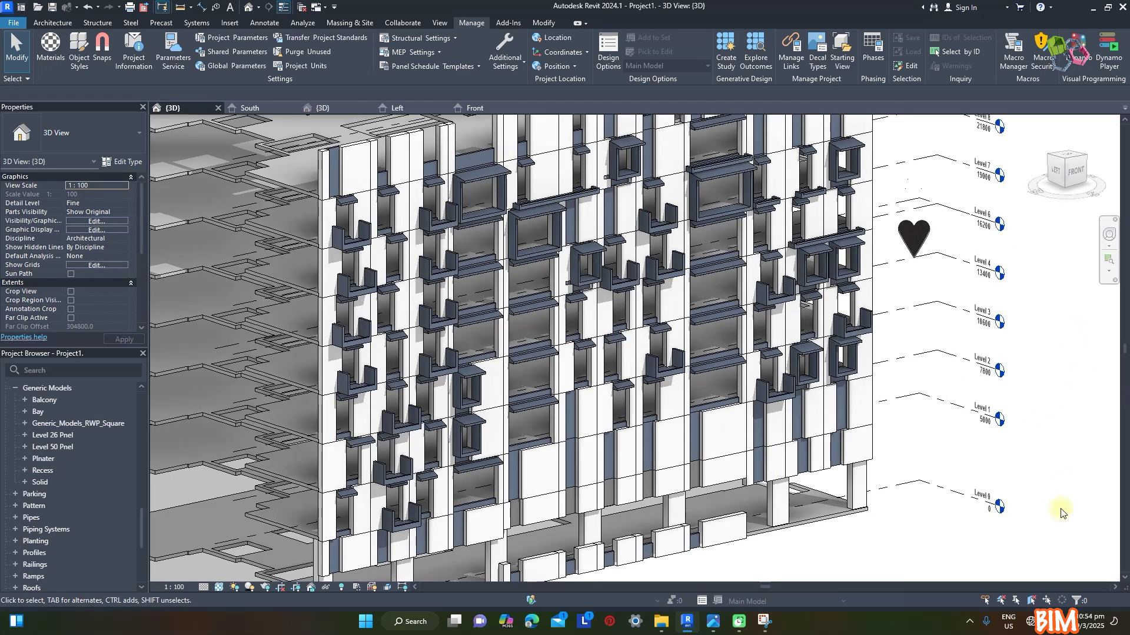